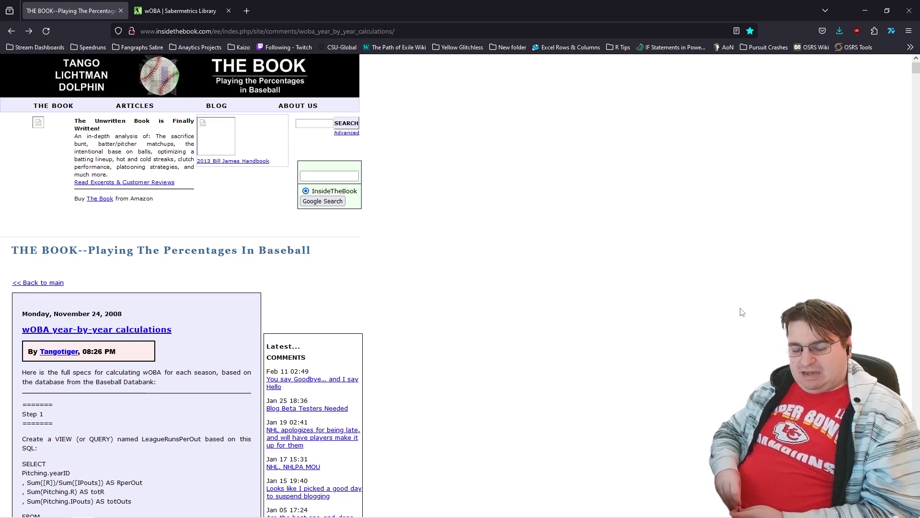
Step: Switch to the FanGraphs wOBA article and examine its formula, calculation and usage sections and the site's stat categories
key(ctrl+Tab)
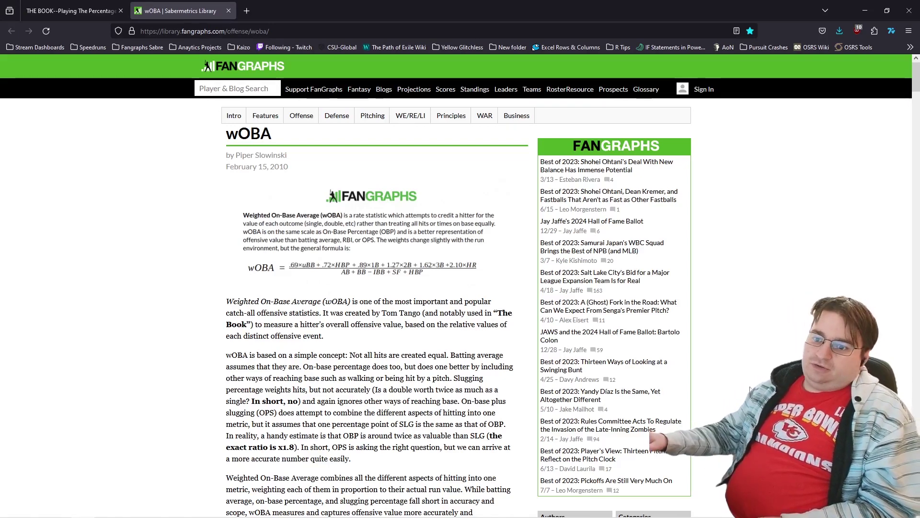
scroll(312, 357, down, 1)
scroll(314, 364, up, 1)
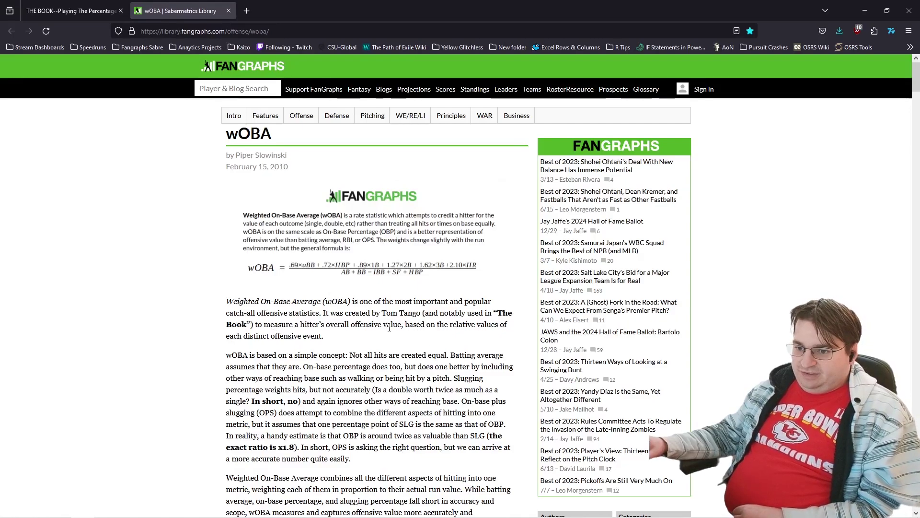
scroll(435, 331, down, 5)
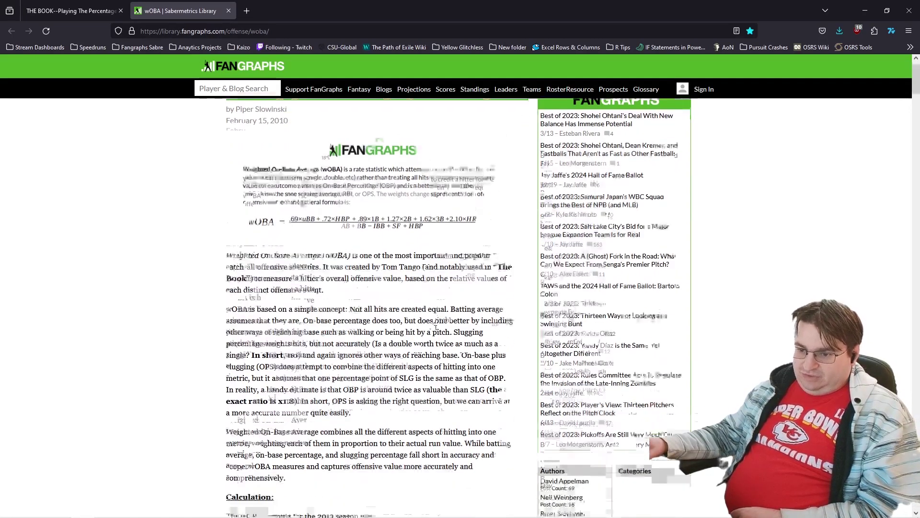
scroll(430, 320, down, 3)
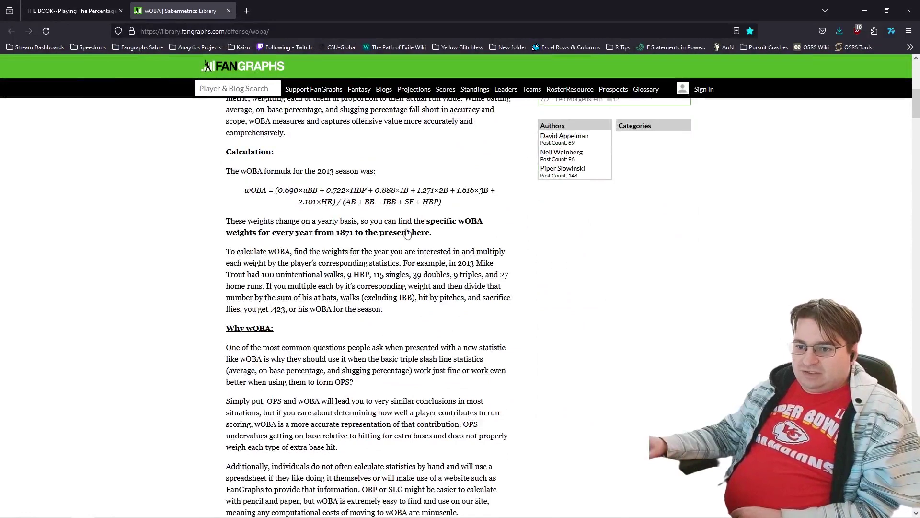
scroll(396, 271, down, 3)
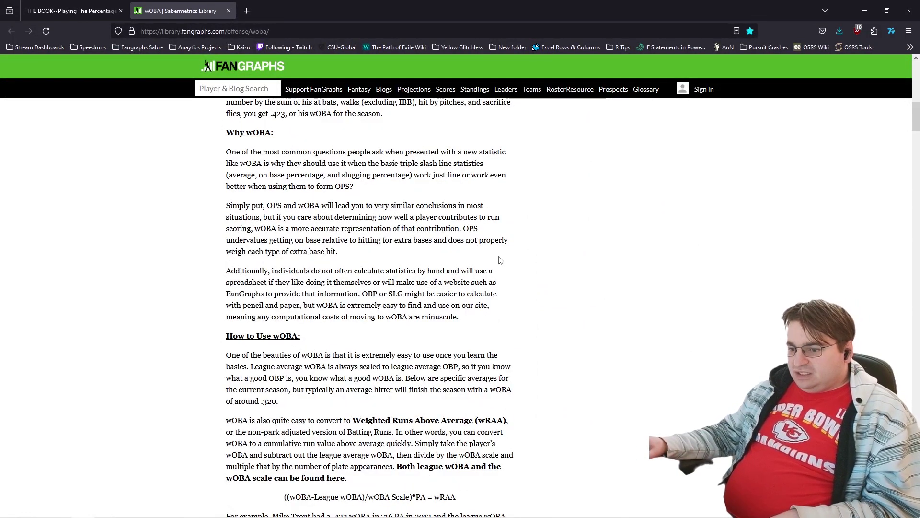
scroll(393, 278, up, 1)
scroll(392, 278, up, 10)
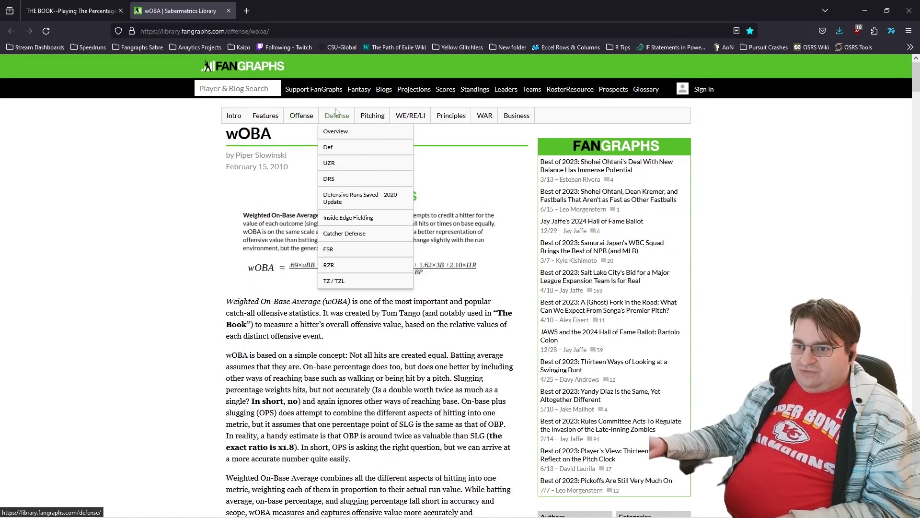
mouse_move(390, 120)
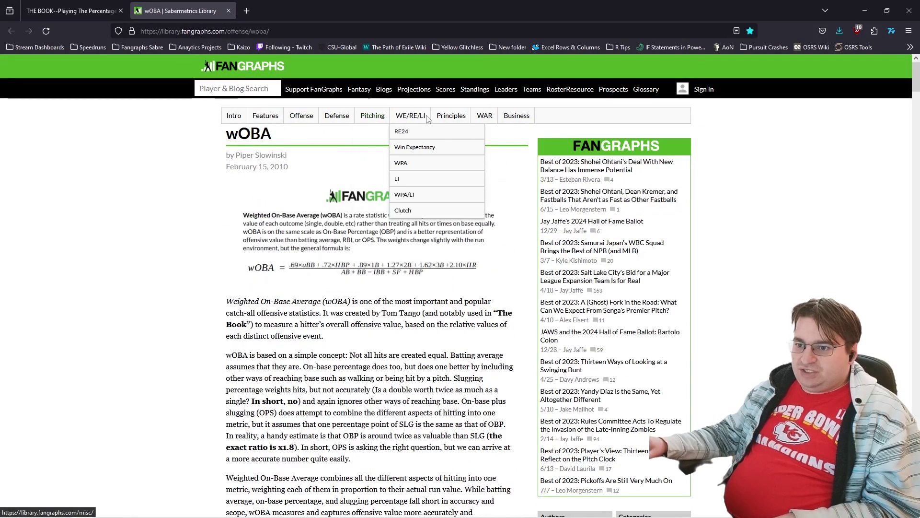
mouse_move(481, 119)
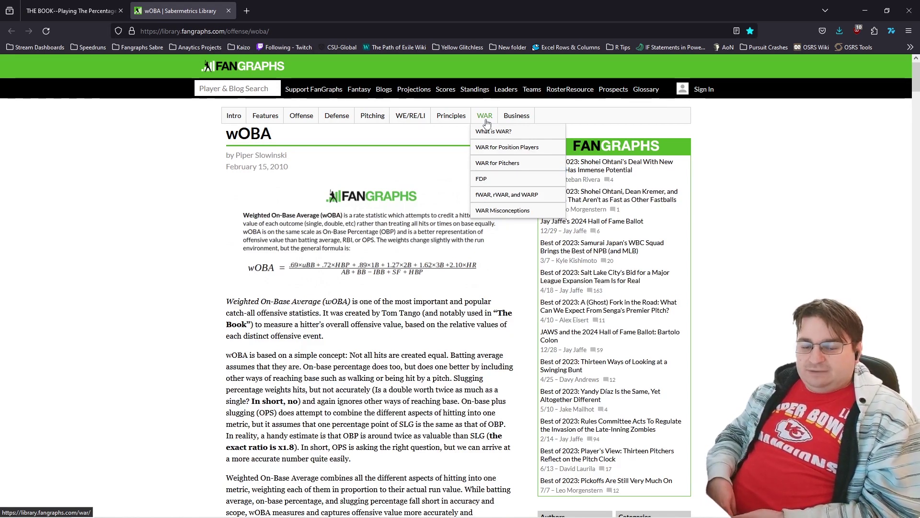
Step: Switch to the Excel workbook and create a PivotTable on a new worksheet from the table on the Batters sheet
key(alt+Tab)
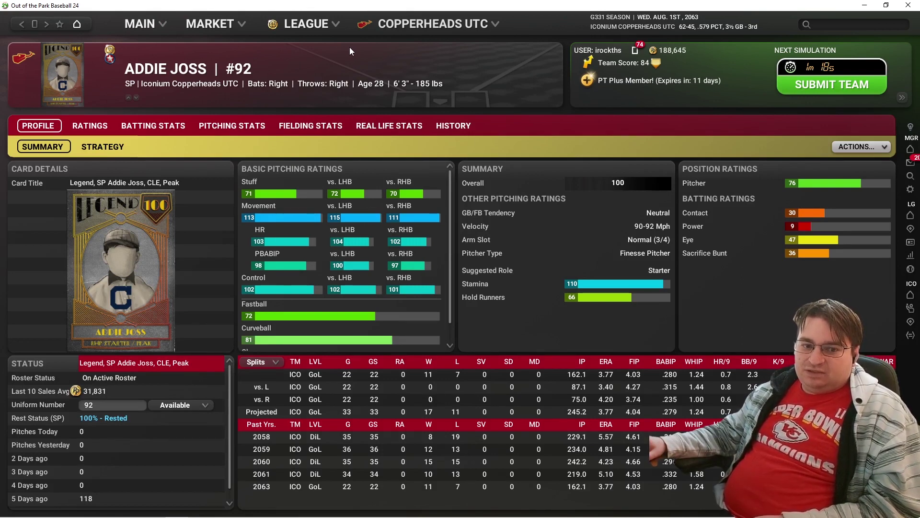
key(alt+Tab)
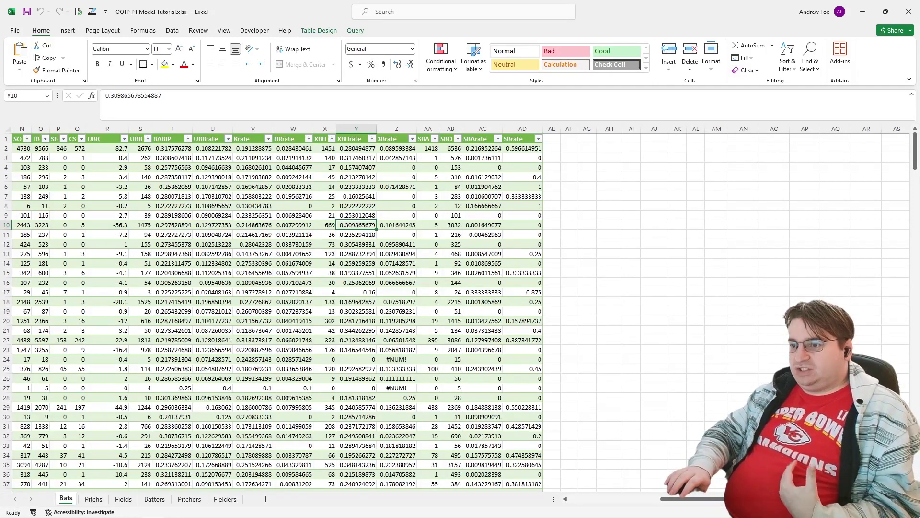
click(154, 499)
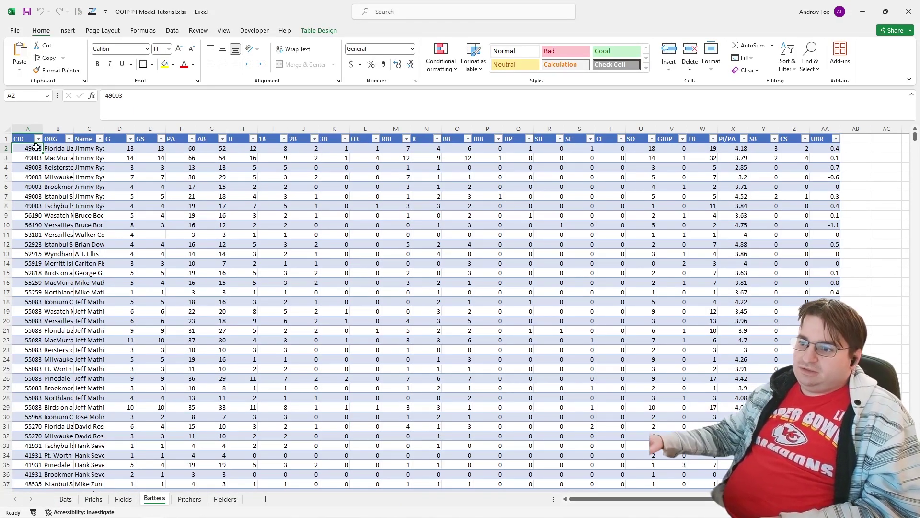
click(67, 30)
click(23, 51)
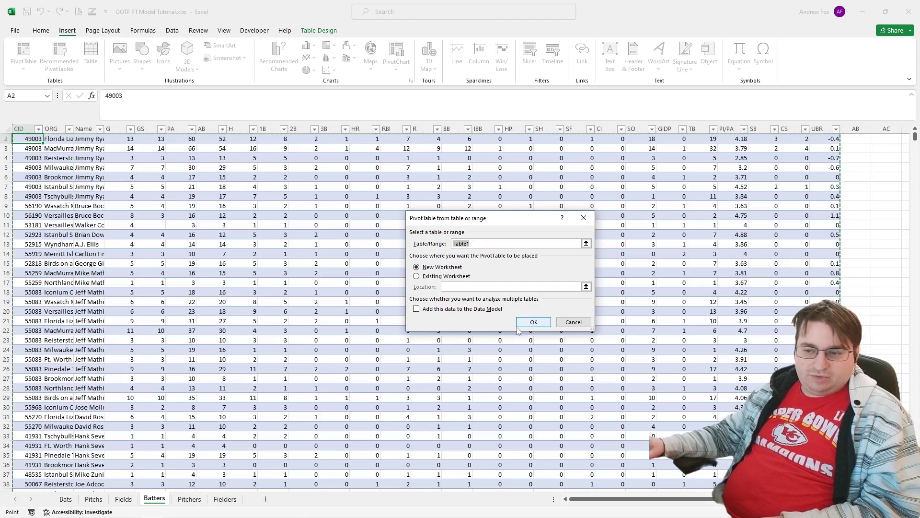
click(532, 322)
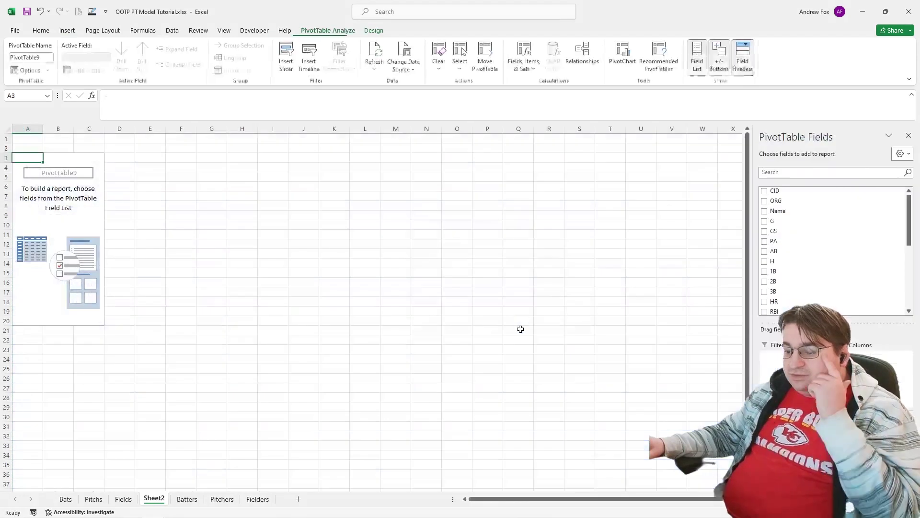
Step: Rename the new PivotTable sheet as Weights and move it in front of the Bats sheet
double_click(162, 497)
text(Weight)
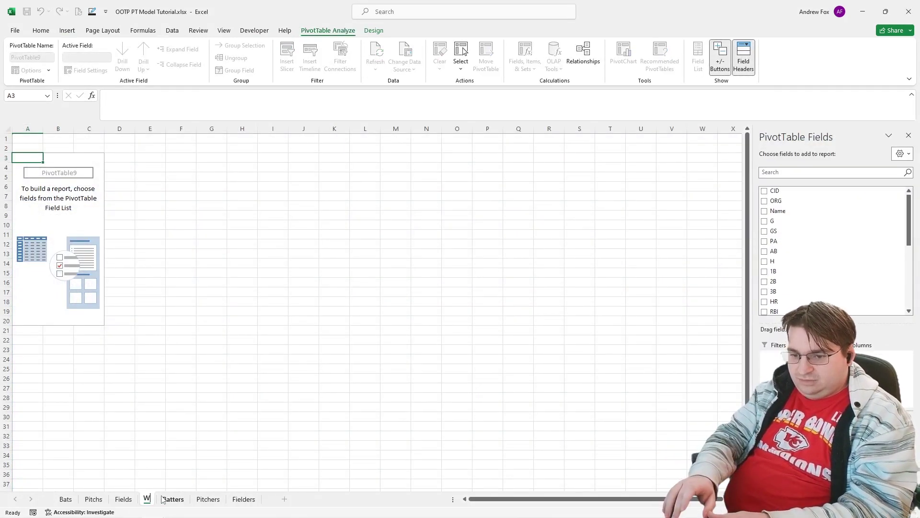
key(Return)
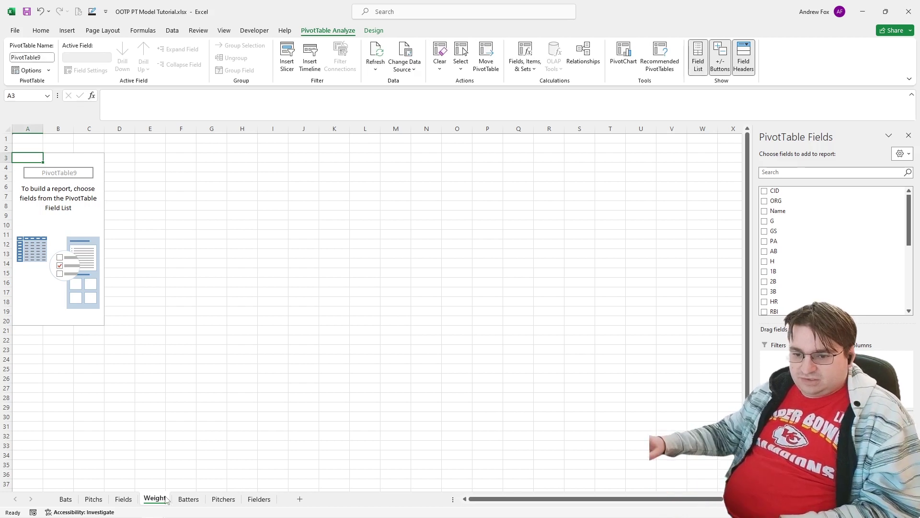
double_click(166, 499)
click(166, 499)
text(s)
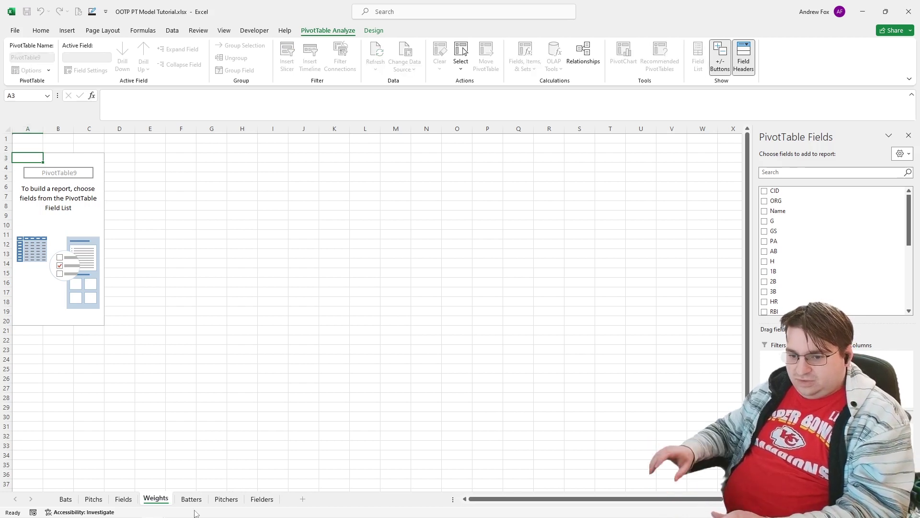
key(Return)
drag(161, 500, 57, 503)
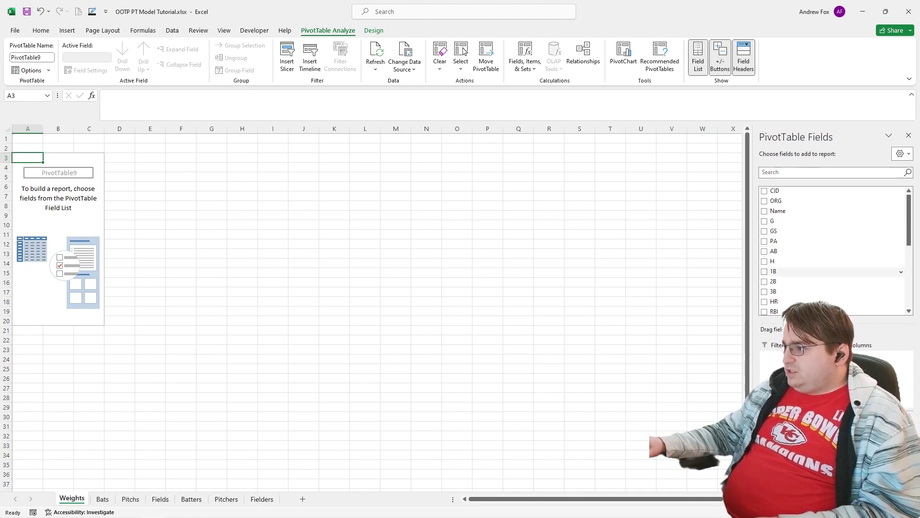
Step: Add the PA, AB, H, 1B, 2B, 3B and HR fields to the PivotTable as sums
scroll(858, 238, down, 1)
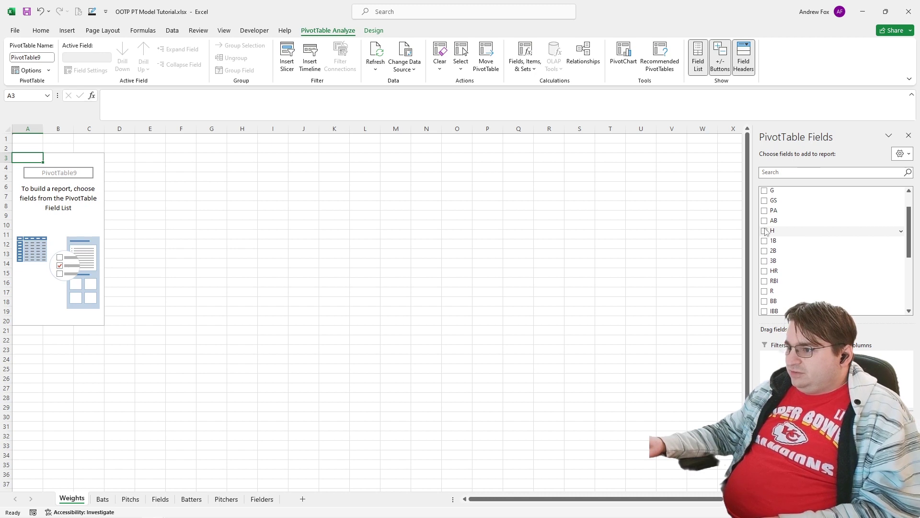
click(764, 211)
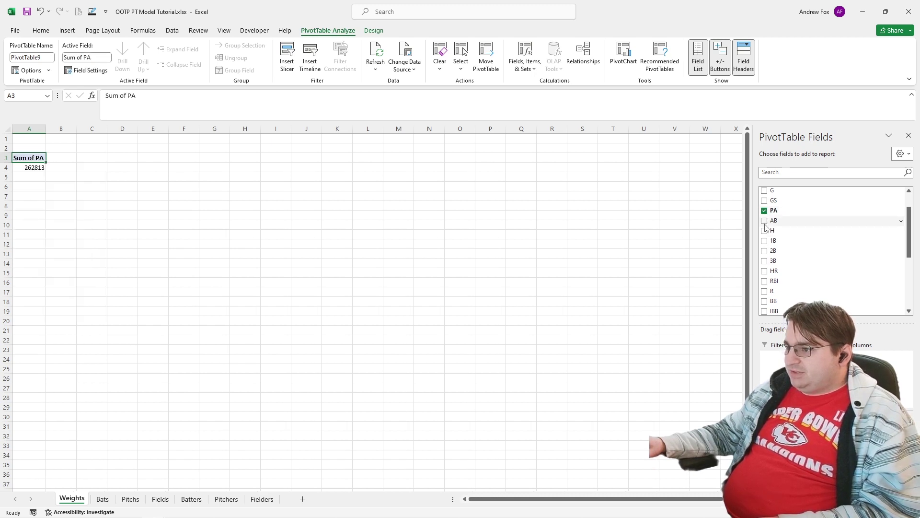
click(764, 221)
click(764, 230)
click(765, 241)
click(764, 250)
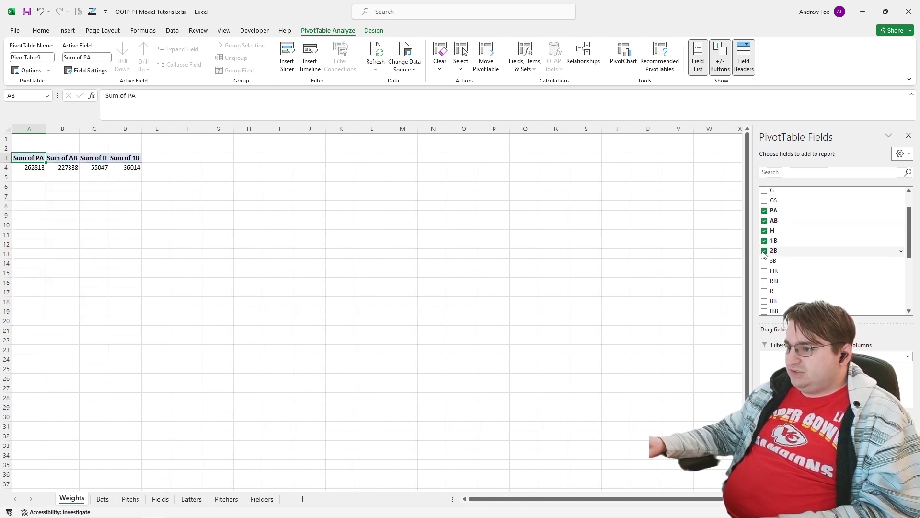
click(764, 261)
click(765, 271)
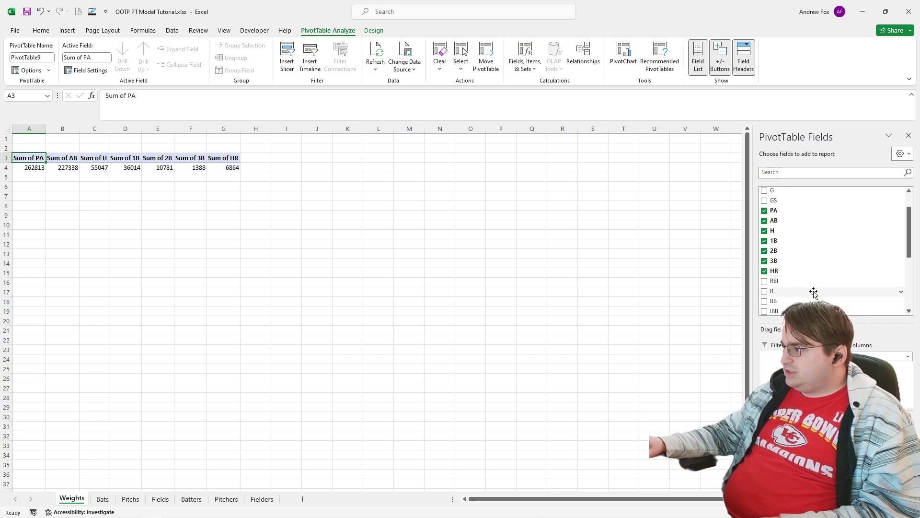
Step: Insert a calculated field named UBB in the PivotTable with the formula =BB-IBB
scroll(809, 290, down, 2)
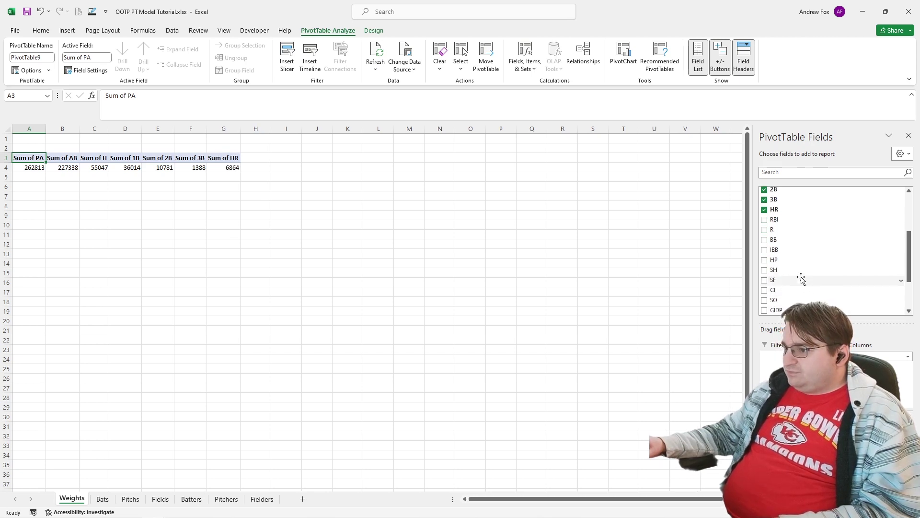
click(533, 72)
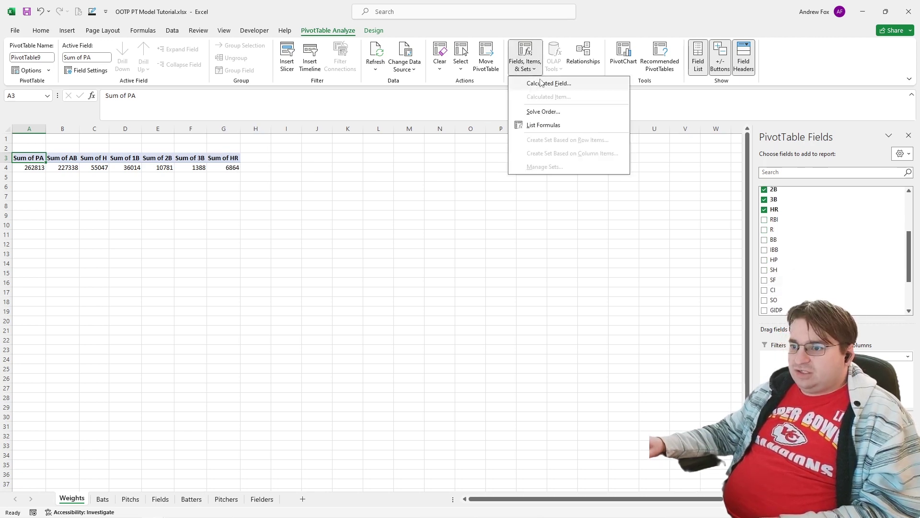
click(544, 83)
click(441, 206)
double_click(440, 206)
text(UB)
scroll(433, 261, down, 4)
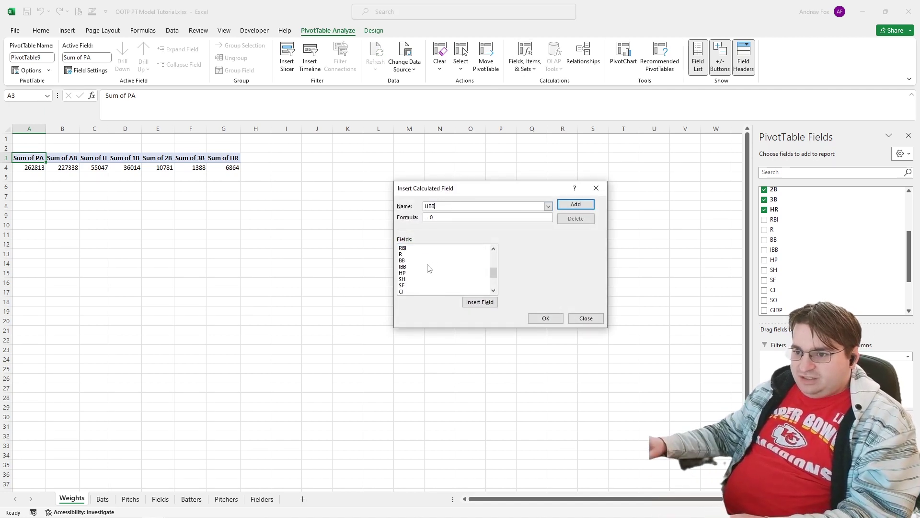
double_click(402, 260)
text(-)
click(403, 267)
click(479, 302)
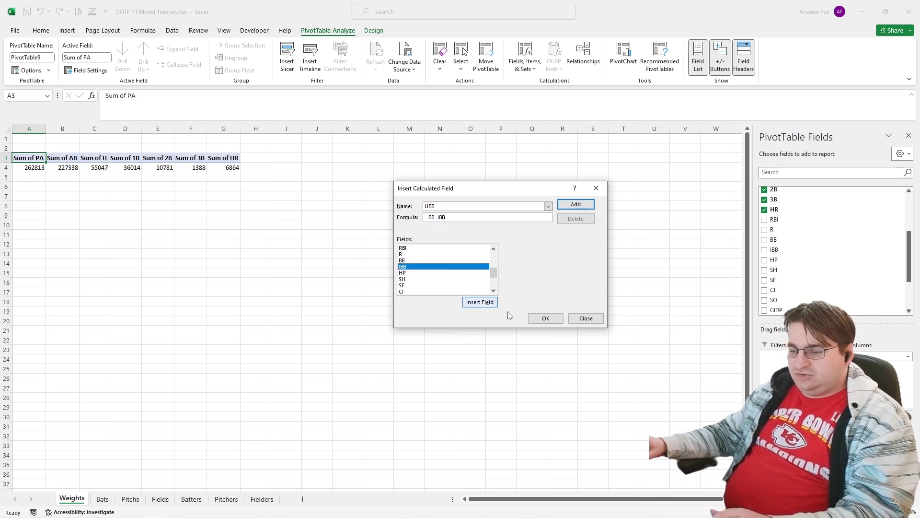
click(545, 318)
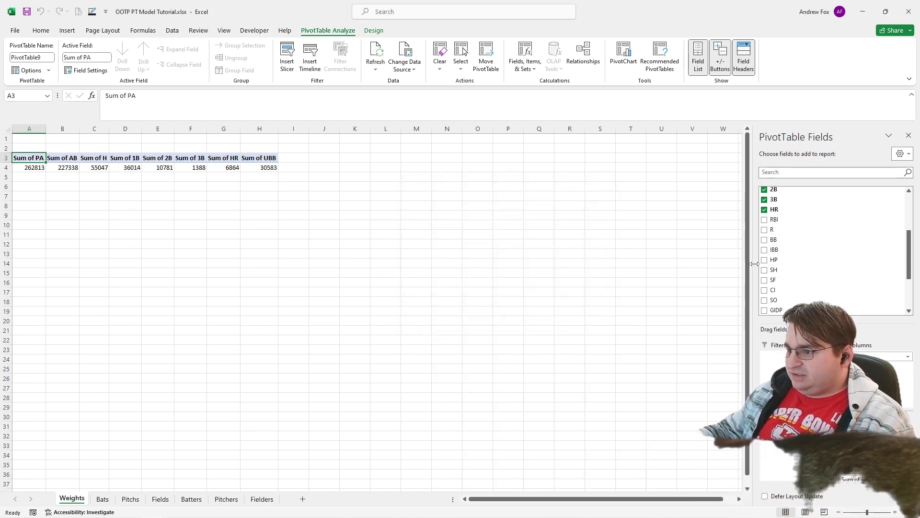
Step: Add the IBB, HP, SH, SB and CS fields to the PivotTable as sums
click(764, 251)
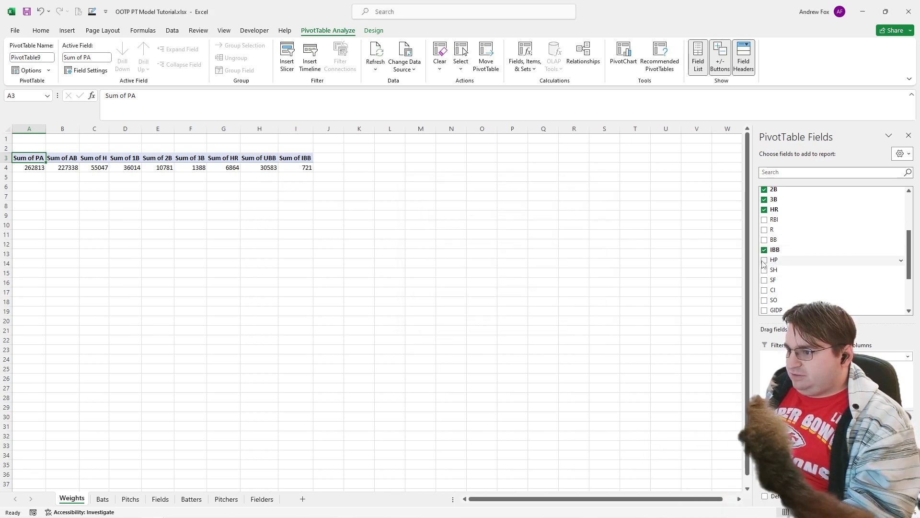
click(764, 261)
click(764, 272)
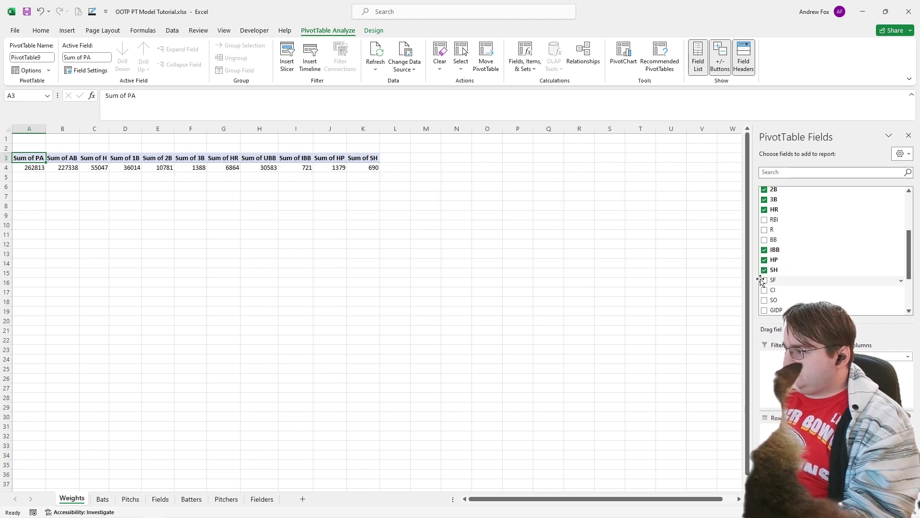
click(762, 281)
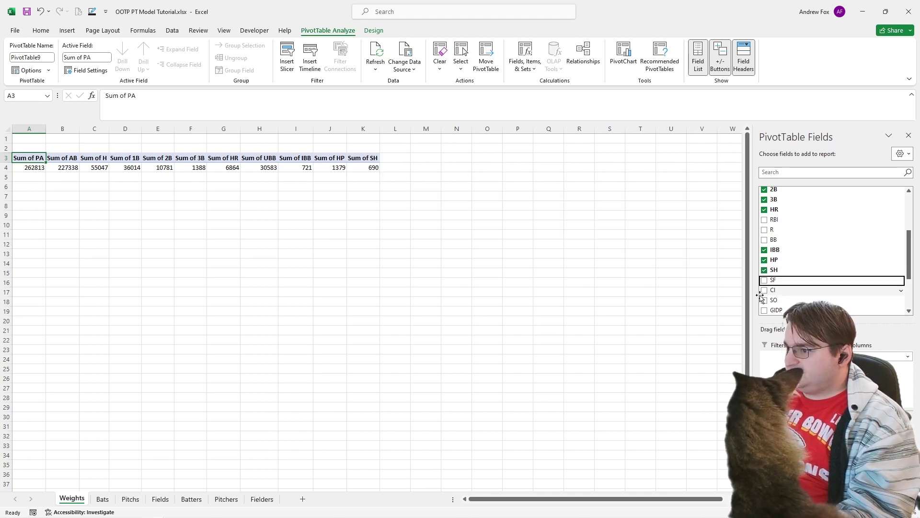
scroll(779, 298, down, 2)
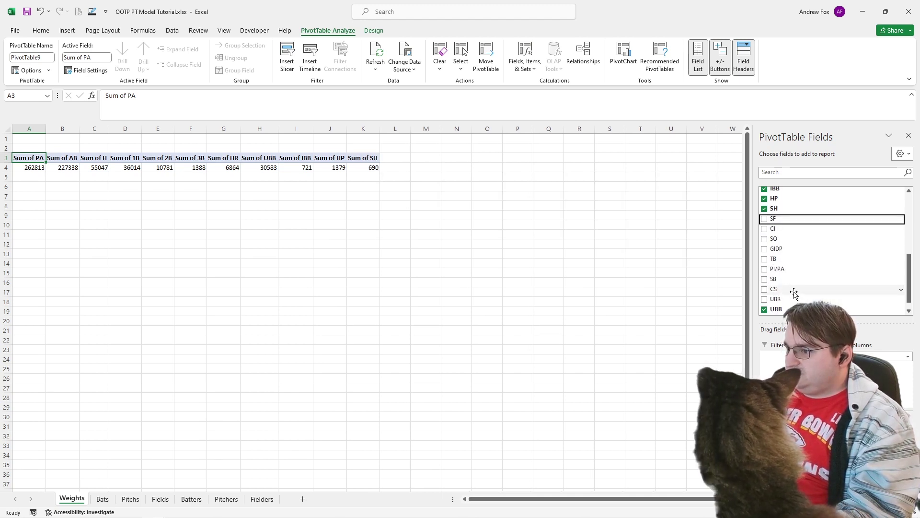
click(764, 279)
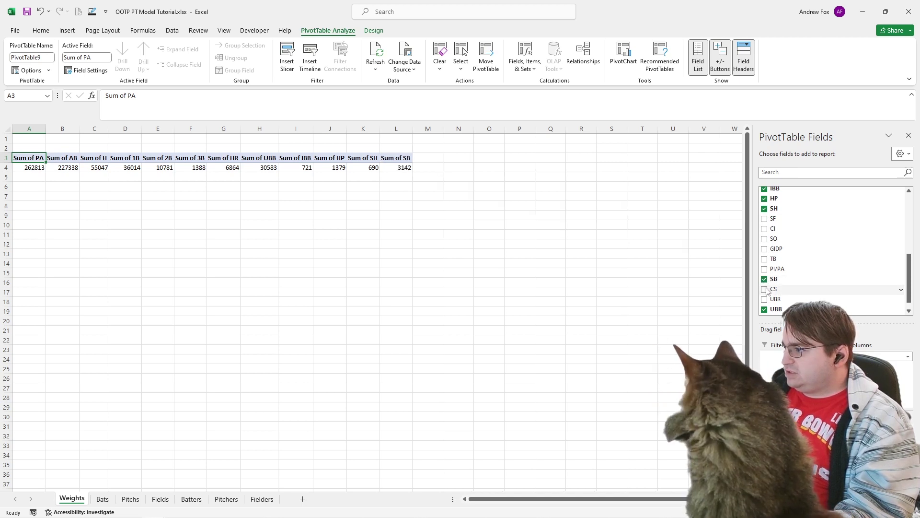
click(764, 289)
Step: Add the RBI, R and GS fields to the PivotTable as sums
scroll(812, 274, up, 3)
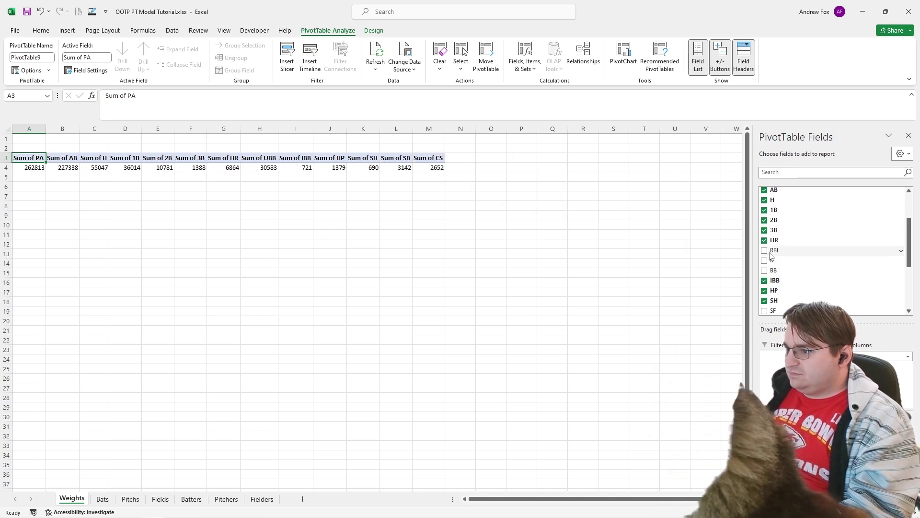
click(764, 251)
click(764, 261)
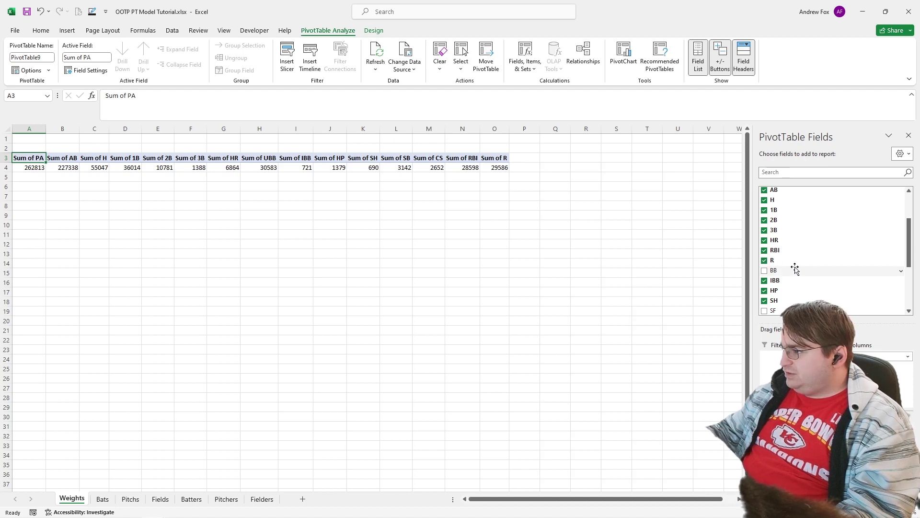
scroll(795, 269, up, 3)
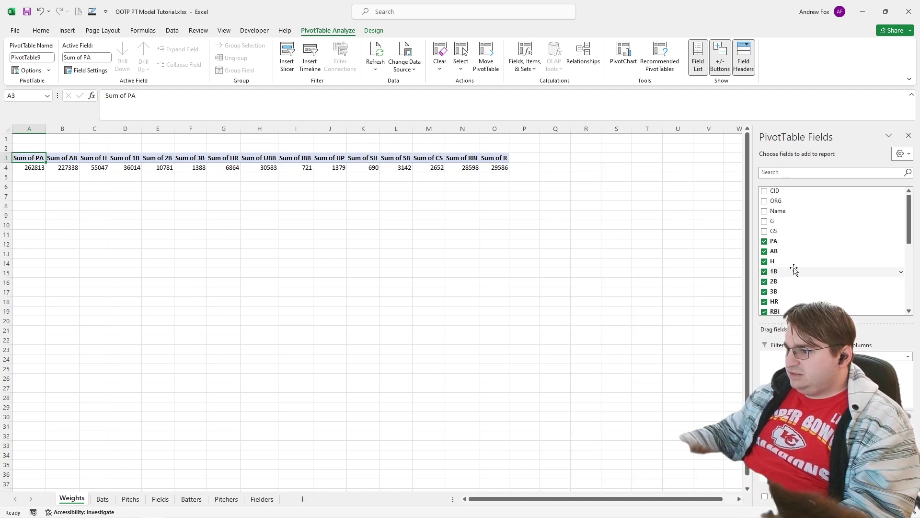
click(765, 231)
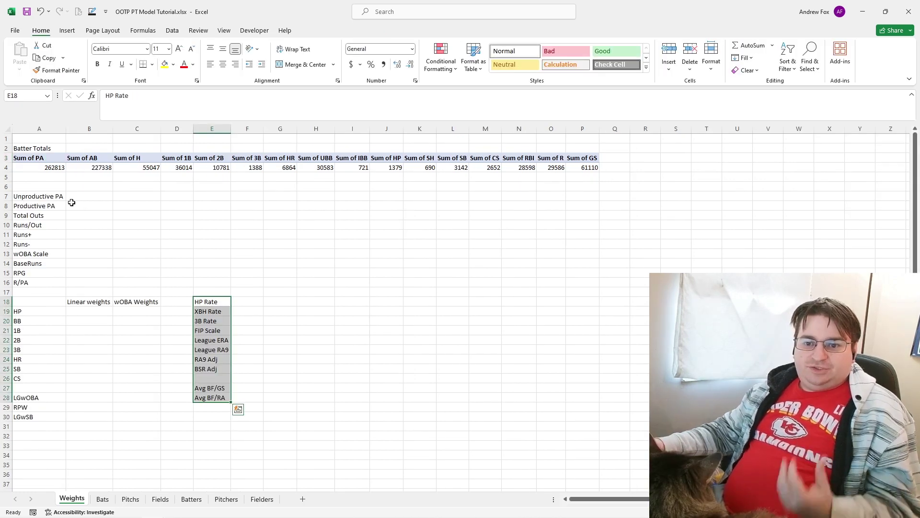
Step: Set the Weights sheet's zoom to a custom 110%
click(74, 198)
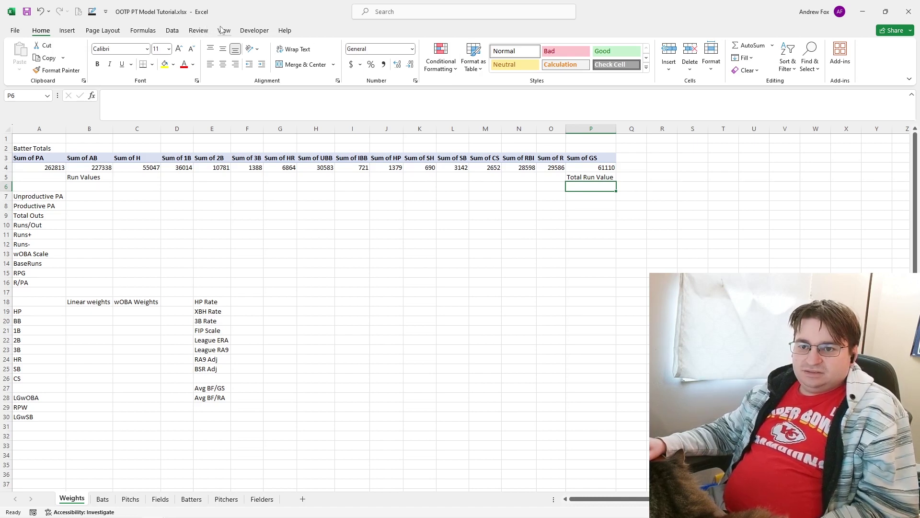
click(223, 30)
click(215, 53)
double_click(506, 301)
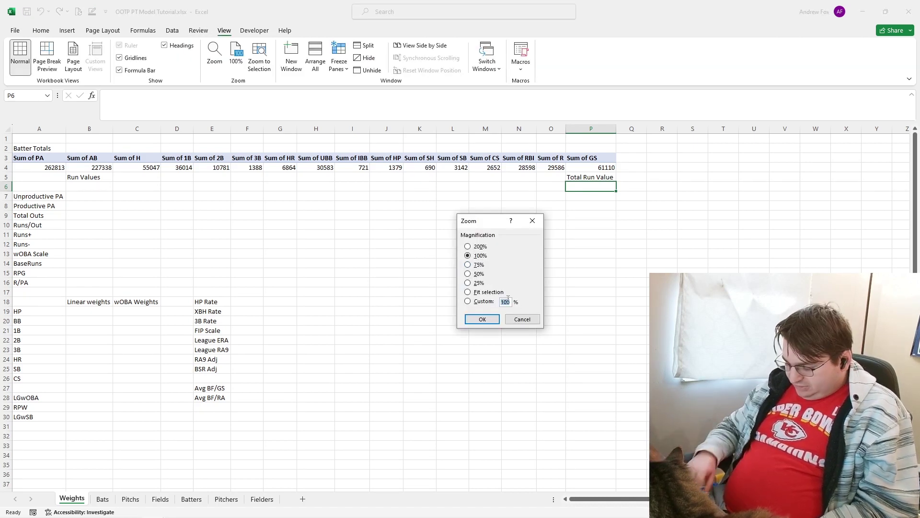
text(110)
key(Return)
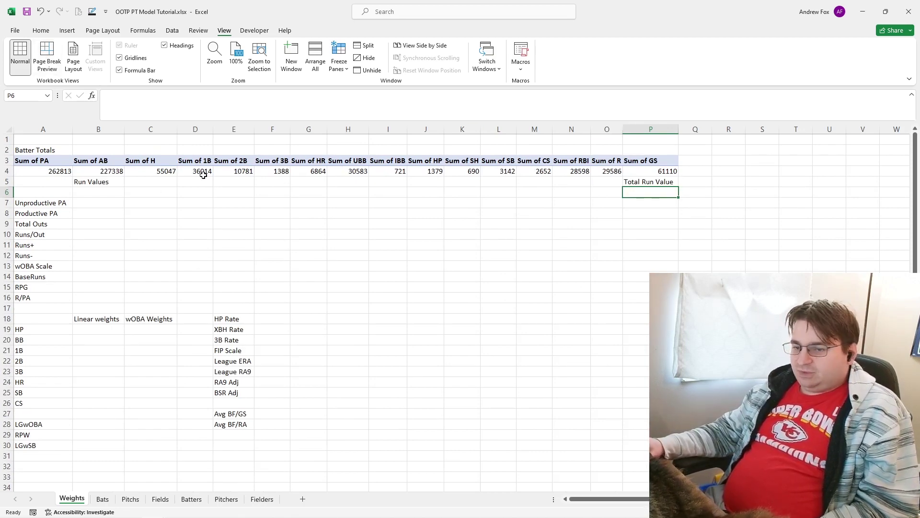
click(91, 207)
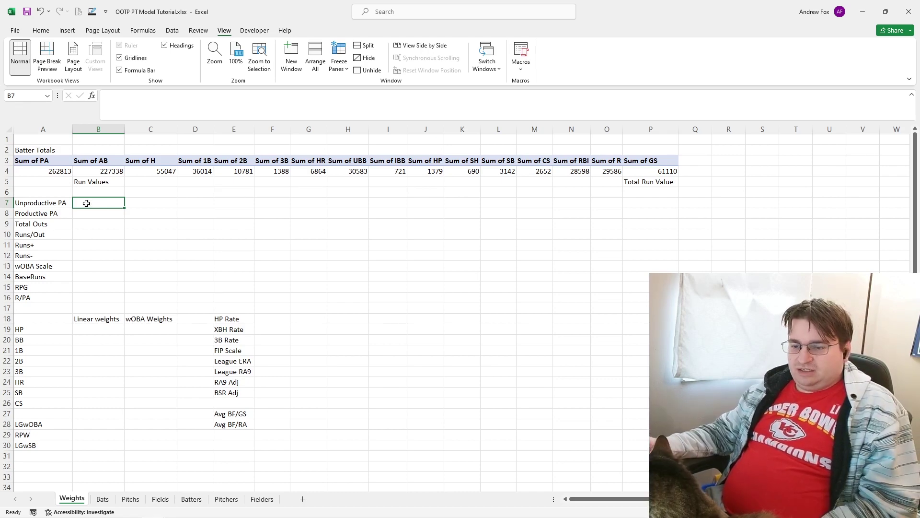
drag(85, 204, 87, 235)
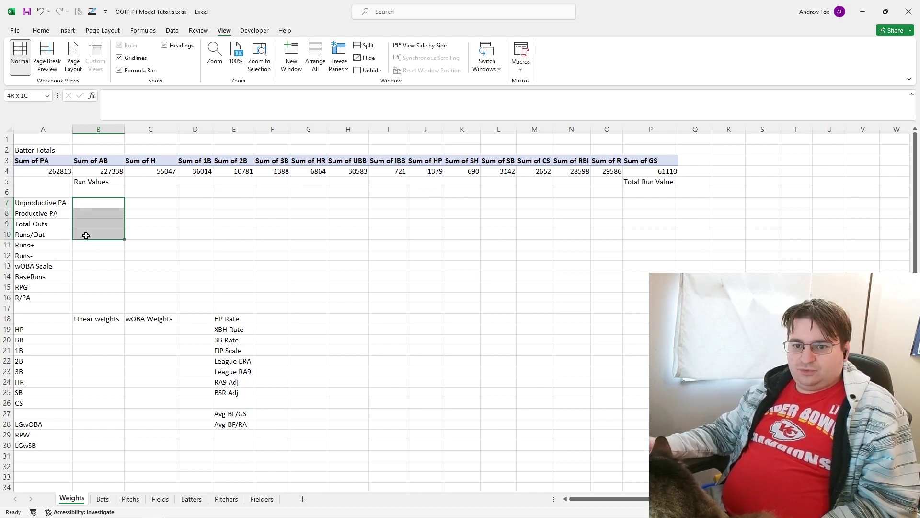
drag(36, 205, 105, 232)
click(99, 203)
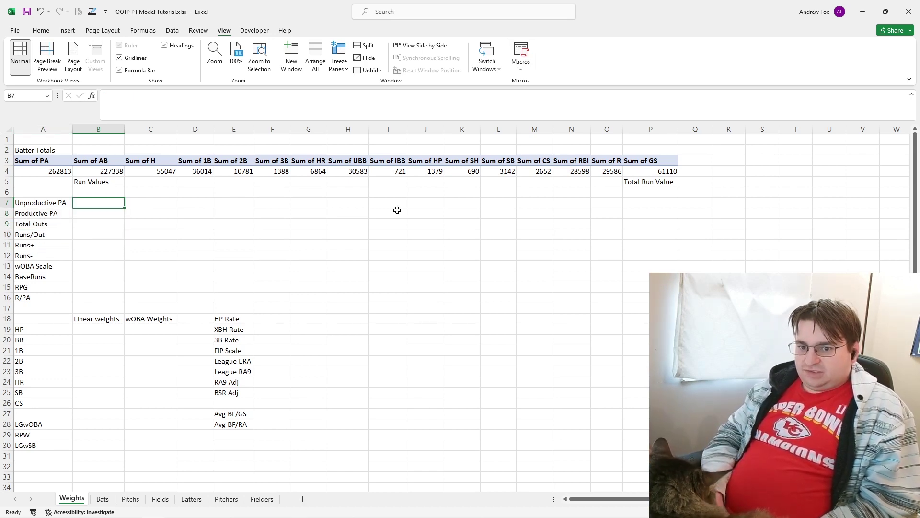
text(=)
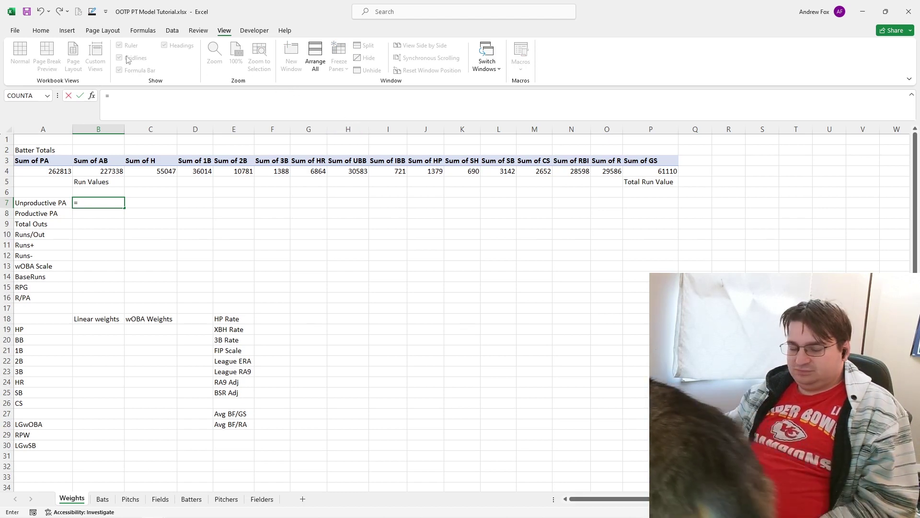
click(98, 173)
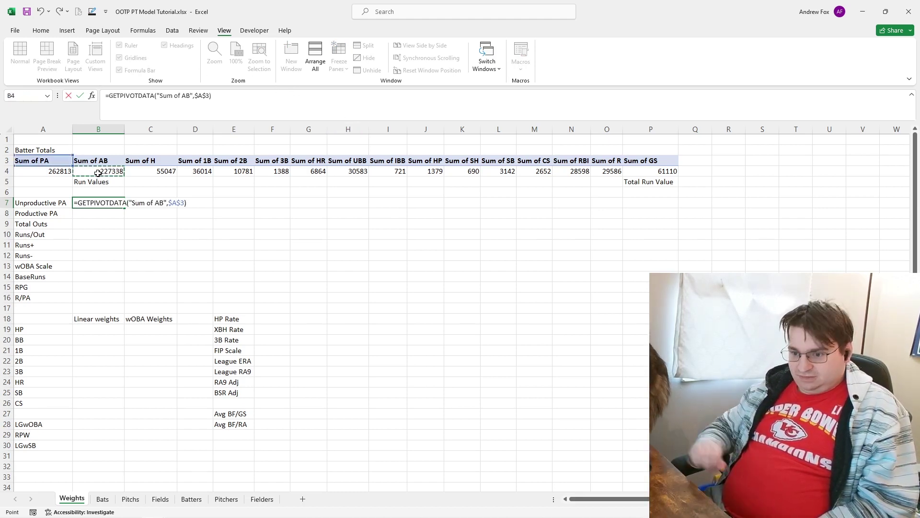
text(-()
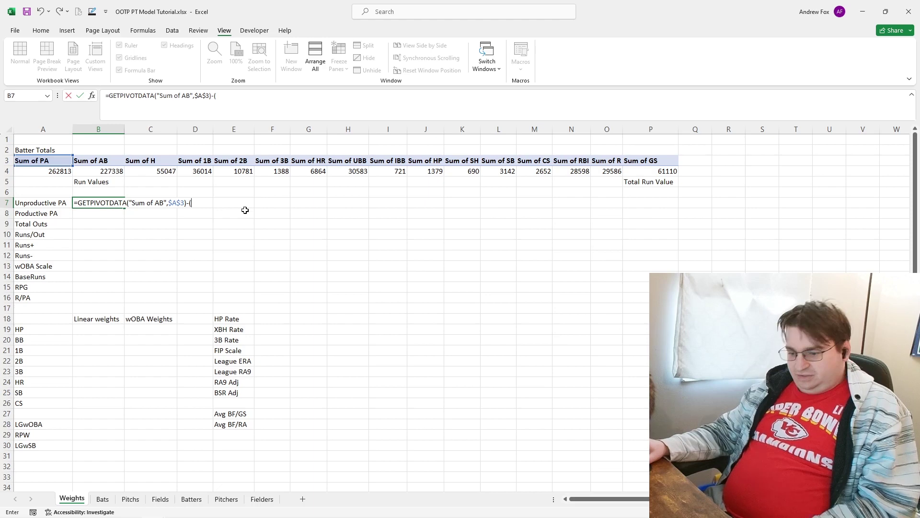
key(BackSpace)
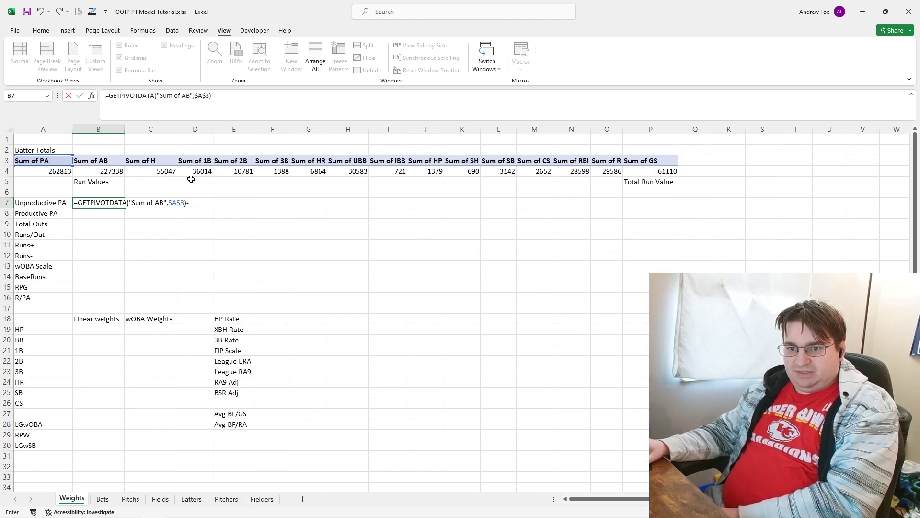
click(149, 175)
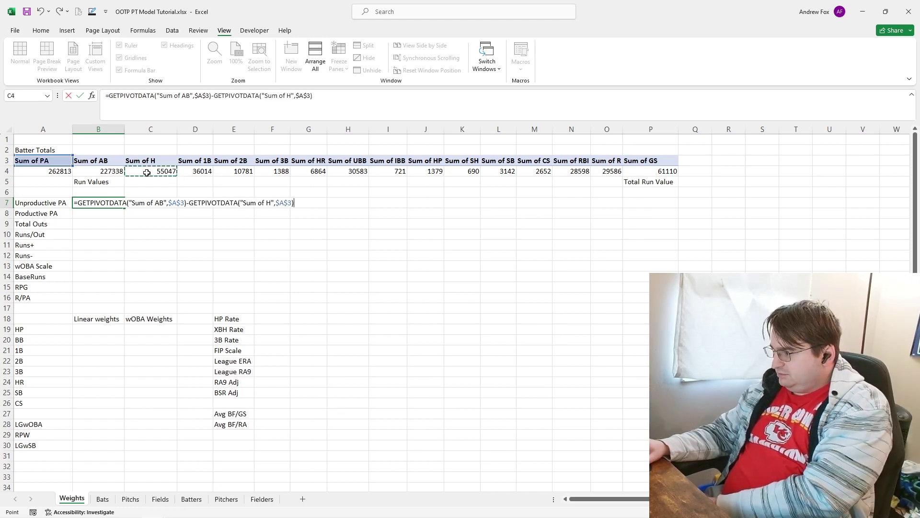
text(+)
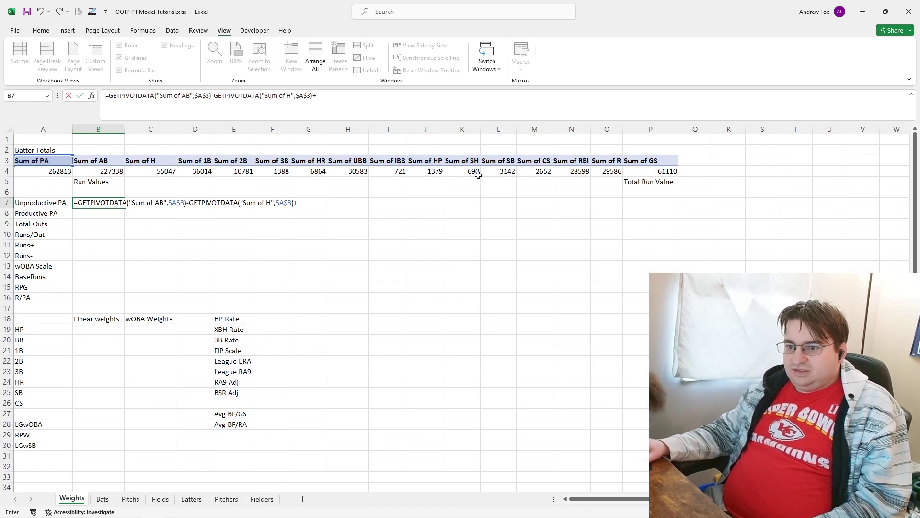
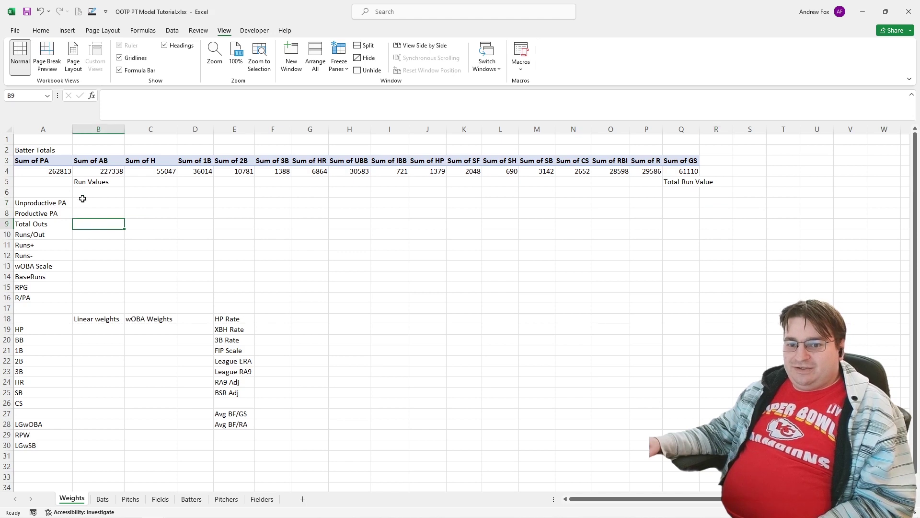
Step: Enter the Unproductive PA formula in B7 as Sum of AB minus Sum of H plus Sum of SF from the PivotTable
text(=)
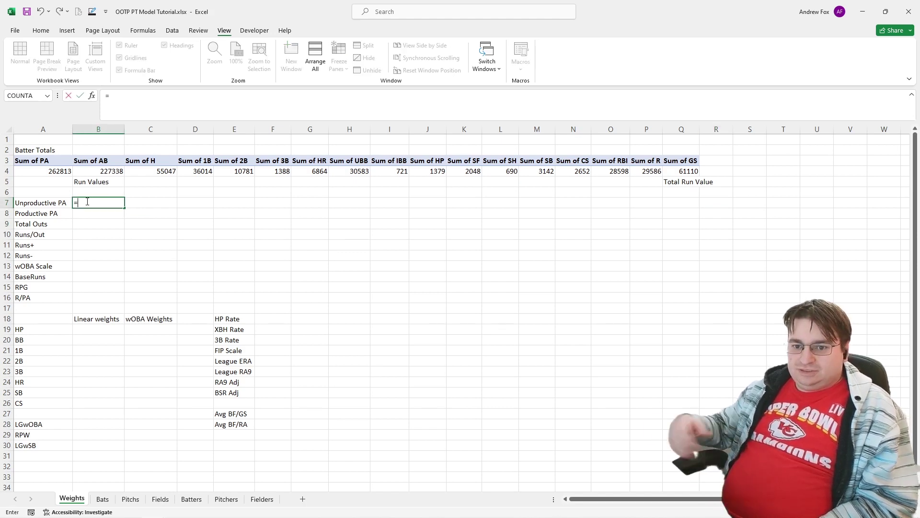
click(106, 173)
text(-)
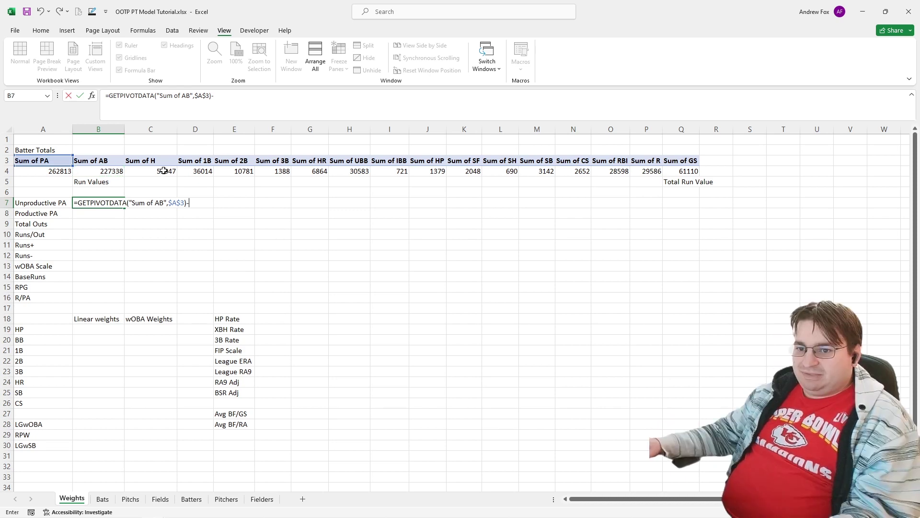
click(164, 171)
text(+)
click(474, 171)
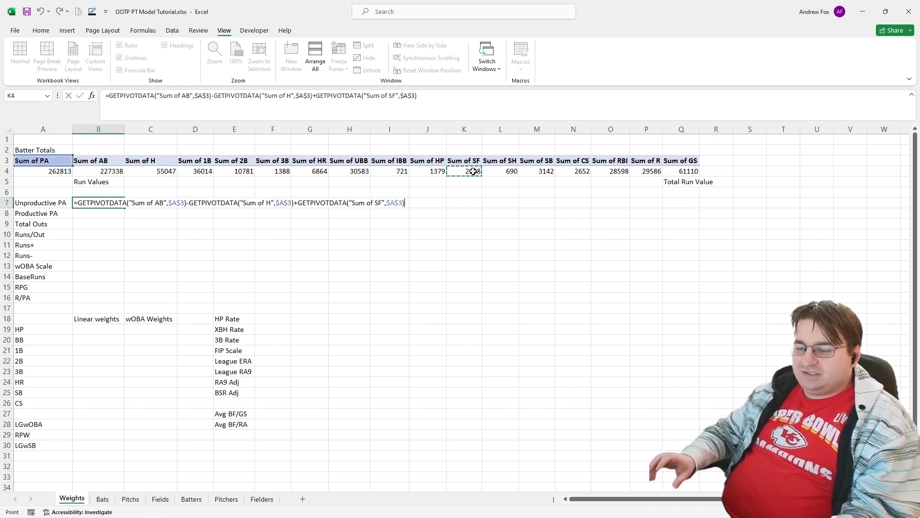
key(Return)
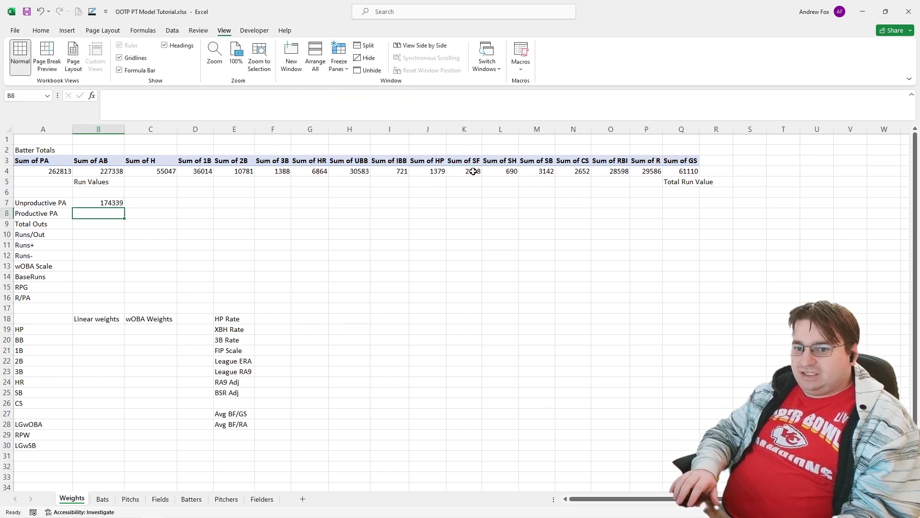
Step: Review the Unproductive PA formula and its AB source total, and autofit column Q to the Total Run Value label
key(Up)
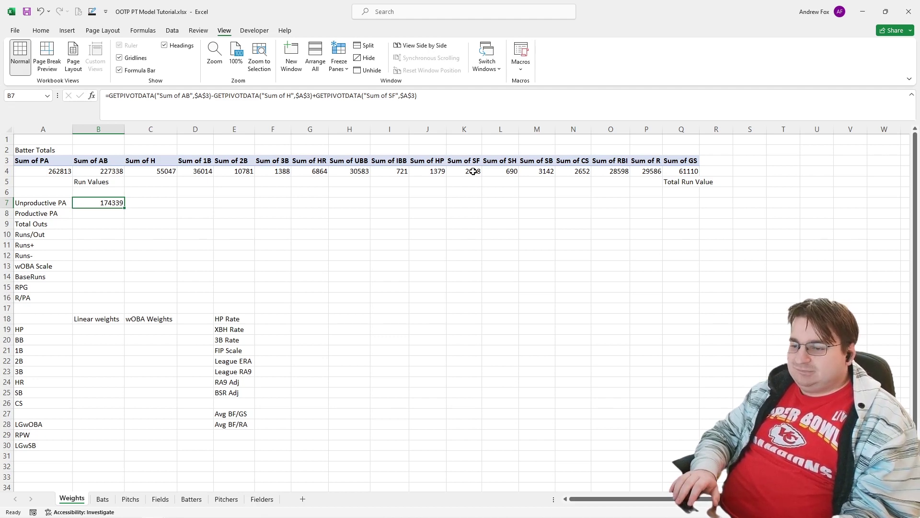
key(Up)
key(Up)
key(Up)
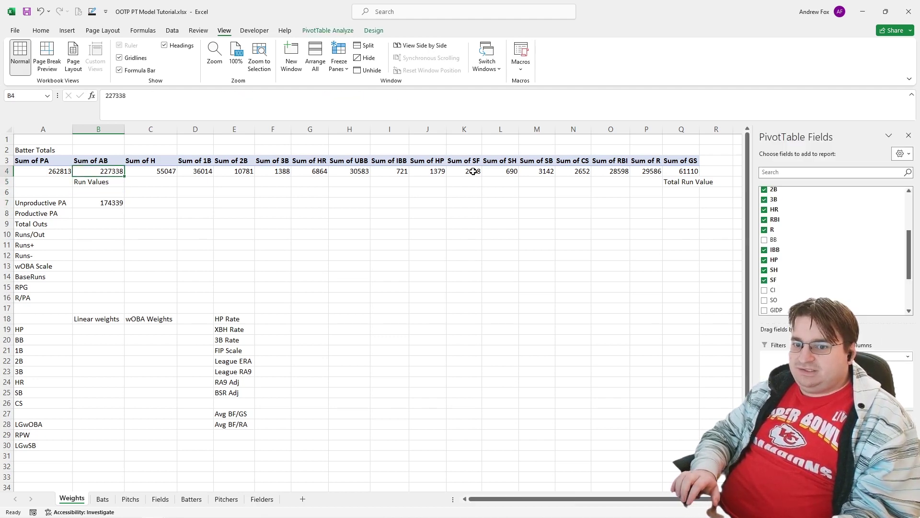
key(Down)
key(Down)
key(Down)
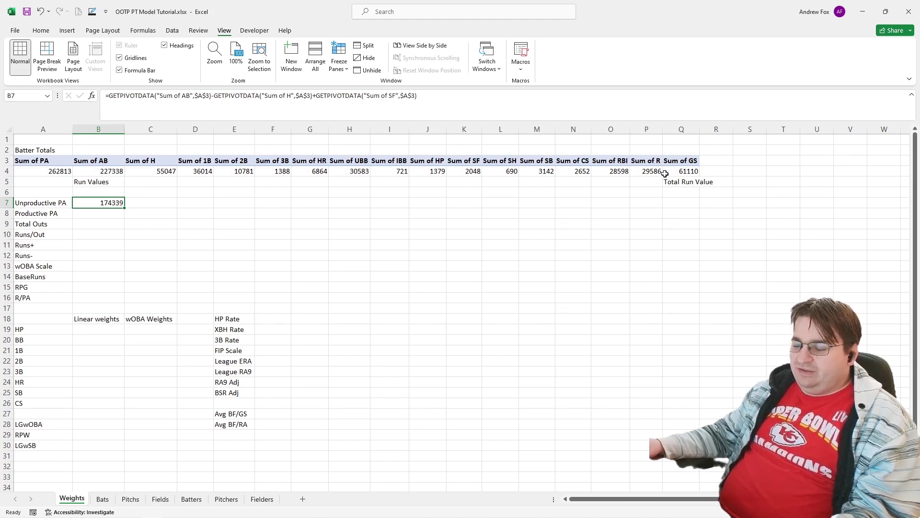
double_click(700, 129)
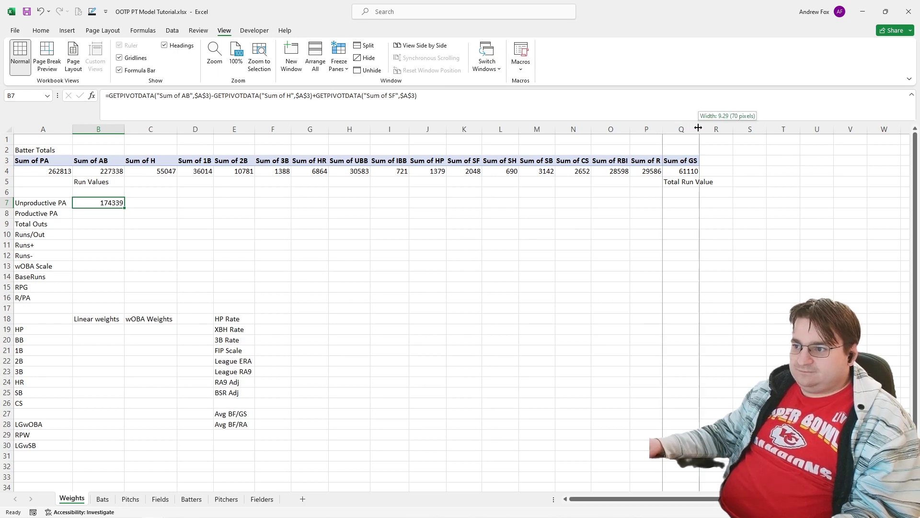
click(163, 202)
text(=)
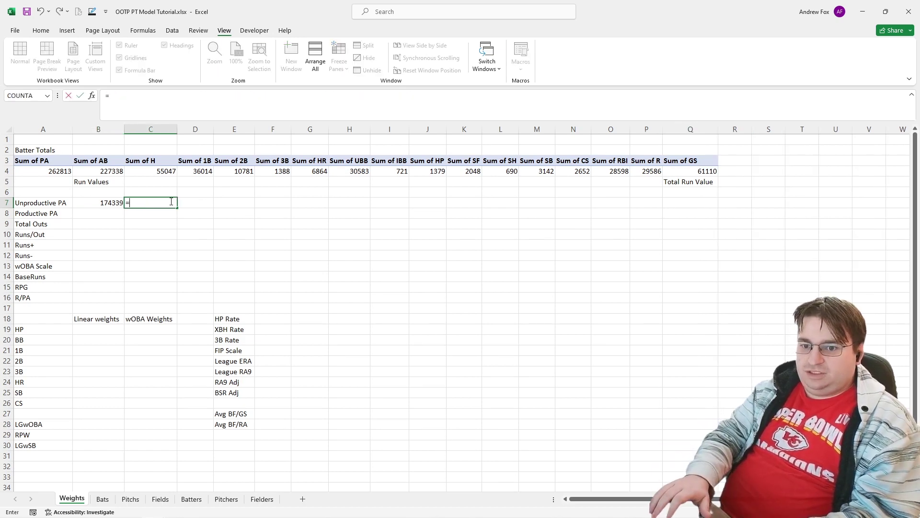
text(B)
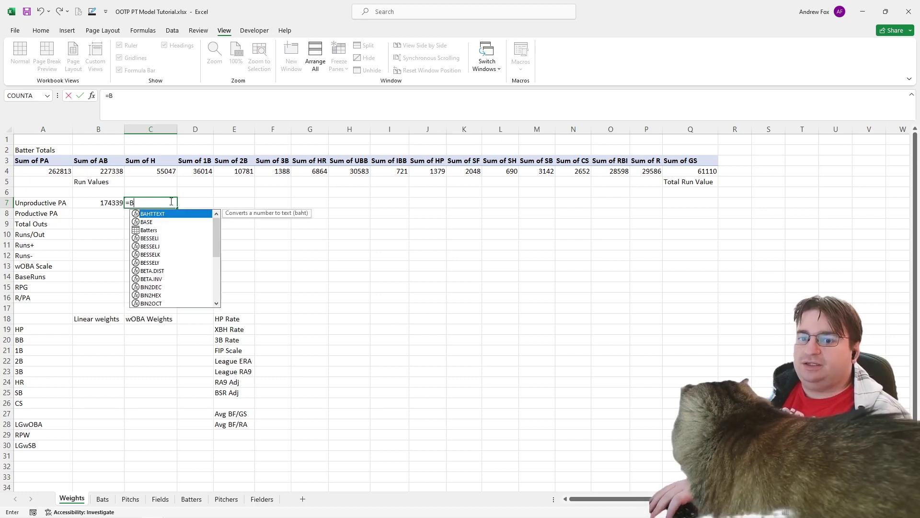
text(3-)
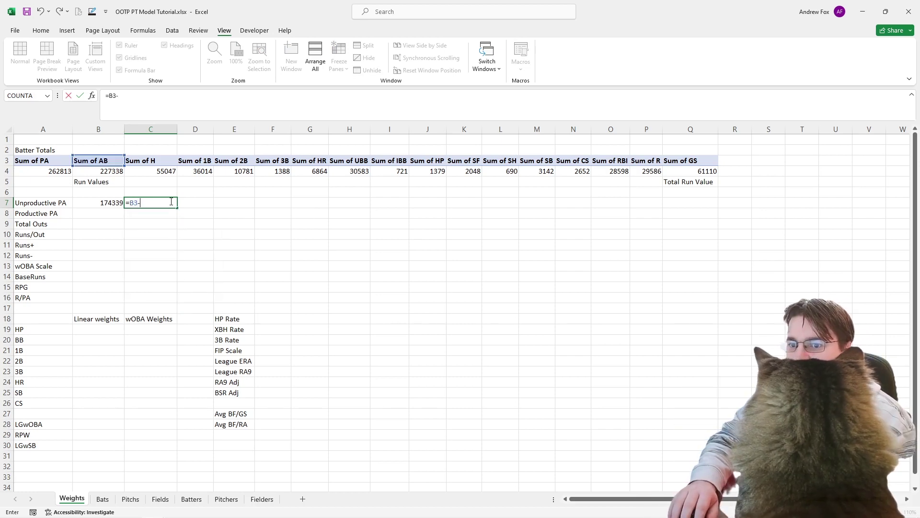
text(C3)
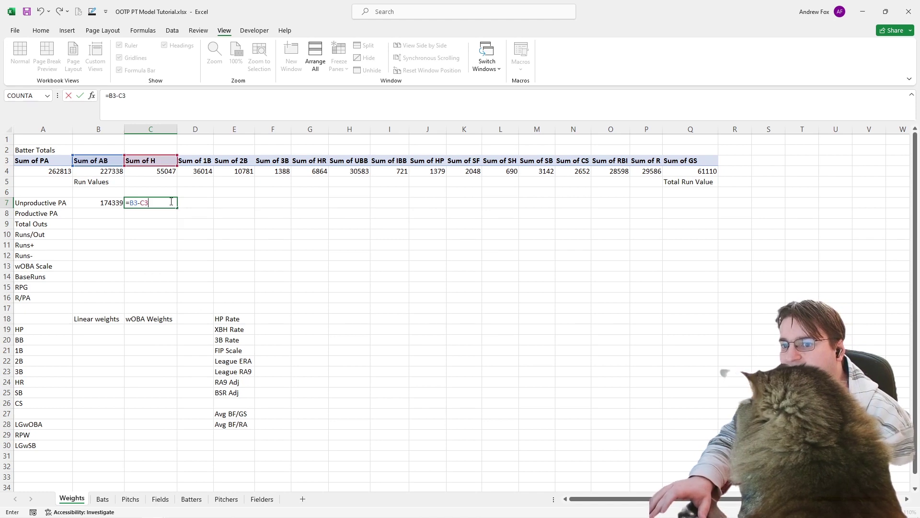
text(+)
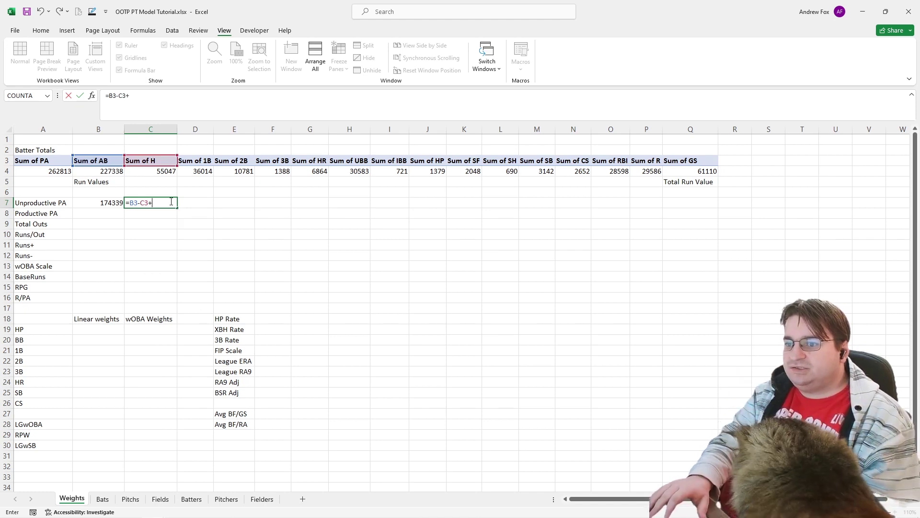
text(`)
key(Return)
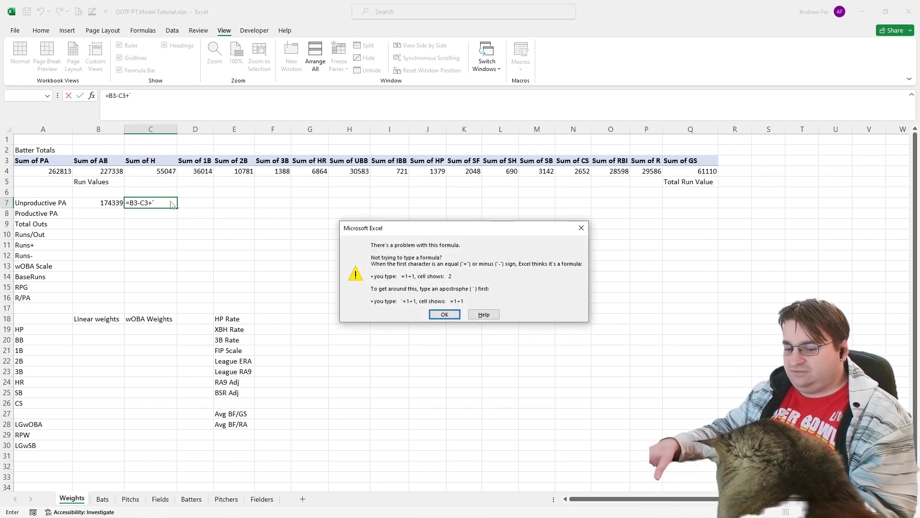
key(Return)
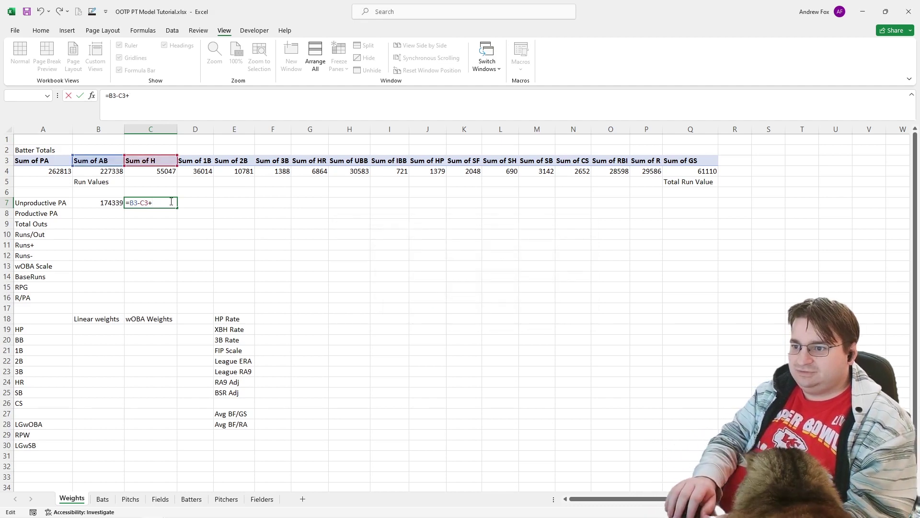
key(Escape)
Step: Enter the Productive PA formula in B8 as the PivotTable's Sum of H plus Sum of UBB plus Sum of HP plus Sum of SF
key(Down)
key(Left)
text(=)
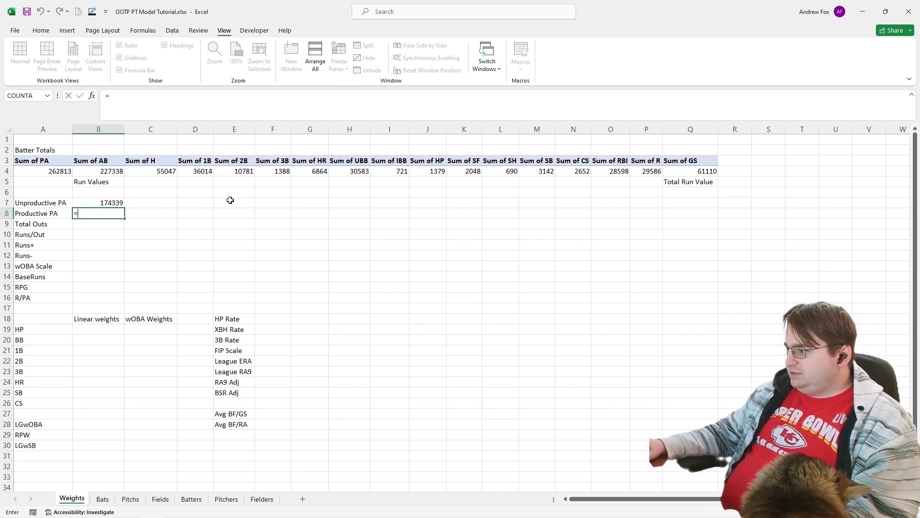
click(156, 174)
text(+)
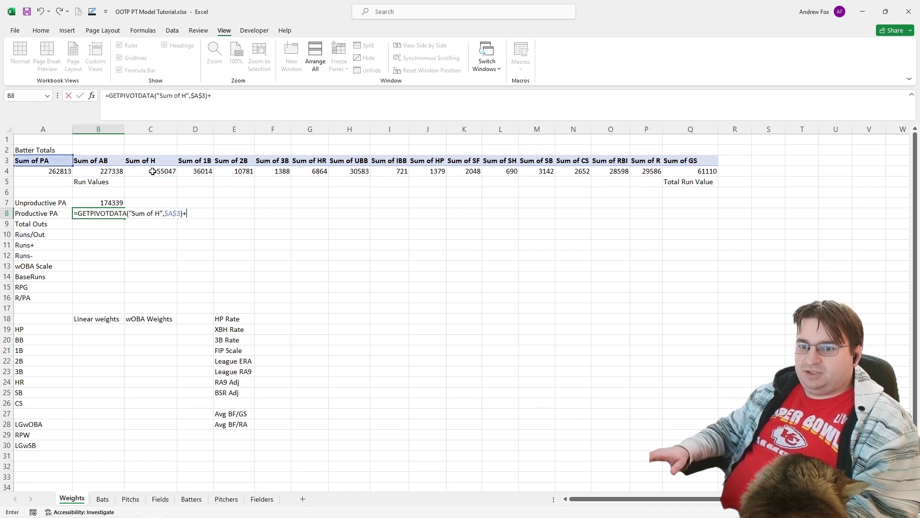
click(364, 170)
text(+)
click(428, 173)
text(+)
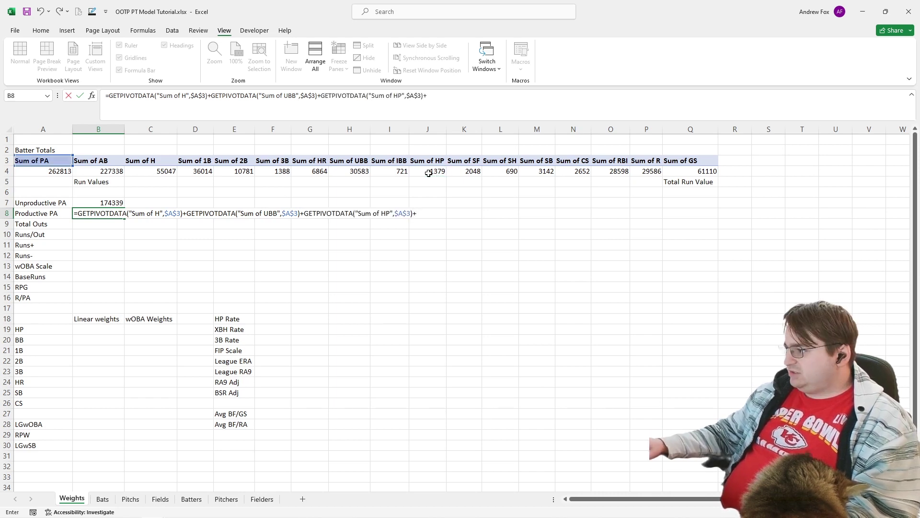
click(461, 170)
key(Return)
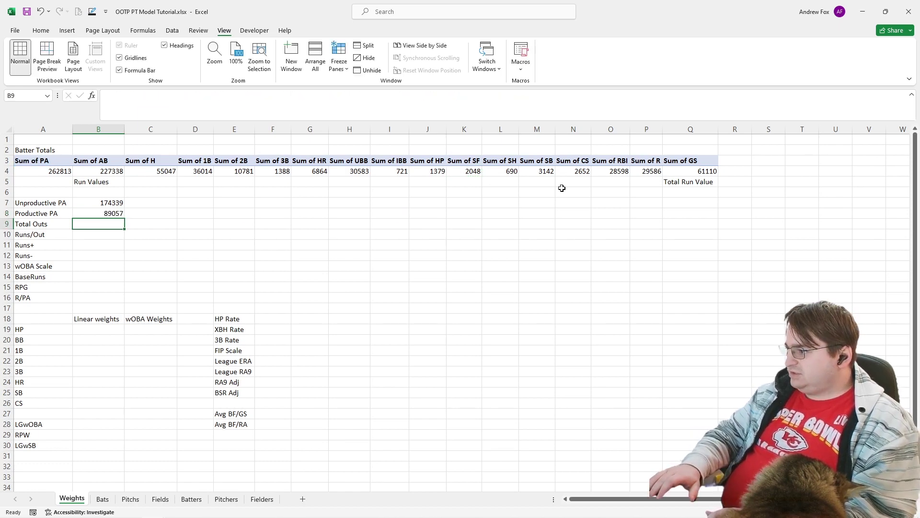
Step: Enter the Total Outs formula in B9 as the PivotTable's Sum of PA minus H, UBB, HP and IBB, plus Sum of CS
text(=)
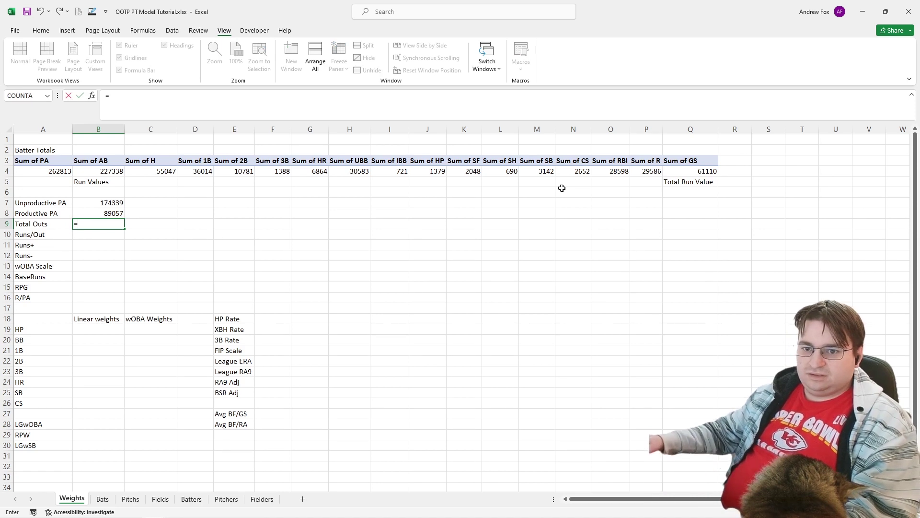
click(26, 169)
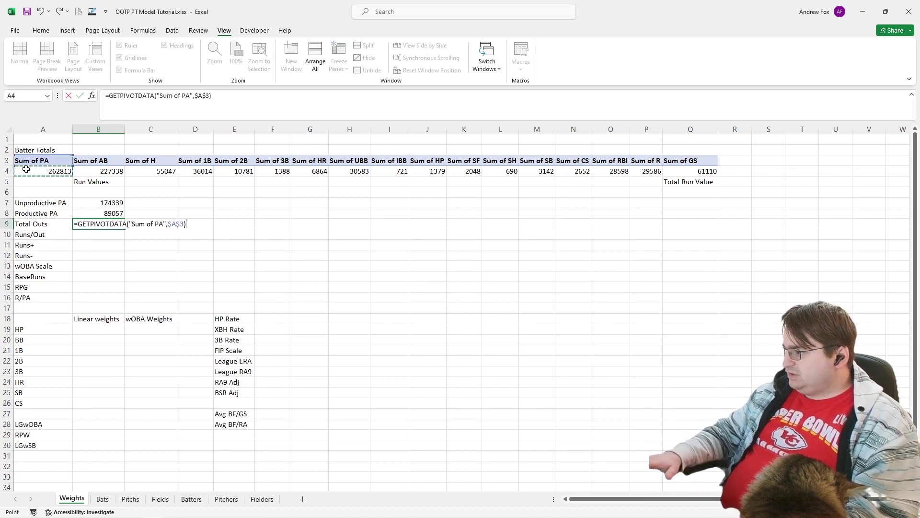
text(-)
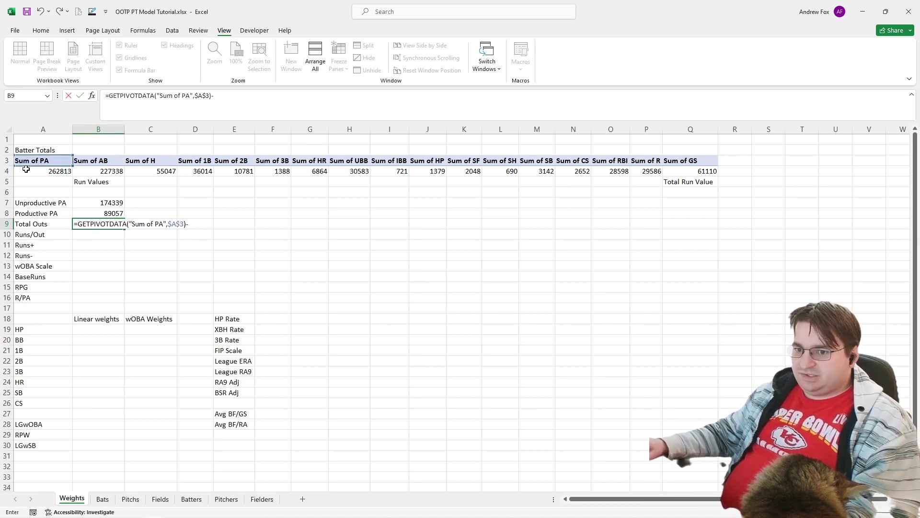
click(153, 171)
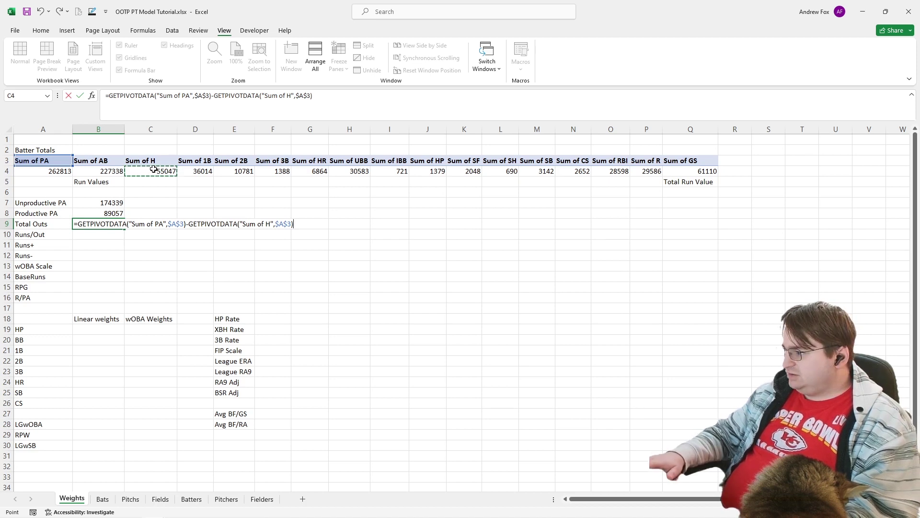
text(-)
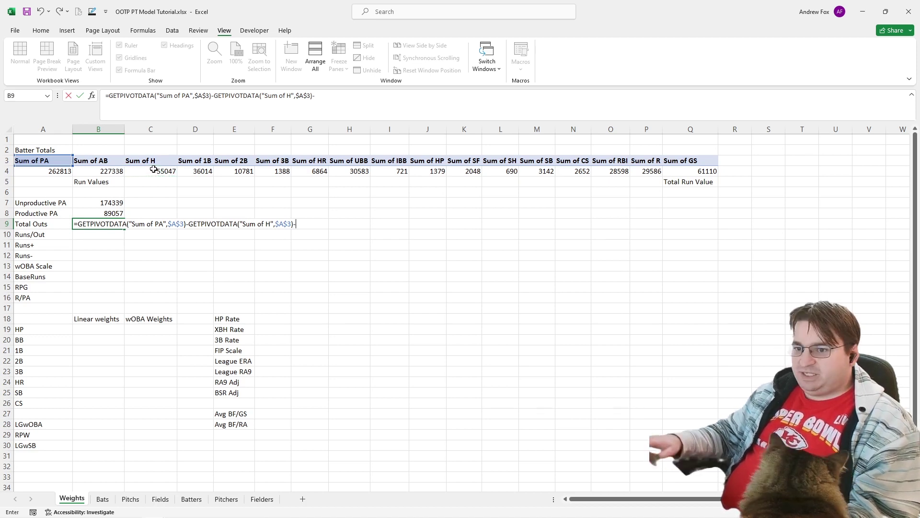
click(351, 171)
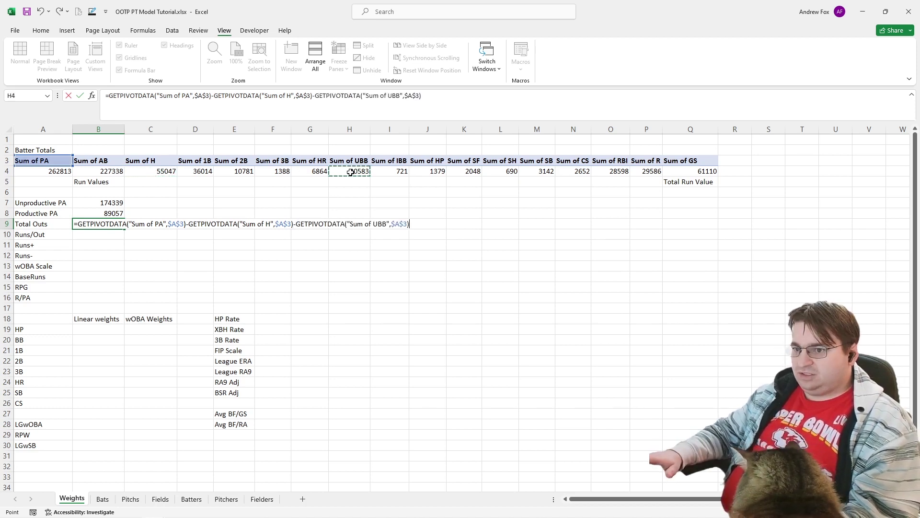
text(-)
click(425, 170)
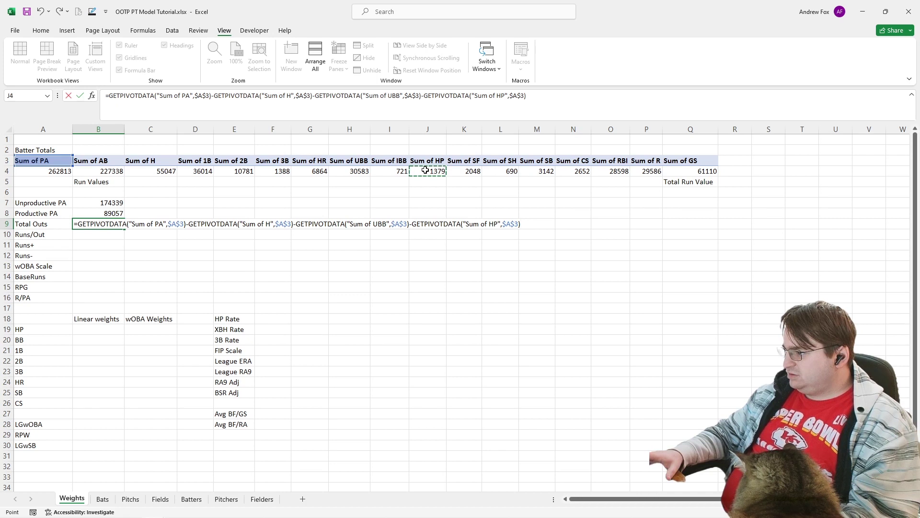
text(-)
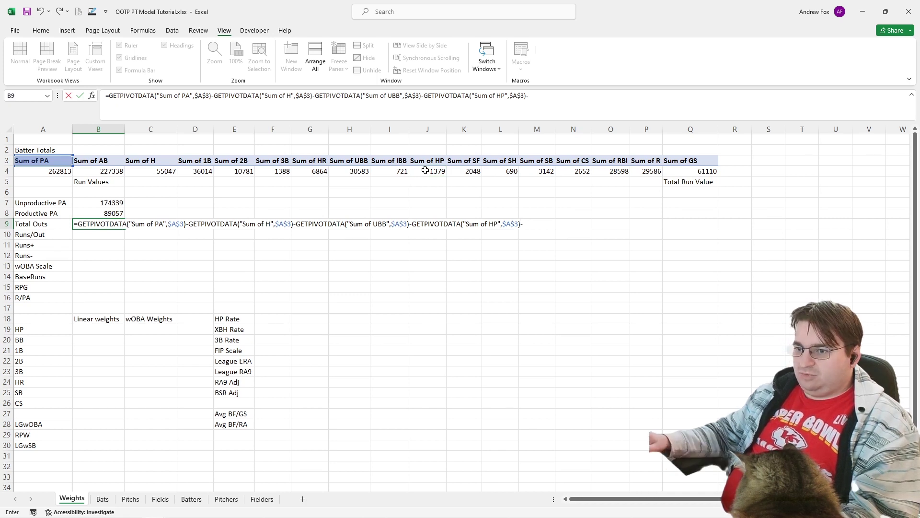
click(378, 169)
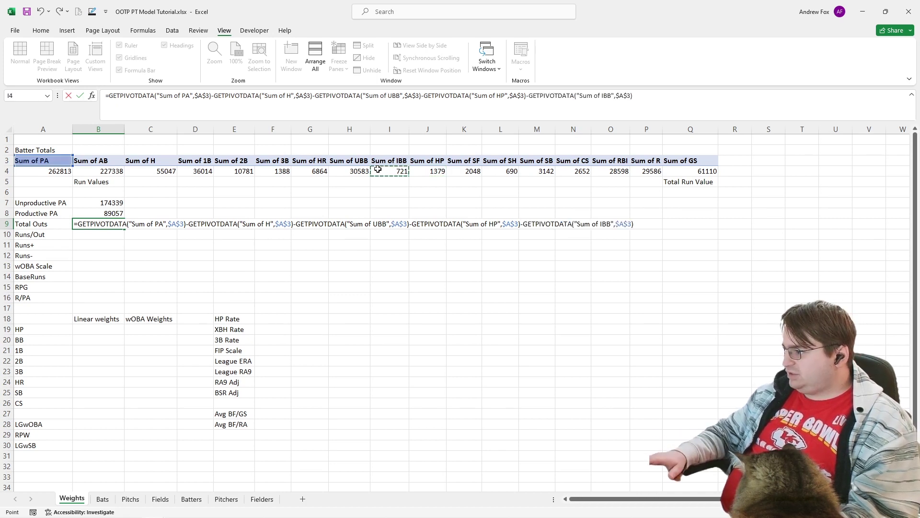
text(+)
click(578, 173)
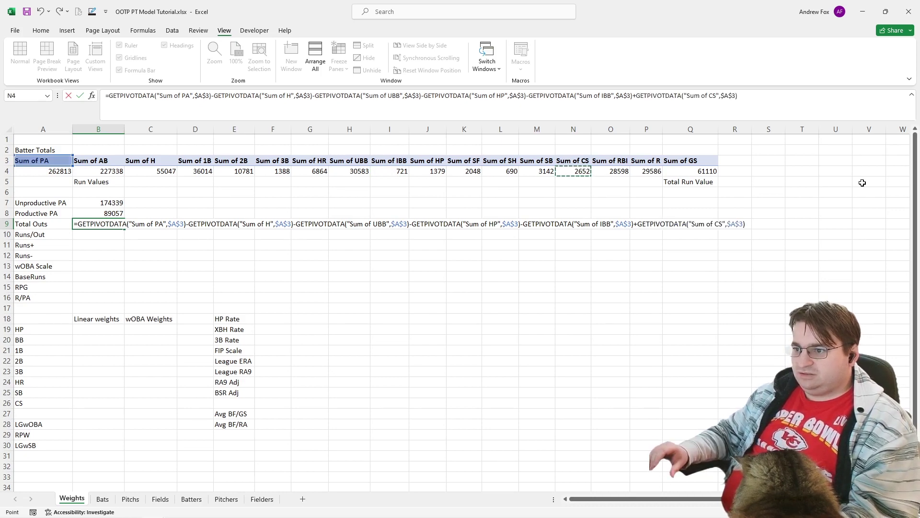
key(Return)
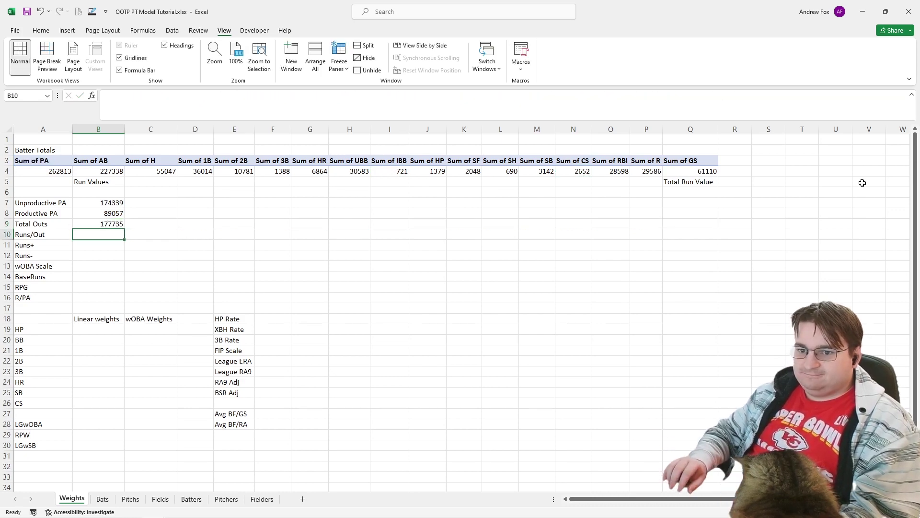
key(Up)
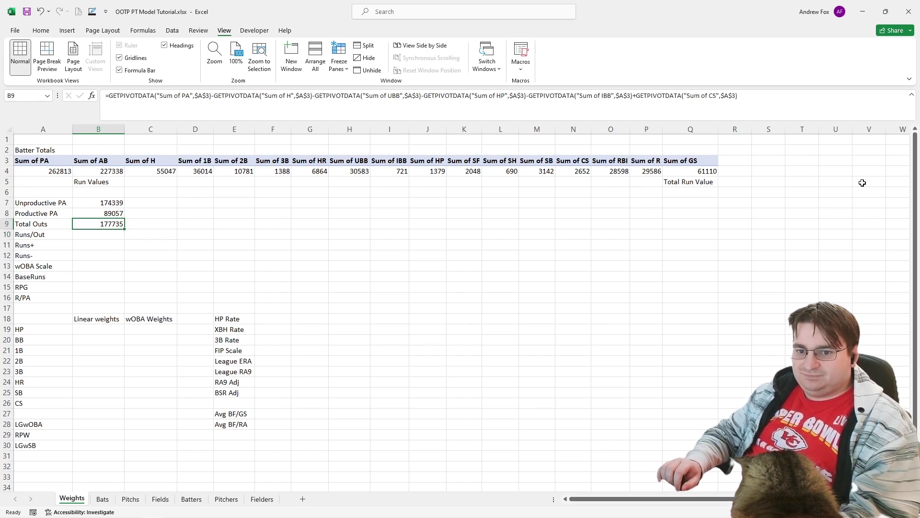
key(Down)
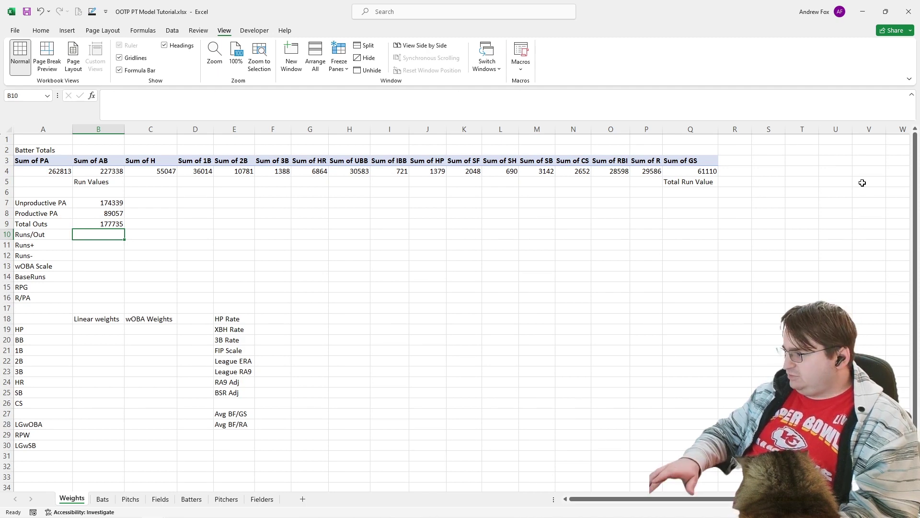
Step: Enter the Runs/Out formula in B10 as the PivotTable's Sum of R divided by Total Outs in B9
text(=)
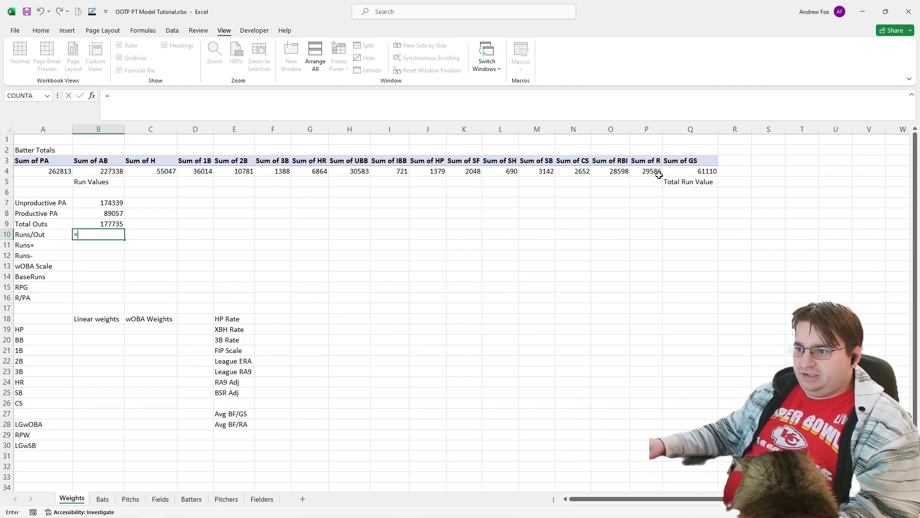
click(645, 172)
text(/)
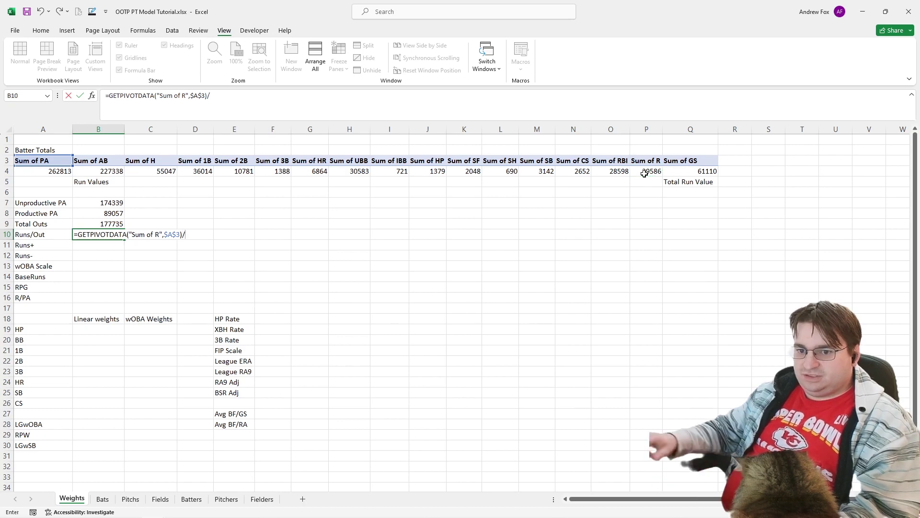
click(105, 224)
key(Return)
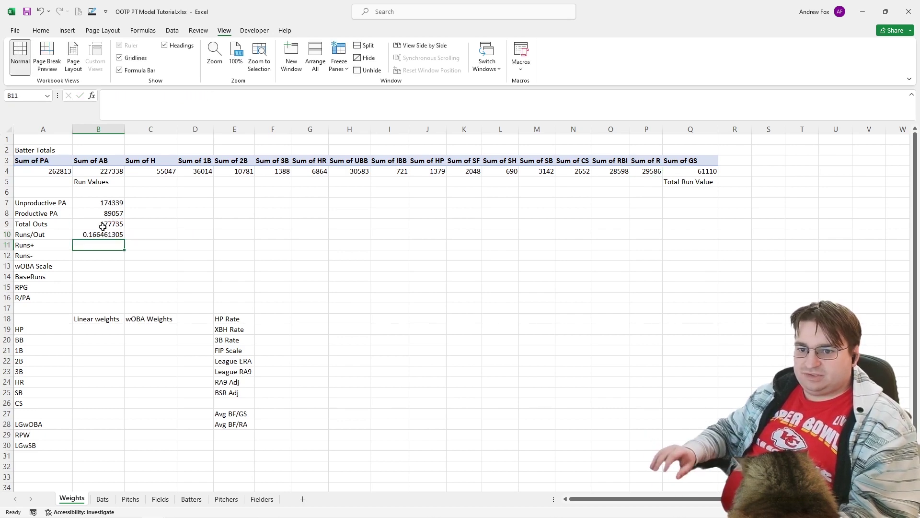
Step: Enter the HP linear weight in B19 as =B10+0.14+.025, based on Runs/Out
click(88, 331)
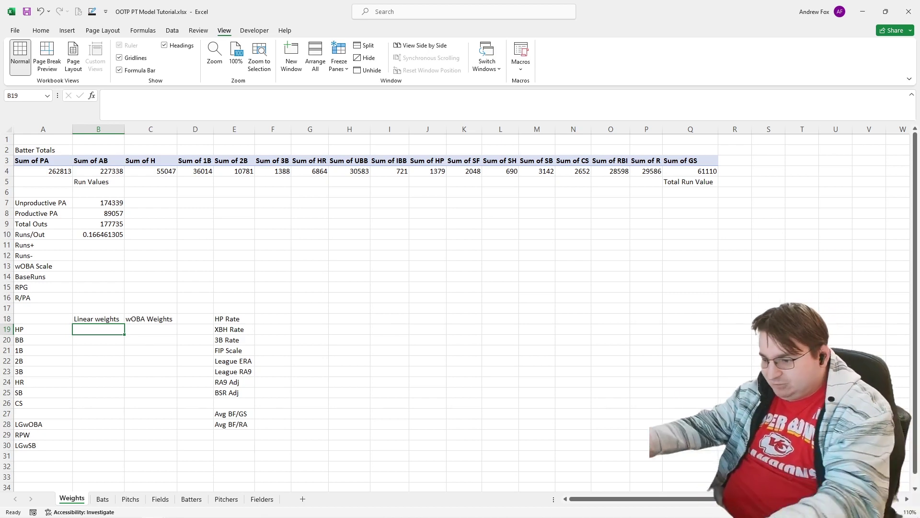
text(=)
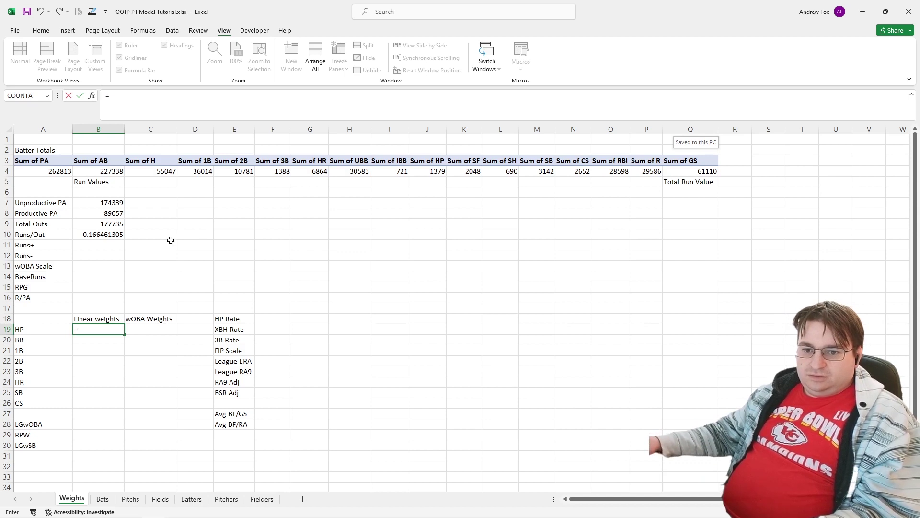
click(93, 234)
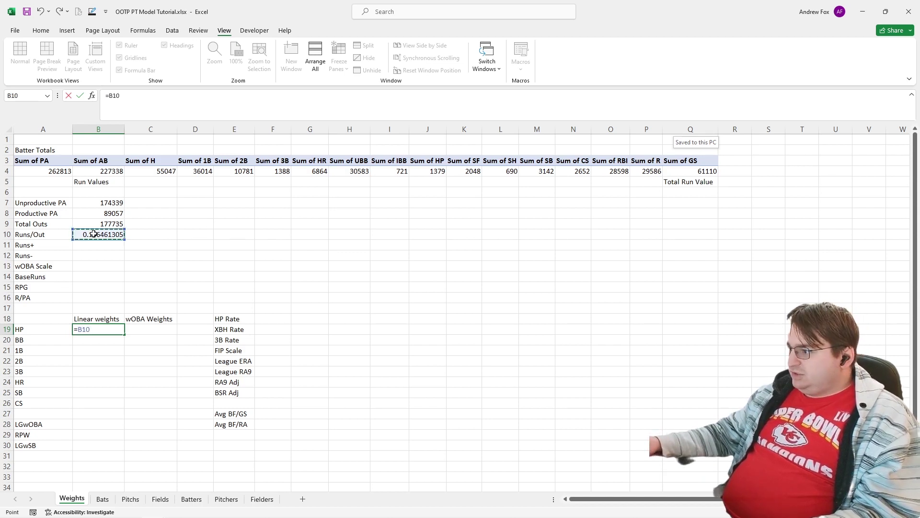
text(+)
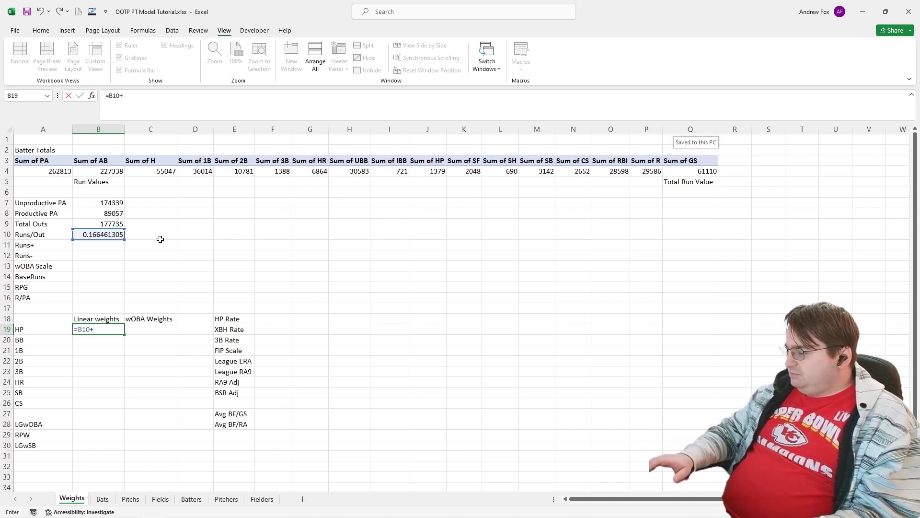
text(01)
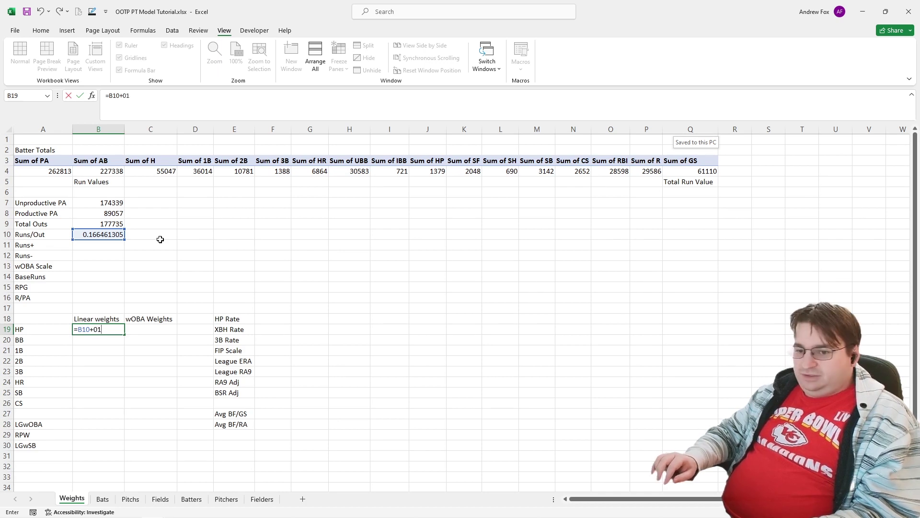
key(BackSpace)
text(.1)
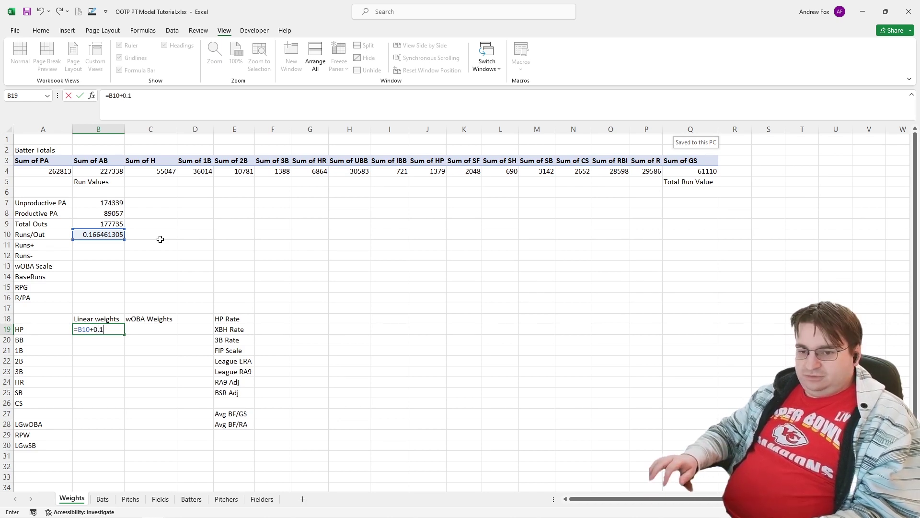
text(4+.025)
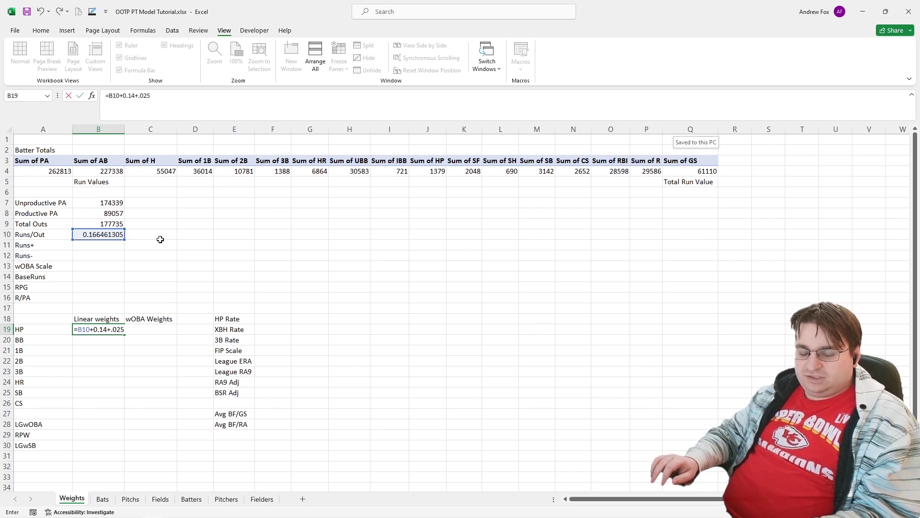
key(Return)
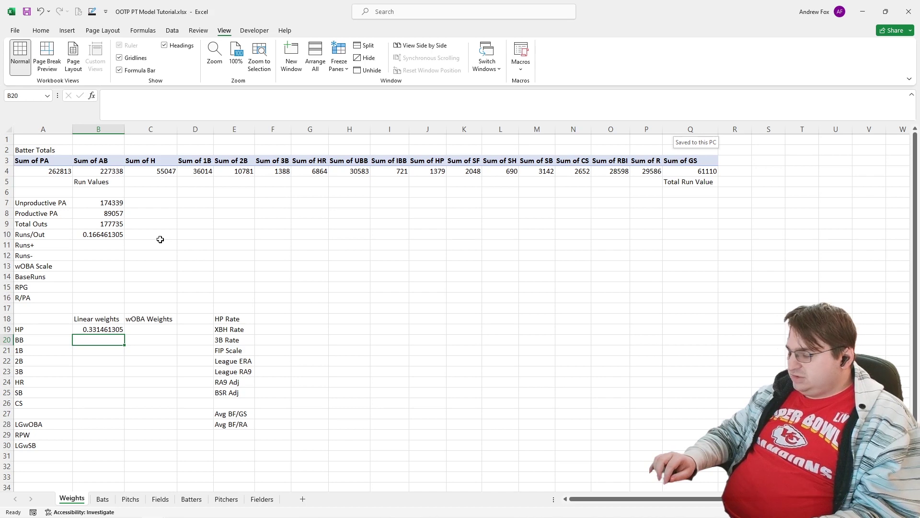
Step: Enter the BB linear weight in B20 as Runs/Out in B10 plus 0.14
text(=)
click(90, 240)
text(+.1)
key(Return)
Step: Enter the 1B linear weight in B21 as =B10+.14+.155
text(=)
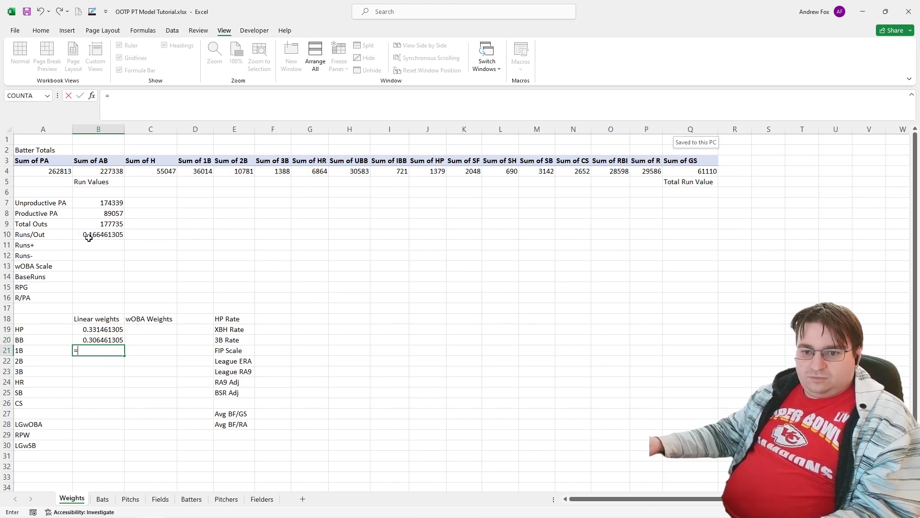
click(89, 239)
text(+.14+.)
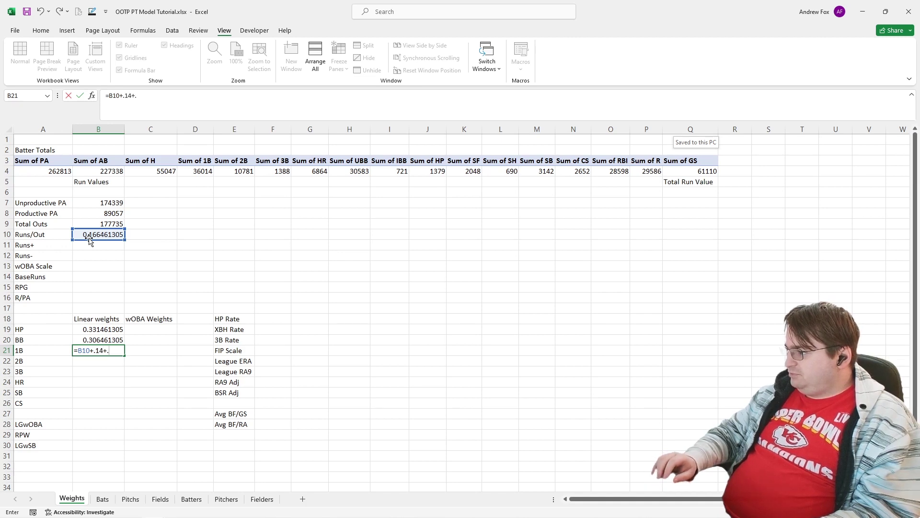
text(155)
key(Return)
Step: Enter the 2B linear weight in B22 as =B10+0.14+0.155+0.3
text(=)
click(90, 238)
text(+0)
text(.14)
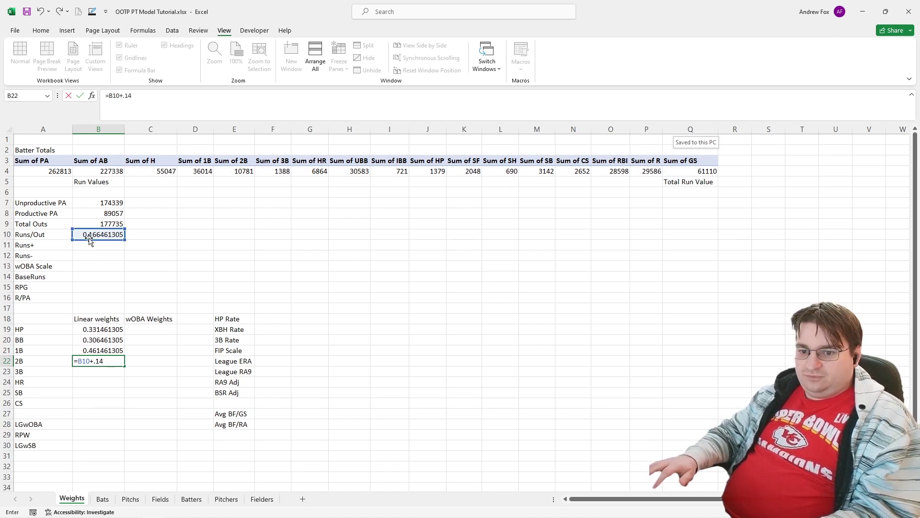
text(+0.155+0)
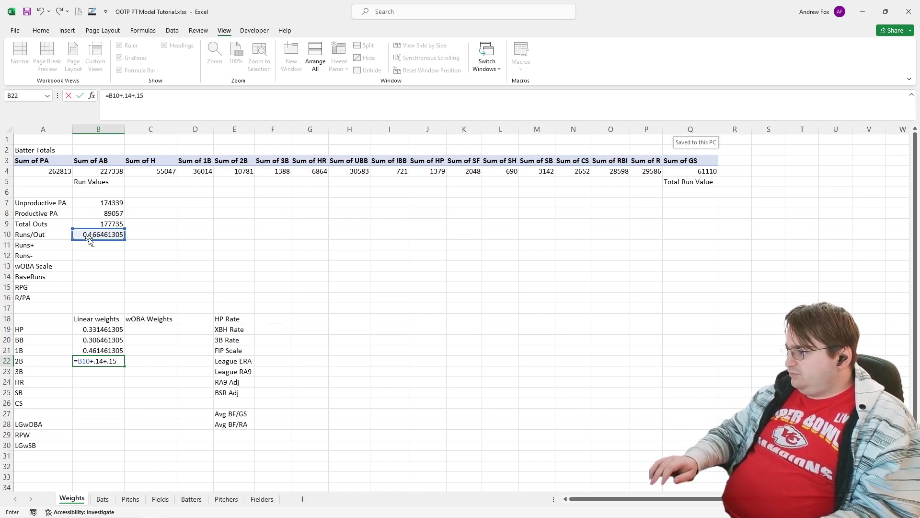
text(.3)
key(ctrl+Return)
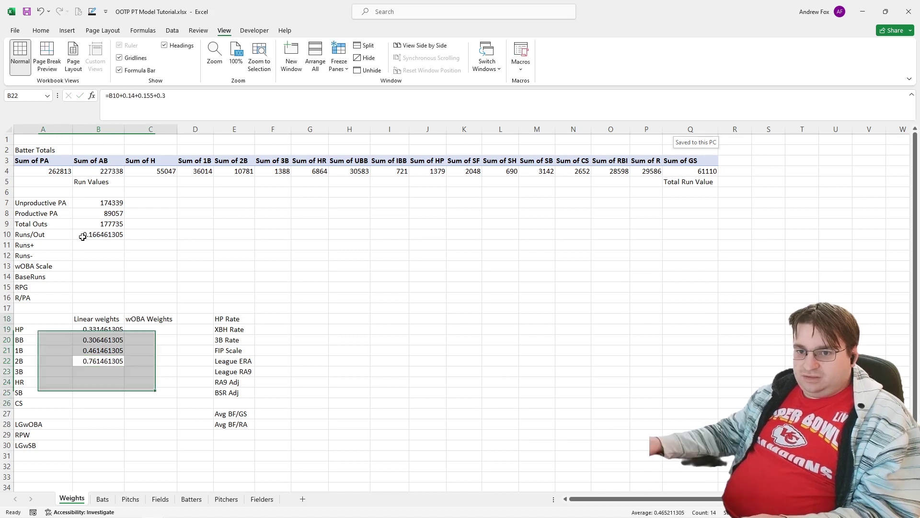
Step: Copy the 2B formula text into B23 with +.27 added for the 3B linear weight, and enter 1.4 as the HR weight in B24
key(F2)
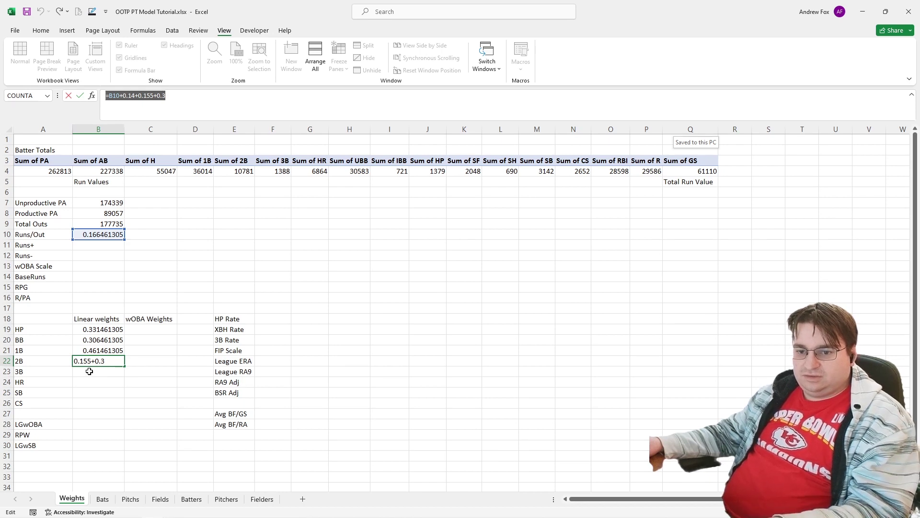
key(Return)
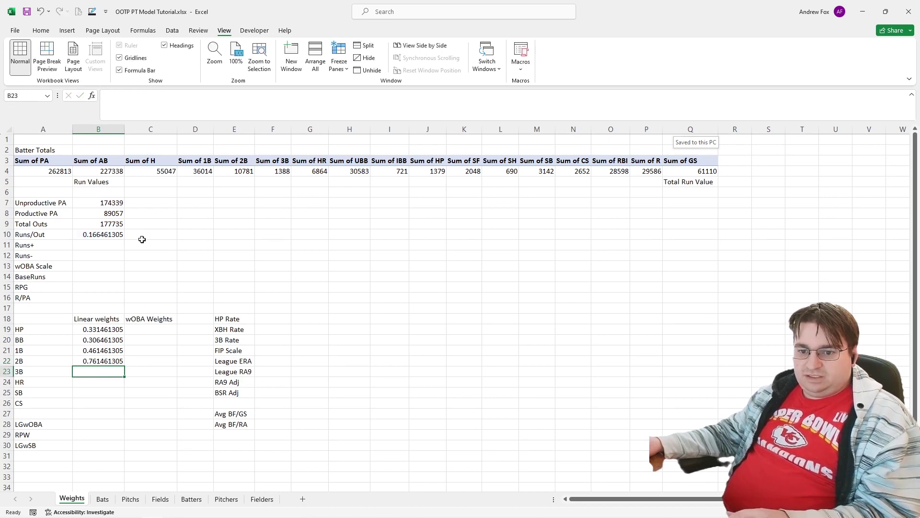
click(142, 116)
text(=B10+0.14+0.155+0.3)
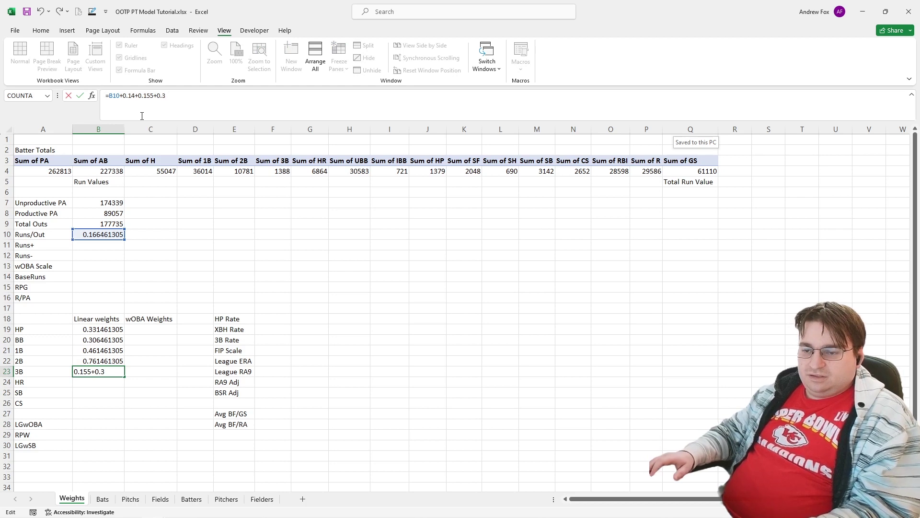
text(+.27)
key(Return)
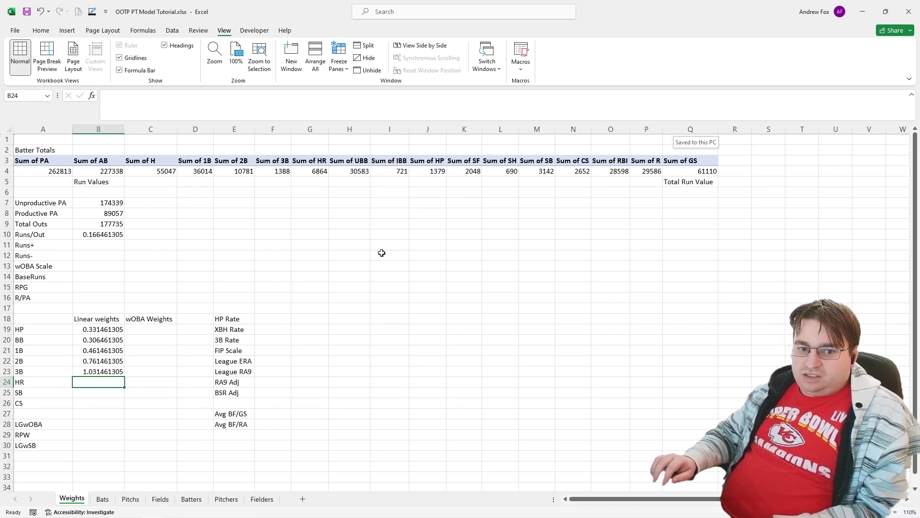
text(1.4)
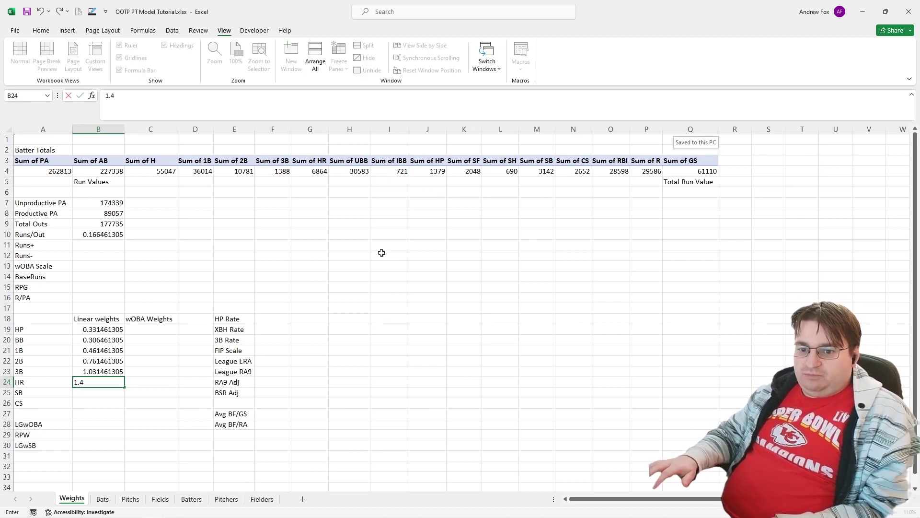
key(Return)
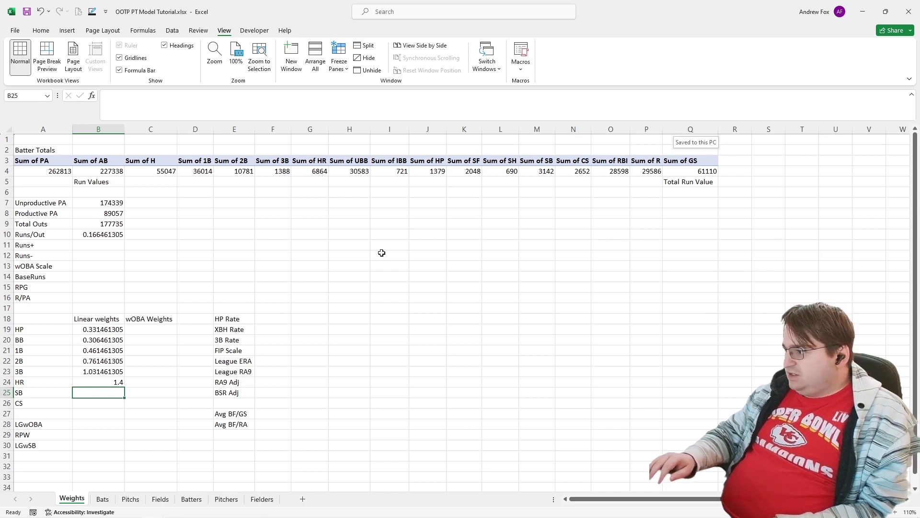
Step: Enter 0.2 as the SB linear weight in B25 and =(2*B10)+.075 as the CS weight in B26
text(0.2)
key(Return)
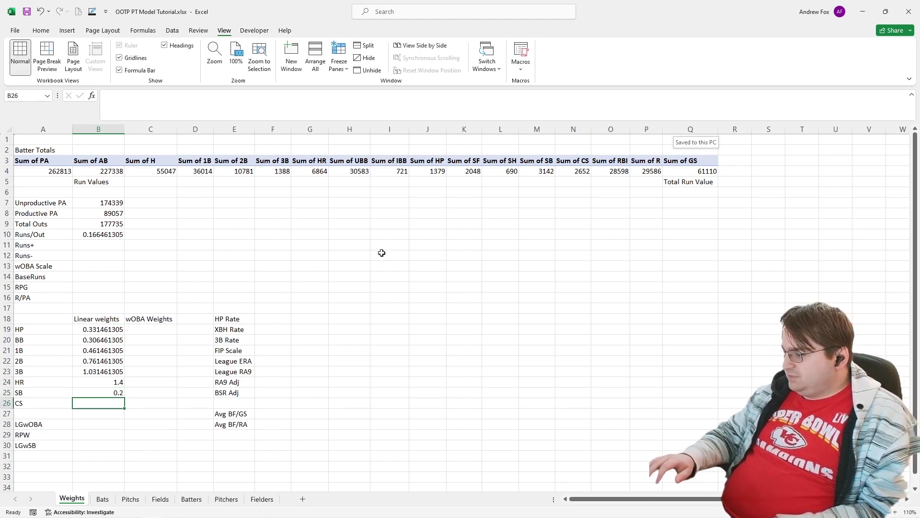
text(=)
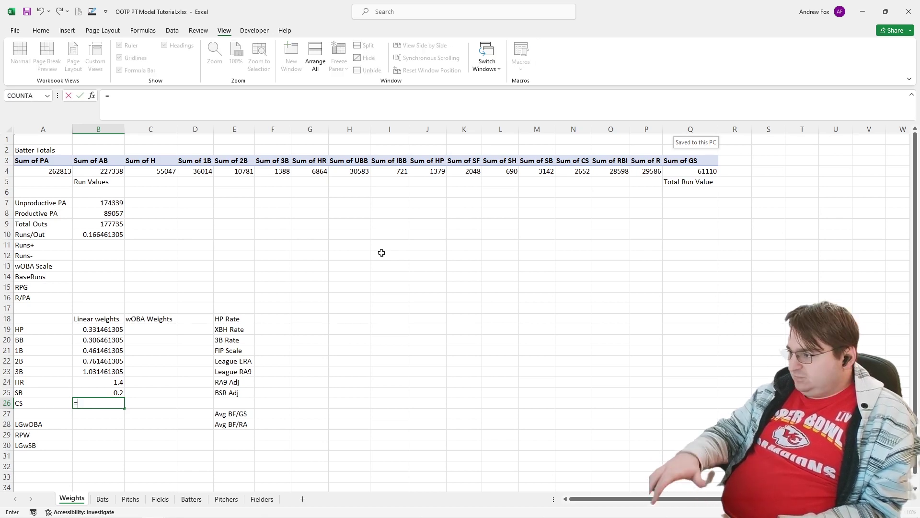
text((2*)
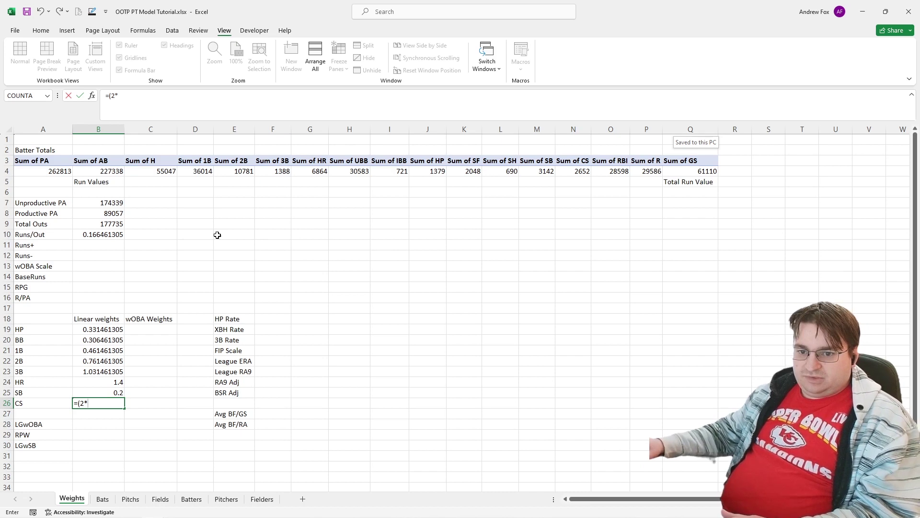
click(90, 236)
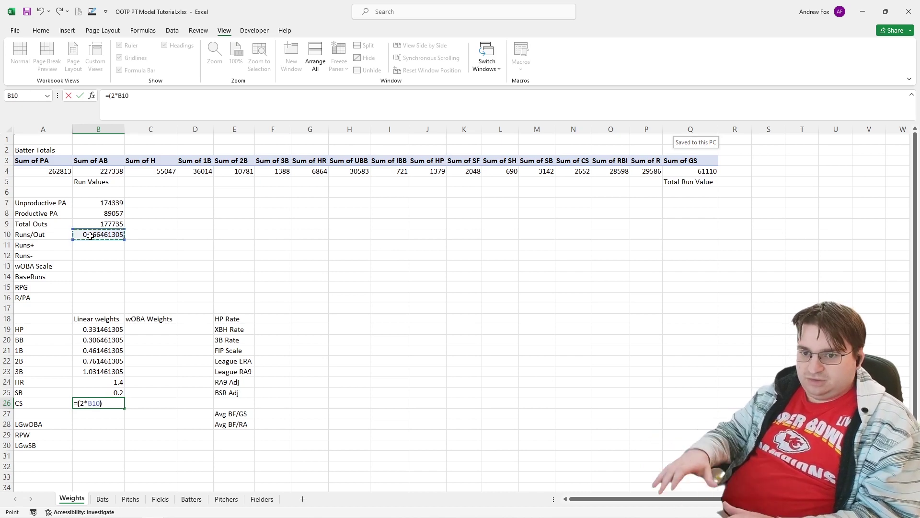
text())
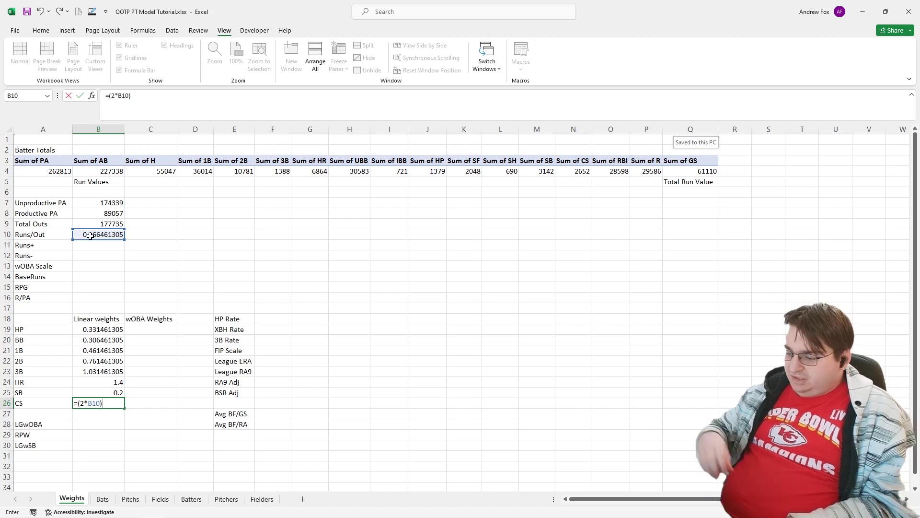
text(+.075)
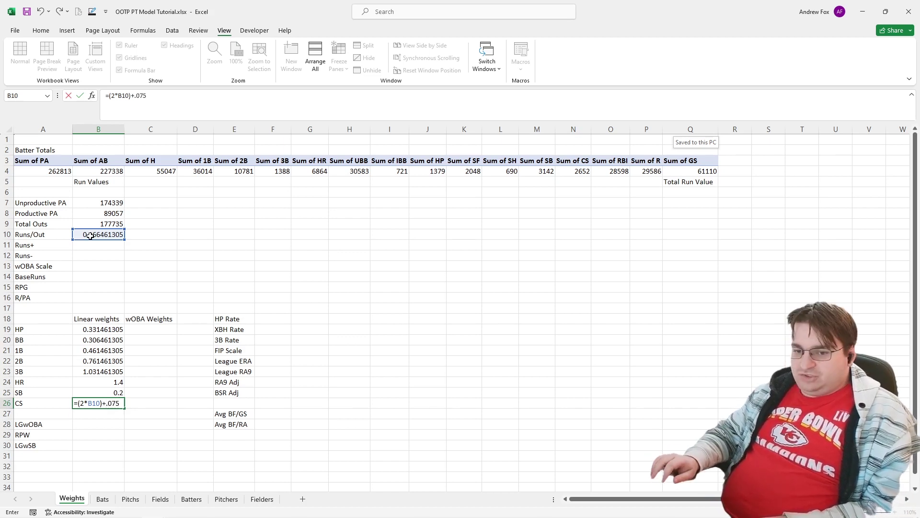
key(Return)
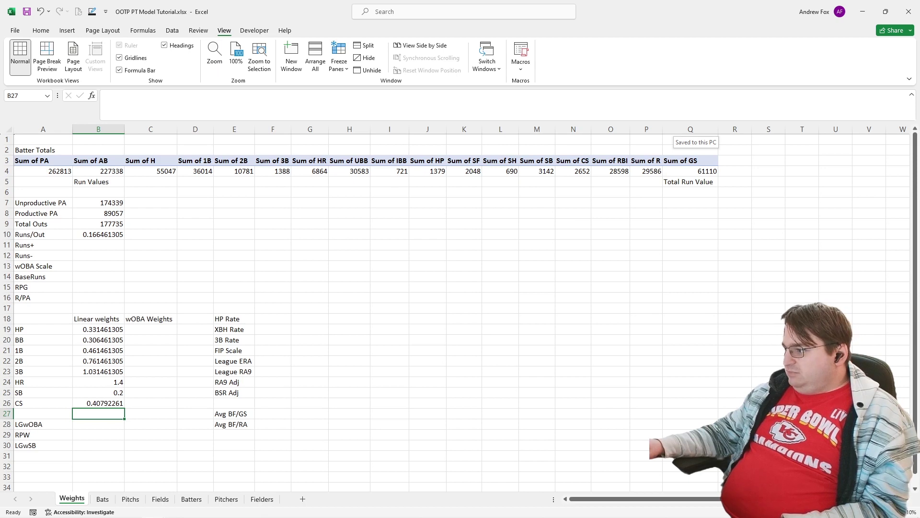
Step: Move the Run Values label to C5 and compute the 1B run value in D5 as the 1B total times B21
click(95, 184)
drag(94, 178, 199, 185)
click(204, 185)
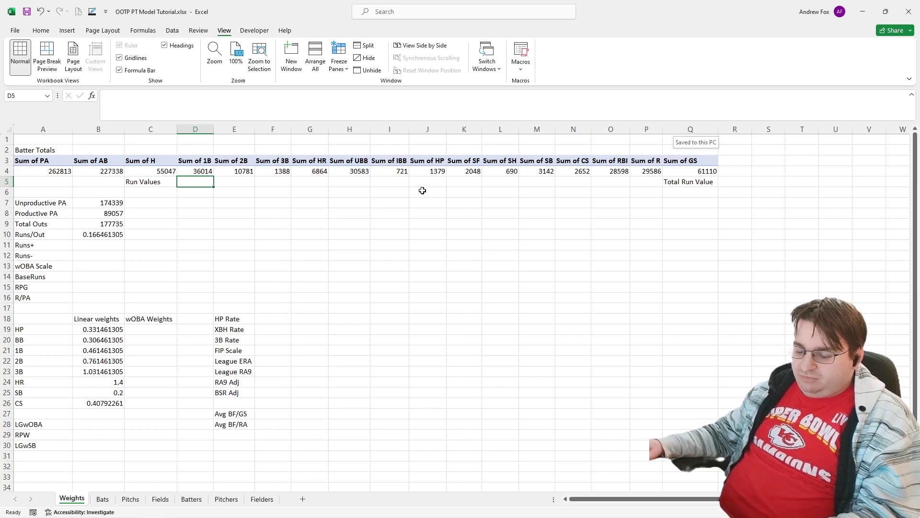
text(=)
click(217, 170)
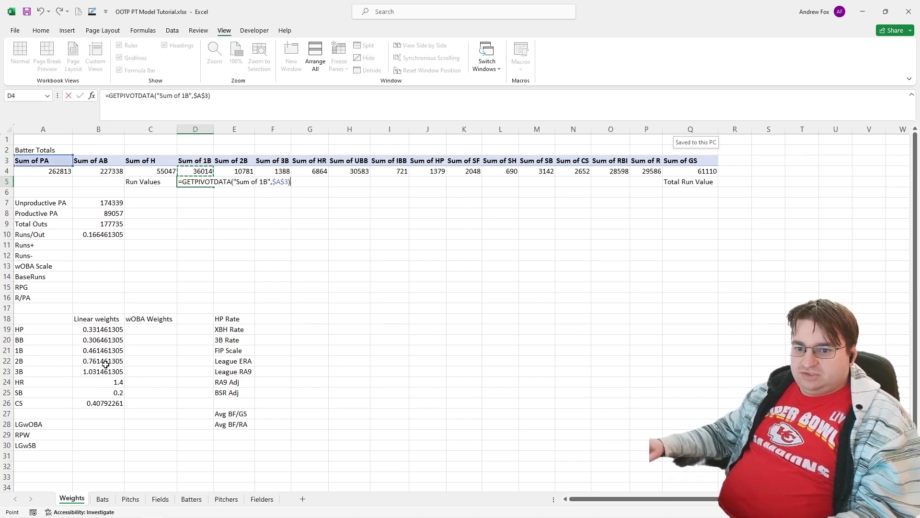
text(*)
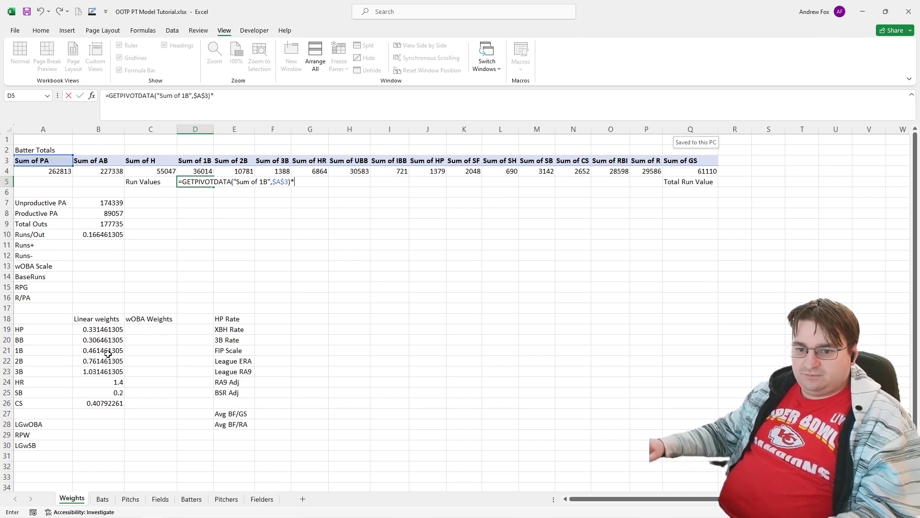
click(103, 351)
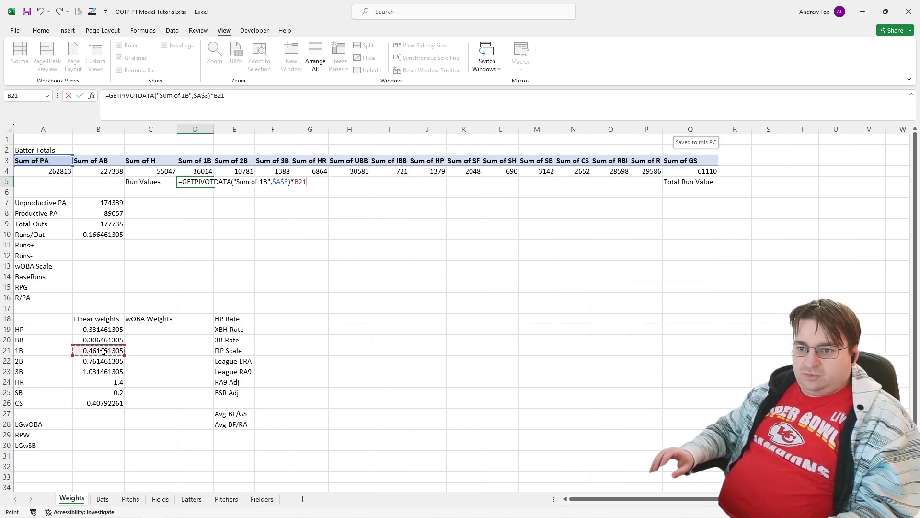
key(Return)
Step: Compute the 2B run value in E5 as the 2B total times its linear weight in B22
key(Up)
key(Right)
text(=)
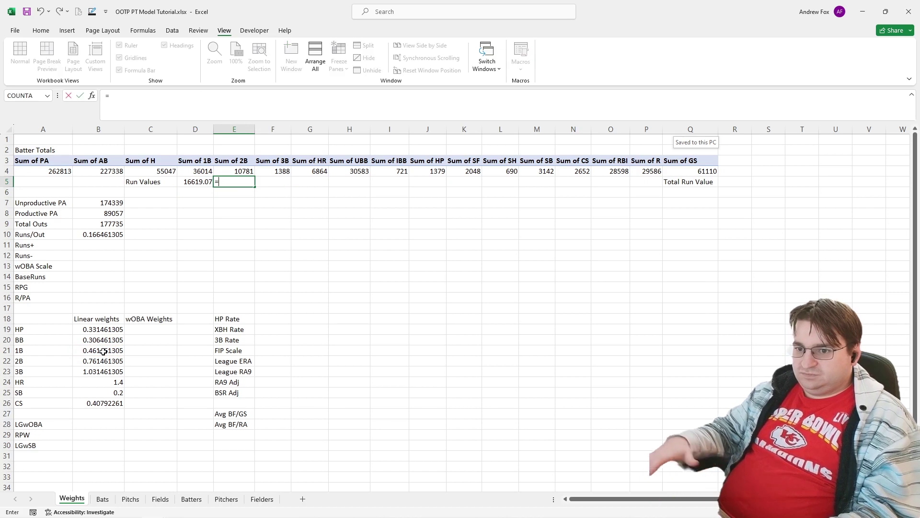
click(244, 172)
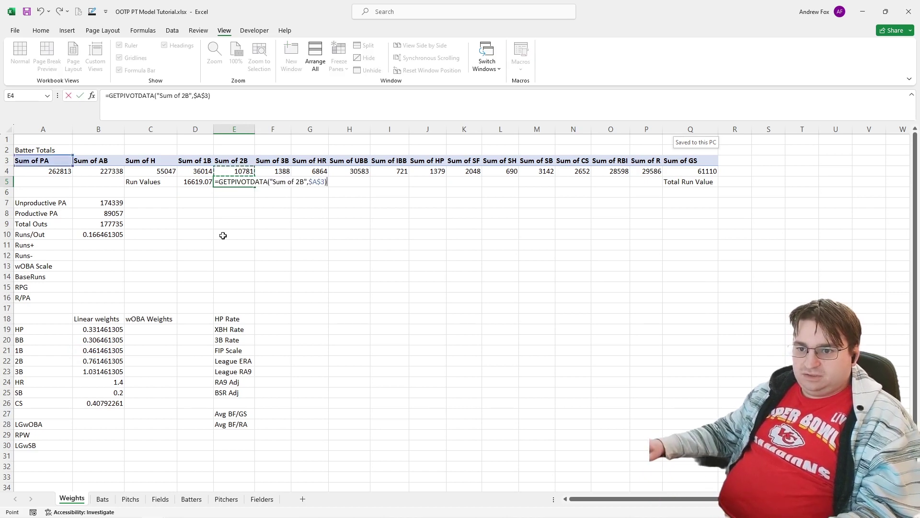
text(*)
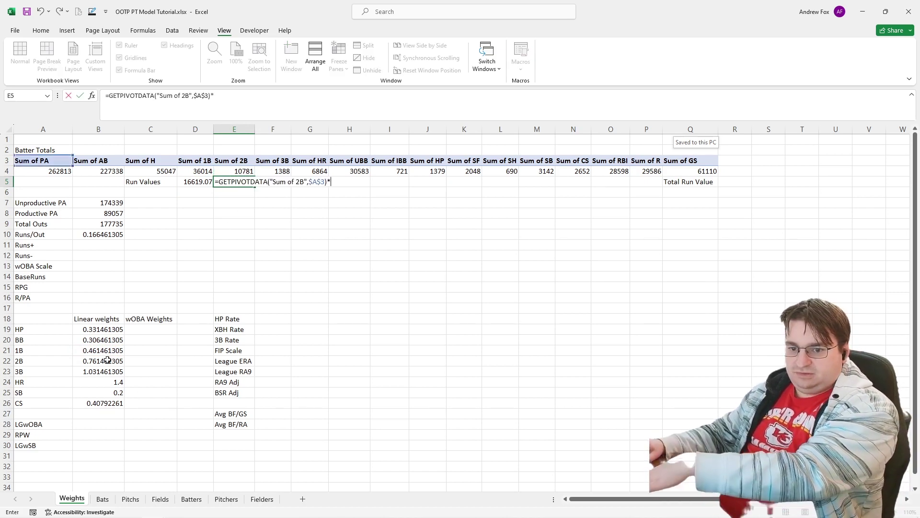
click(108, 360)
key(Tab)
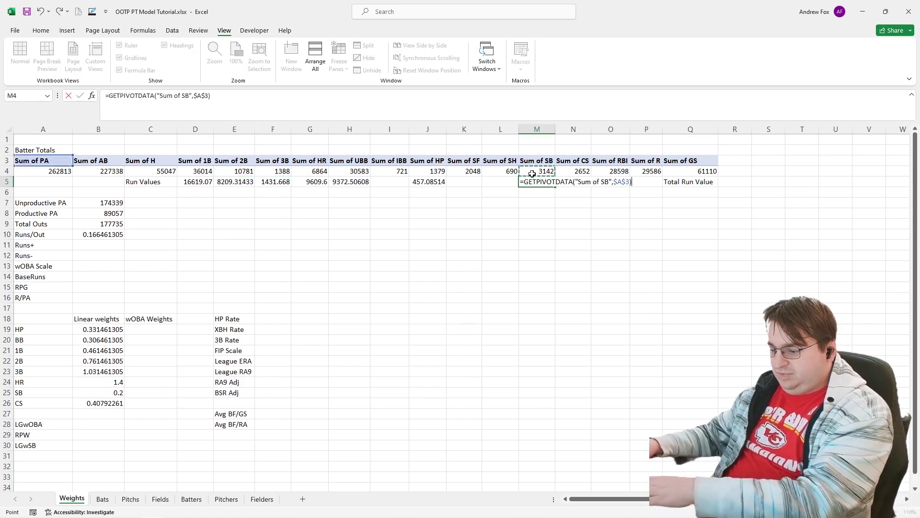
Step: Complete the SB run value in M5 by multiplying the SB total by its linear weight in B25
text(*)
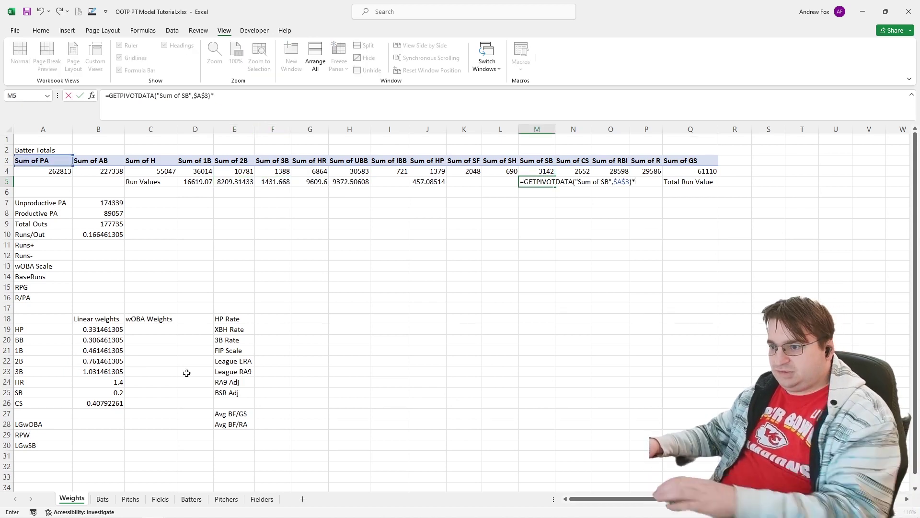
click(120, 393)
key(Tab)
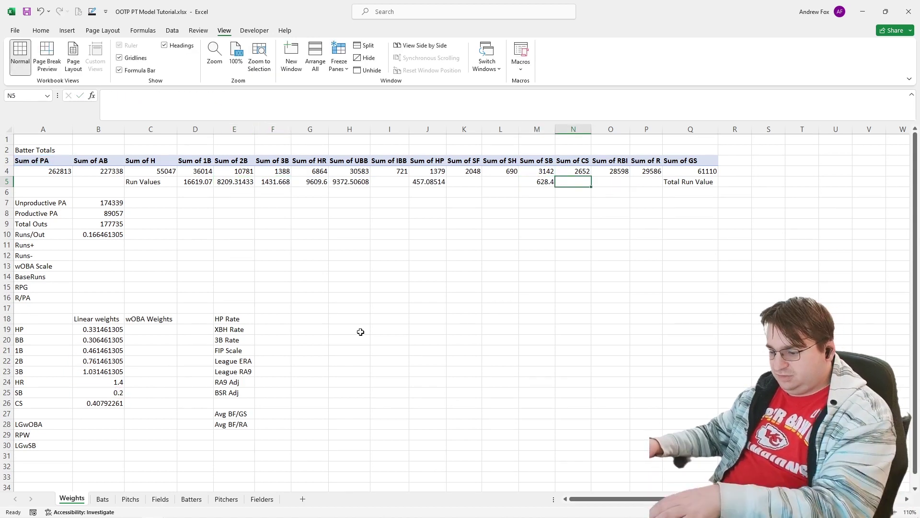
Step: Compute the CS run value in N5 as the negative CS total times its linear weight in B26
text(-)
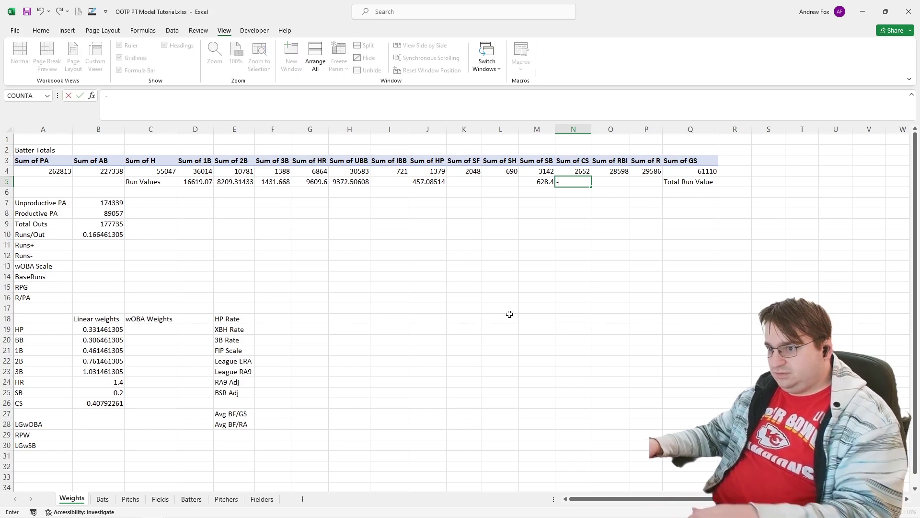
key(BackSpace)
text(=)
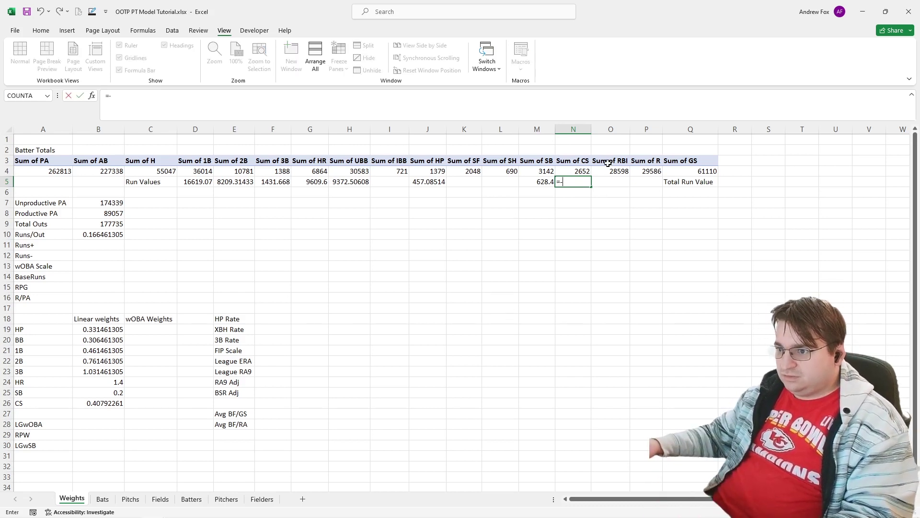
click(583, 171)
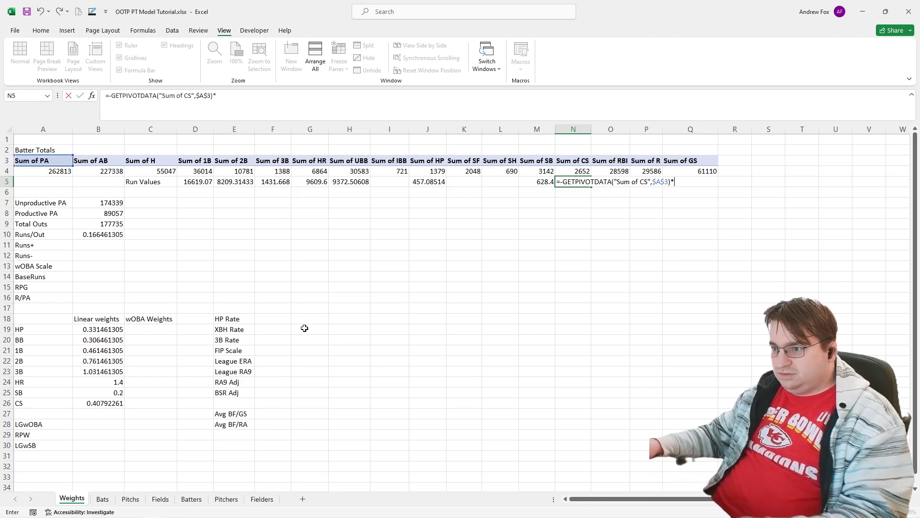
text(*)
click(110, 404)
key(Return)
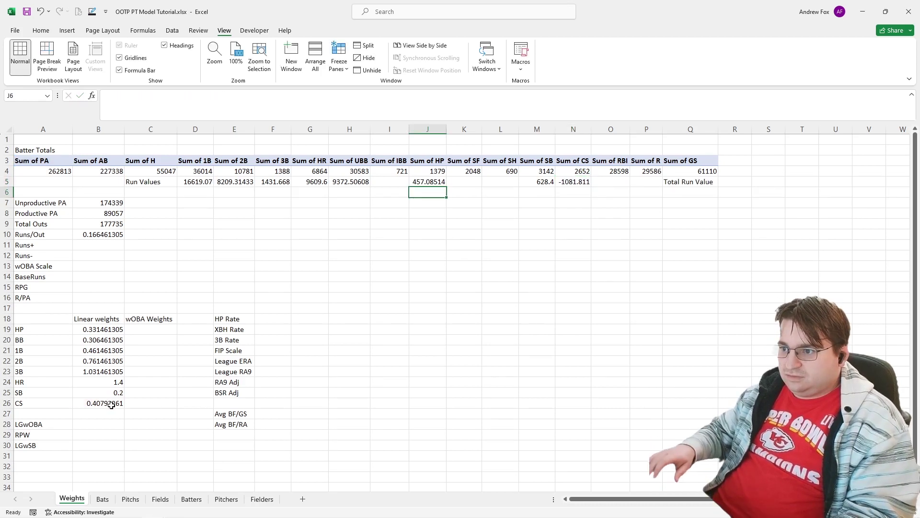
Step: Examine the CS run value formula in N5 and the CS linear weight formula in B26
key(Up)
key(Right)
key(Right)
key(Right)
key(Right)
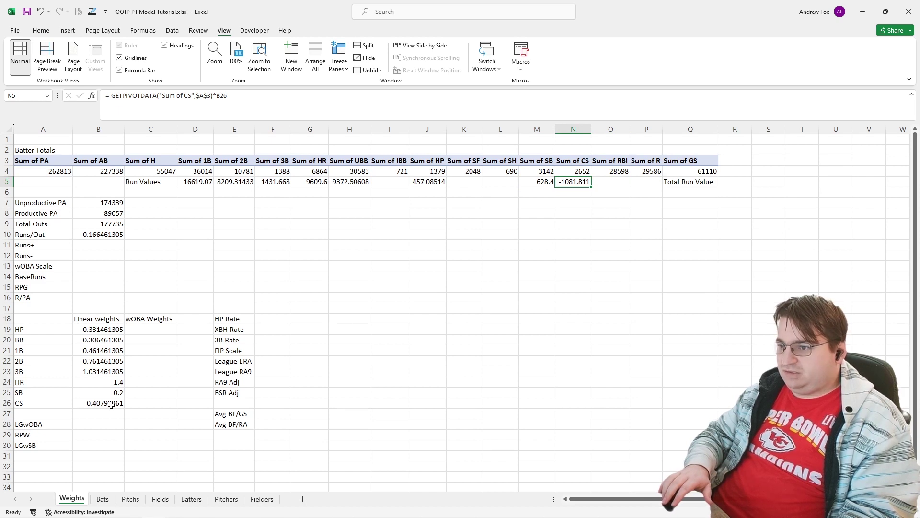
key(Up)
key(Down)
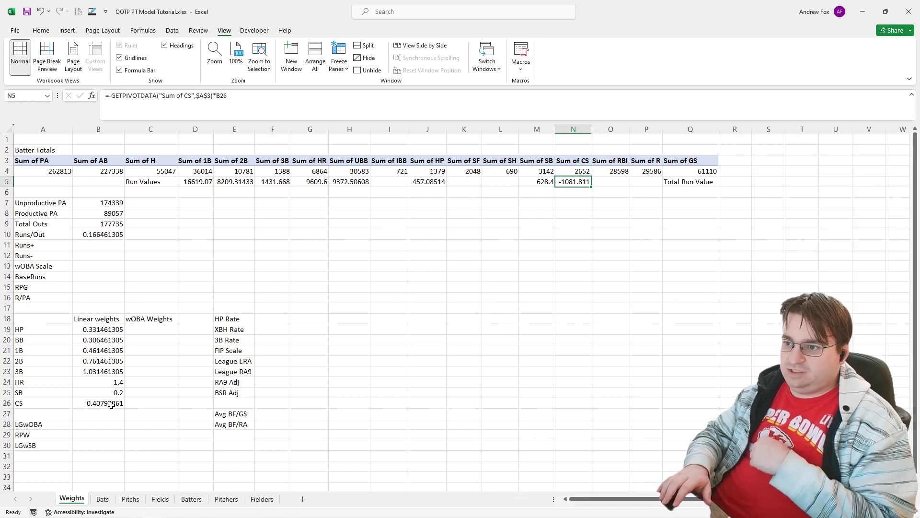
click(111, 405)
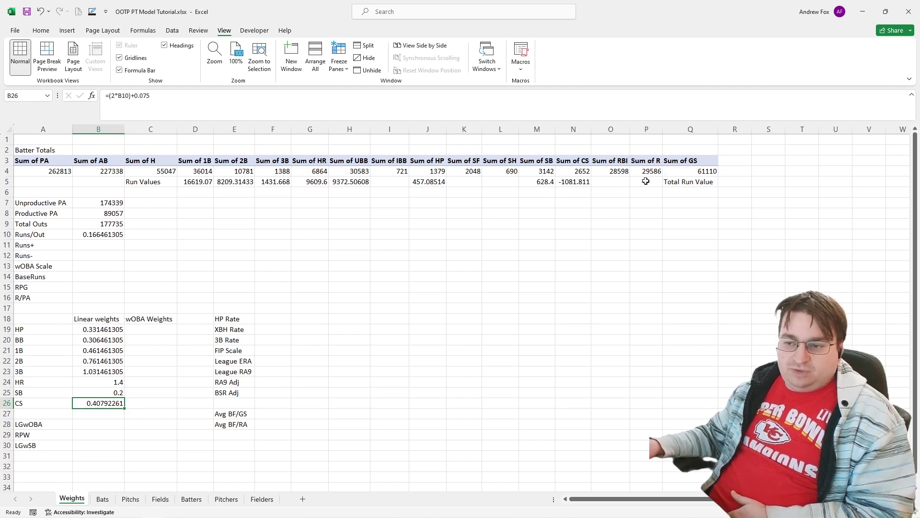
Step: Total the run values in P5 with =SUM(D5:N5)
click(612, 183)
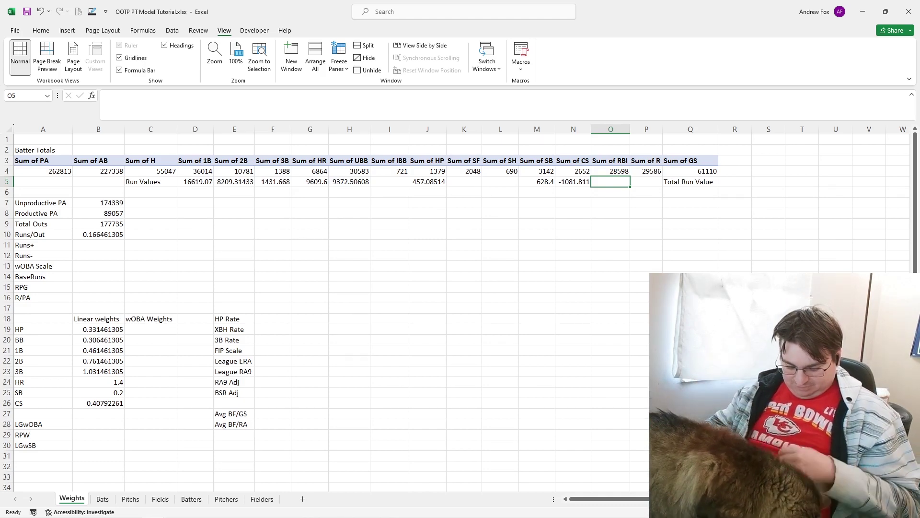
click(648, 185)
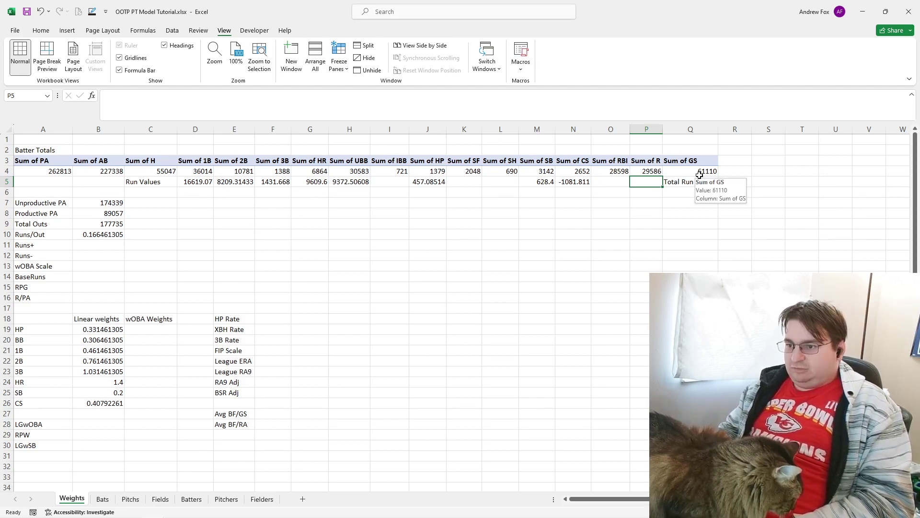
text(=SUM()
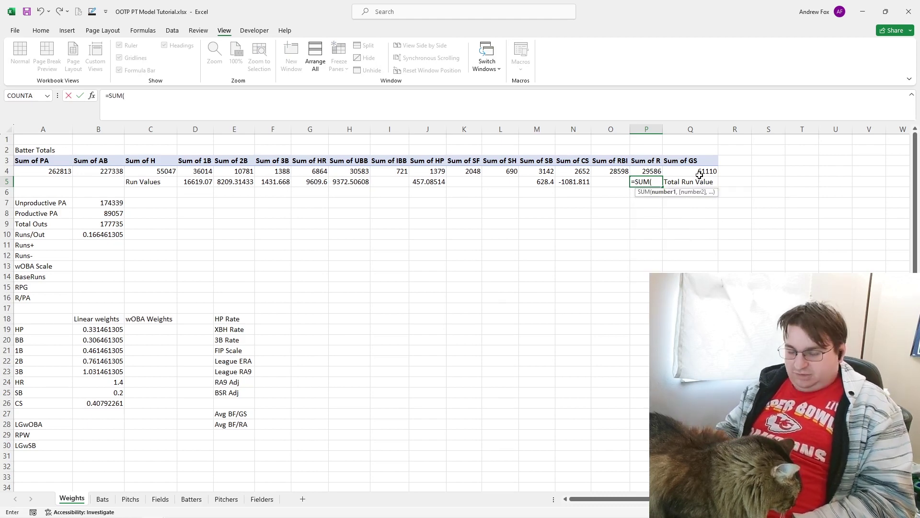
text(D5:)
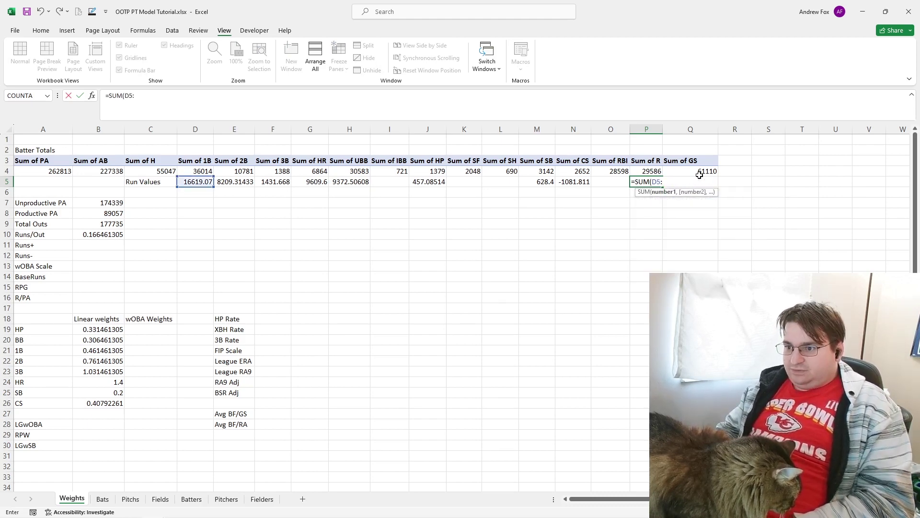
text(N5)
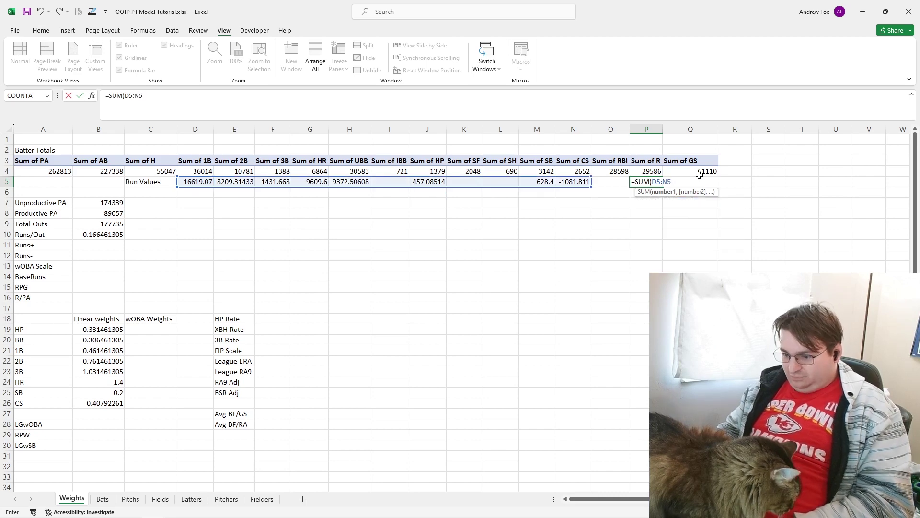
text())
key(Return)
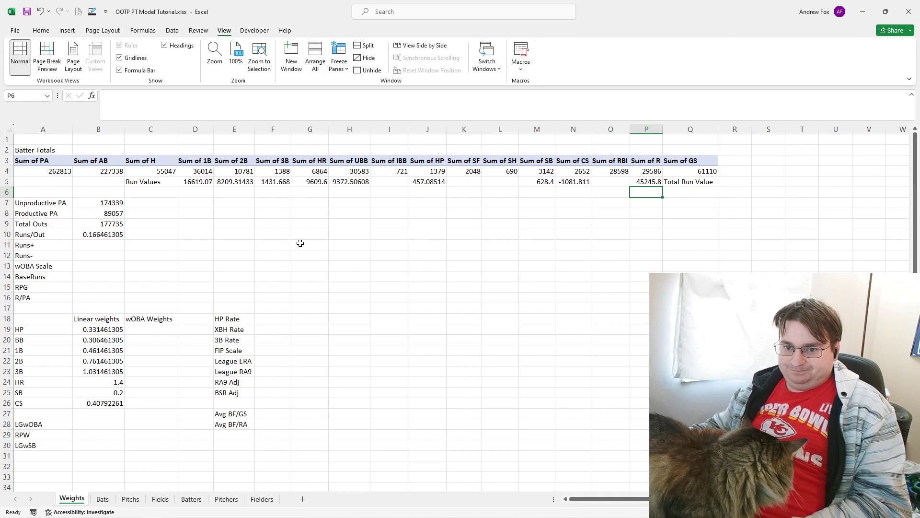
Step: Compute Runs+ in B11 as the total run value divided by Productive PA, =P5/B8
click(102, 248)
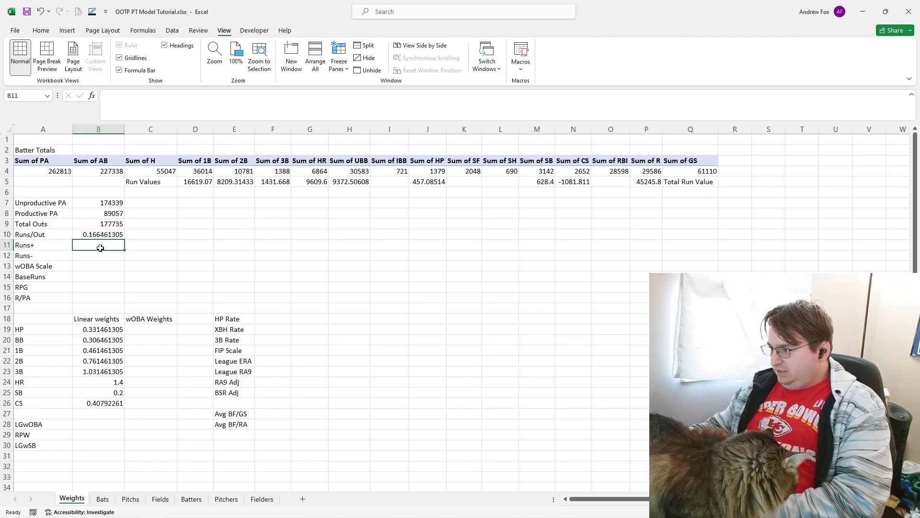
text(=)
click(652, 184)
text(/)
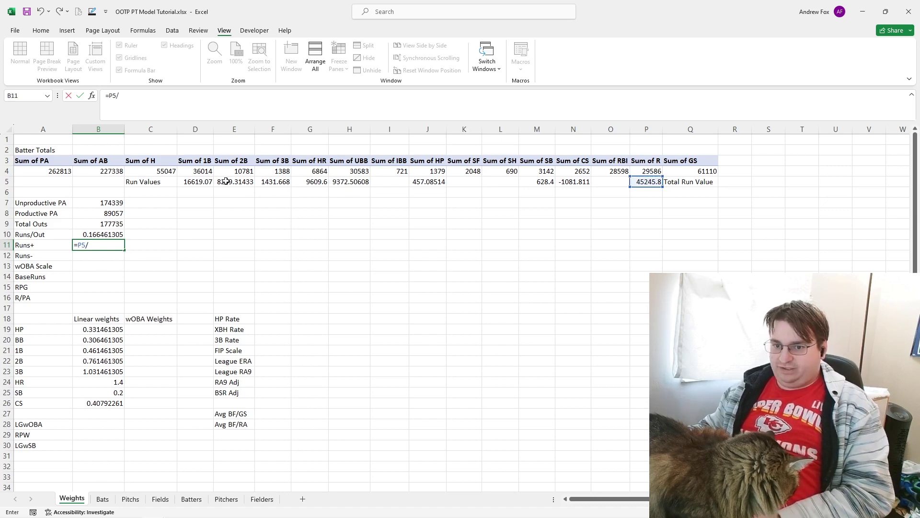
click(89, 215)
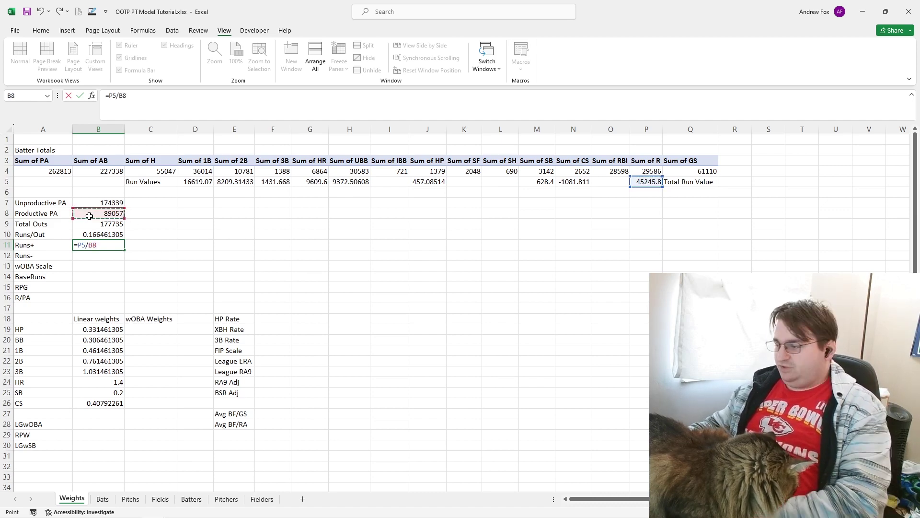
key(Return)
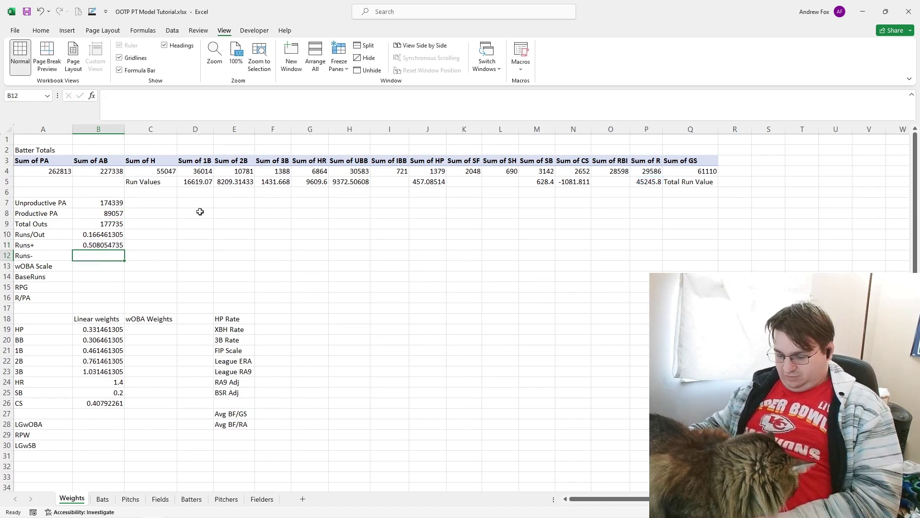
Step: Compute Runs- in B12 as the total run value divided by Unproductive PA, =P5/B7
text(=)
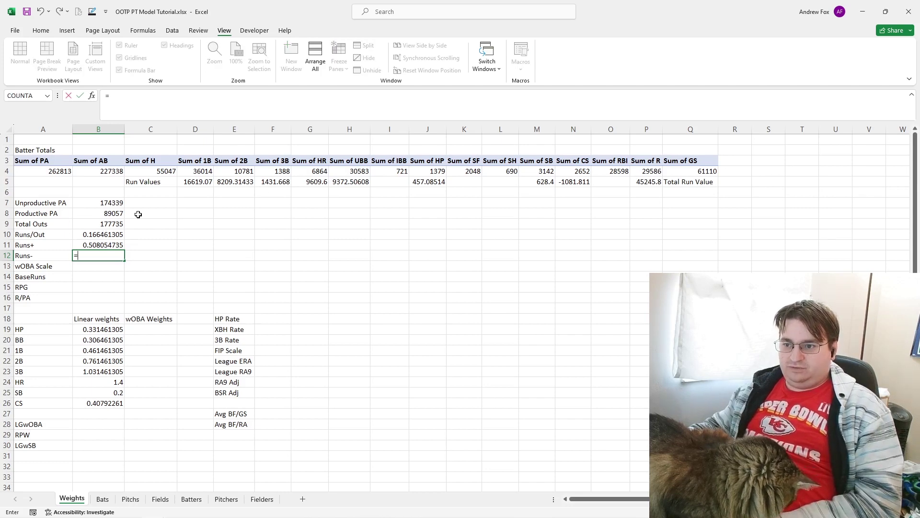
click(640, 181)
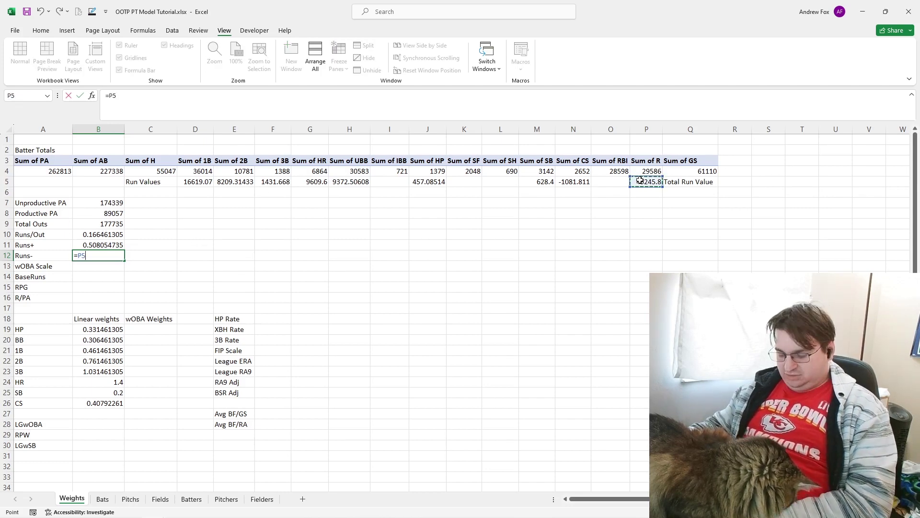
text(/)
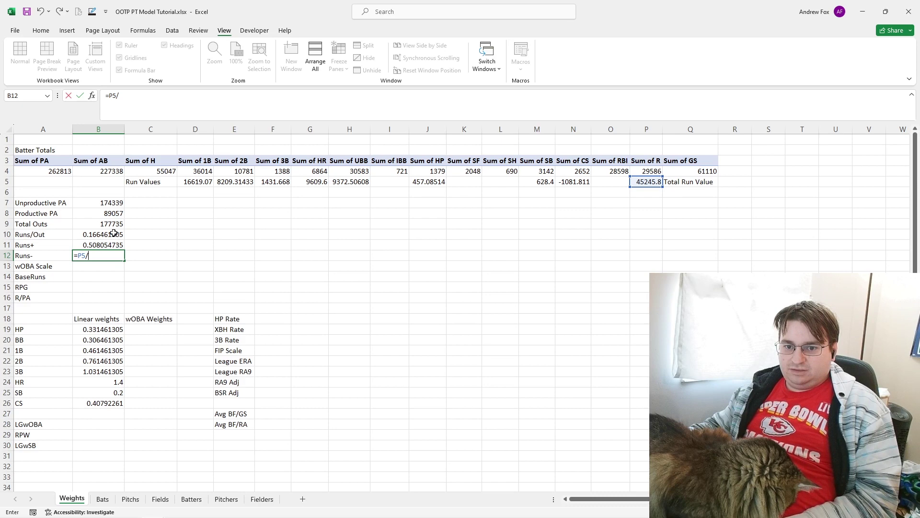
click(109, 203)
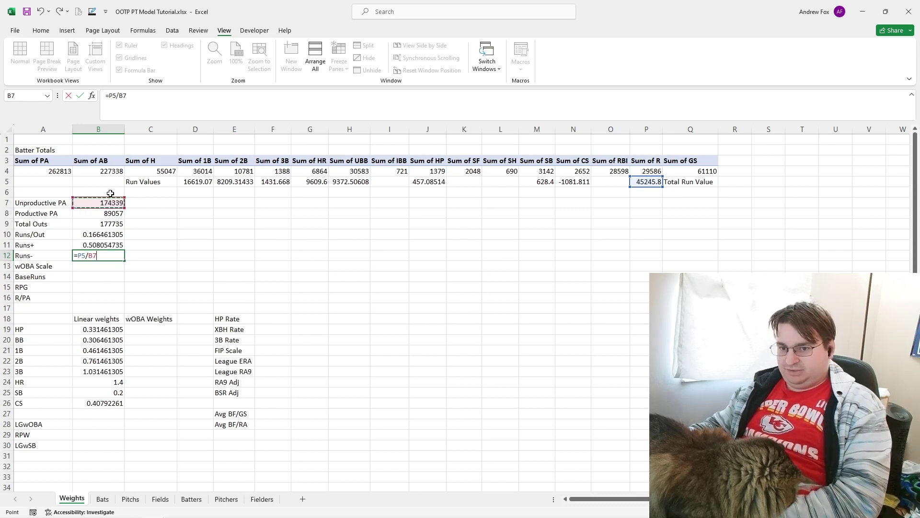
key(Return)
Step: Compute the wOBA Scale in B13 as the reciprocal of Runs+ plus Runs-, =1/(B11+B12)
text(=)
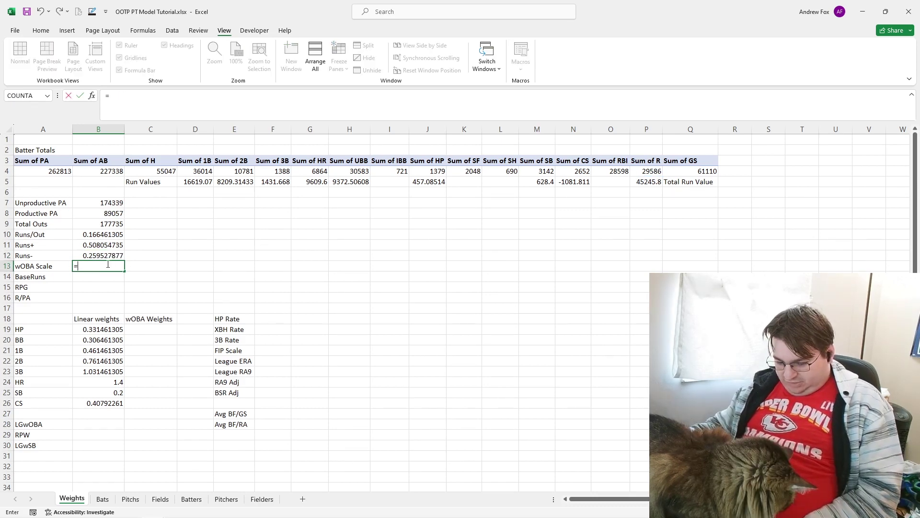
text(1)
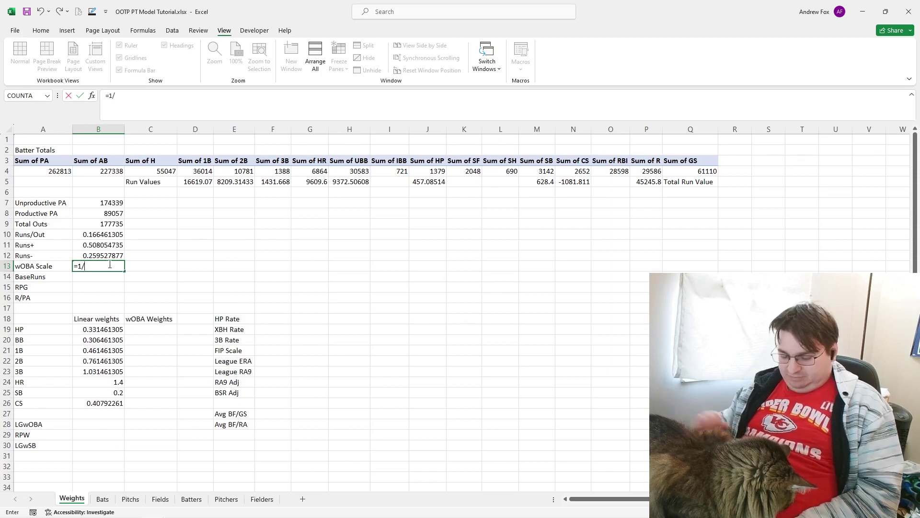
text(/()
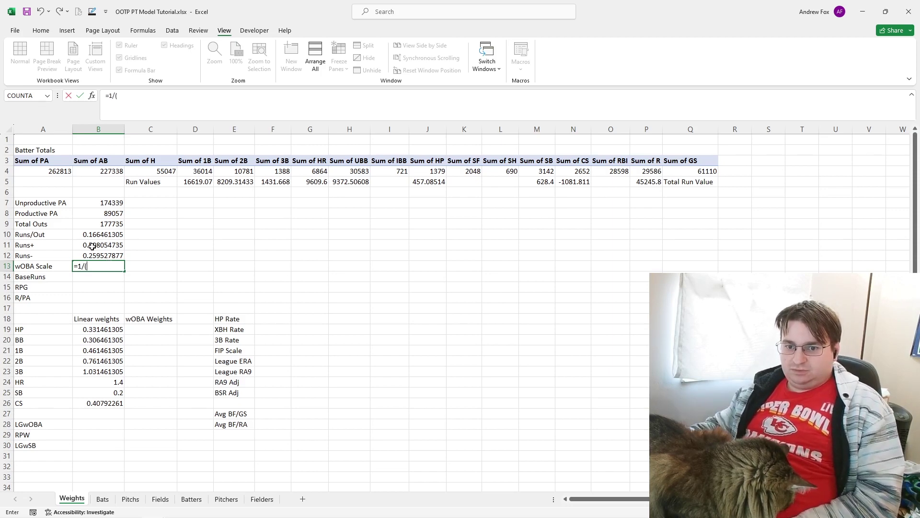
click(101, 245)
text(+)
click(82, 256)
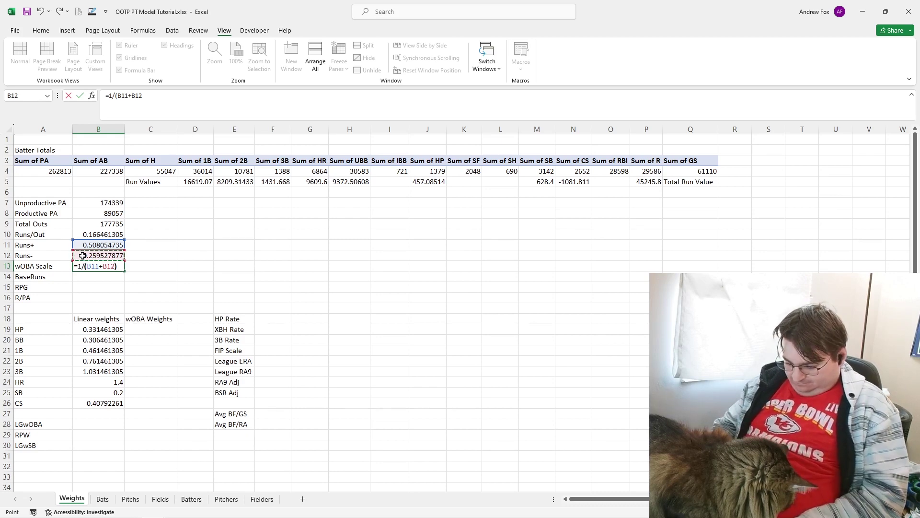
text())
key(Return)
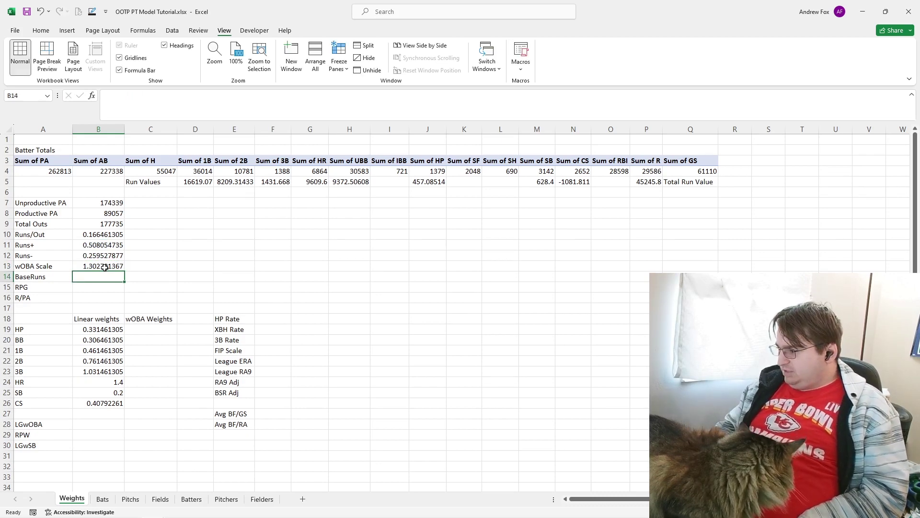
Step: Start the BaseRuns formula in B14 with a parenthesized term of total H minus HR plus UBB plus HP from the pivot table
text(=)
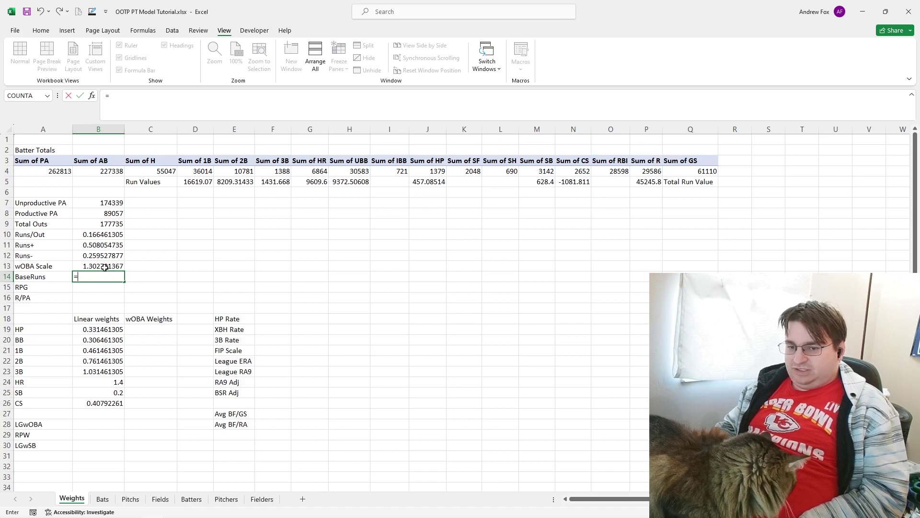
text(()
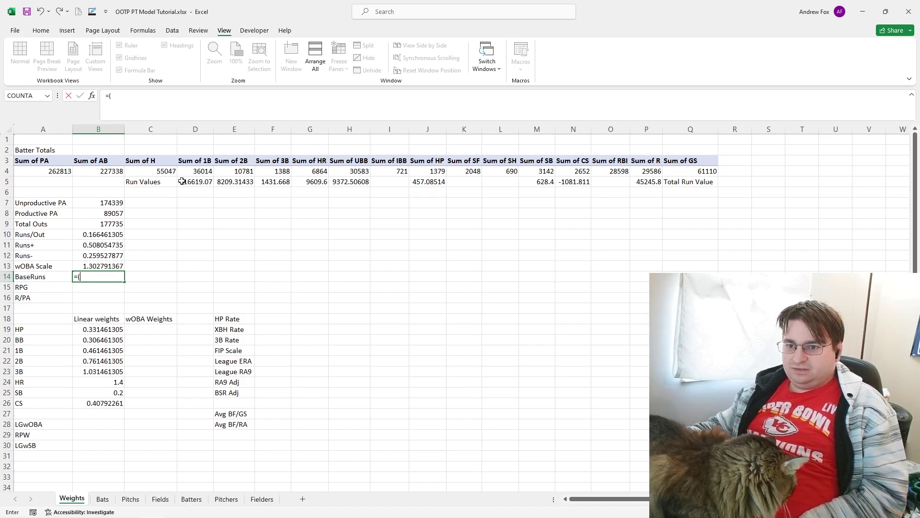
click(165, 171)
text(-)
click(315, 170)
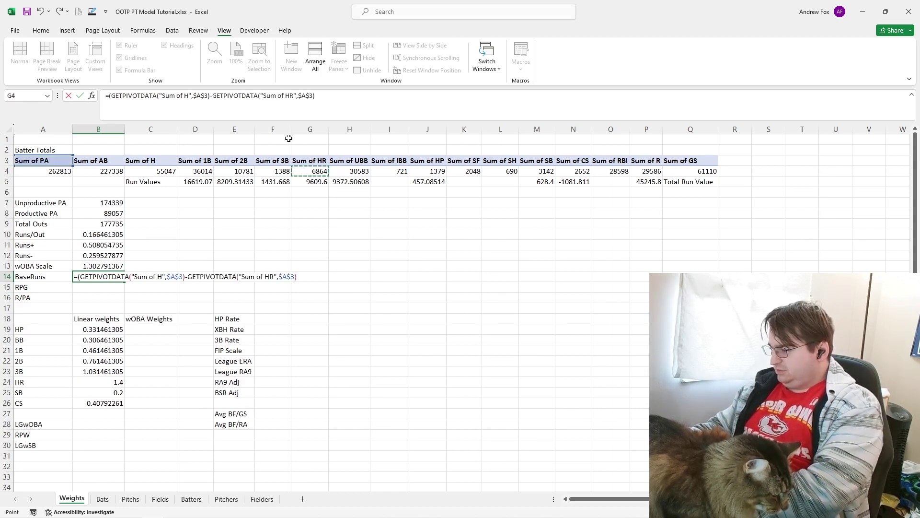
text(+)
click(357, 169)
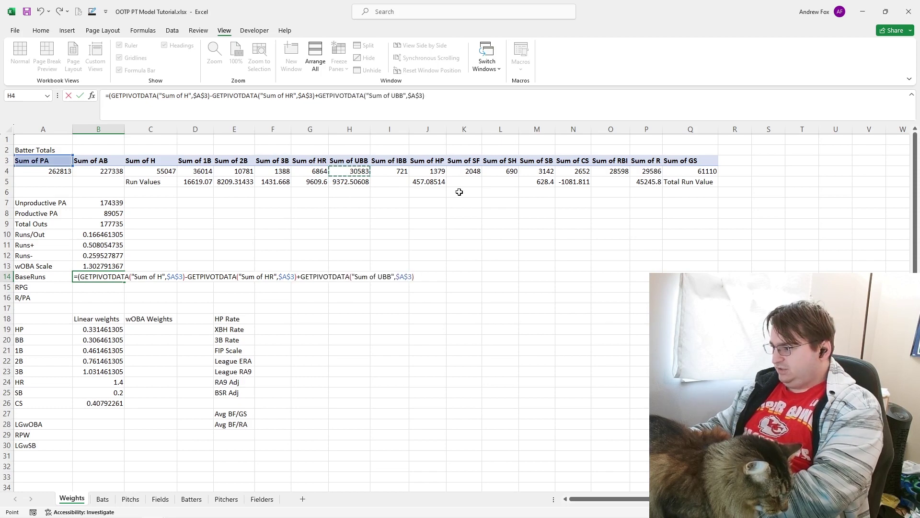
text(+)
click(431, 171)
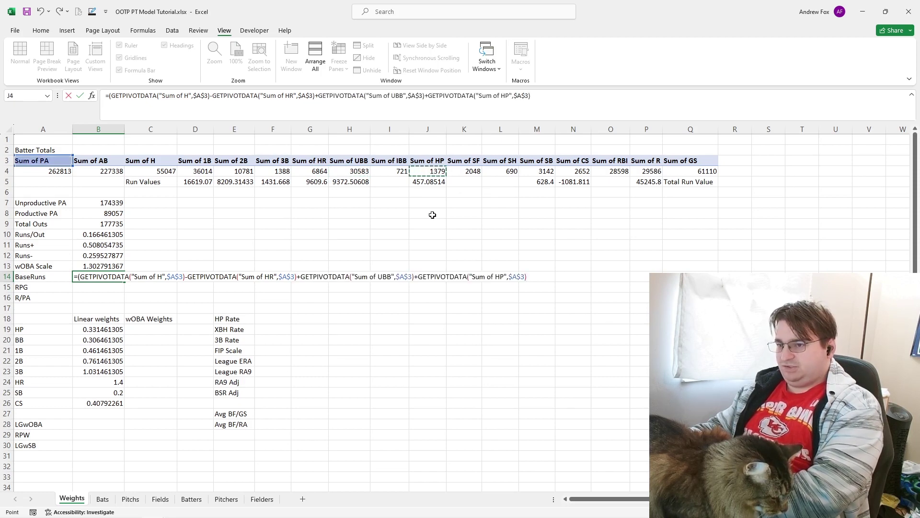
Step: Complete the BaseRuns formula by multiplying by (R/(H+UBB+HP)) and adding total HR, all from the pivot totals
text()*)
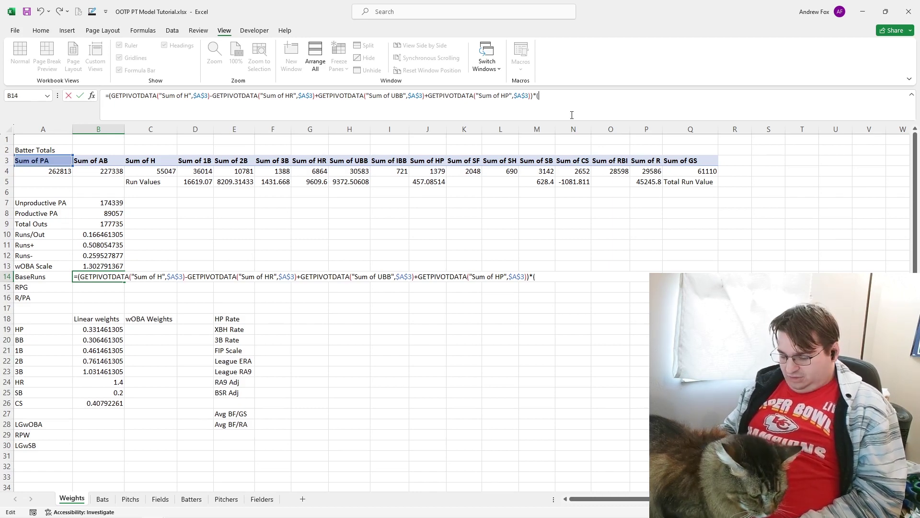
text(()
click(653, 171)
text(/()
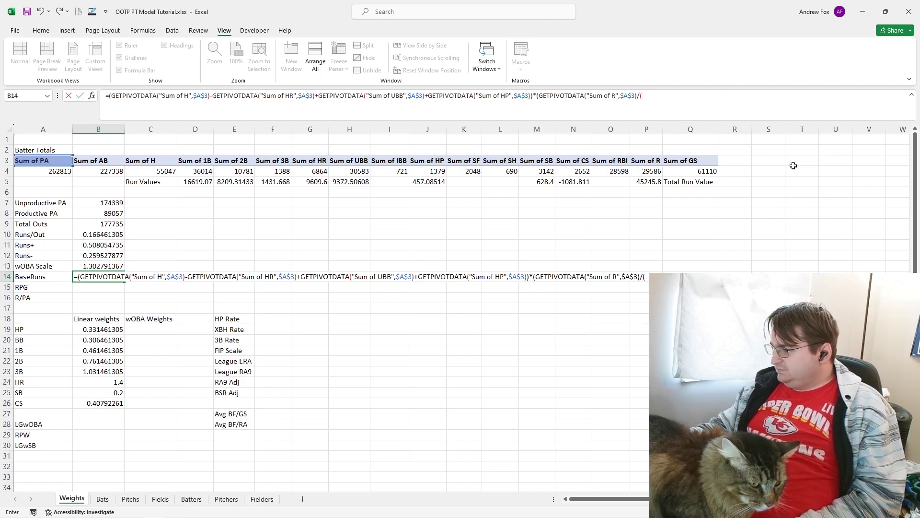
click(157, 170)
text(+)
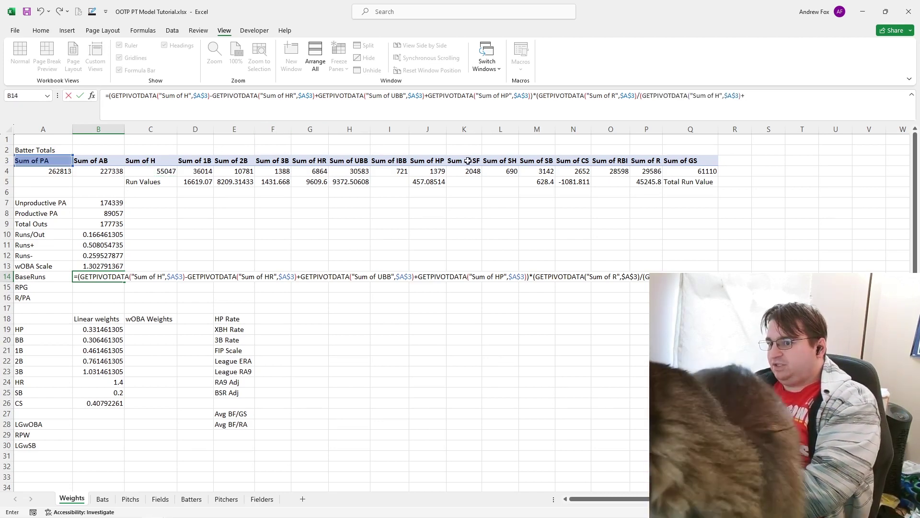
click(341, 172)
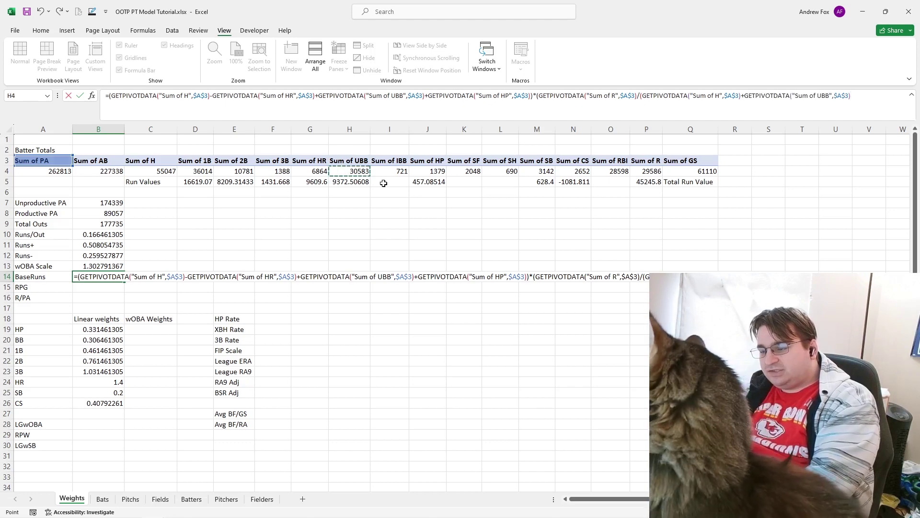
text(+)
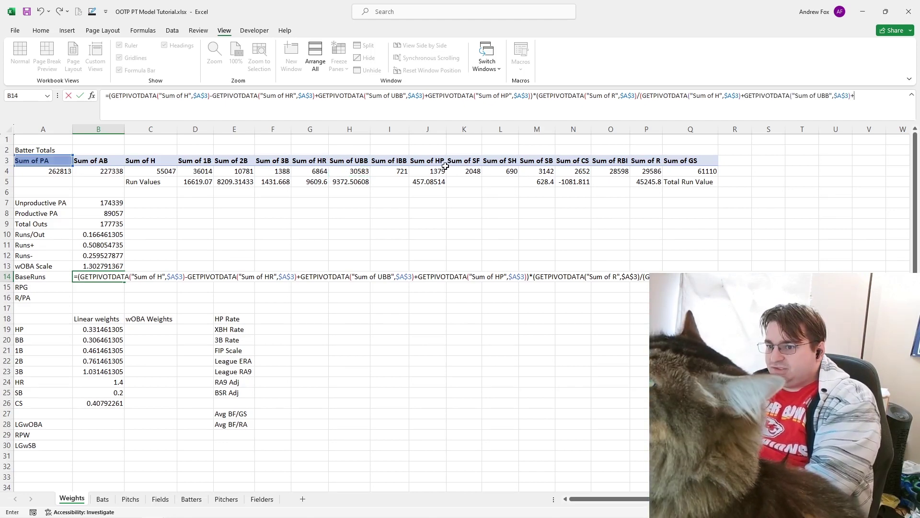
click(429, 172)
text())
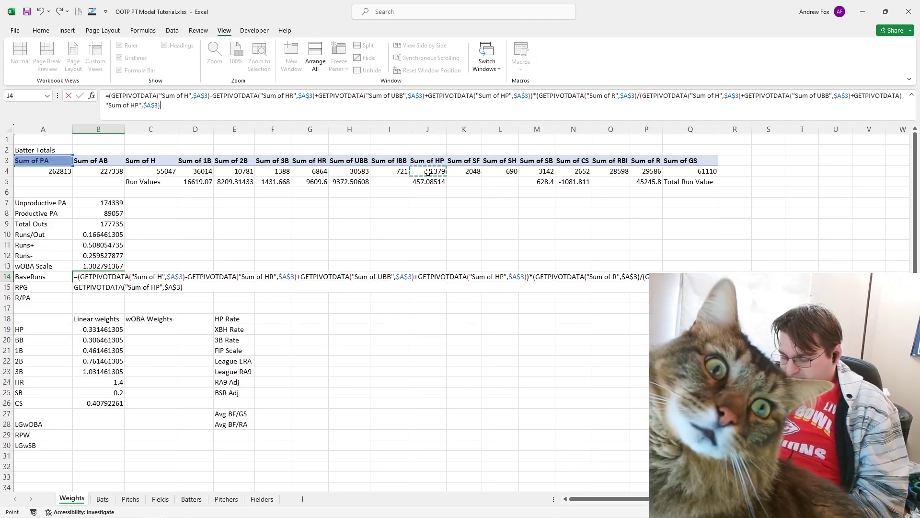
text()+)
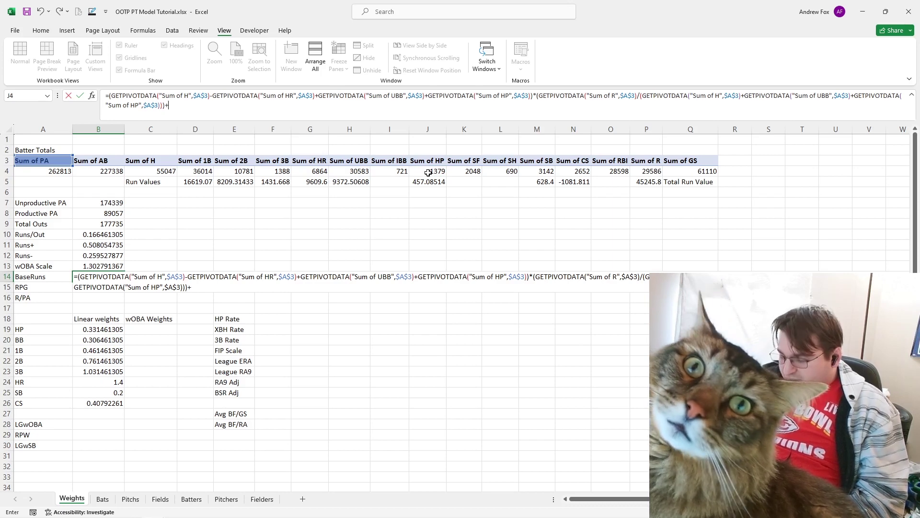
click(304, 172)
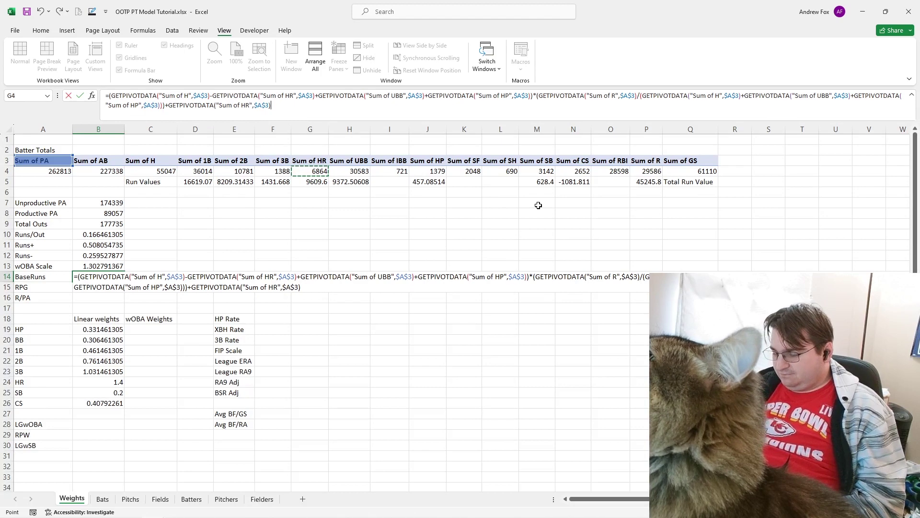
key(Return)
Step: Compute RPG in B15 as BaseRuns divided by one ninth of the games started total, B14/(Sum of GS/9)
text(=)
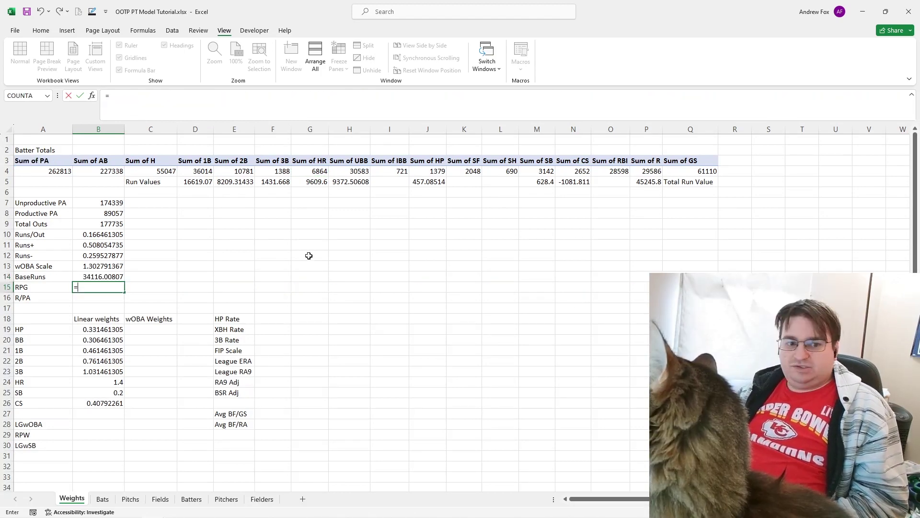
click(97, 275)
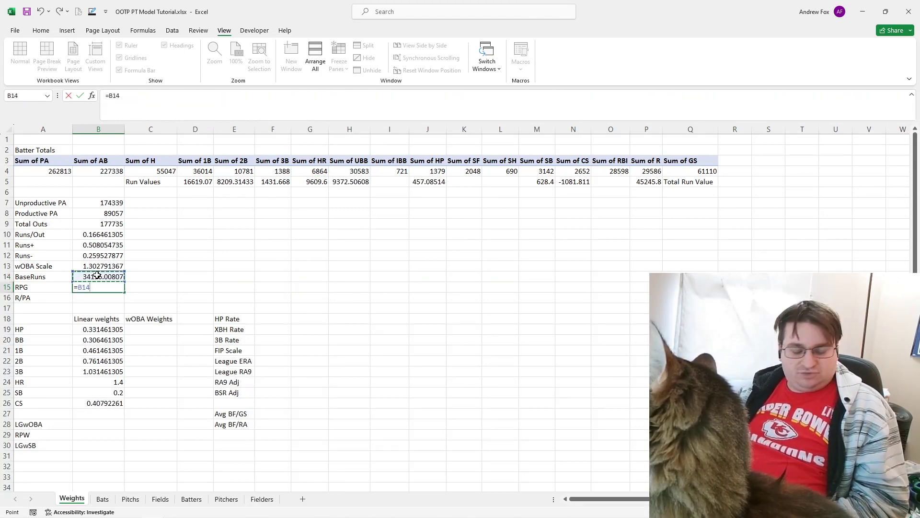
text(/)
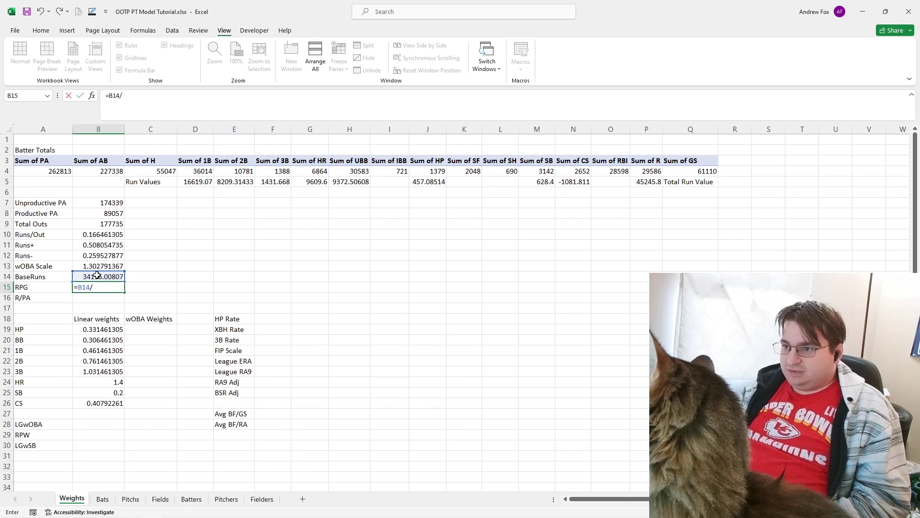
text(()
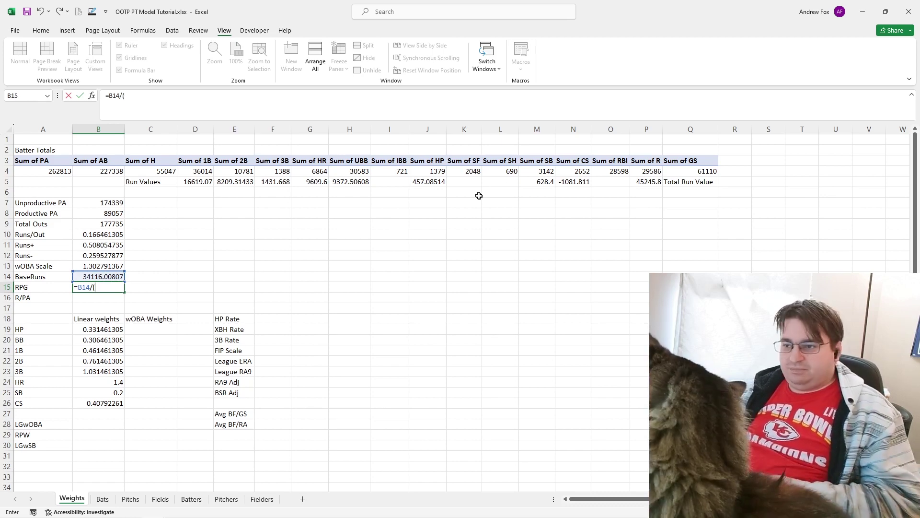
click(701, 171)
text()/)
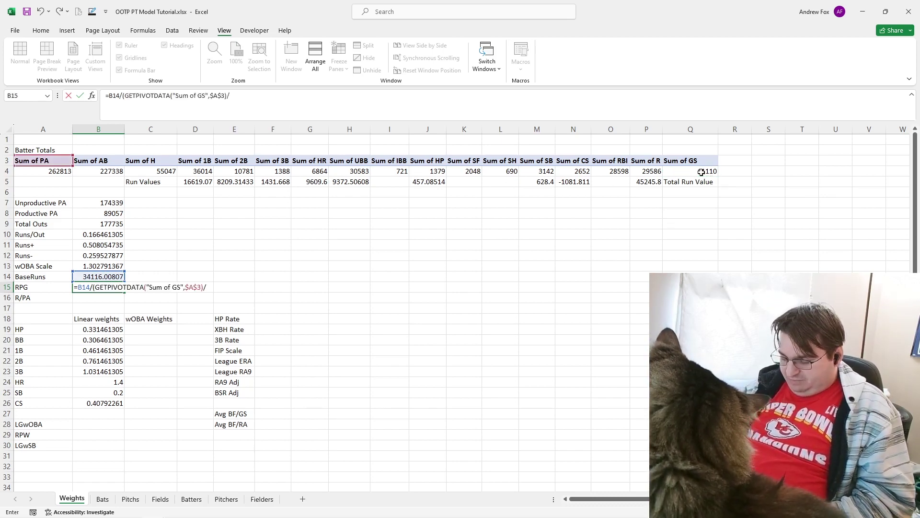
text(9)
key(ctrl+Return)
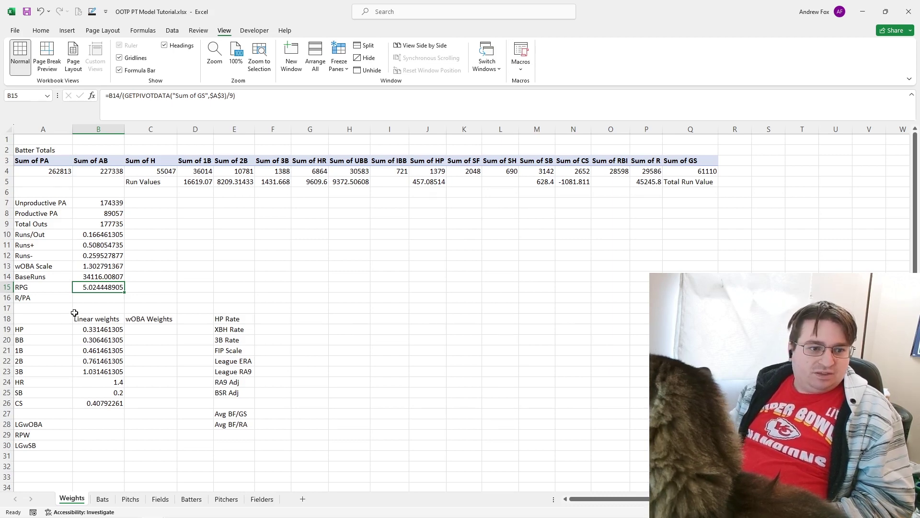
Step: Compute R/PA in B16 as the pivot's Sum of R divided by its Sum of PA
key(Down)
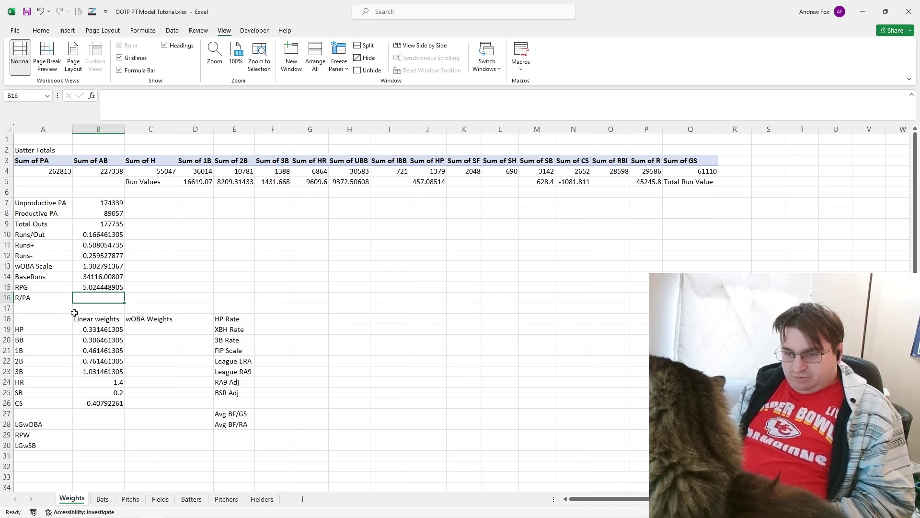
text(=)
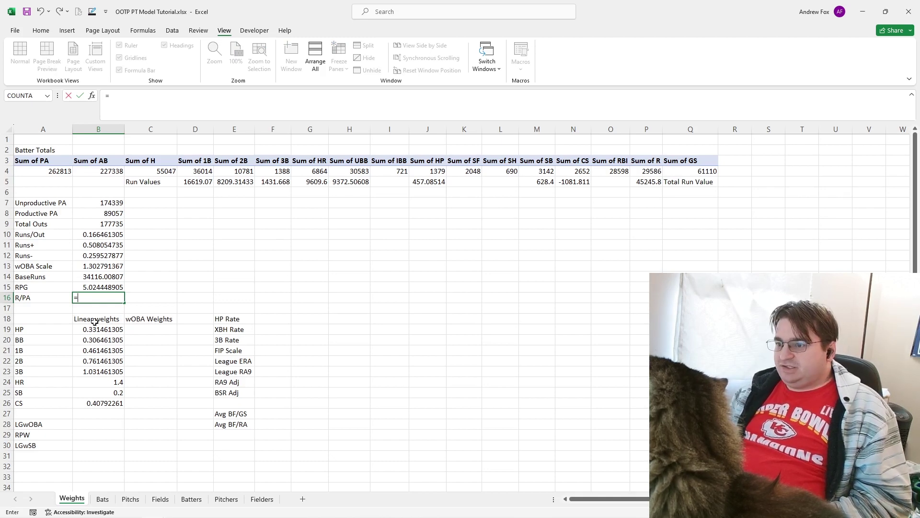
click(646, 171)
text(/)
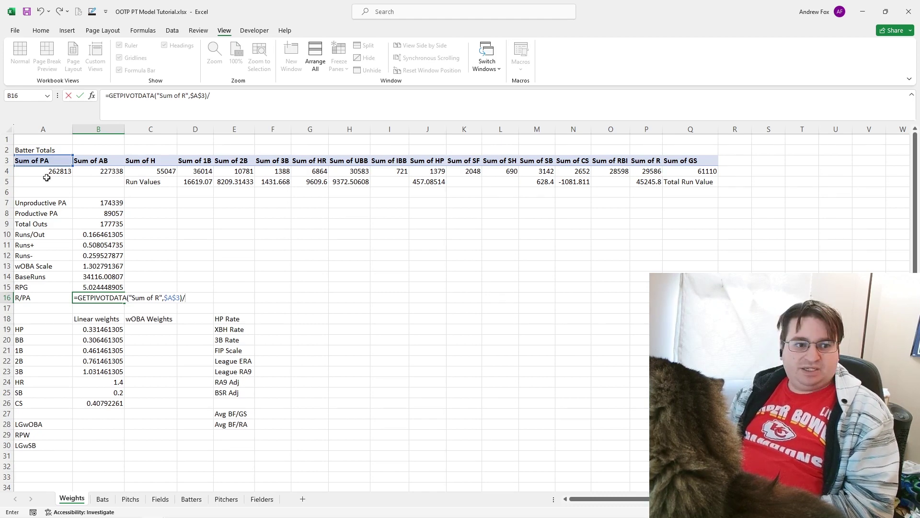
click(61, 171)
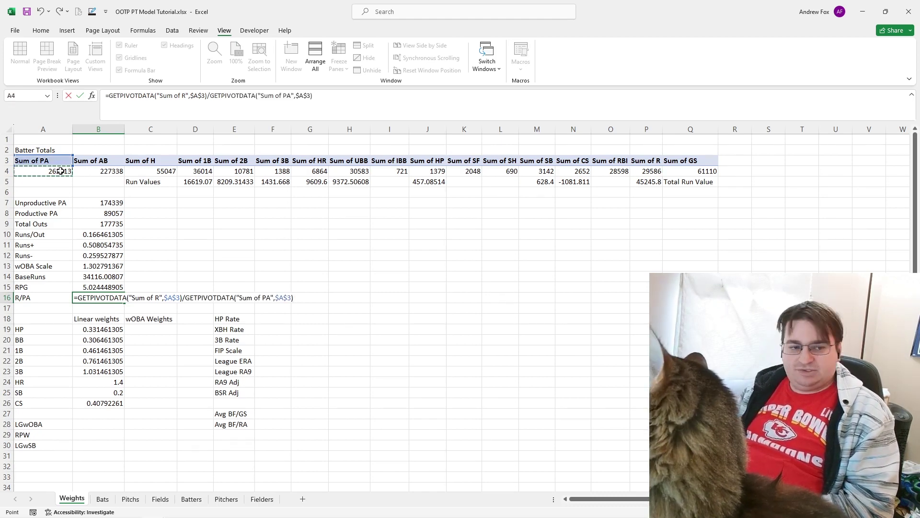
key(Return)
key(Return)
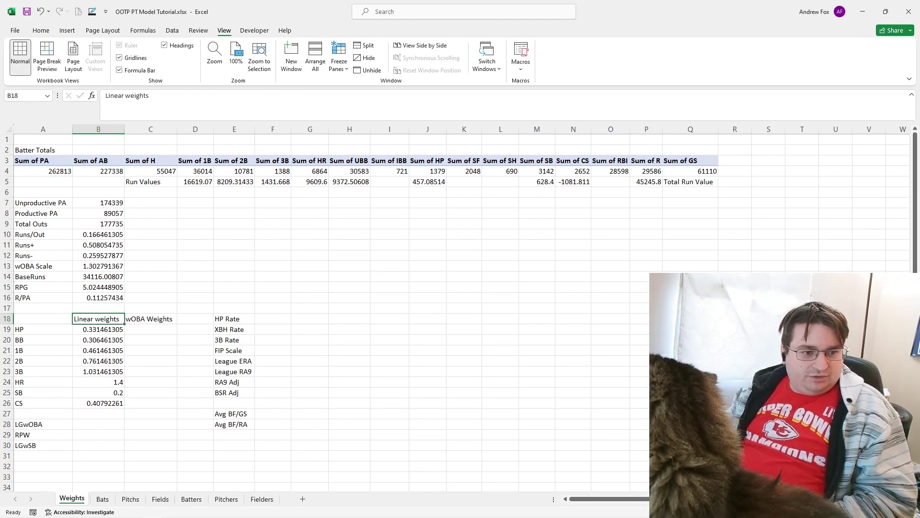
Step: Start the RPW formula in B29 as 9*(Sum of R/((Sum of GS/9), using the pivot totals
click(80, 437)
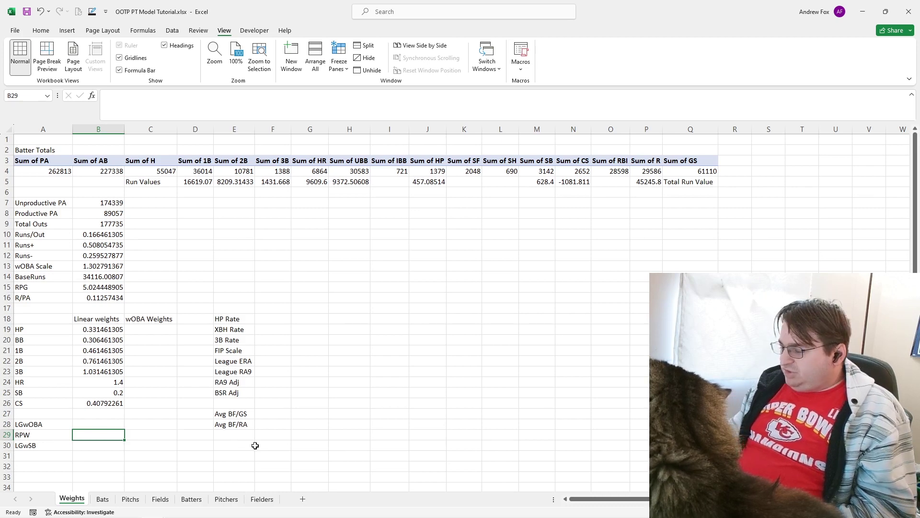
text(=9)
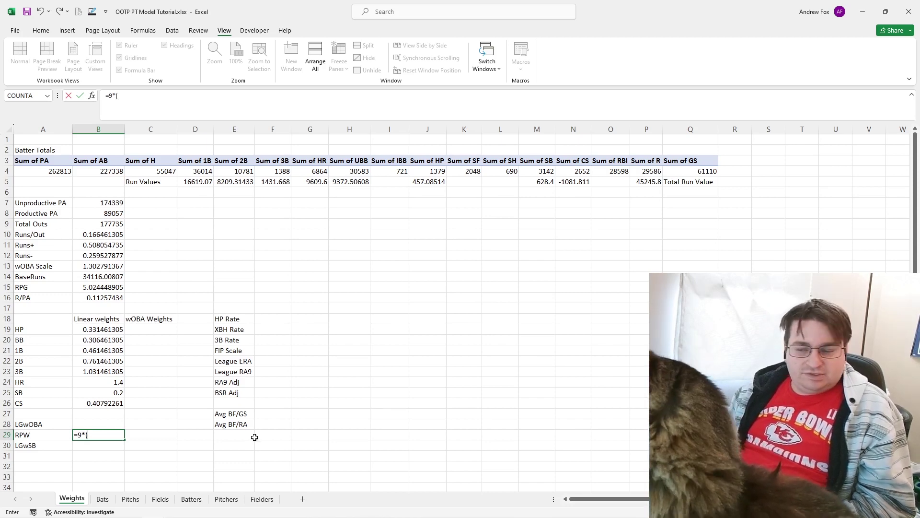
text(*()
click(647, 171)
text(/)
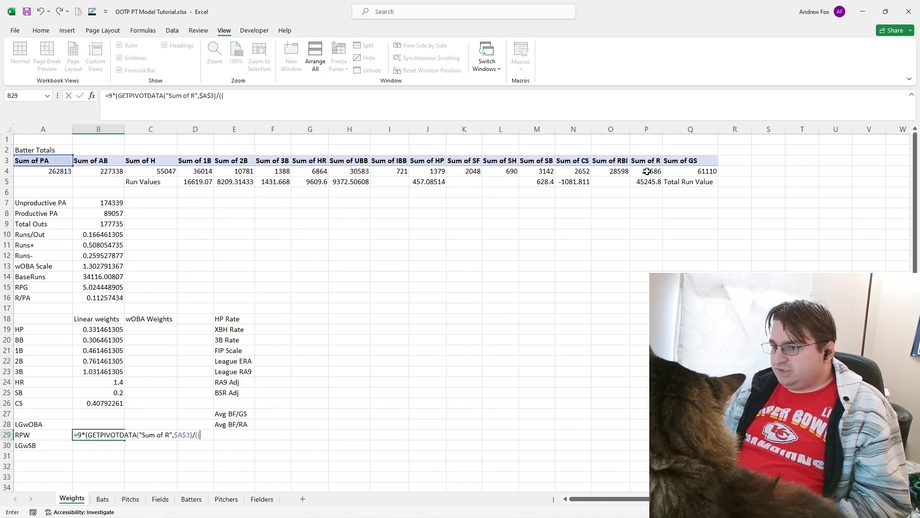
text((()
click(697, 172)
text(/9)
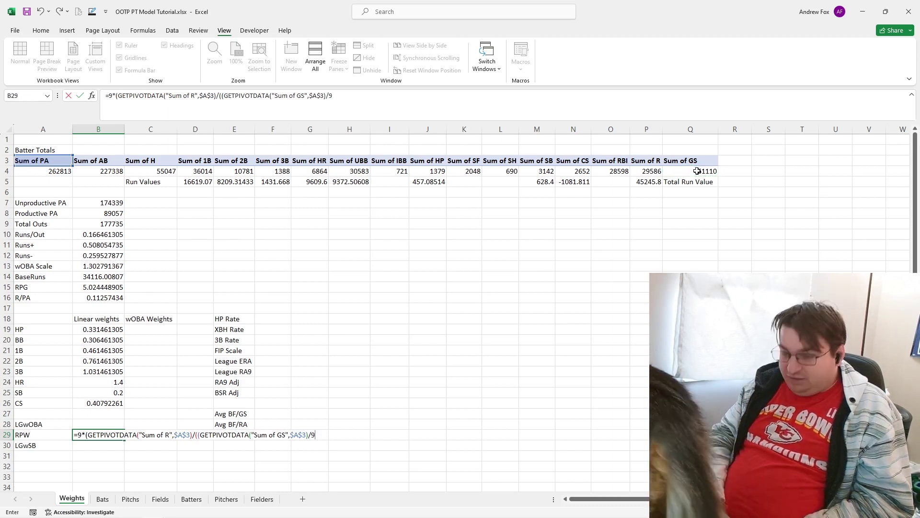
text())
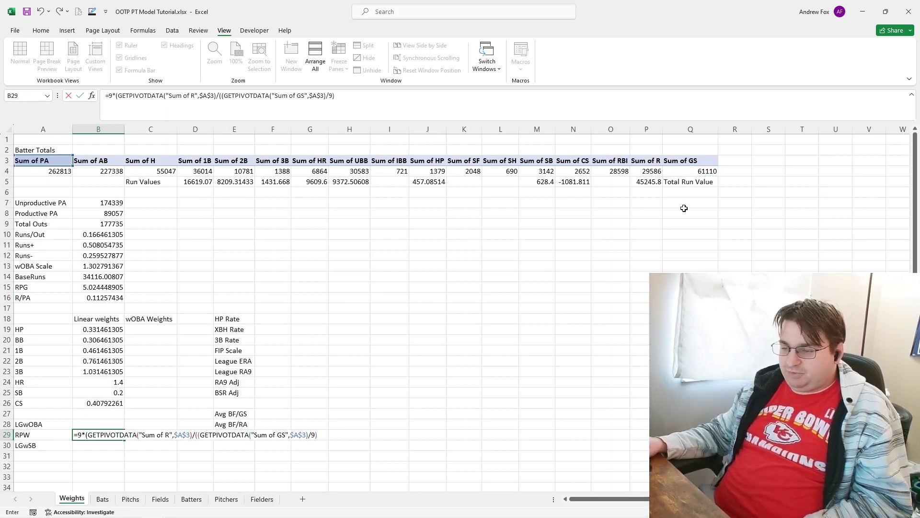
Step: Complete the RPW formula in B29 with *8.33))*1.5+3
click(387, 104)
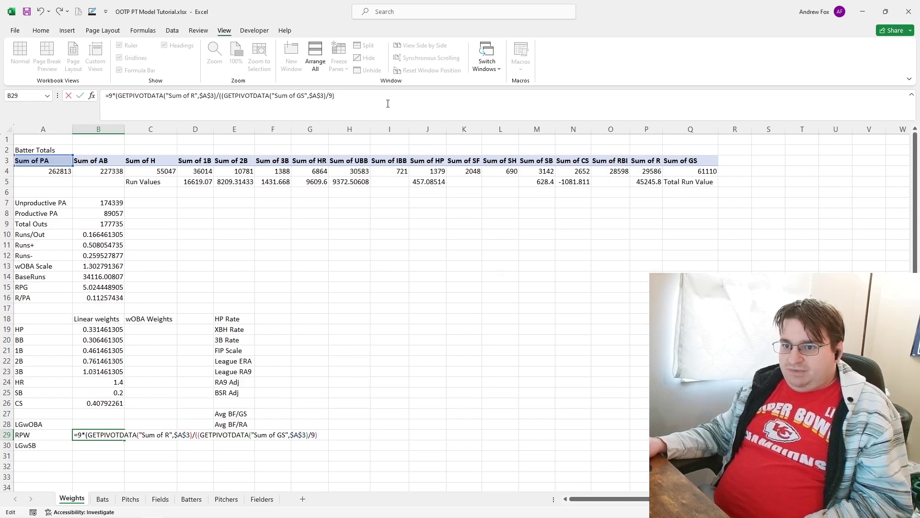
text(*)
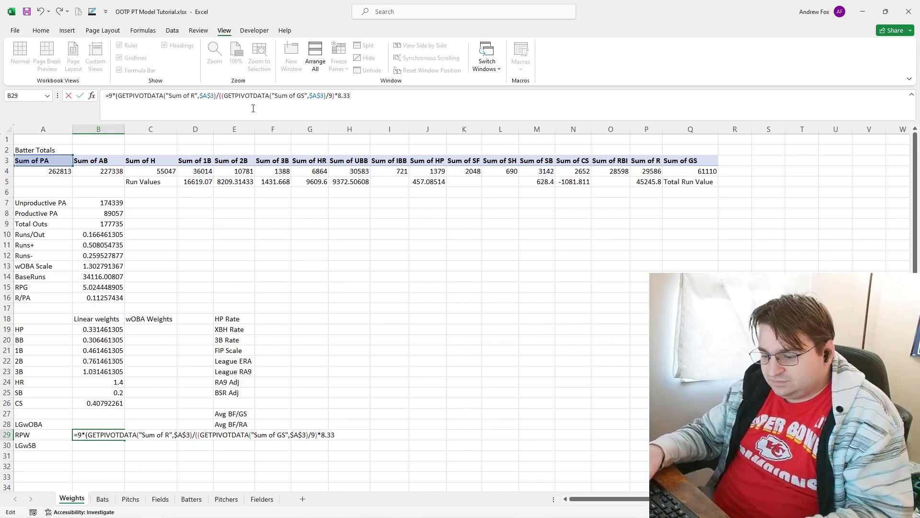
text(8.33)))
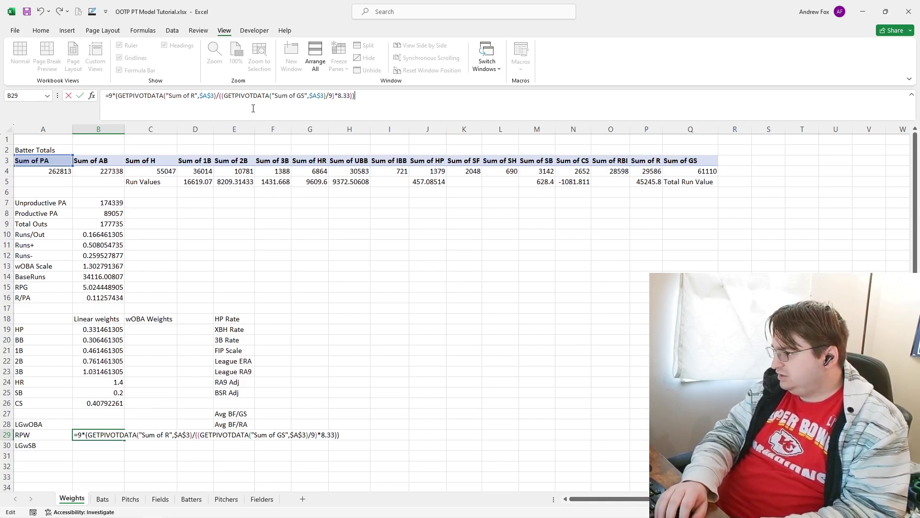
text(*1.5+3)
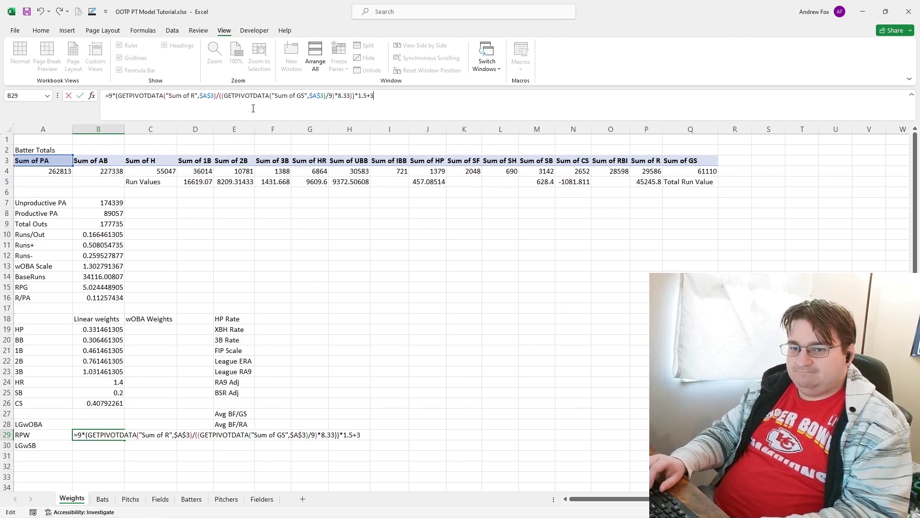
key(Return)
key(Up)
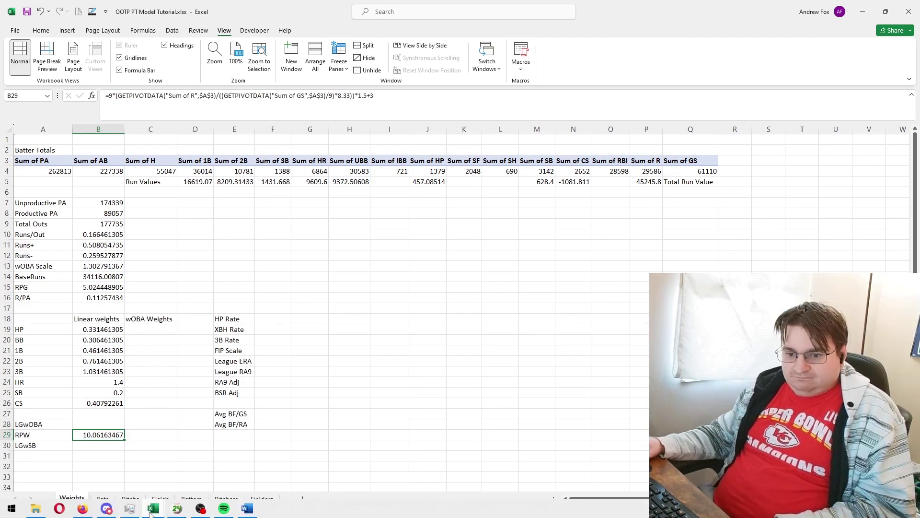
Step: Switch to the browser's FanGraphs Guts! page and compare its R/W constants by season with the workbook's RPW
mouse_move(87, 509)
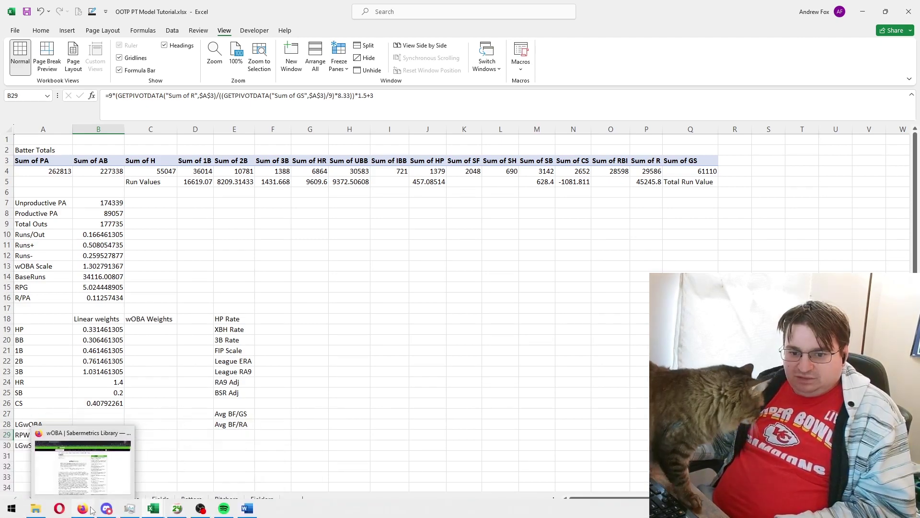
click(91, 509)
click(288, 10)
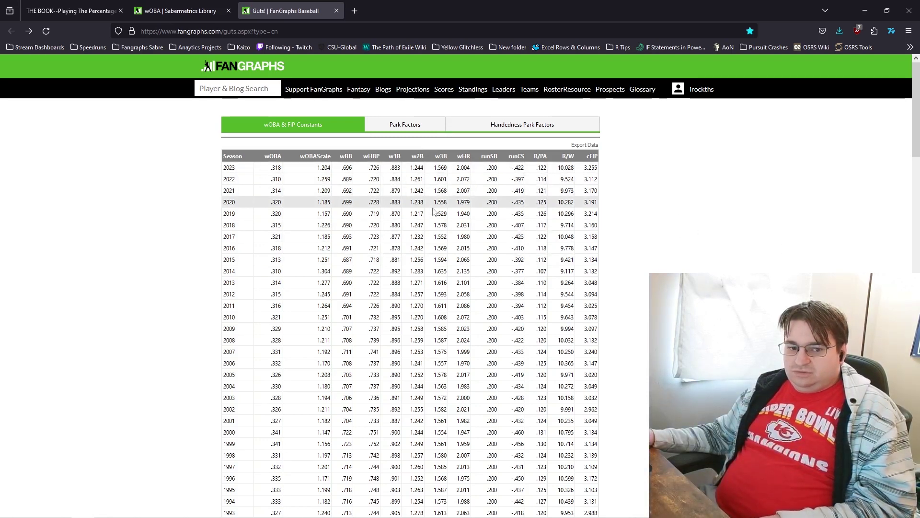
key(alt+Tab)
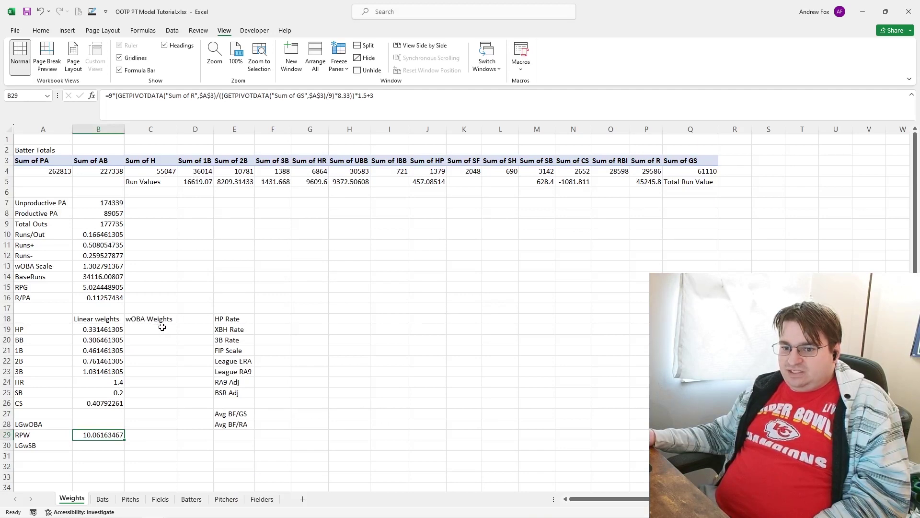
mouse_move(162, 327)
mouse_down()
mouse_move(163, 403)
mouse_move(169, 324)
mouse_up()
key(alt+Tab)
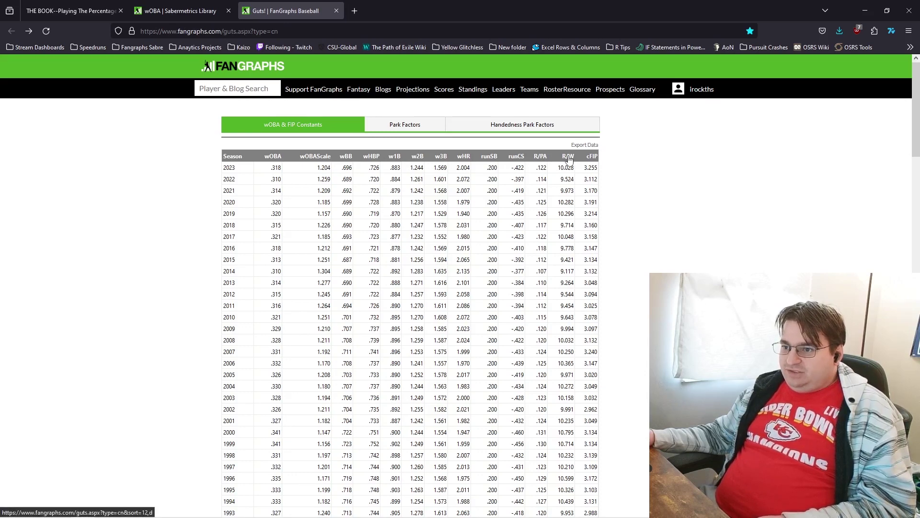
key(alt+Tab)
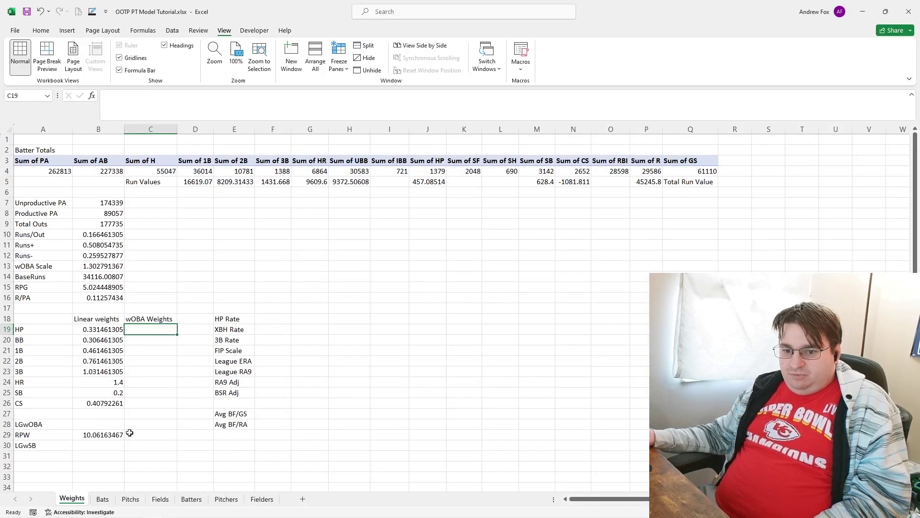
key(alt+Tab)
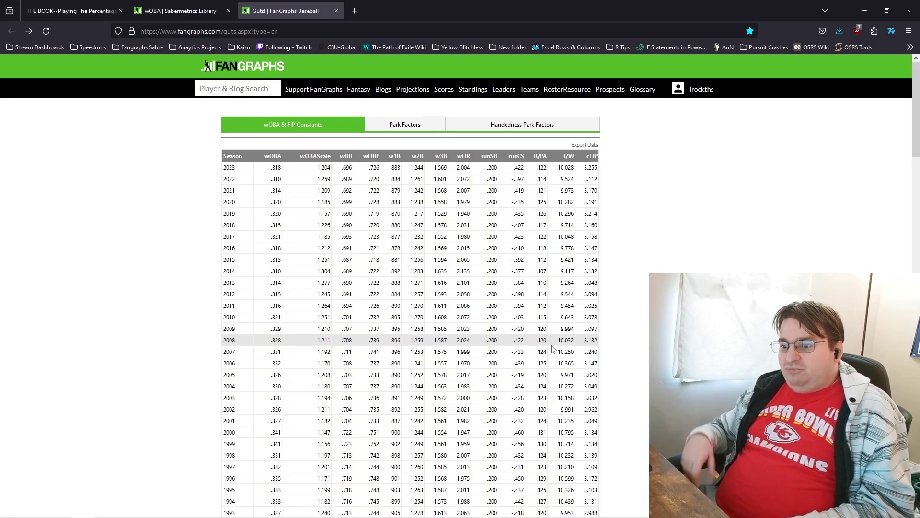
key(alt+Tab)
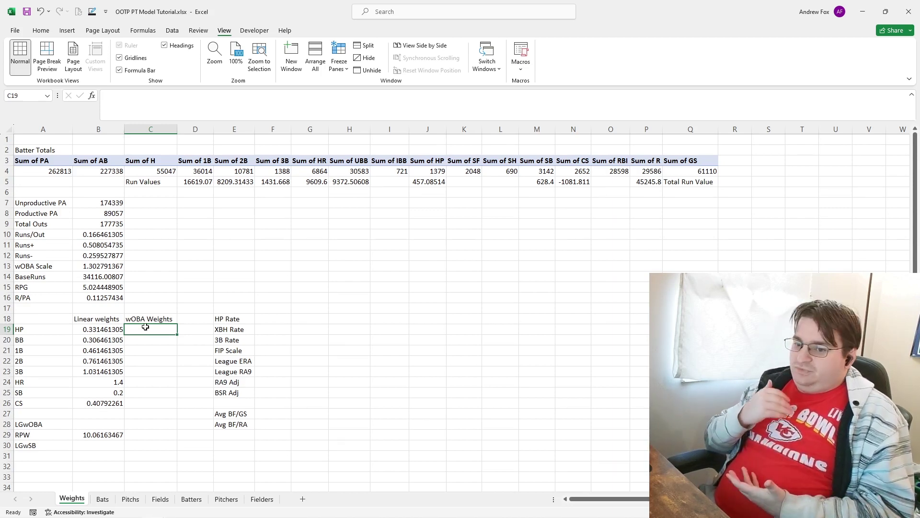
Step: Start the HP wOBA weight formula in C19 with the linear weight B19 plus an absolute reference to Runs-, $B$12
key(Left)
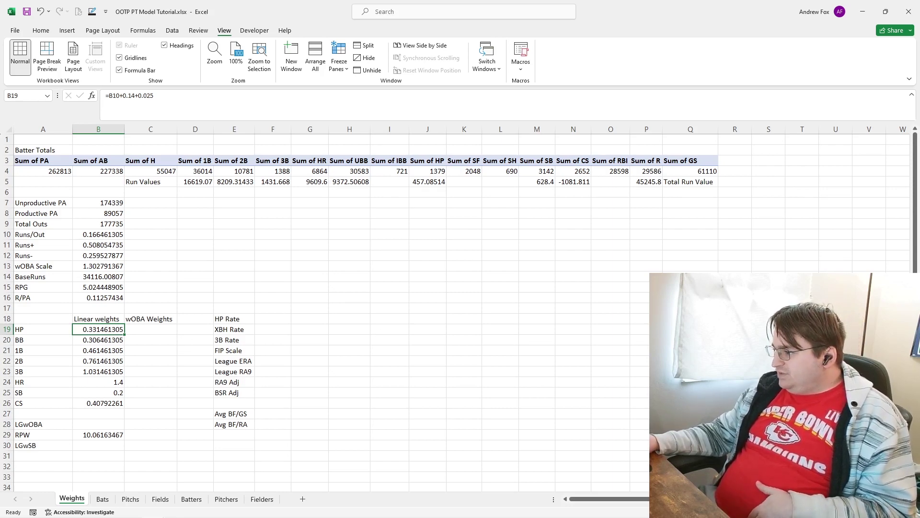
key(Right)
text(=)
click(106, 328)
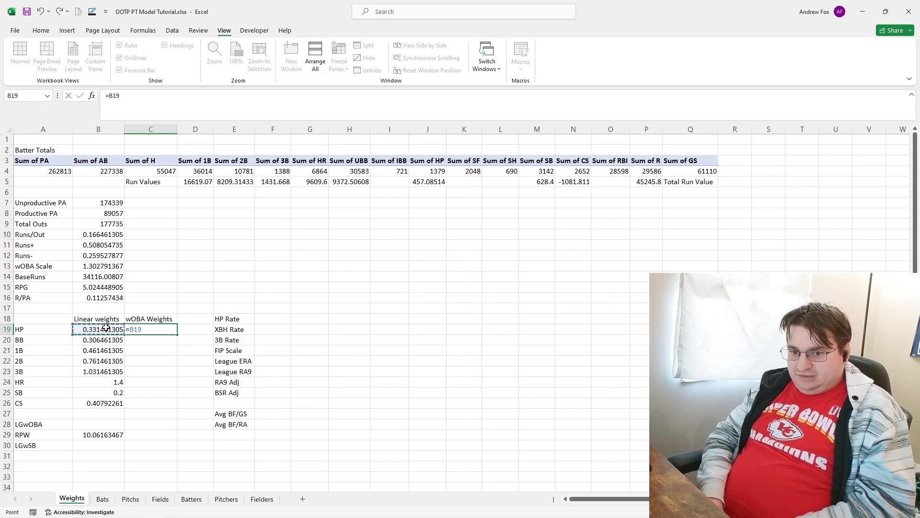
key(BackSpace)
key(BackSpace)
key(BackSpace)
text(()
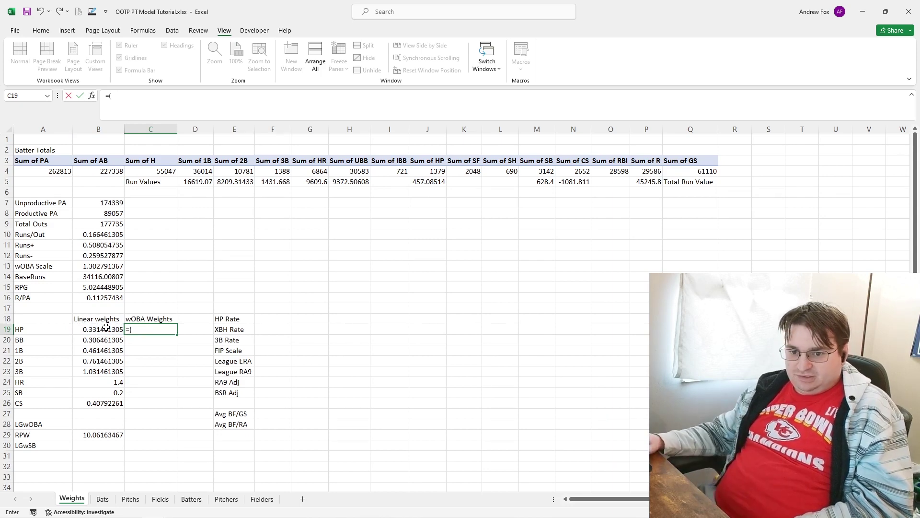
click(106, 327)
text(+)
click(107, 252)
key(F4)
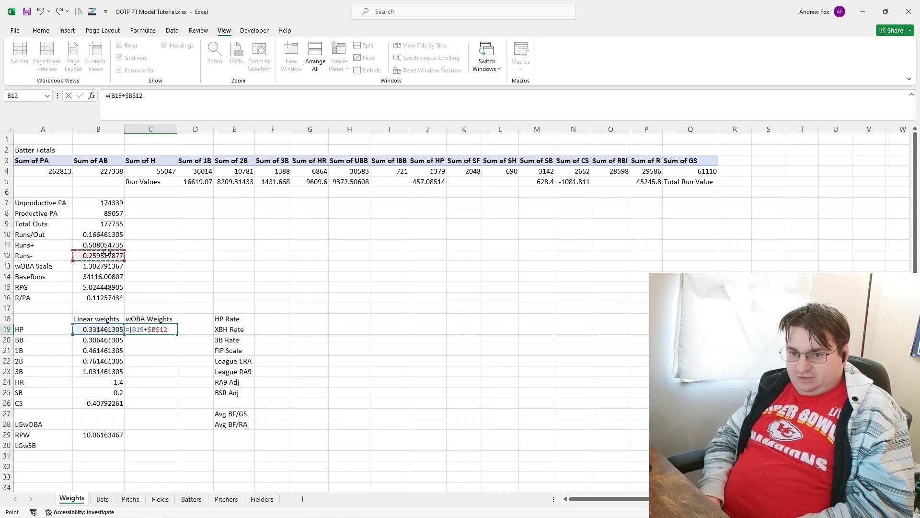
Step: Finish the HP wOBA weight formula in C19 by multiplying the parenthesized sum by the wOBA Scale in B13
text()*)
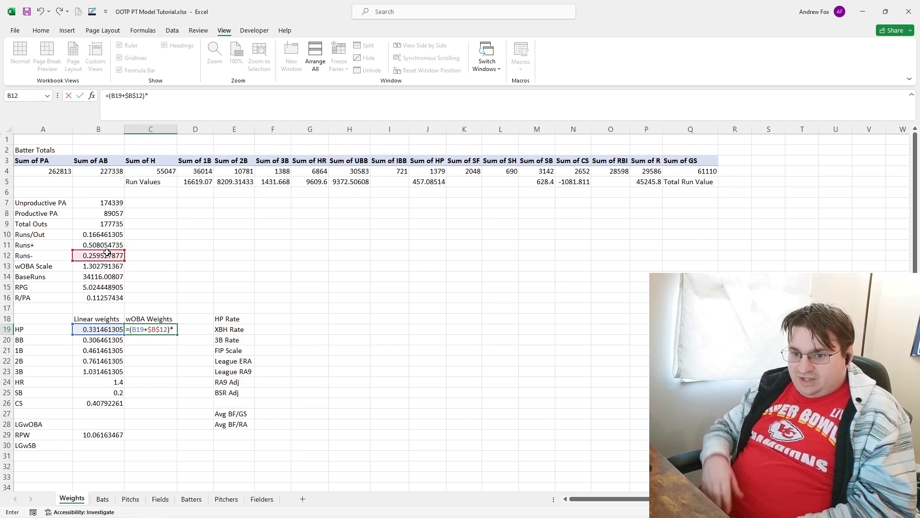
click(89, 268)
key(F4)
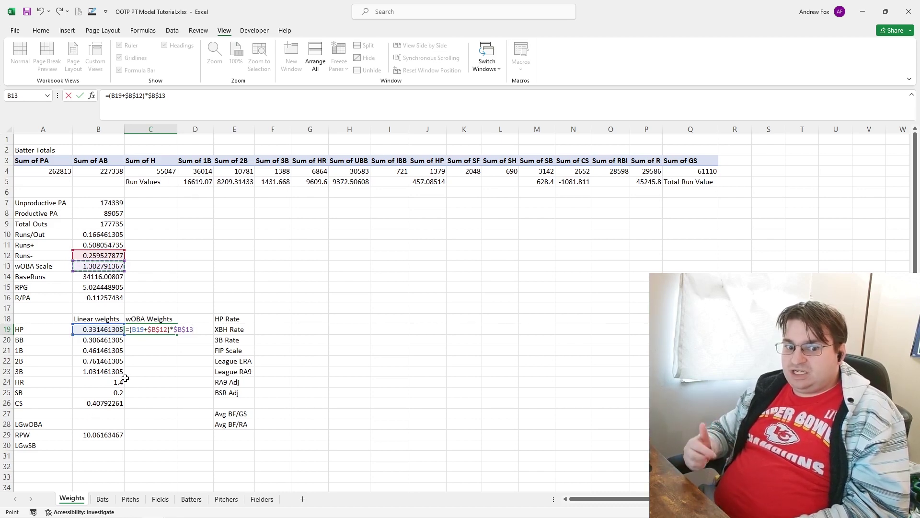
key(F4)
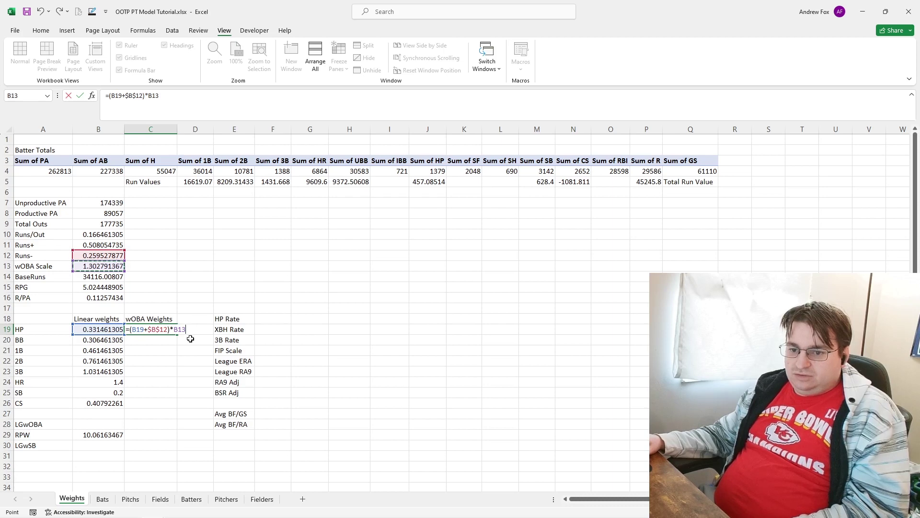
key(Return)
Step: Try to fill the HP wOBA weight formula from C19 down to C20 and inspect the copied formula
click(158, 331)
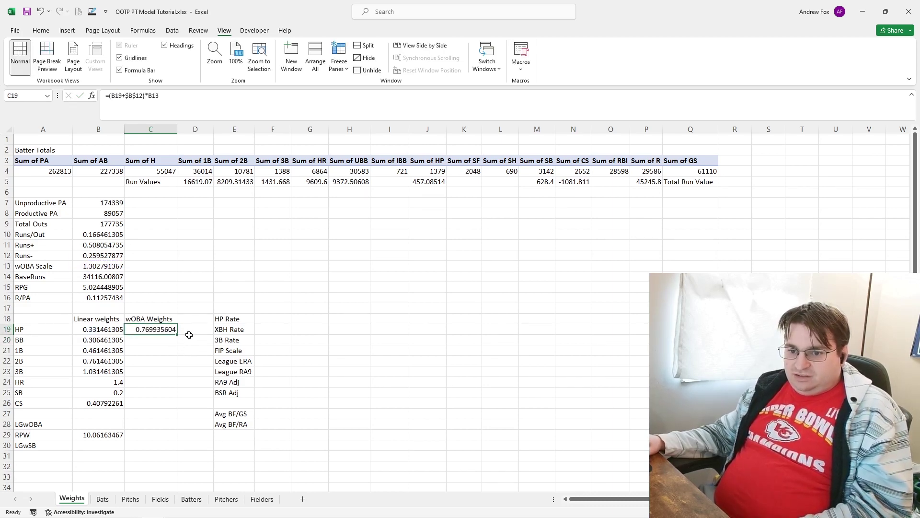
drag(177, 334, 140, 346)
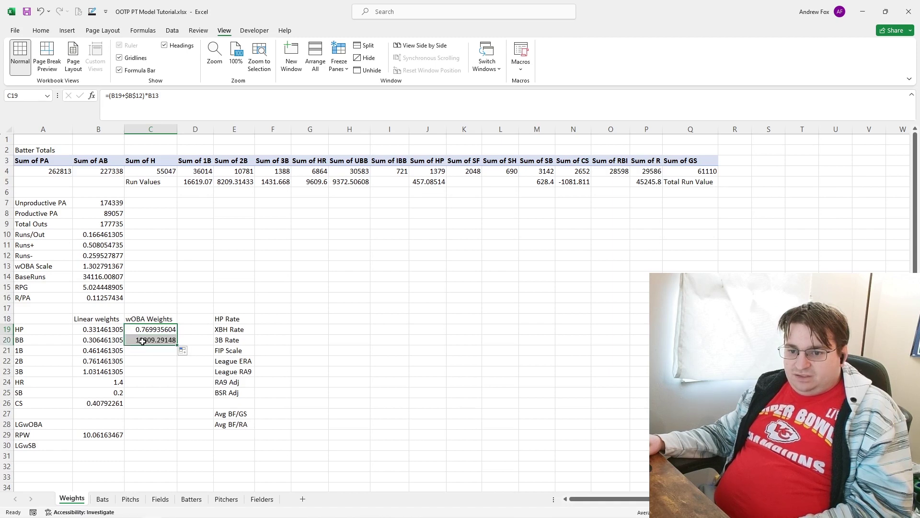
click(152, 342)
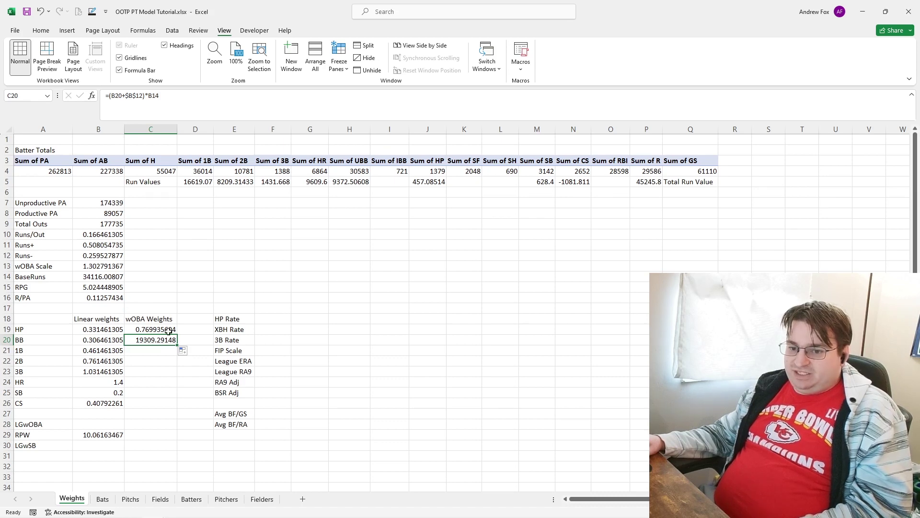
Step: Make the wOBA Scale reference in C19's formula absolute as $B$13
click(147, 331)
click(155, 101)
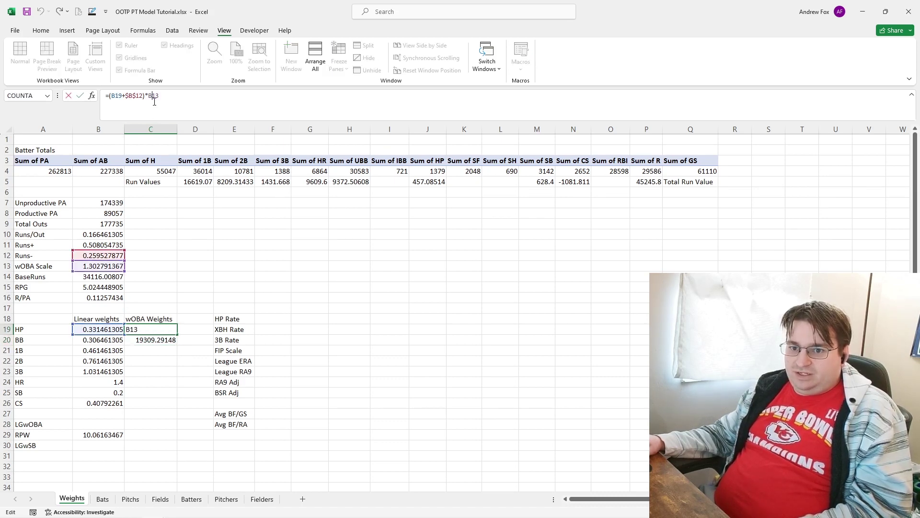
double_click(155, 101)
key(Return)
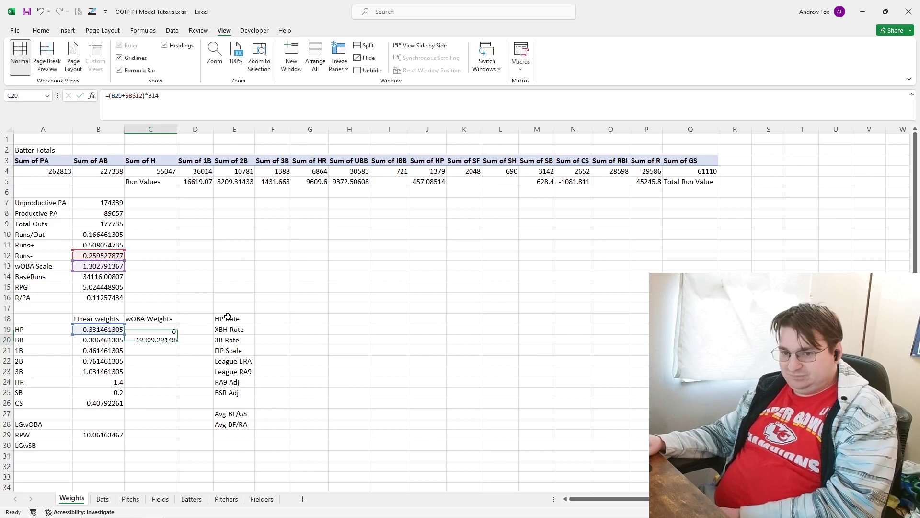
Step: Fill the corrected wOBA weight formula from C19 down through the CS row in C26
click(149, 329)
drag(176, 334, 229, 338)
click(168, 326)
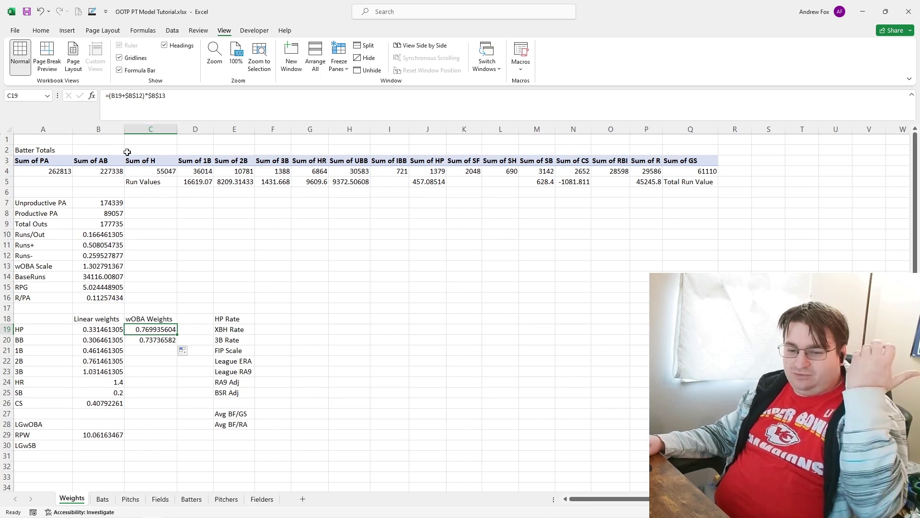
click(172, 338)
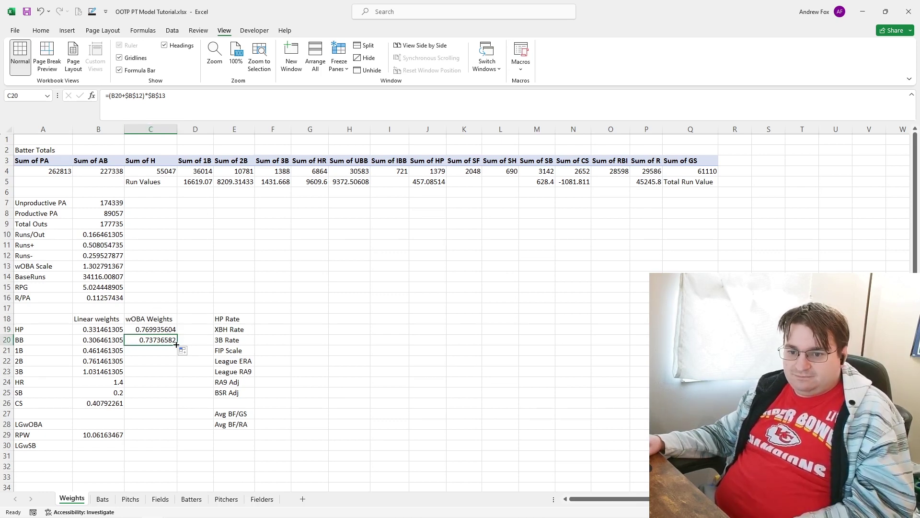
drag(177, 344, 160, 411)
Step: Remove the Runs- term from the SB wOBA weight formula in C25, leaving =B25*$B$13
click(160, 393)
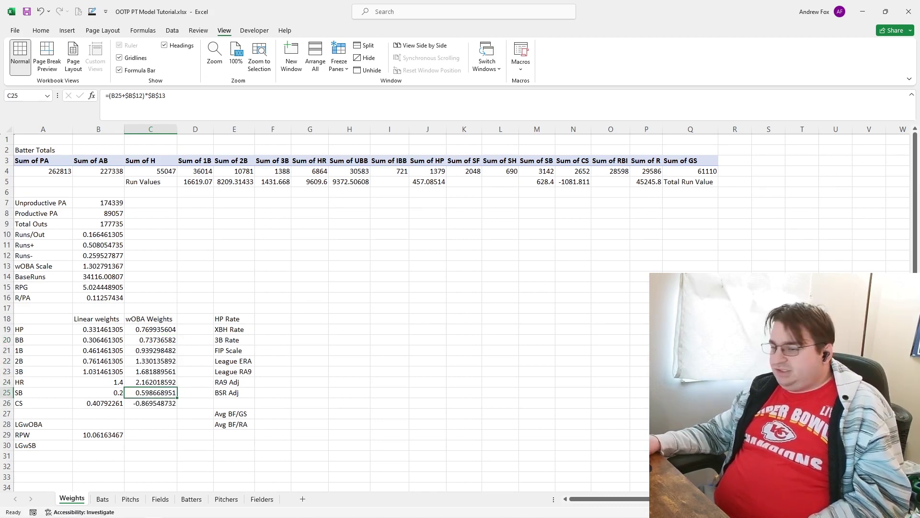
key(alt+Tab)
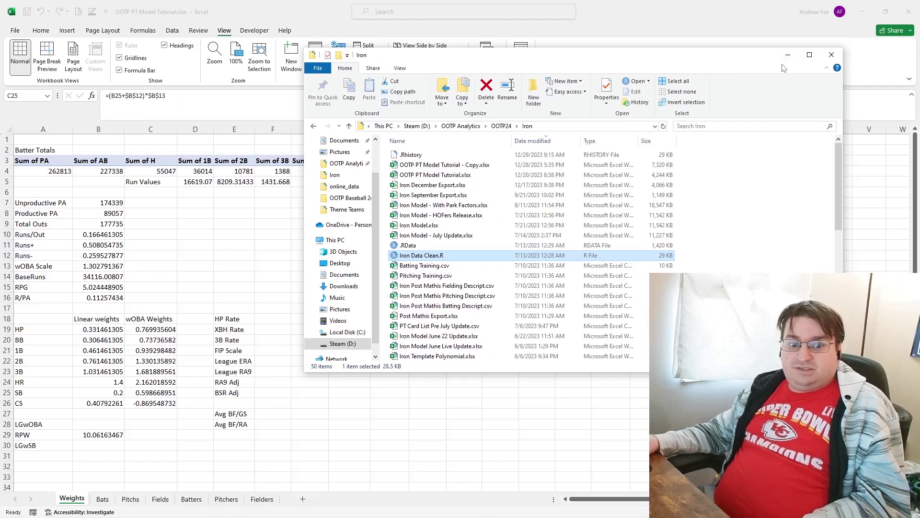
click(788, 54)
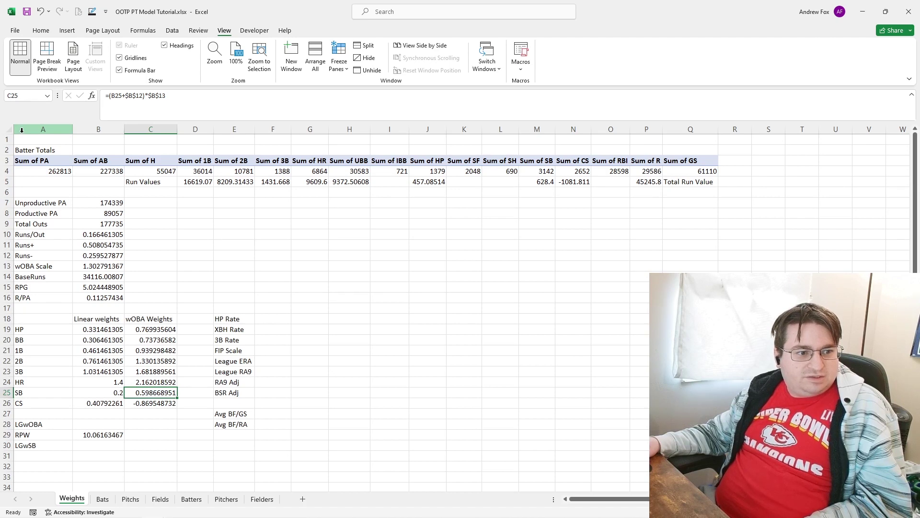
drag(143, 96, 124, 96)
key(BackSpace)
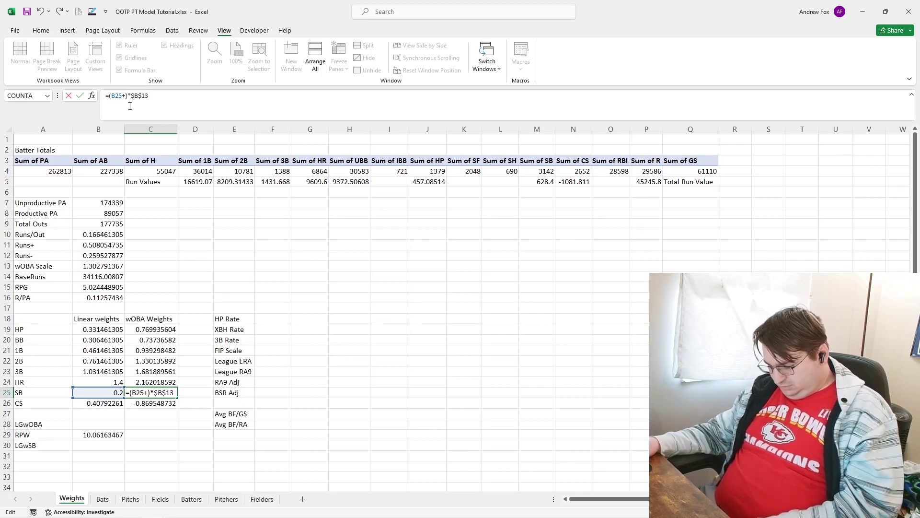
key(Left)
key(Left)
key(Left)
key(Left)
key(BackSpace)
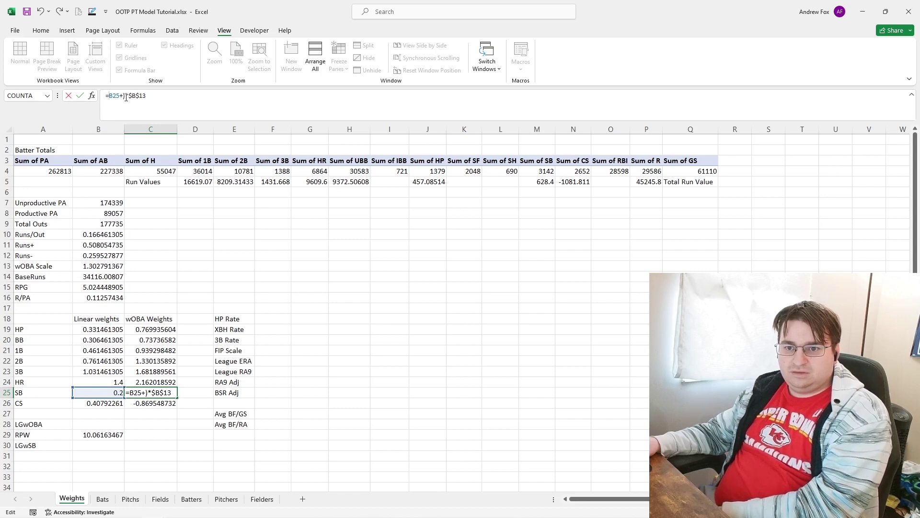
key(BackSpace)
key(BackSpace)
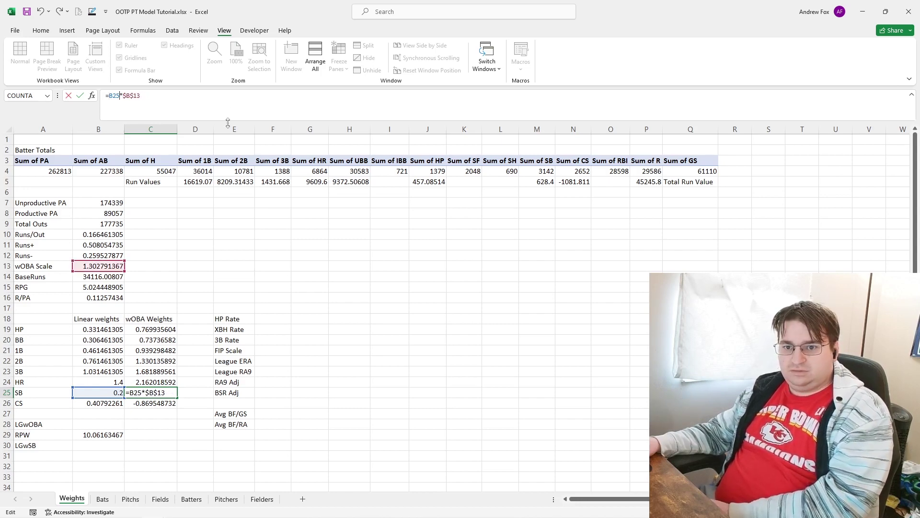
key(Return)
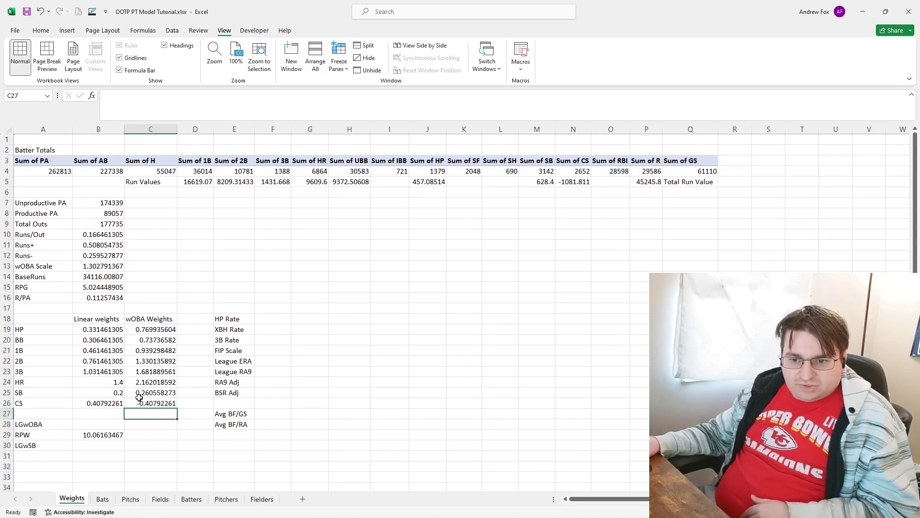
Step: Undo the earlier wOBA weight entries and refill the C19 formula down only through the HR row in C24
click(90, 399)
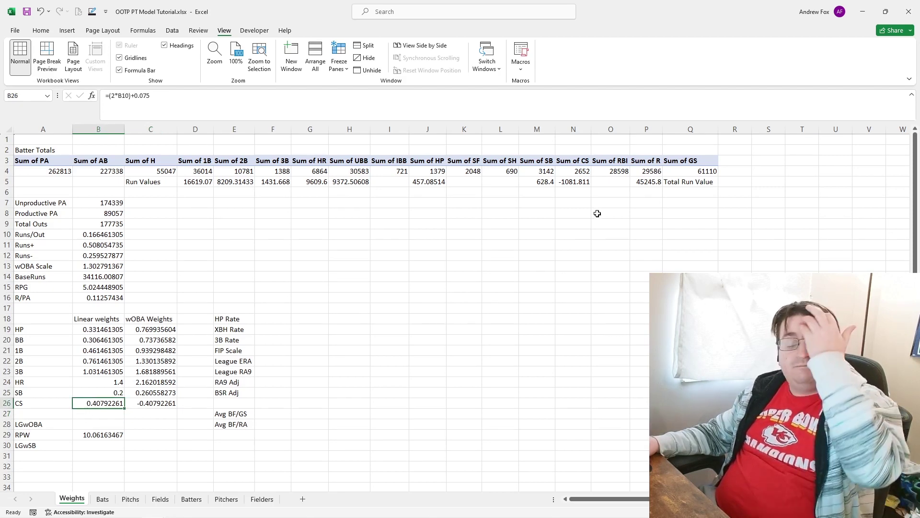
click(151, 332)
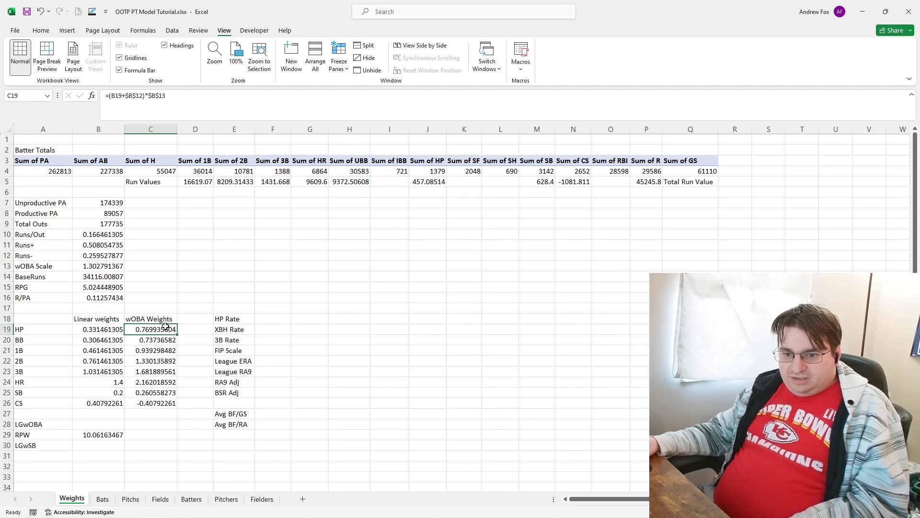
click(151, 382)
key(ctrl+z)
drag(178, 334, 166, 385)
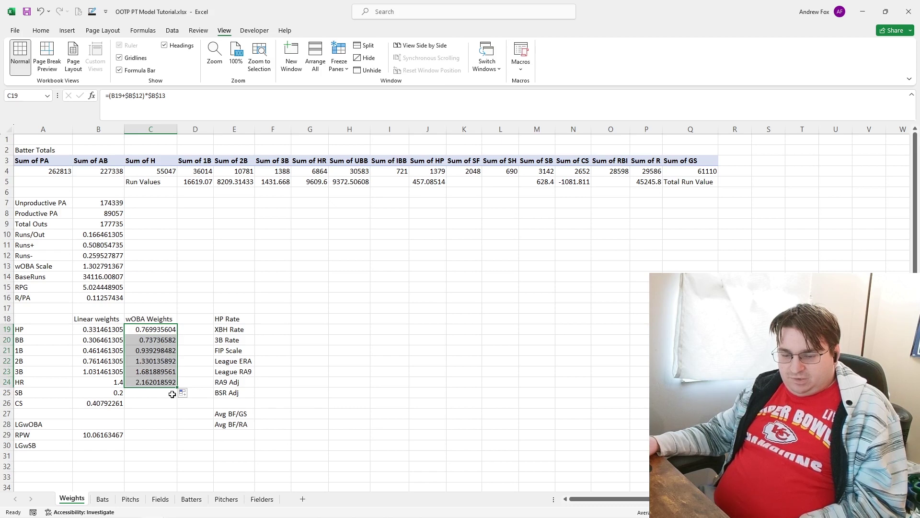
Step: Enter the SB wOBA weight in C25 as the SB linear weight times the wOBA Scale, =B25*B13
click(137, 392)
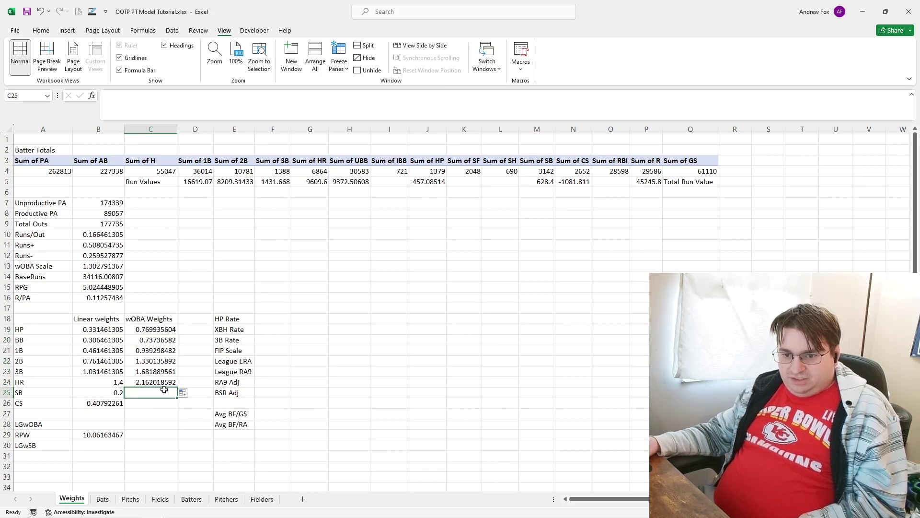
text(=)
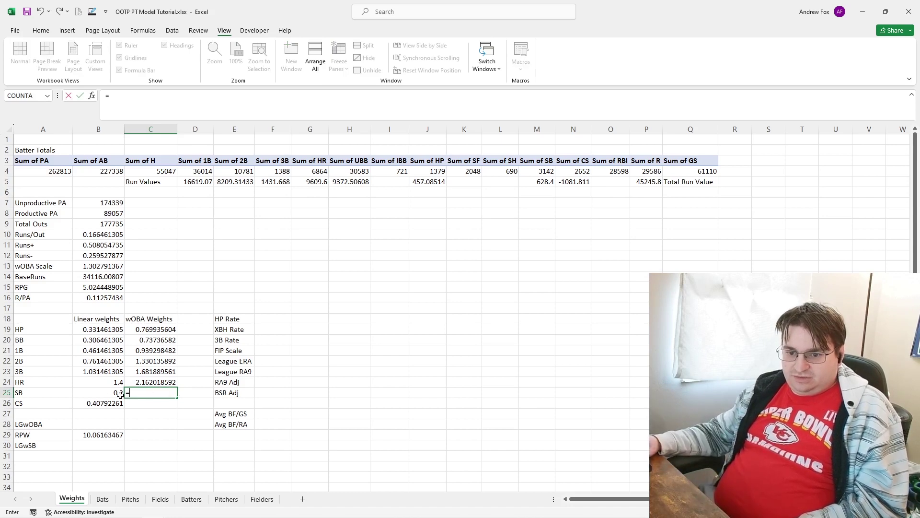
click(106, 393)
text(*)
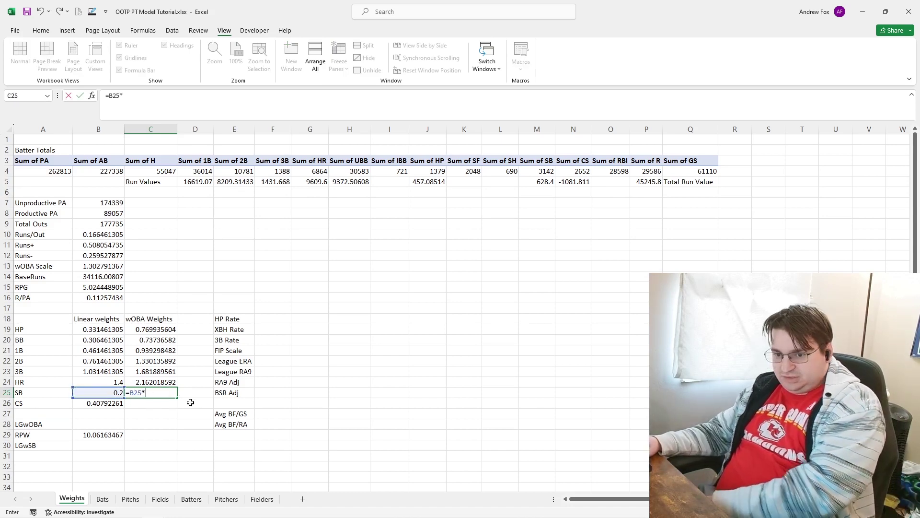
click(102, 270)
key(Return)
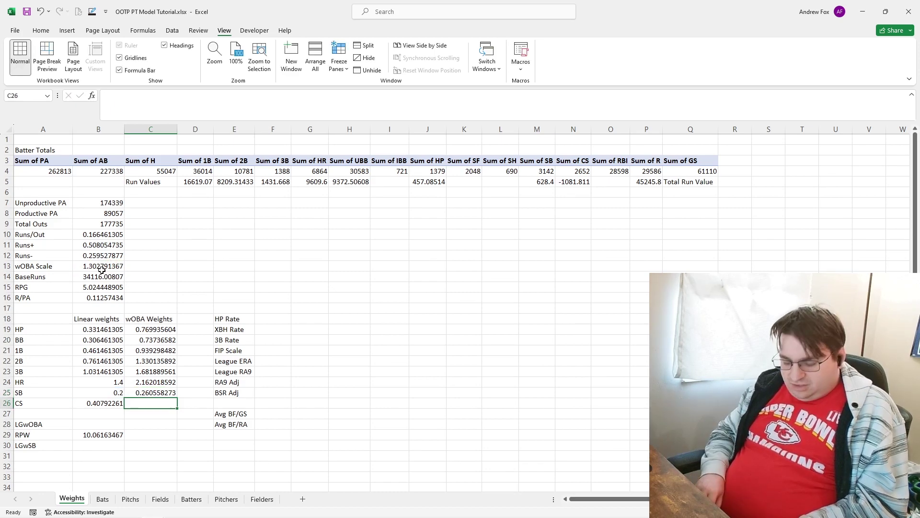
Step: Enter the CS wOBA weight in C26 as negative twice Runs/Out times the wOBA Scale, -(2*B10)*B13
text(=)
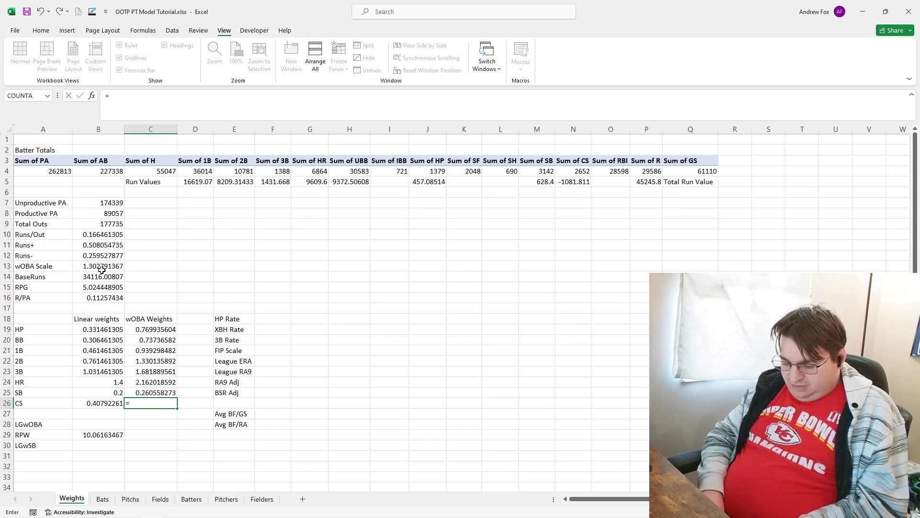
key(BackSpace)
text(-(2)
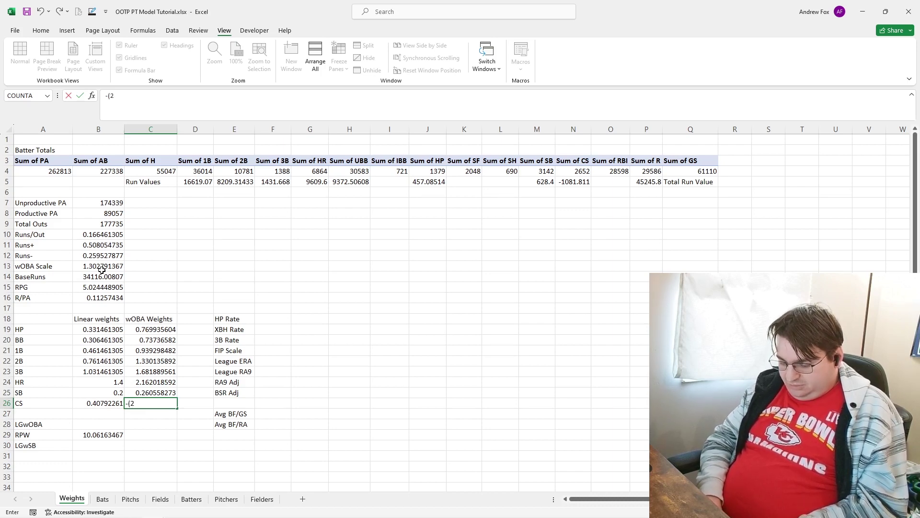
text(*)
click(104, 235)
text()*)
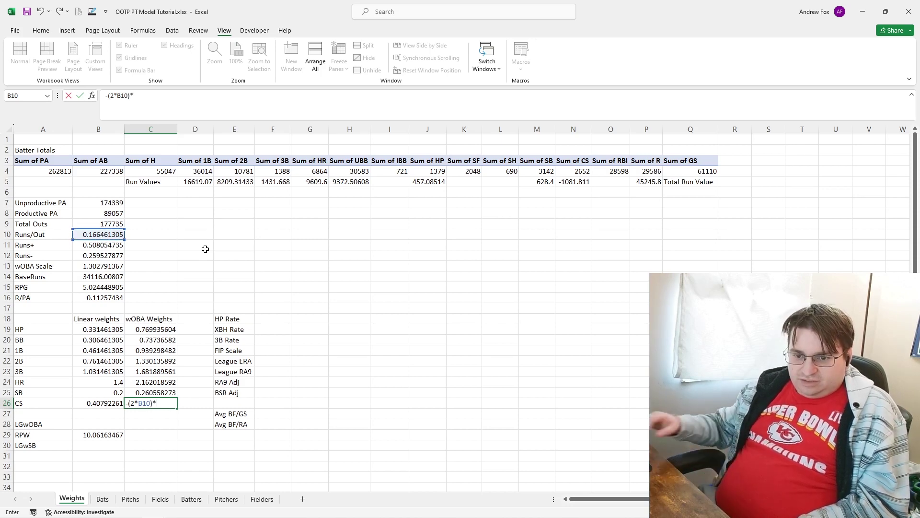
click(108, 266)
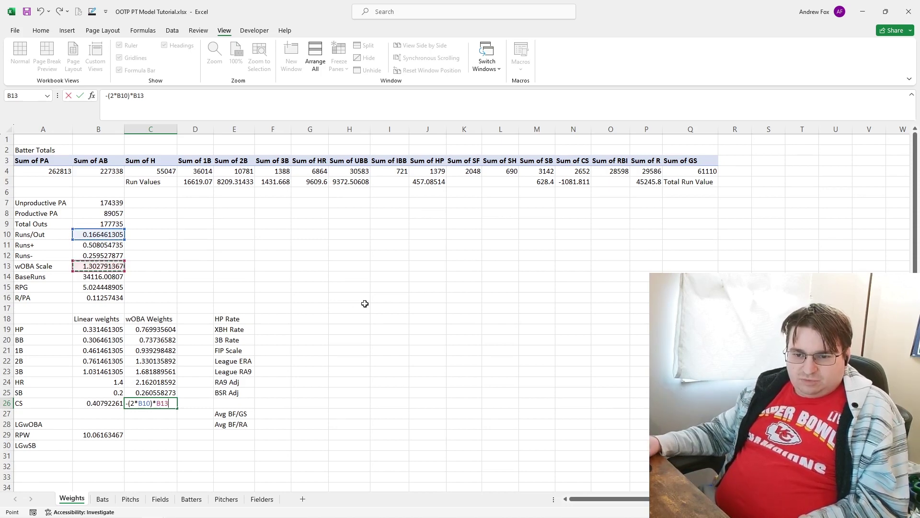
key(Return)
key(Up)
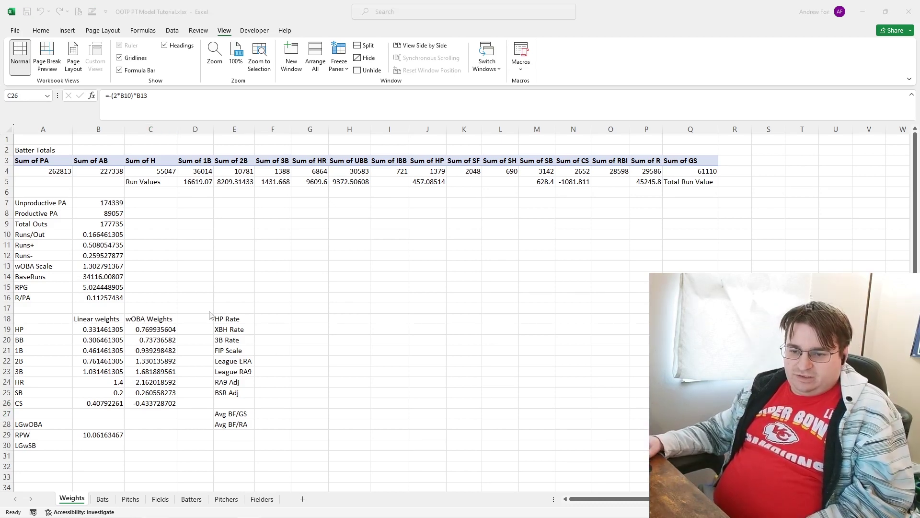
Step: Start the LGwOBA formula in B28 with an open parenthesis and the HP total multiplied by its wOBA weight in C19
click(140, 321)
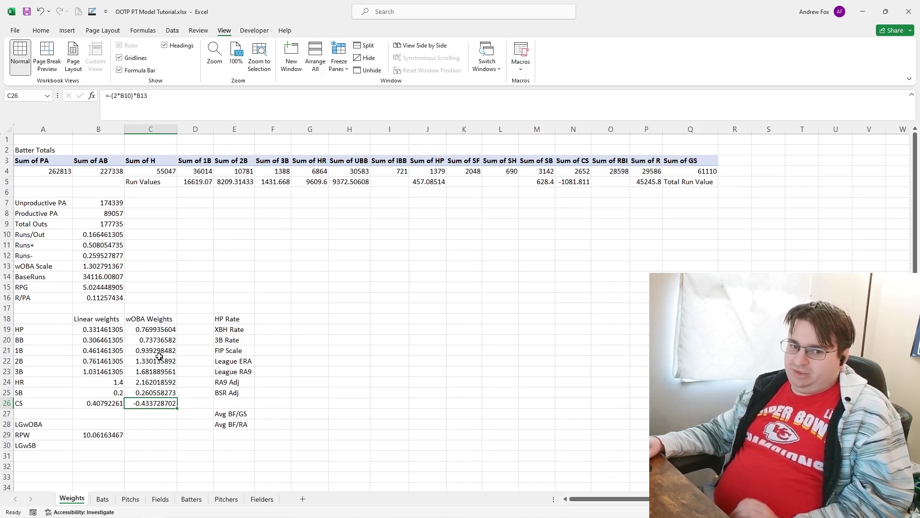
click(74, 425)
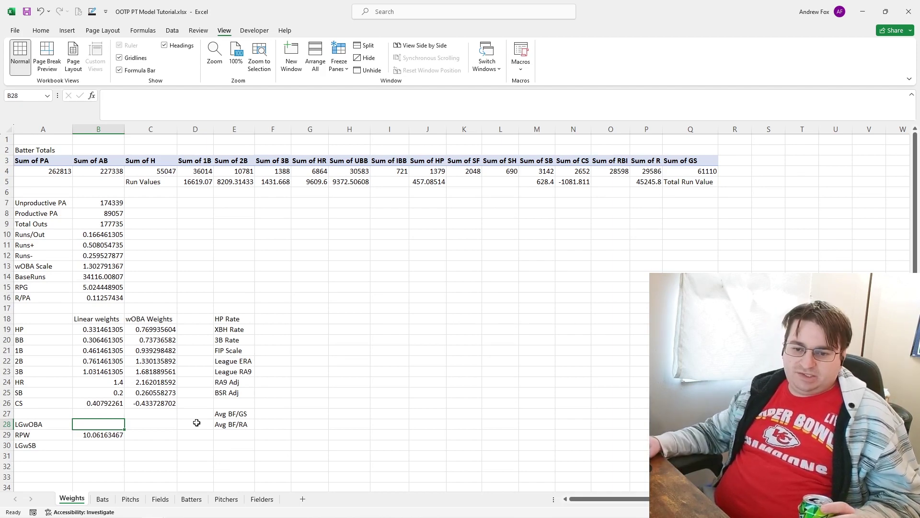
click(93, 448)
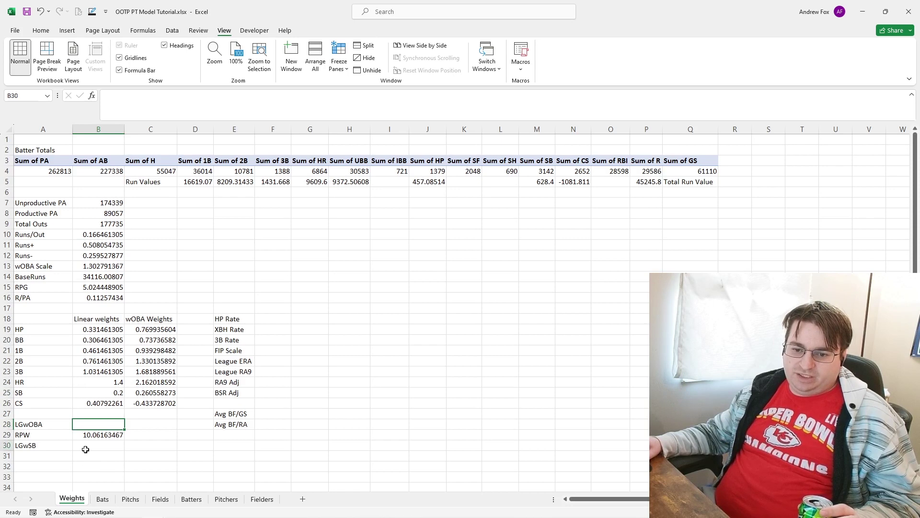
key(Up)
key(Up)
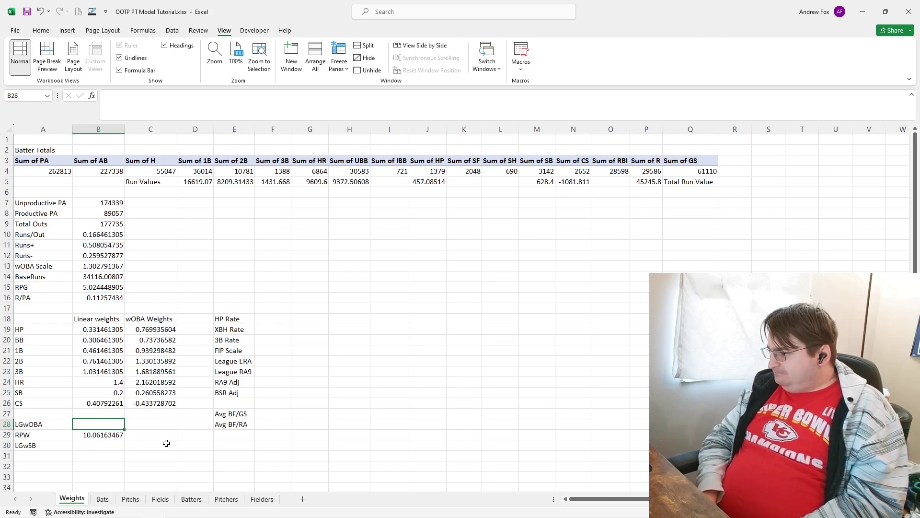
text(()
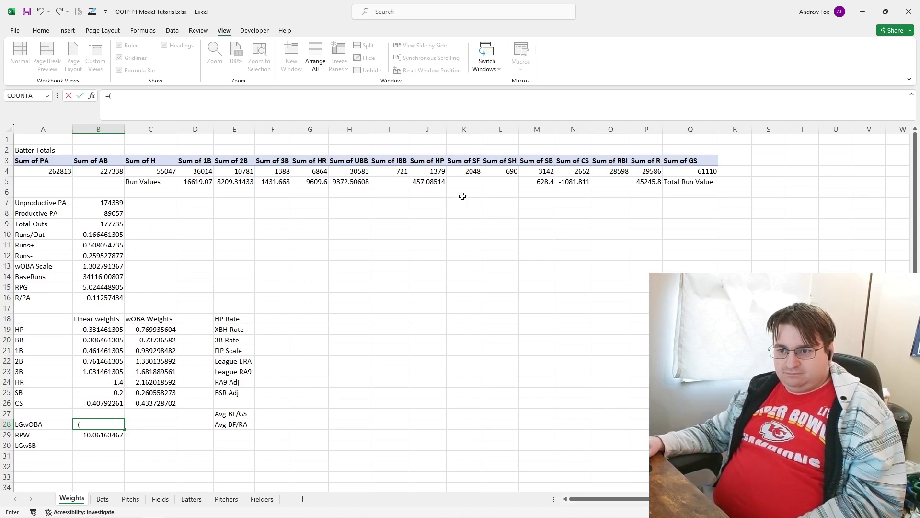
click(424, 183)
click(425, 172)
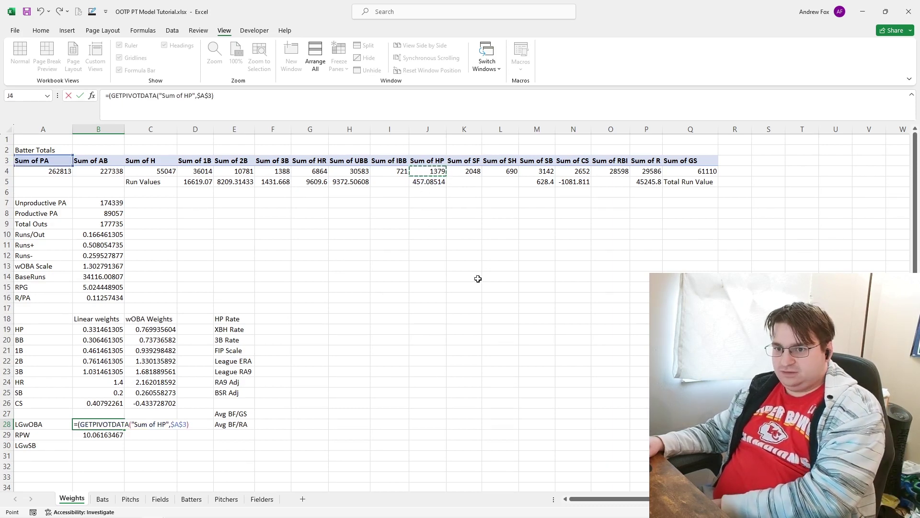
text(*)
click(151, 330)
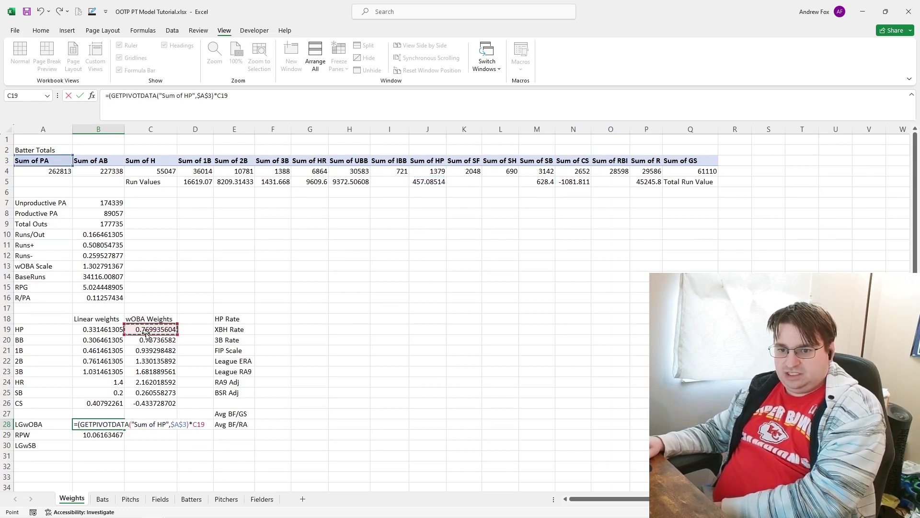
text(+)
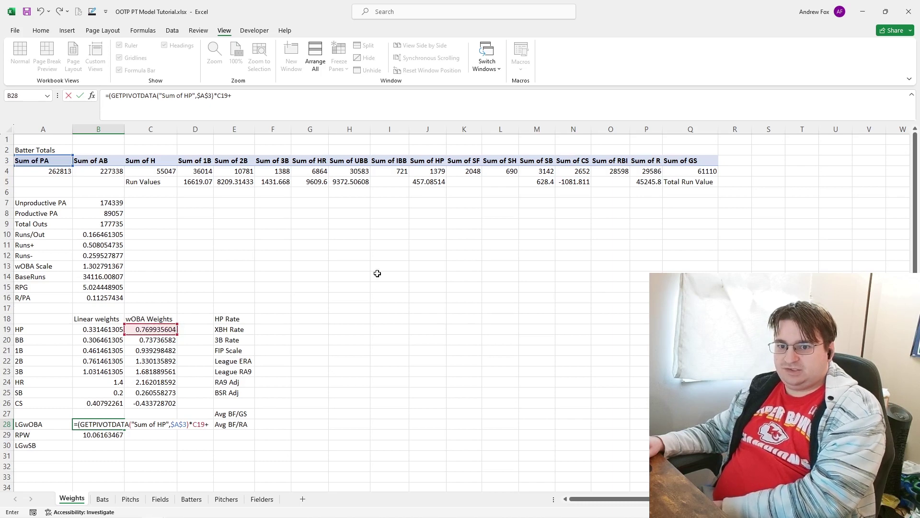
Step: Extend the LGwOBA formula with the UBB, 1B and 2B totals multiplied by their wOBA weights in C20, C21 and C22
click(348, 172)
text(*)
click(160, 341)
text(+)
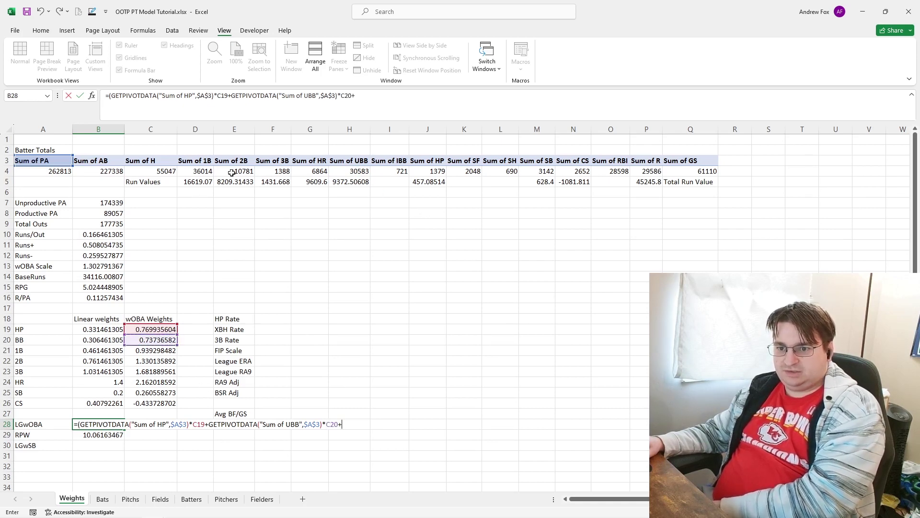
click(187, 172)
text(*)
click(163, 348)
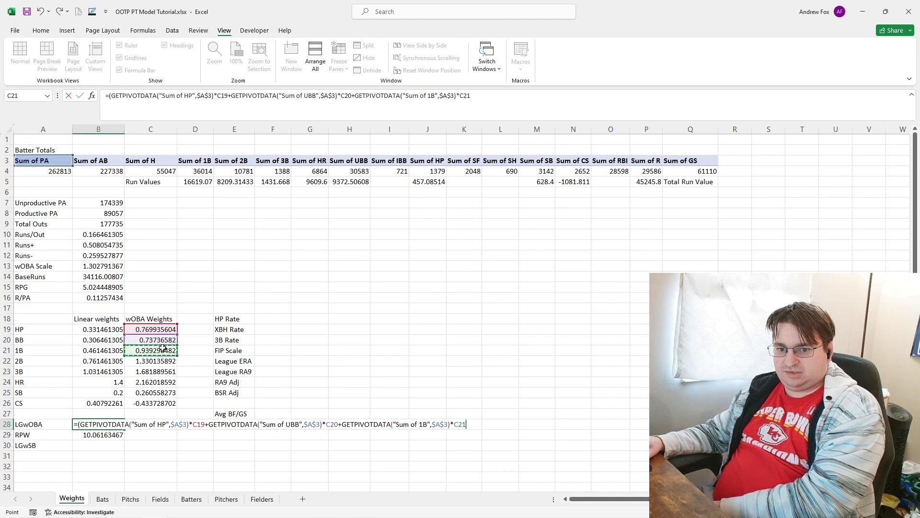
text(+)
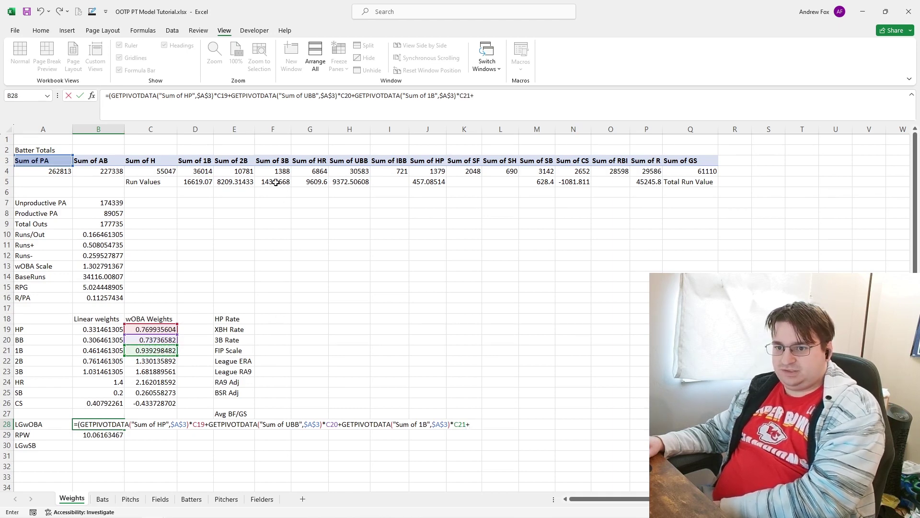
click(230, 171)
text(*)
click(159, 361)
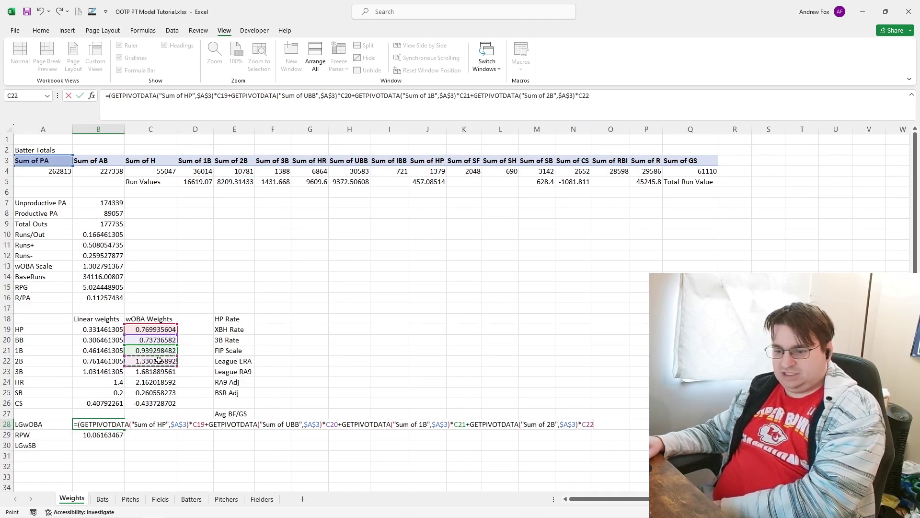
Step: Extend the LGwOBA formula's numerator in B28 with triples times C23 and home runs times C24, and begin the division
text(+)
click(273, 171)
text(*)
click(150, 370)
text(+)
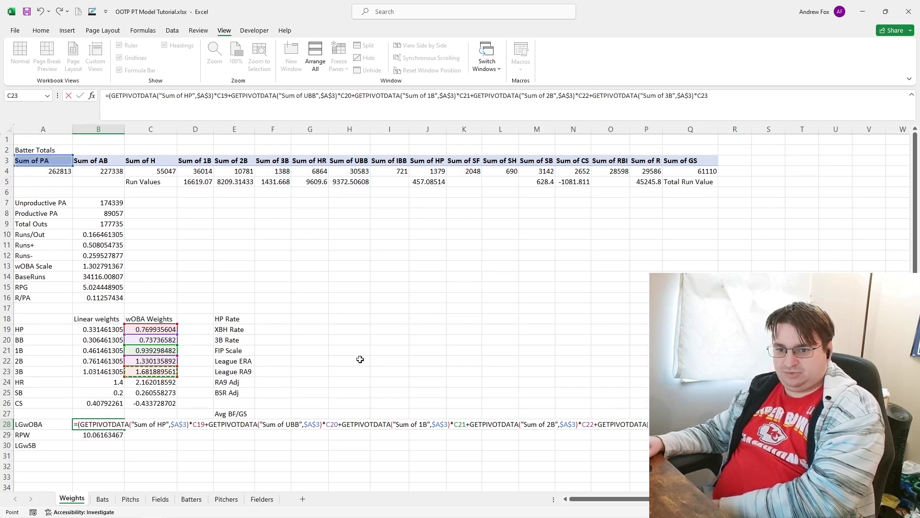
click(320, 171)
text(*)
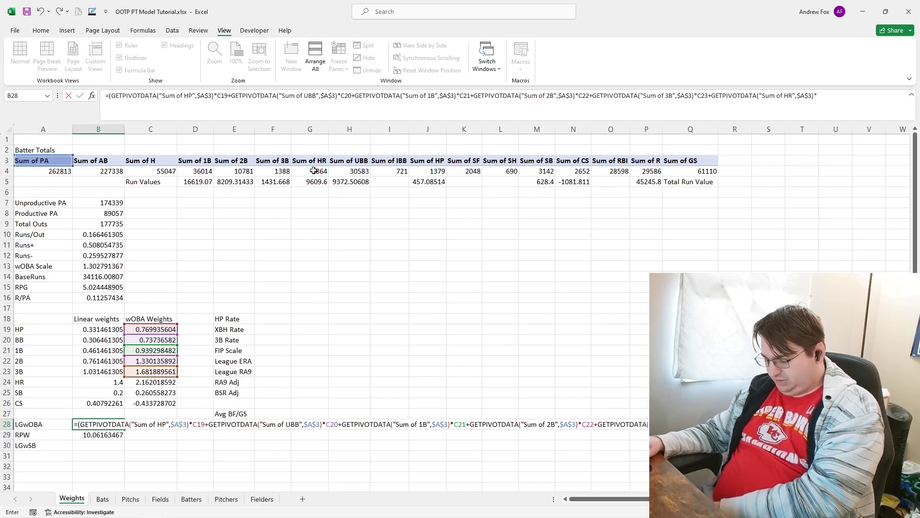
click(153, 382)
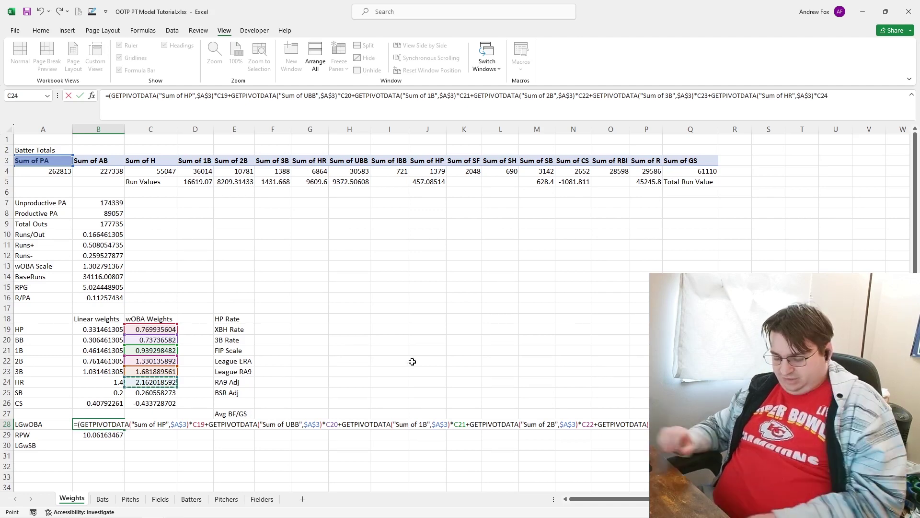
text()/)
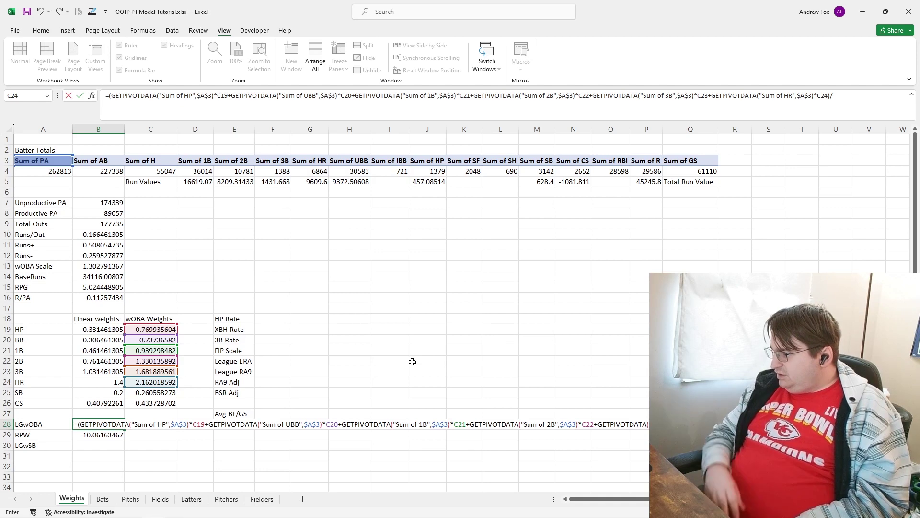
Step: Complete the LGwOBA formula by dividing by the bracketed sum of AB, UBB, HP and SF from the batter totals
click(81, 174)
text(+)
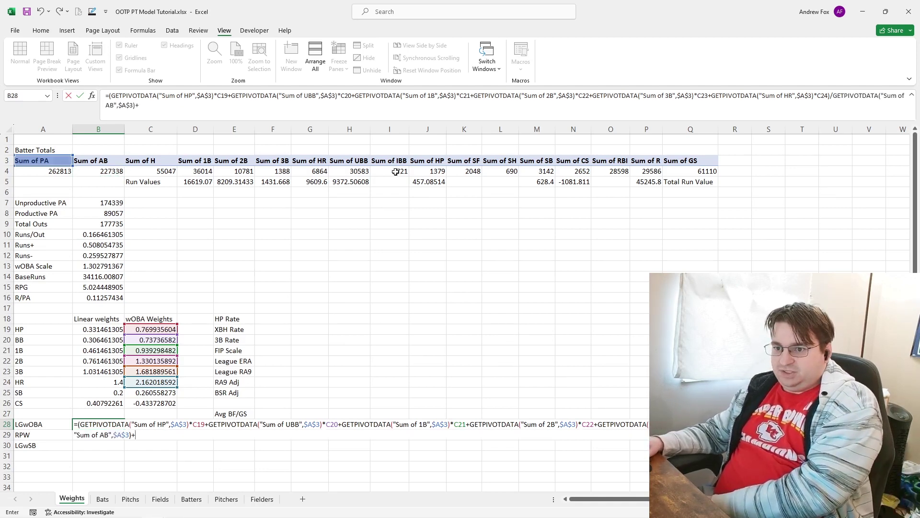
click(346, 173)
text(+)
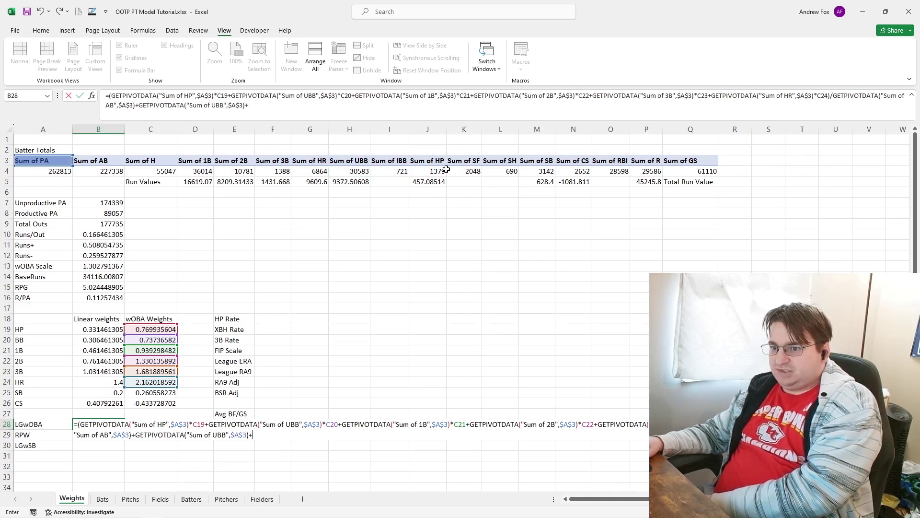
click(429, 175)
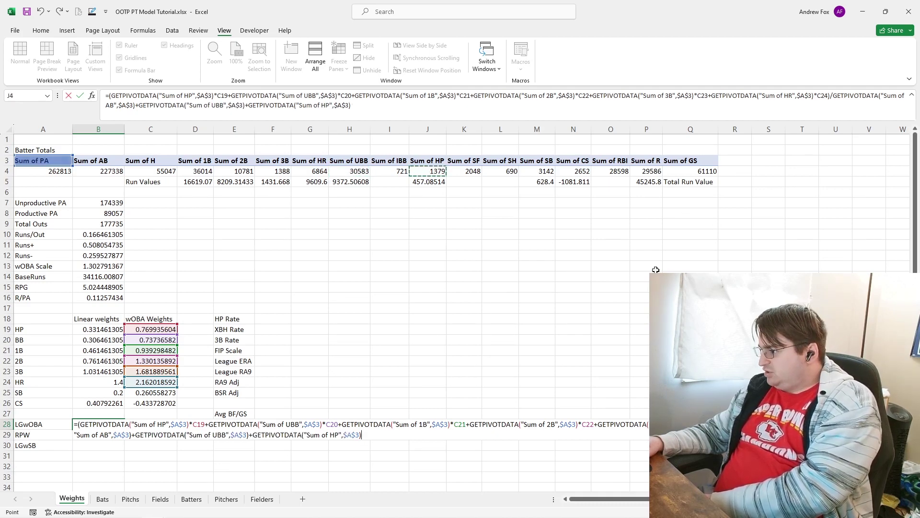
text(+)
click(469, 175)
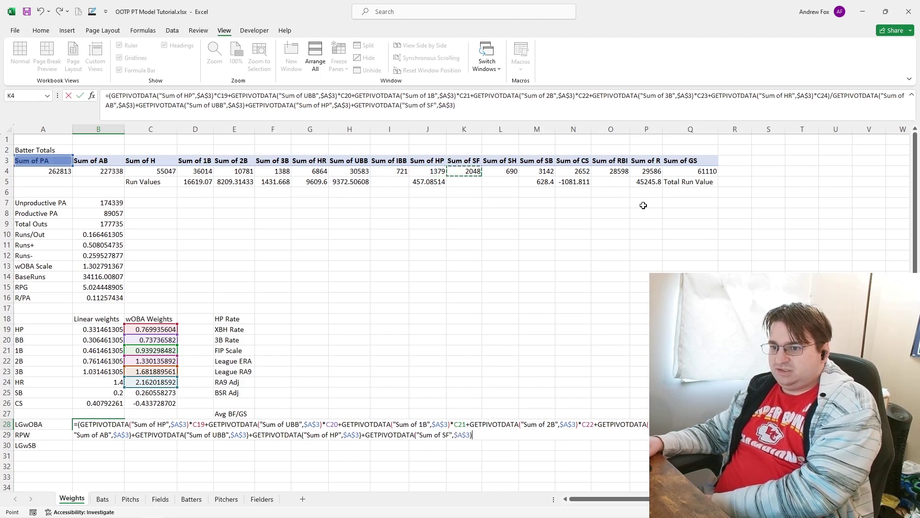
text())
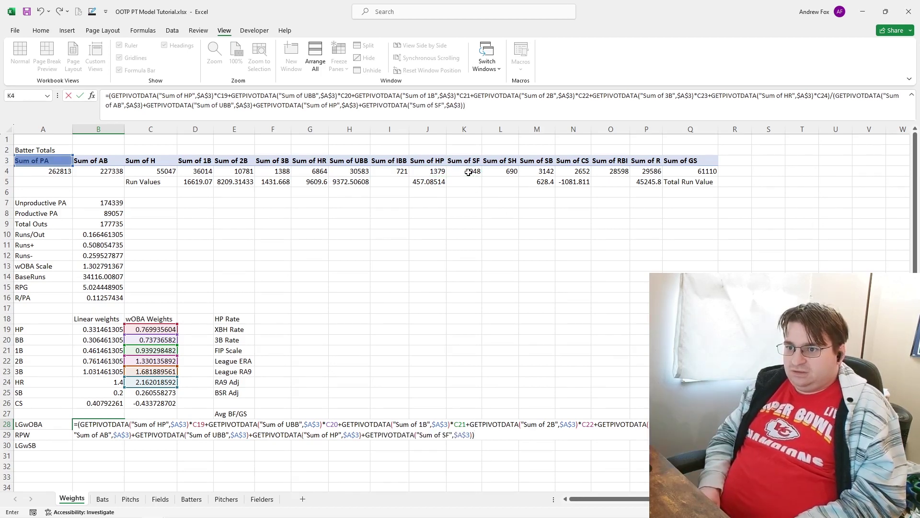
key(Return)
key(Up)
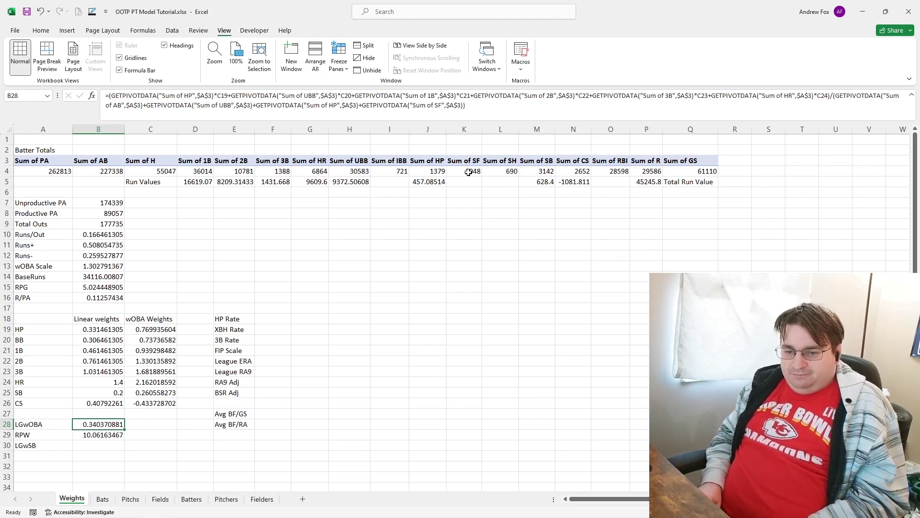
Step: Switch to the FanGraphs Guts! page in the browser and enlarge the wOBA & FIP Constants table to 150% for reading
key(alt+Tab)
key(Down)
key(Right)
key(Right)
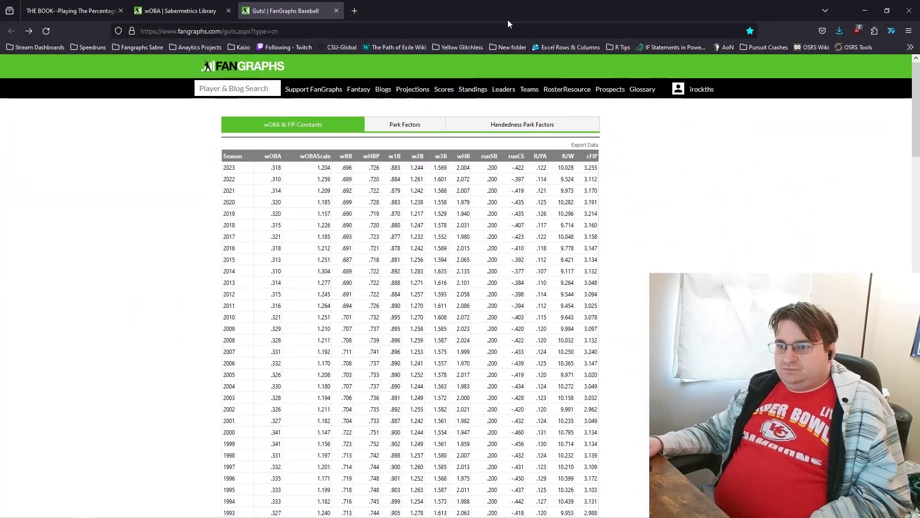
key(ctrl+plus)
key(ctrl+plus)
key(ctrl+plus)
key(ctrl+plus)
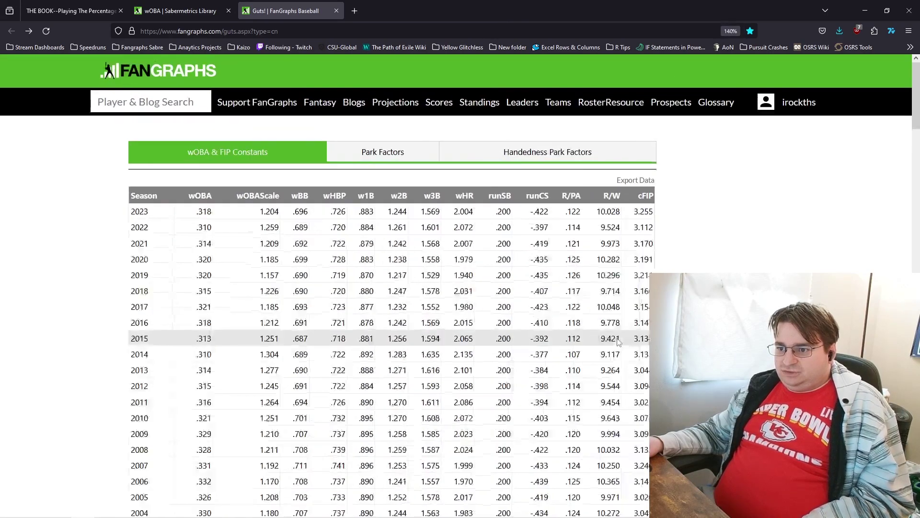
key(ctrl+plus)
scroll(527, 240, down, 4)
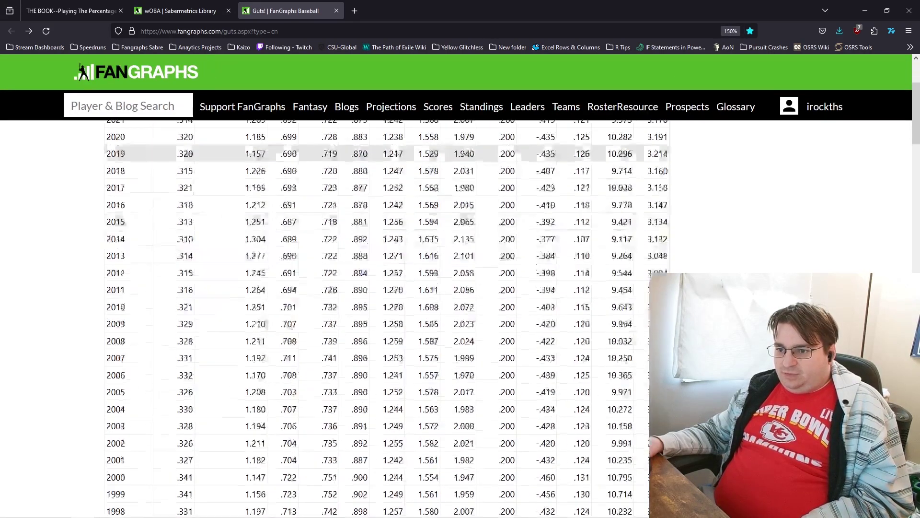
Step: Place the browser beside the workbook and compare LGwOBA with the yearly wOBA values on FanGraphs
drag(474, 14, 919, 146)
click(82, 97)
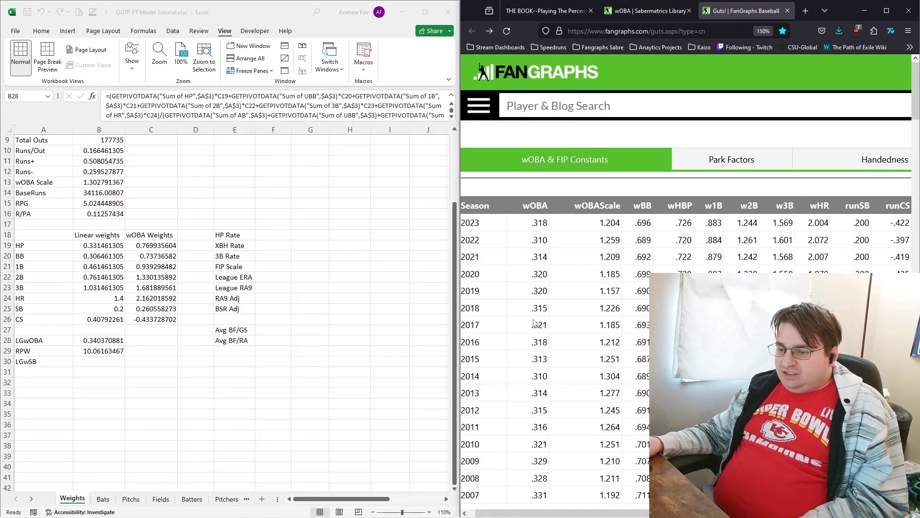
scroll(548, 320, down, 3)
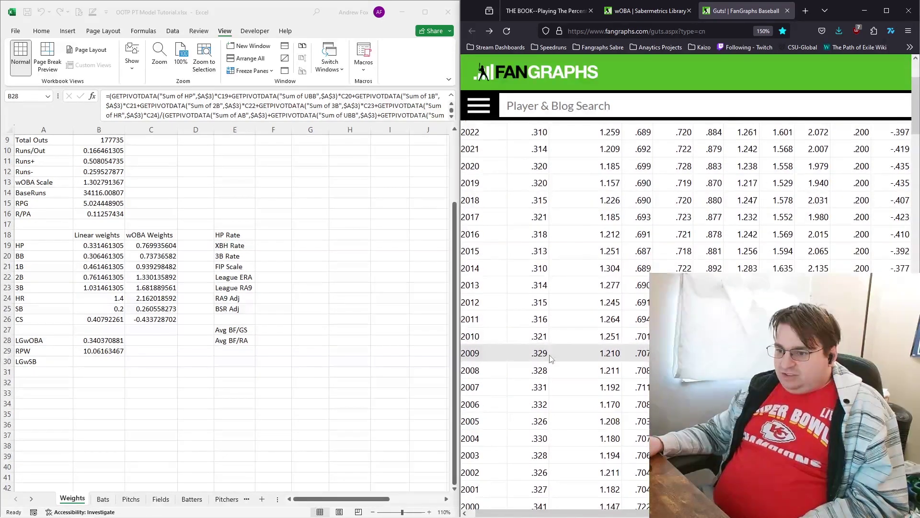
scroll(550, 357, down, 5)
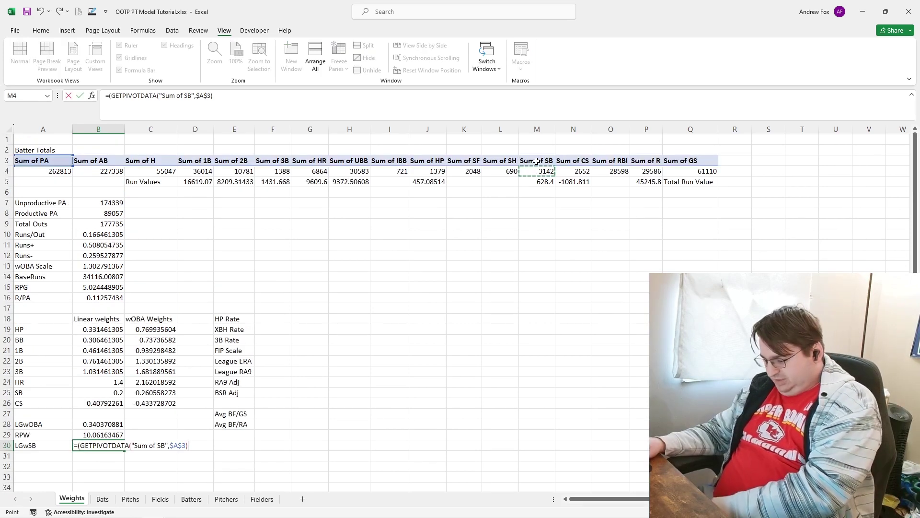
Step: Build the LGwSB numerator in B30 as Sum of SB times C25 plus Sum of CS times C26
text(*)
click(156, 394)
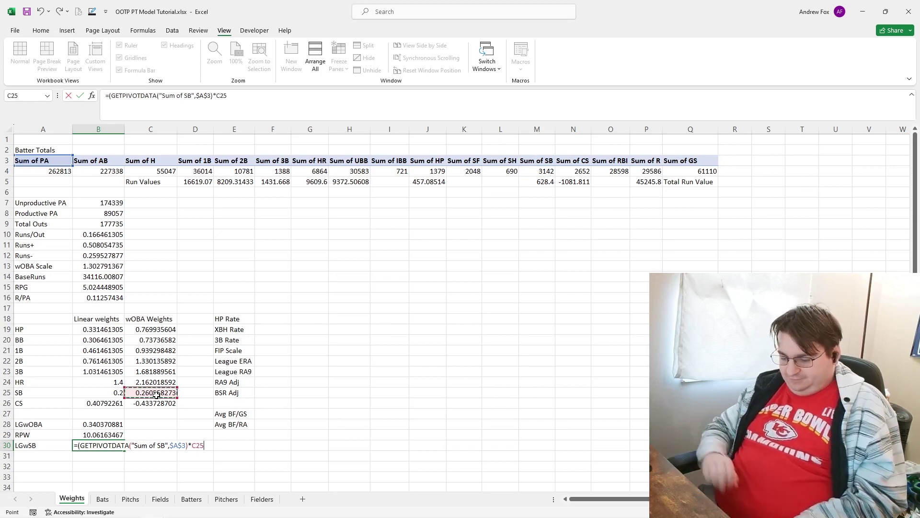
text(=)
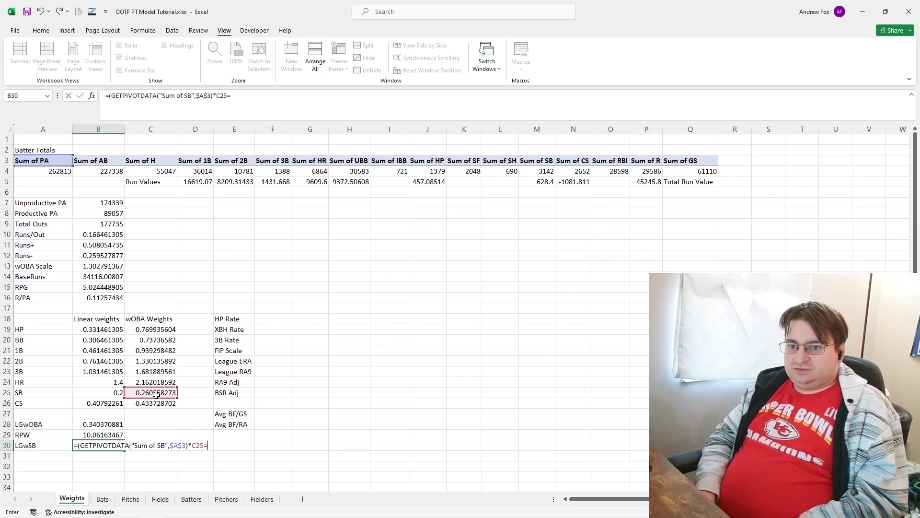
key(BackSpace)
text(+)
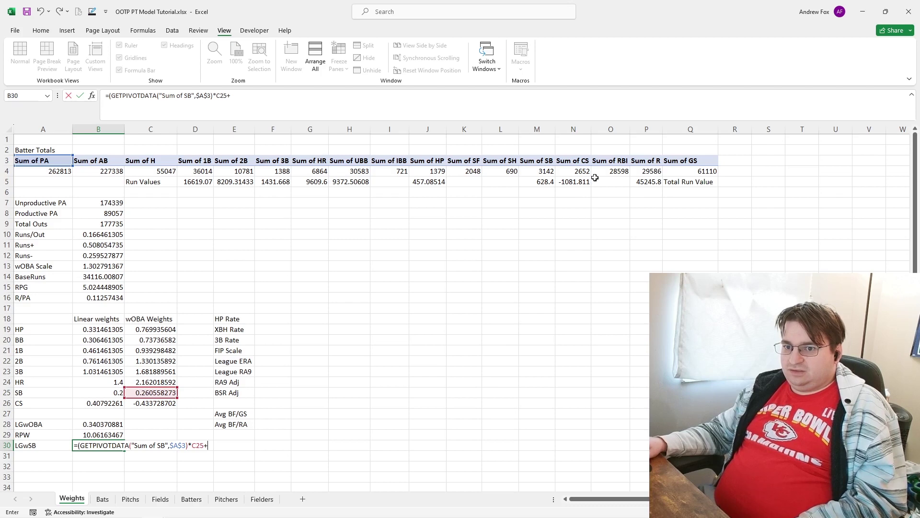
click(580, 171)
text(*)
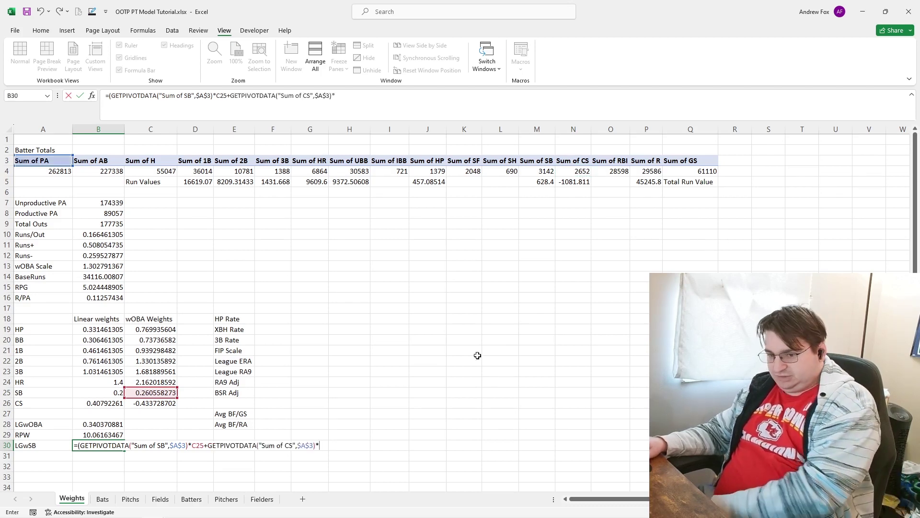
click(136, 405)
text())
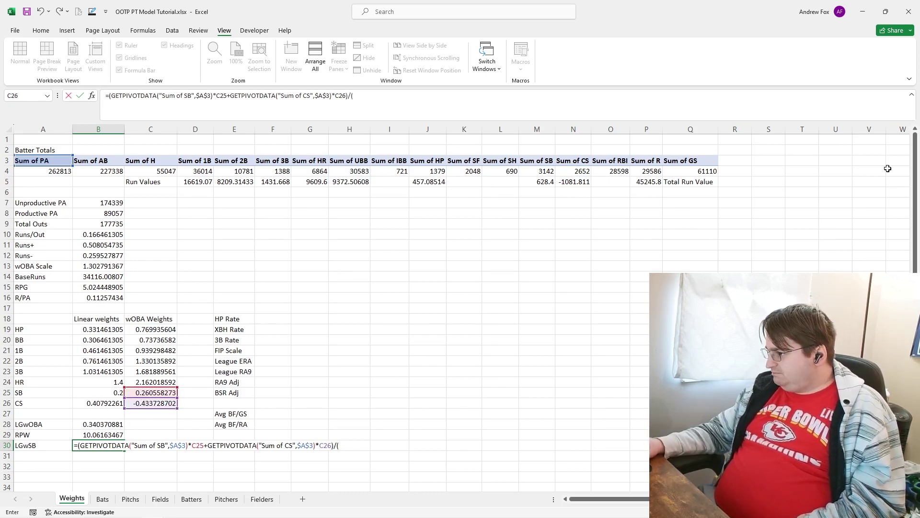
Step: Complete the LGwSB formula by dividing by the sum of 1B, UBB and HP from the batter totals
text(/()
click(199, 168)
text(+)
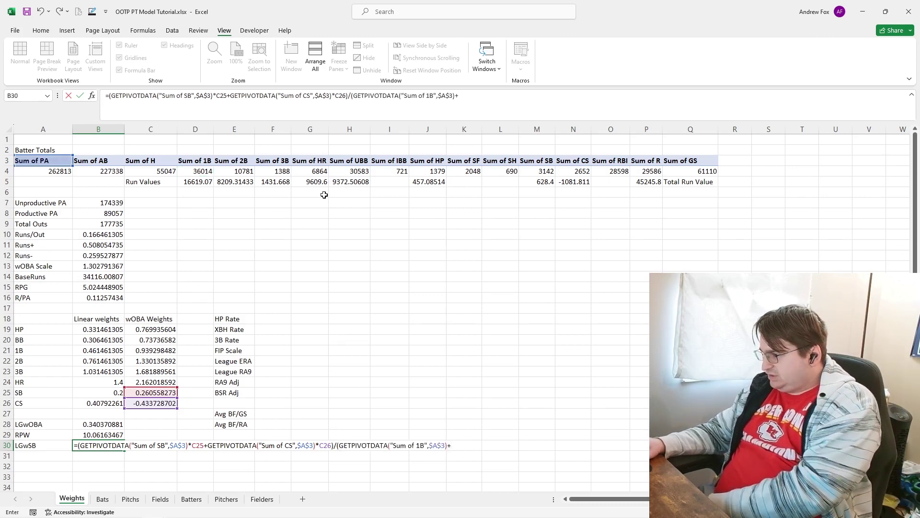
click(350, 171)
text(+)
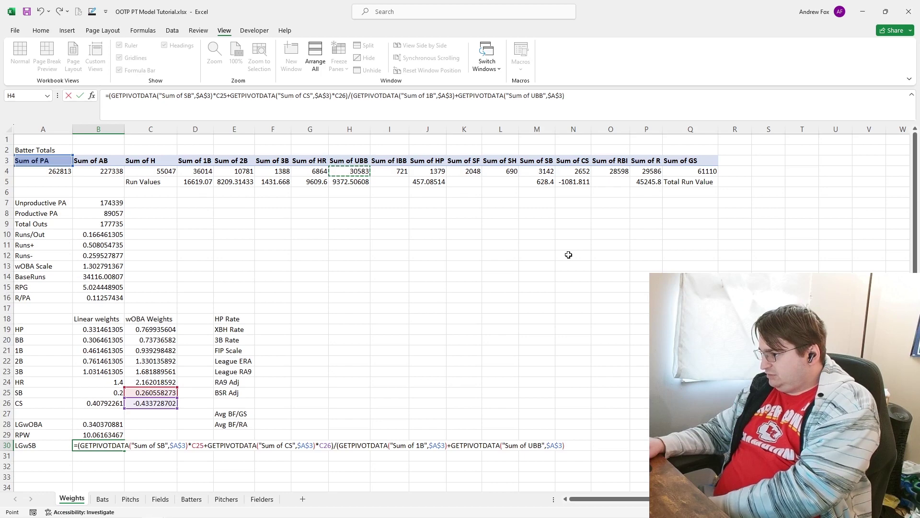
click(445, 174)
key(Return)
key(Up)
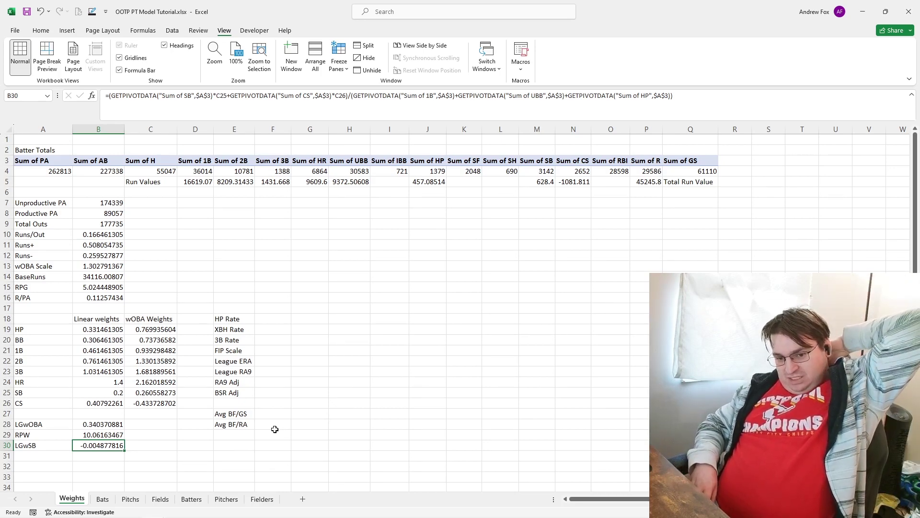
Step: Wrap the LGwSB formula in B30 in a MAX function with 0 as the second argument
text(0)
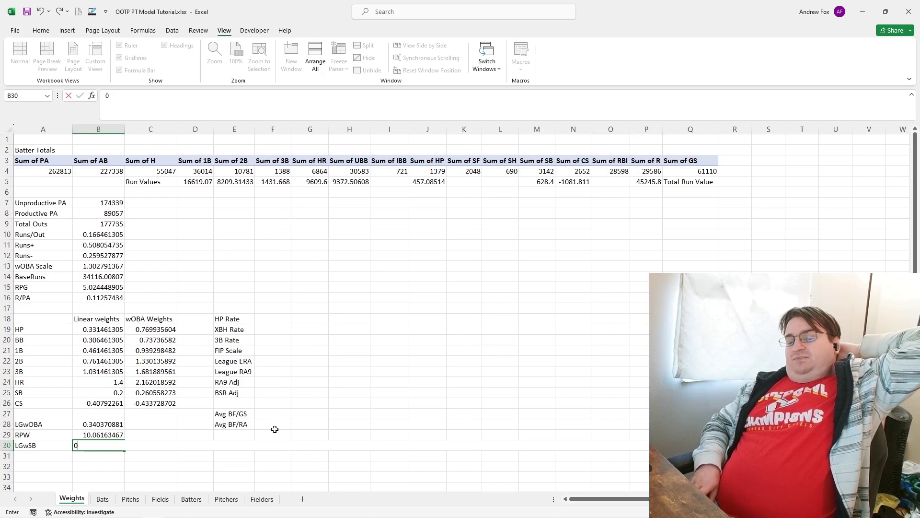
key(Return)
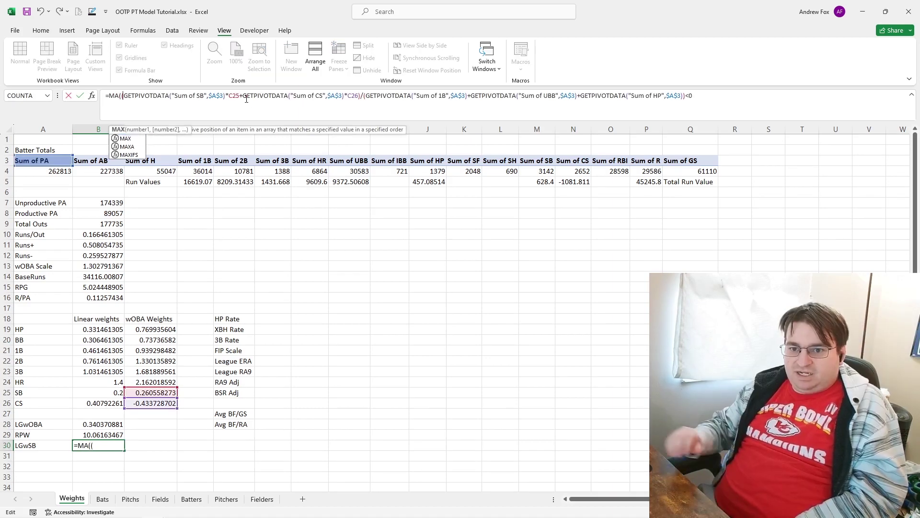
text(X)
click(711, 98)
key(BackSpace)
key(BackSpace)
text(,)
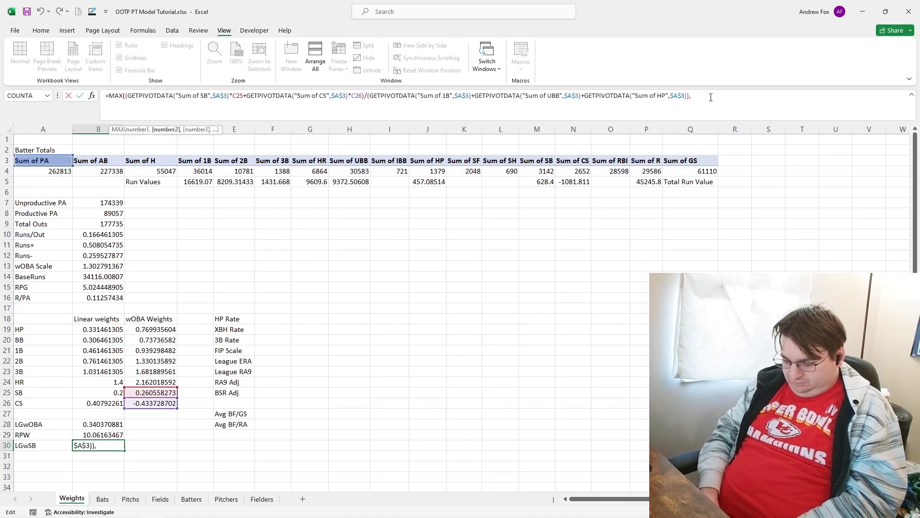
key(Return)
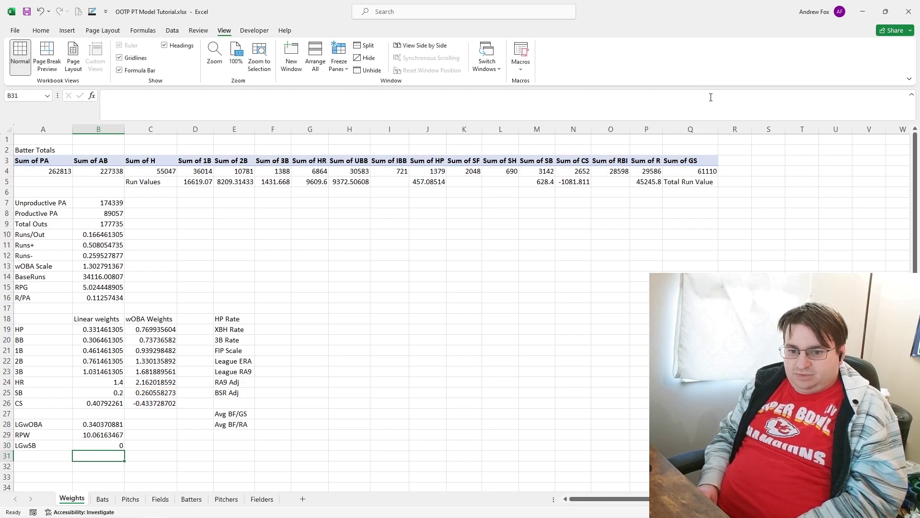
key(Up)
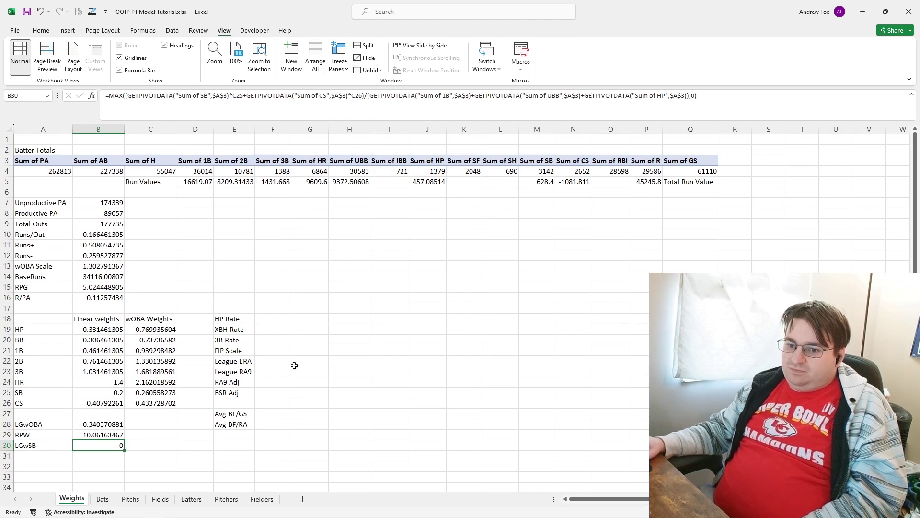
Step: Try adding 1 to the calculated rate inside the MAX function of the LGwSB formula
click(840, 98)
key(Left)
key(Left)
key(Left)
text(+1)
key(Return)
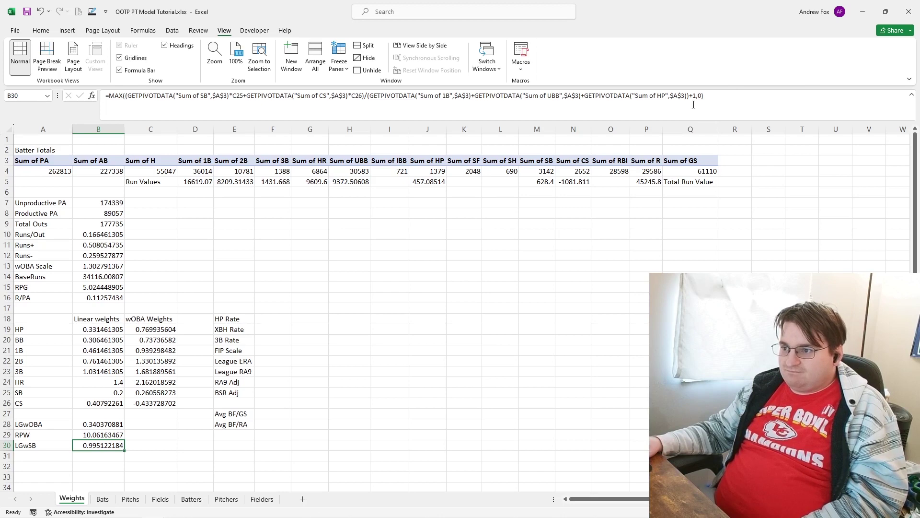
Step: Remove the +1 from the LGwSB formula in B30 and reselect the cell
click(697, 95)
key(BackSpace)
key(BackSpace)
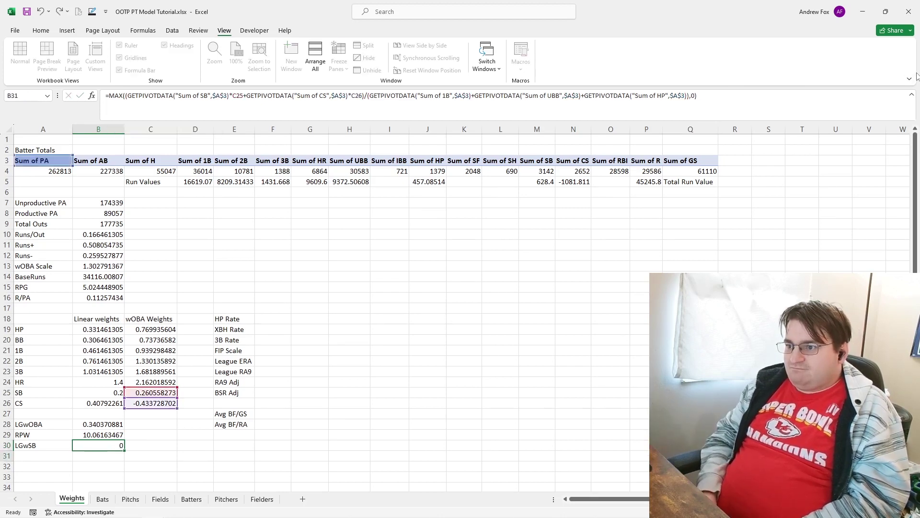
key(Return)
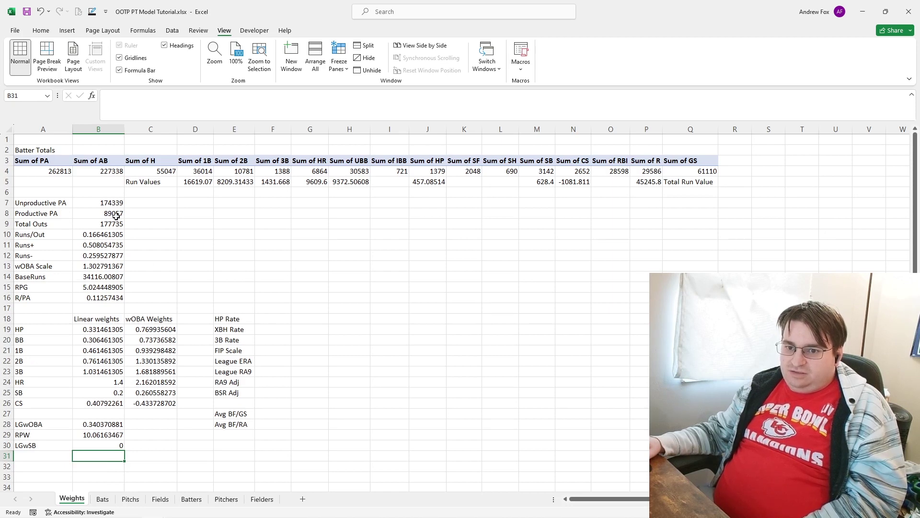
click(113, 444)
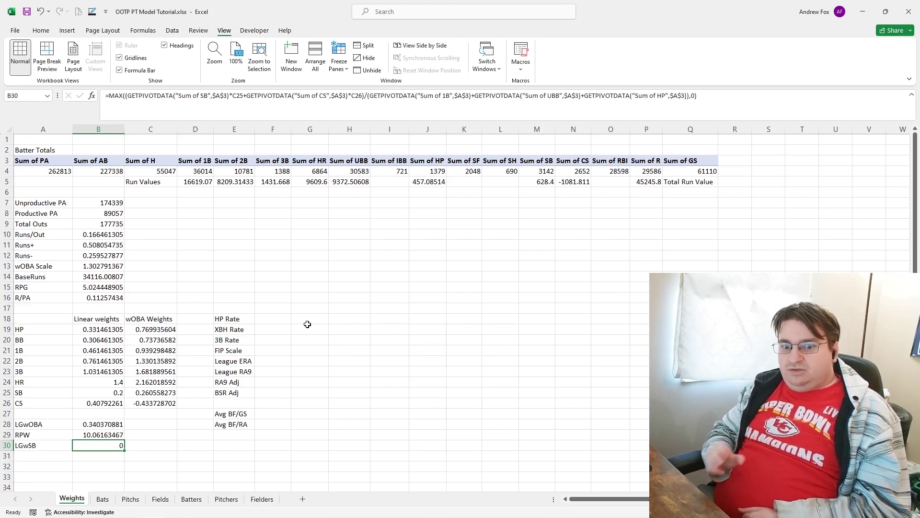
Step: Look over the pitching tables on the Pitchers and Pitchs sheets to find the source for the league pitching totals
click(277, 318)
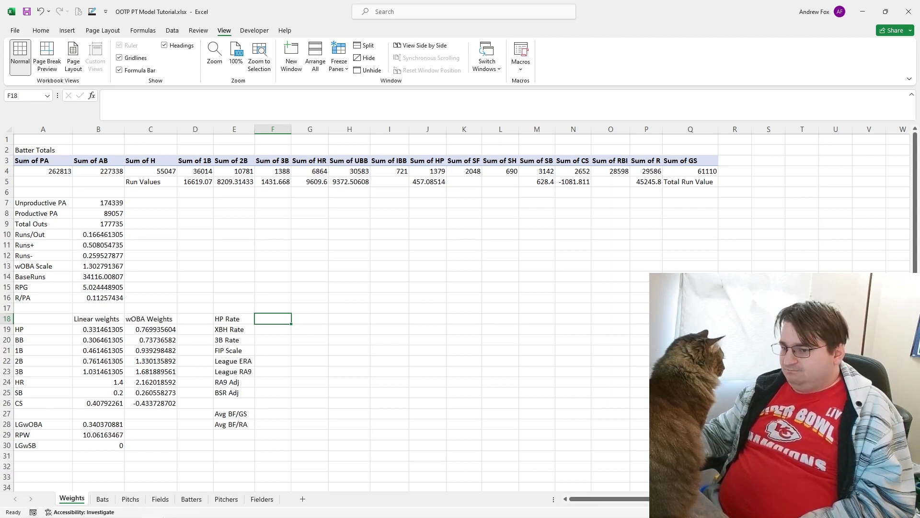
click(227, 499)
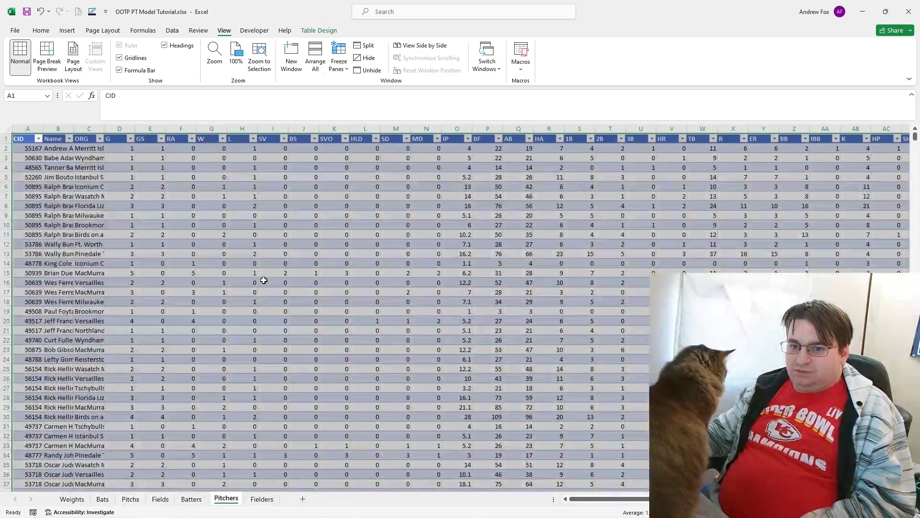
click(34, 149)
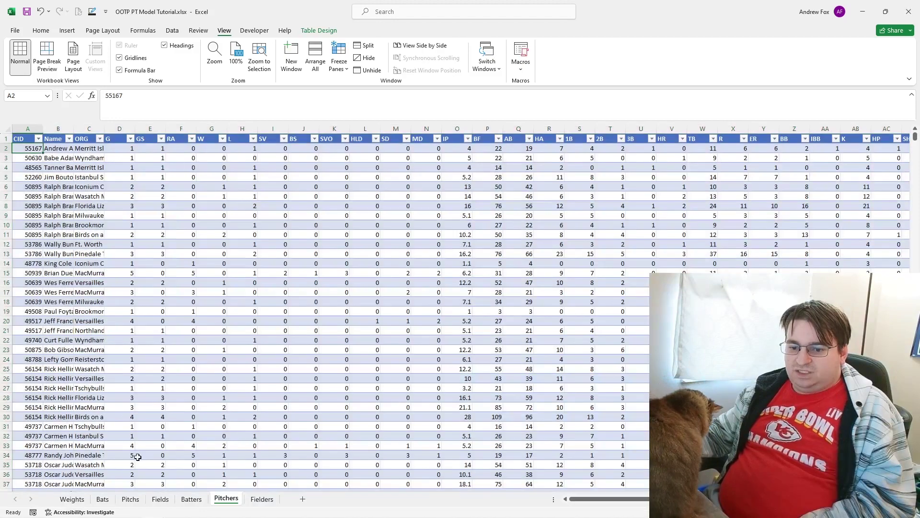
click(130, 499)
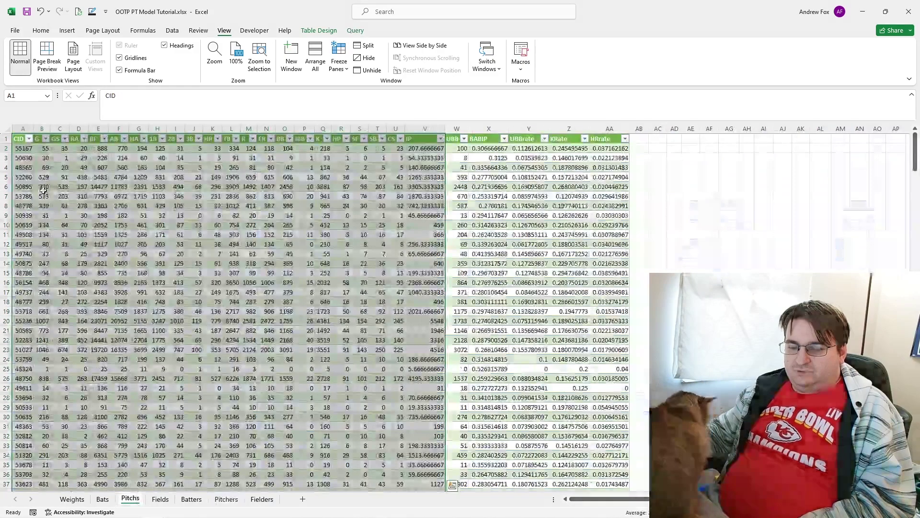
click(27, 149)
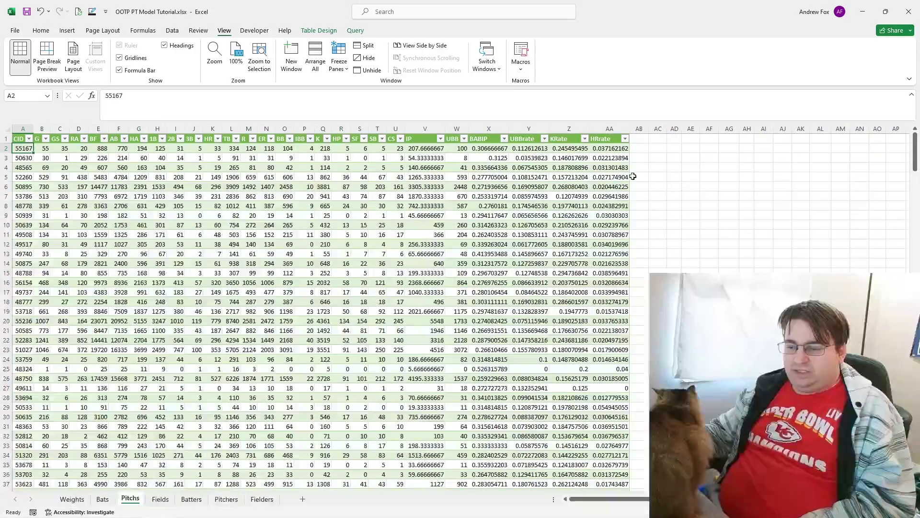
Step: Insert a PivotTable based on the Pitchs sheet's Pitchers table at cell J7 of the existing Weights sheet
click(425, 145)
click(27, 148)
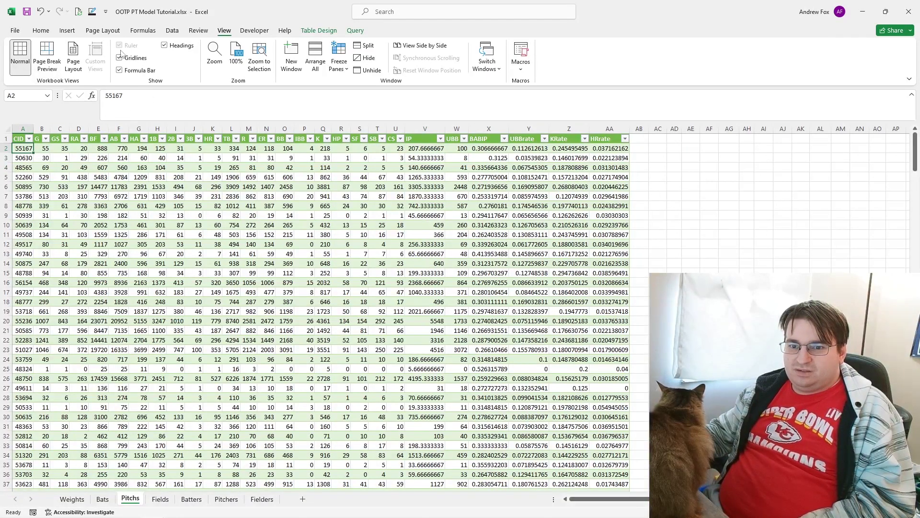
click(67, 32)
click(33, 59)
click(416, 276)
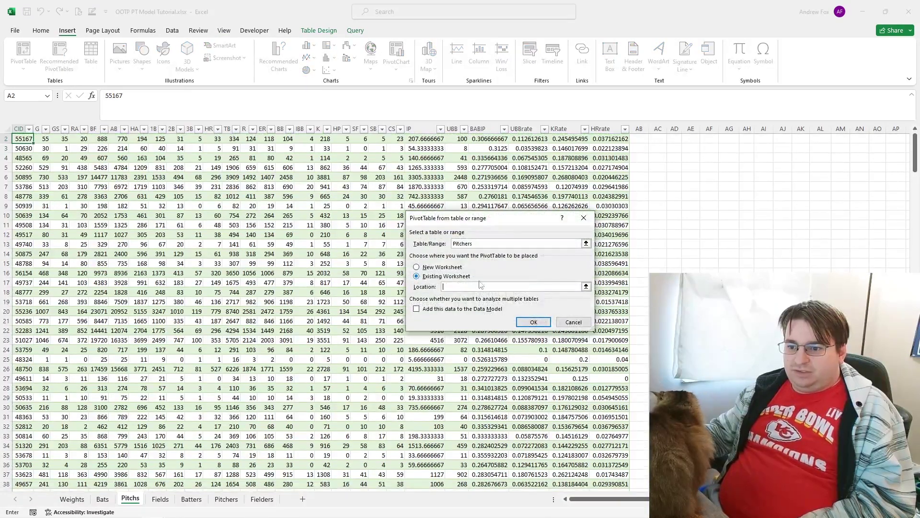
click(587, 288)
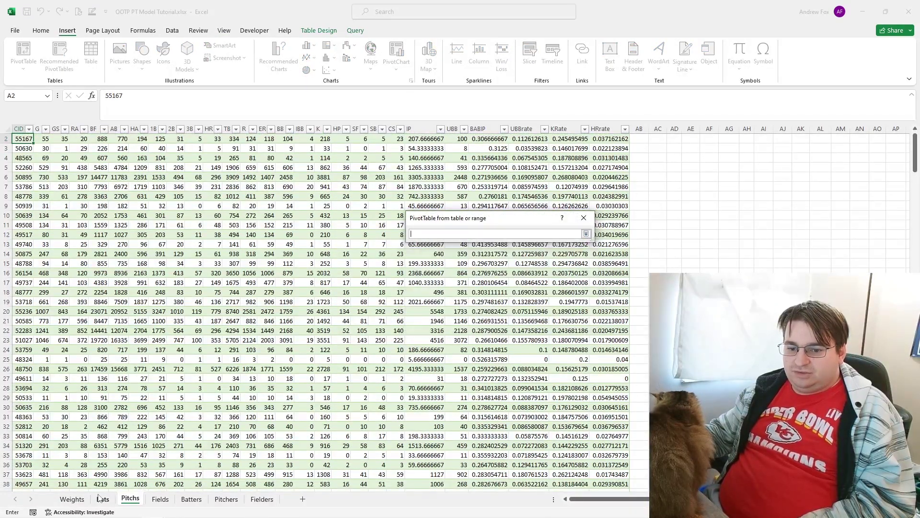
click(72, 498)
drag(492, 218, 143, 194)
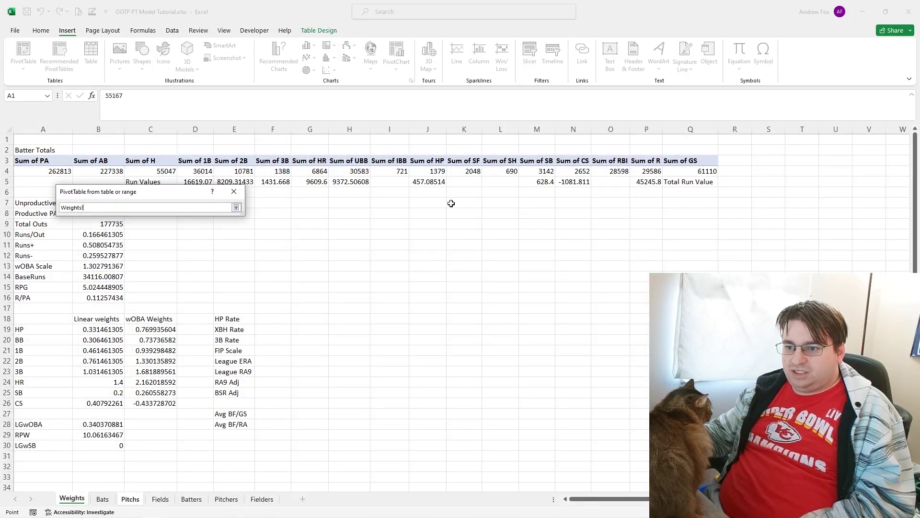
click(429, 206)
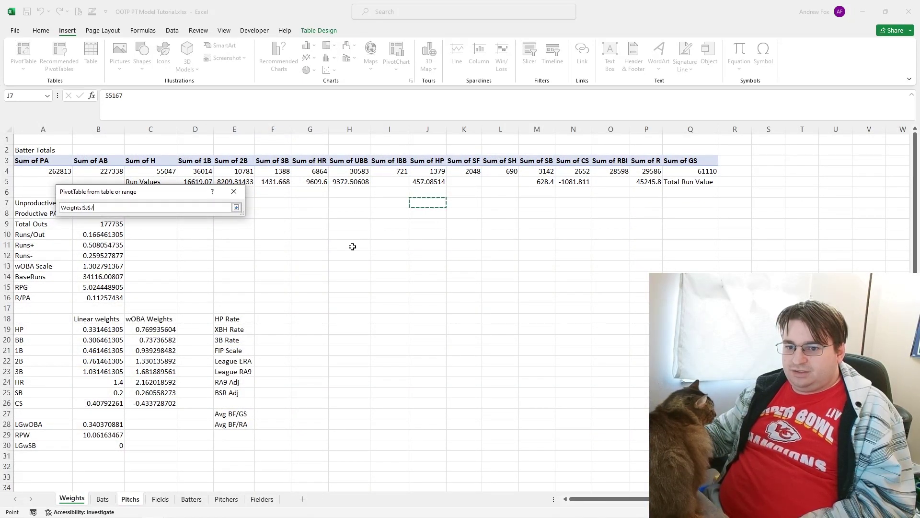
key(Return)
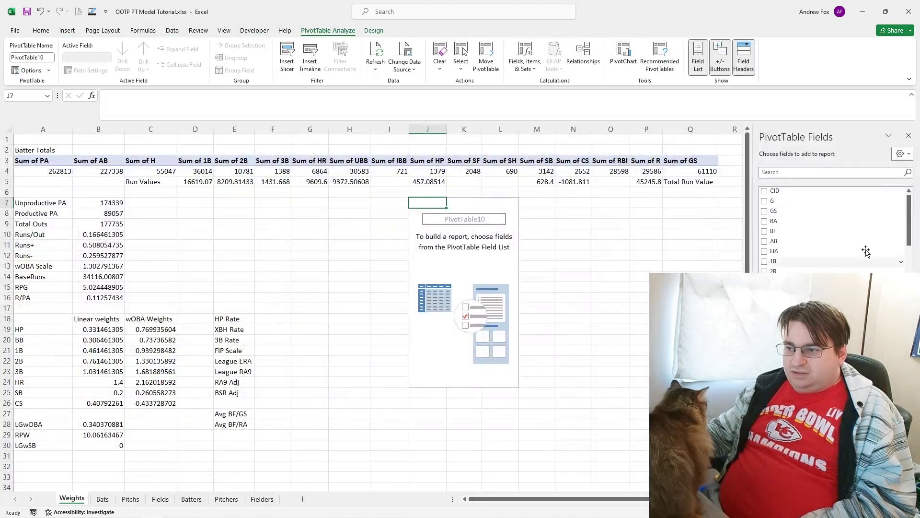
Step: Add the G, IP, R, ER and K sums to the new PivotTable and label it Pitcher Totals in I7
click(764, 201)
scroll(815, 230, down, 10)
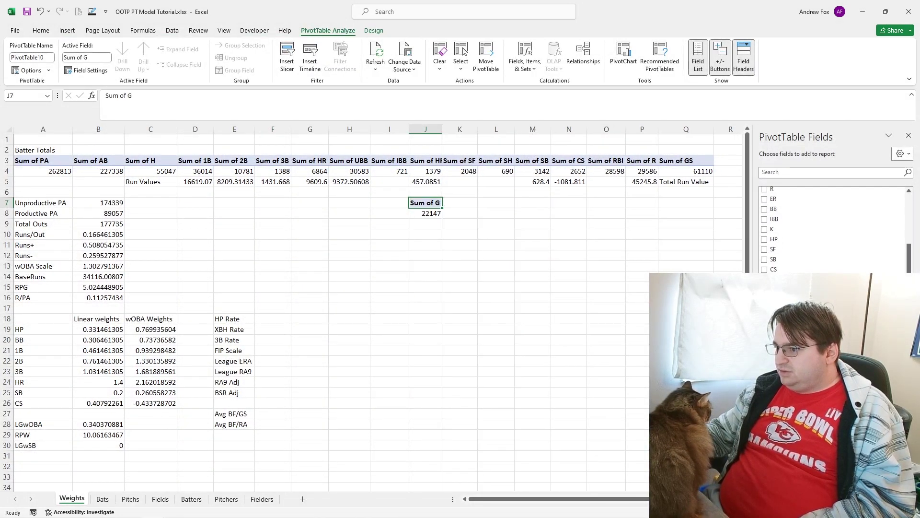
click(764, 249)
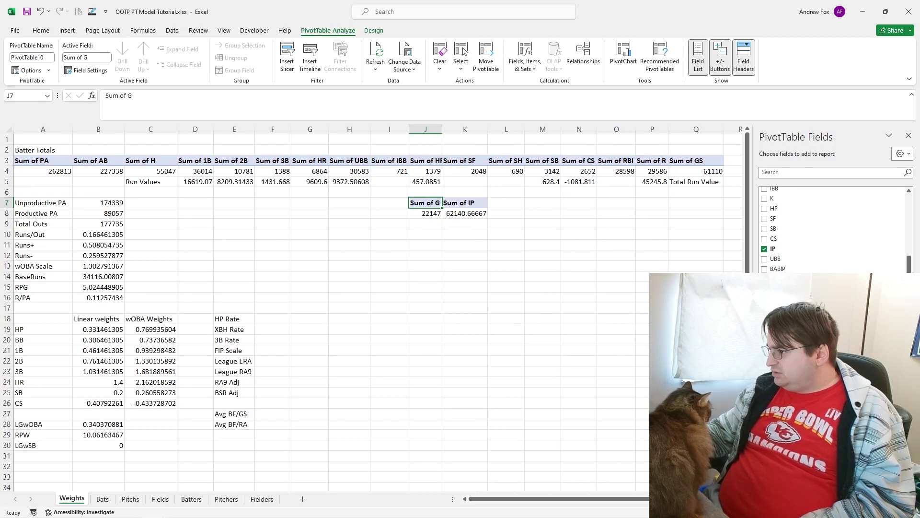
scroll(766, 254, up, 3)
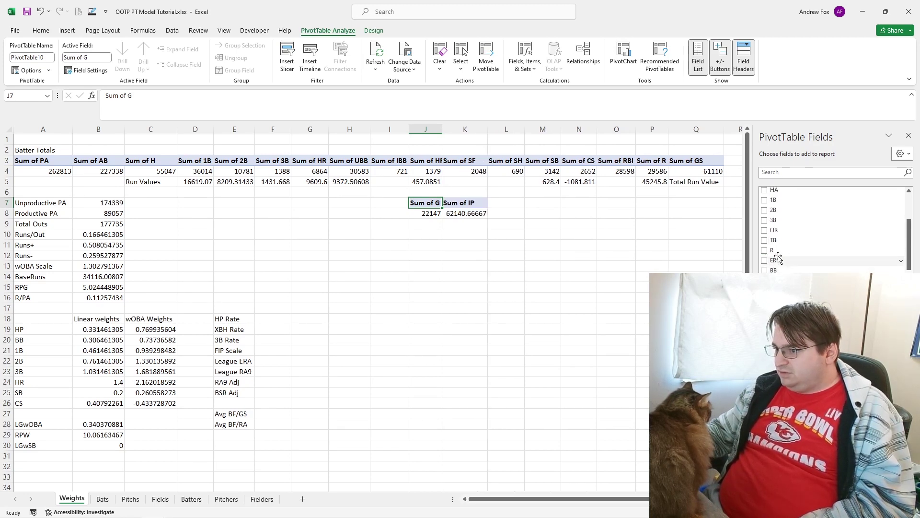
click(764, 250)
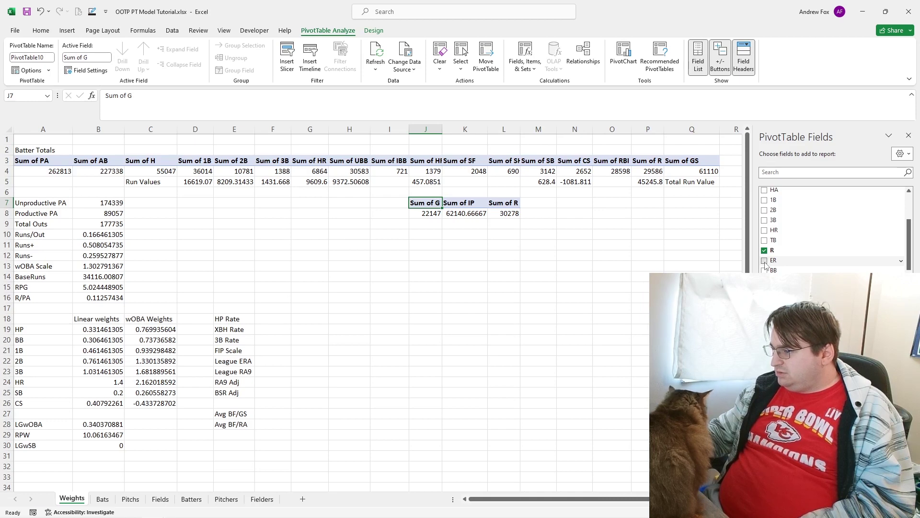
click(764, 261)
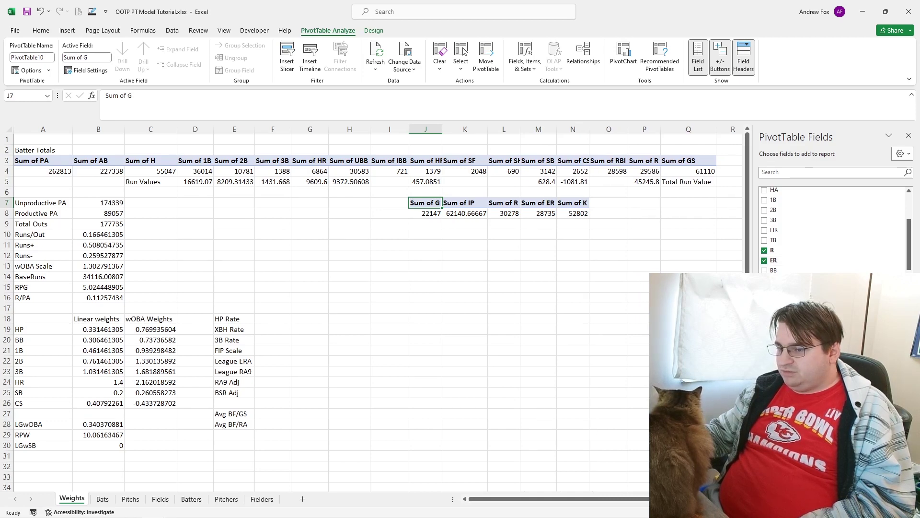
Step: Calculate HP Rate in F18 as Sum of HP divided by Sum of PA from the batter totals
click(273, 319)
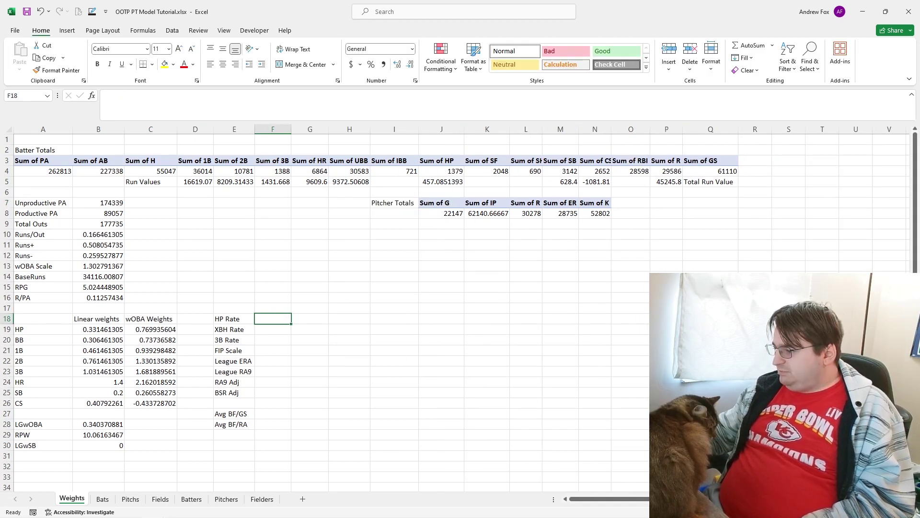
text(=)
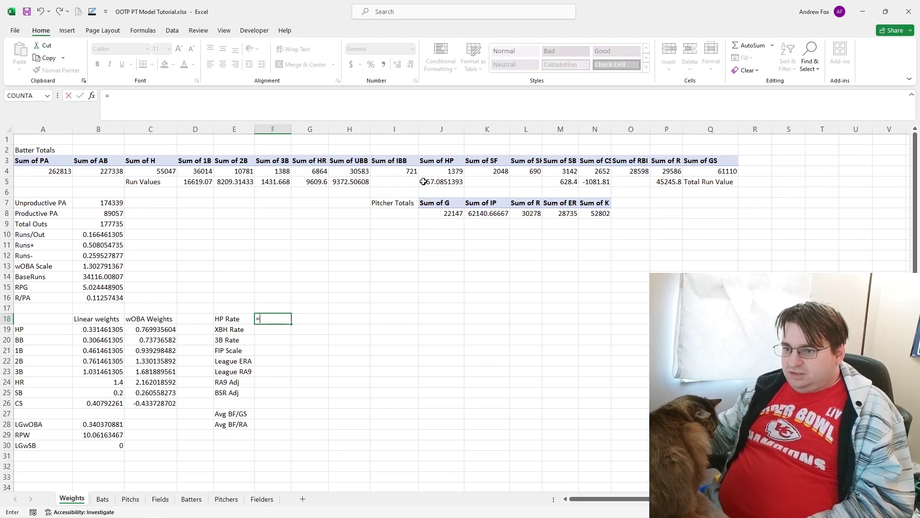
click(441, 170)
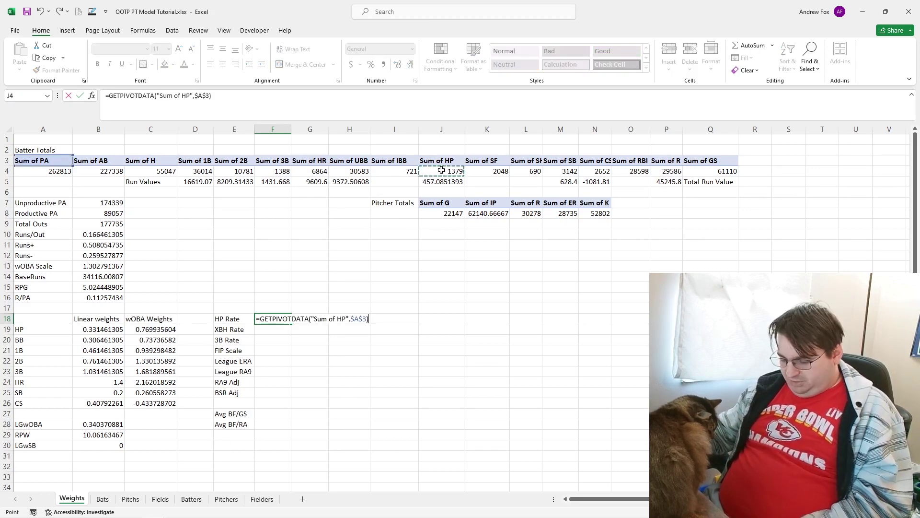
text(/)
click(61, 172)
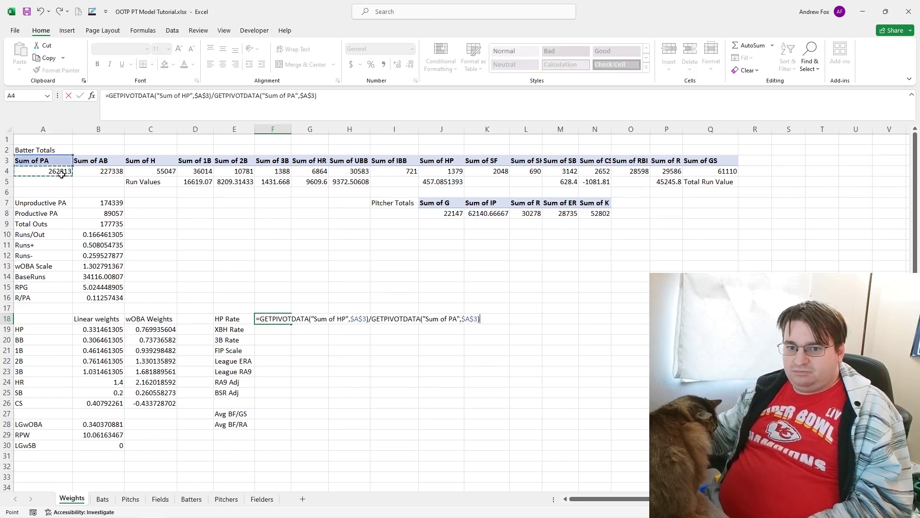
key(Return)
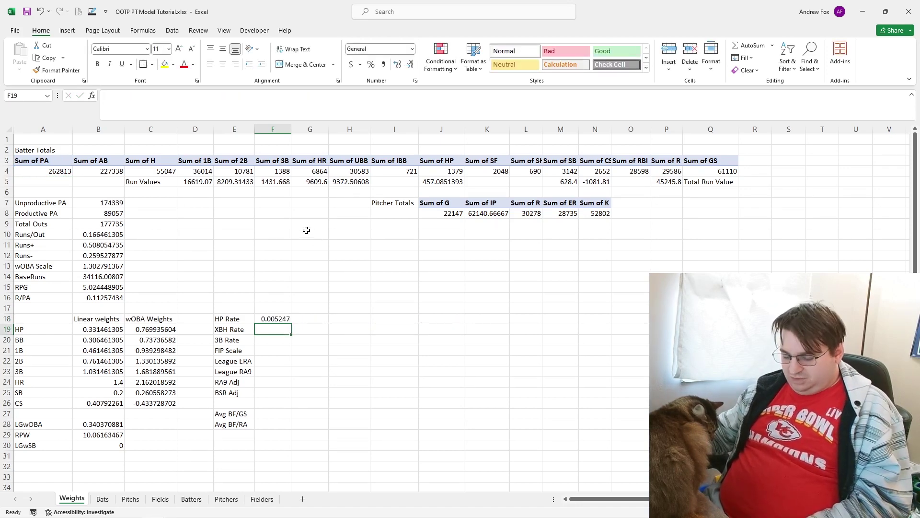
Step: Calculate XBH Rate in F19 as the sum of 2B and 3B divided by H minus HR from the batter totals
text(=)
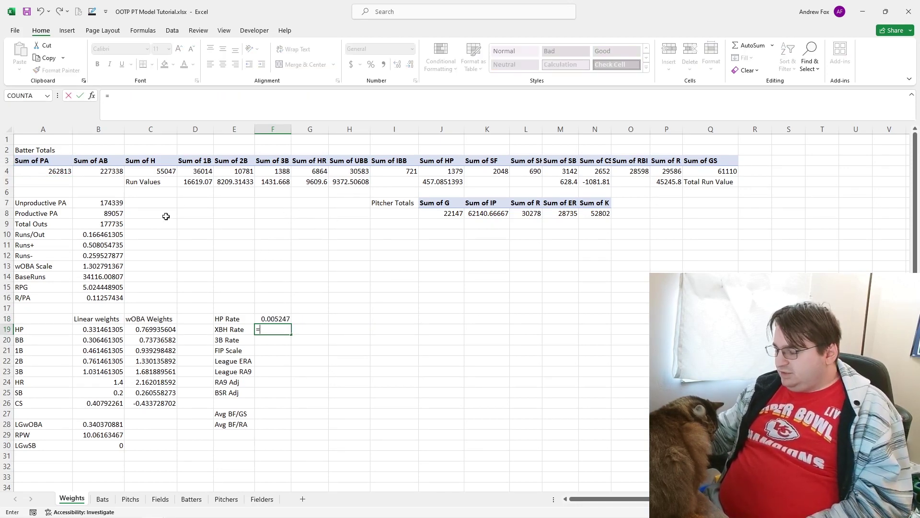
text(()
click(229, 172)
text(+)
click(272, 172)
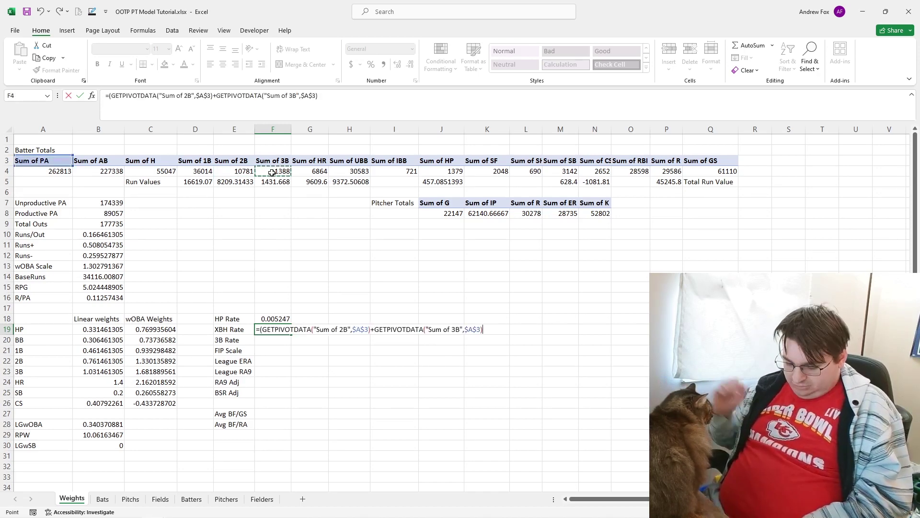
text())
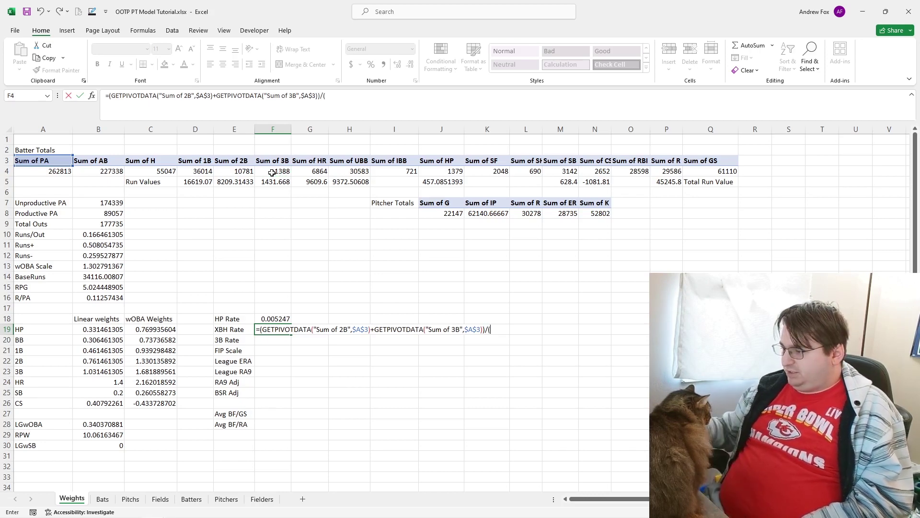
text(/()
click(171, 171)
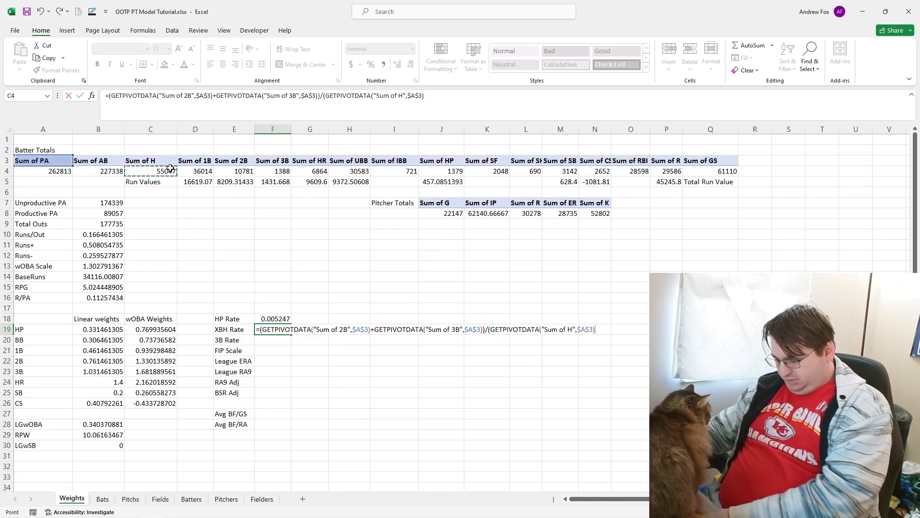
text(-)
click(303, 170)
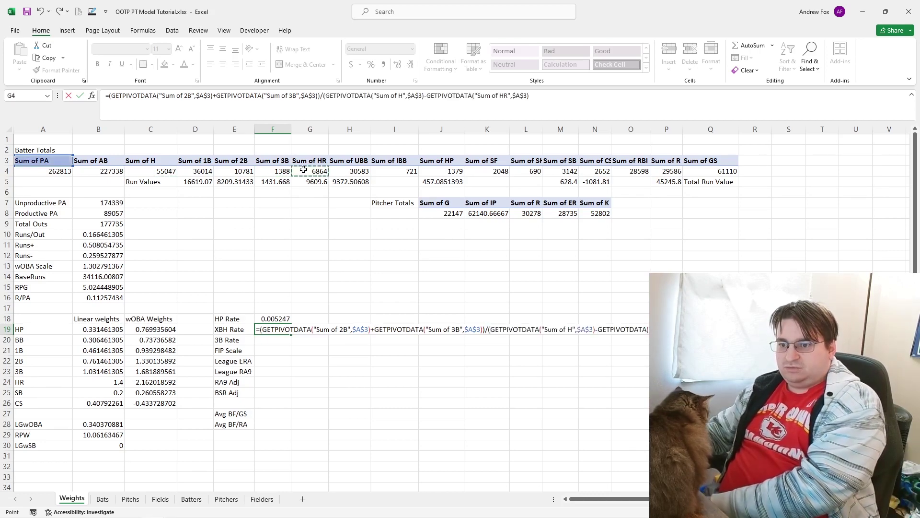
text())
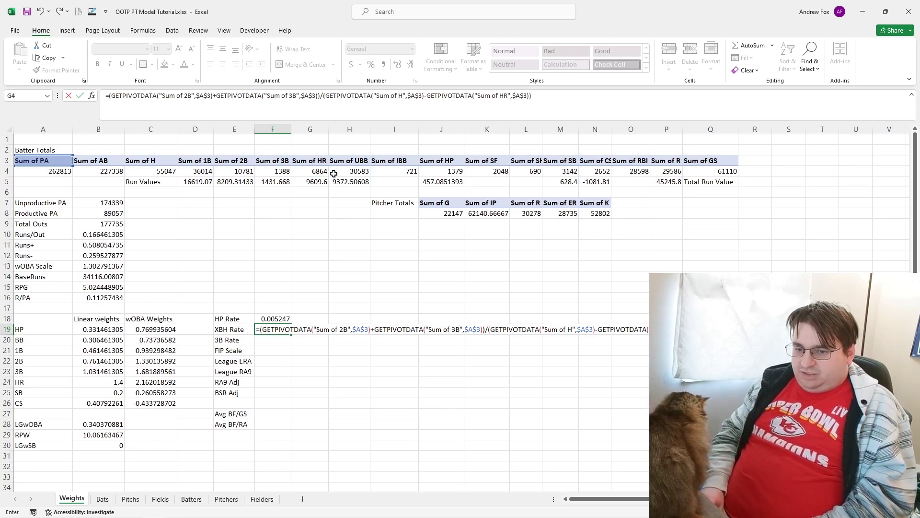
key(Return)
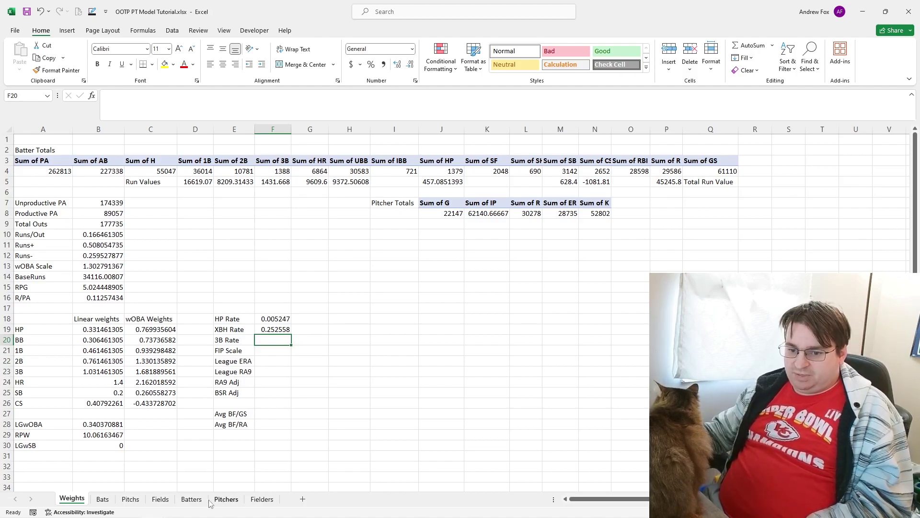
Step: Check the XBHrate and 3Brate columns on the Bats sheet, then return to the Weights sheet
click(191, 500)
click(105, 500)
scroll(545, 182, up, 1)
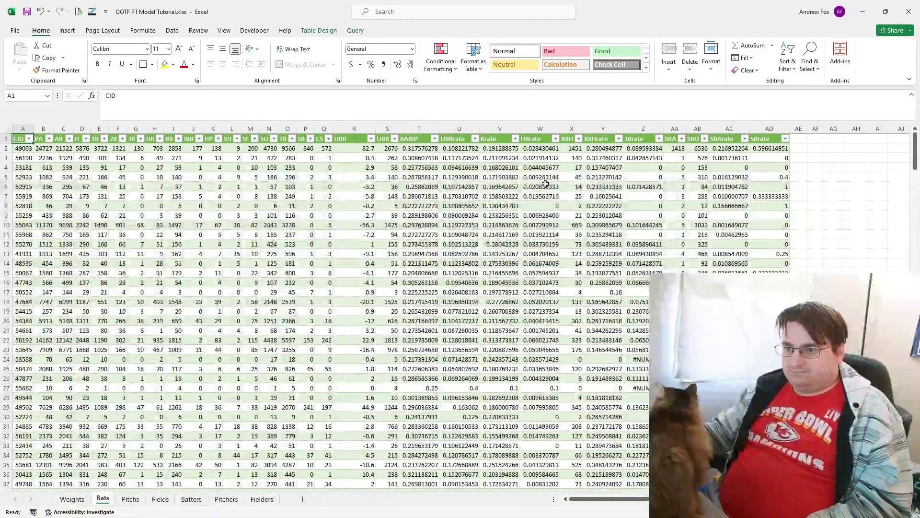
click(604, 150)
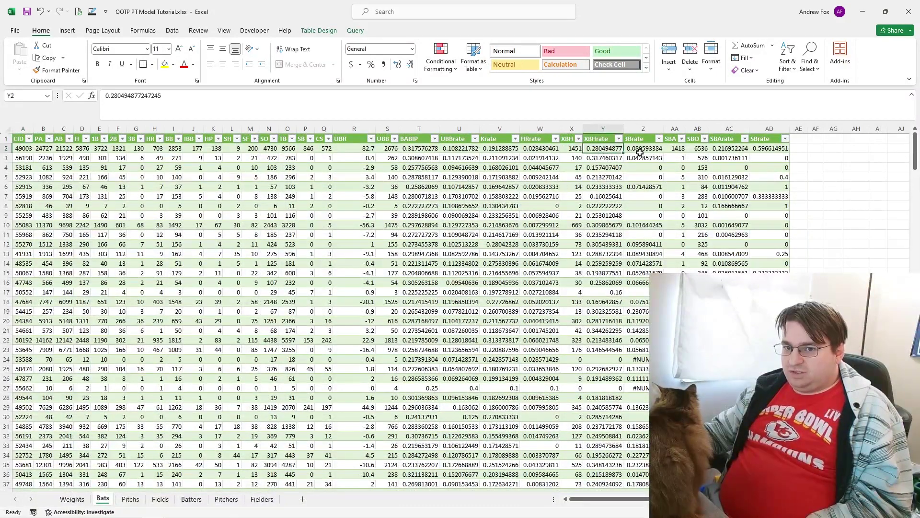
click(640, 152)
click(75, 500)
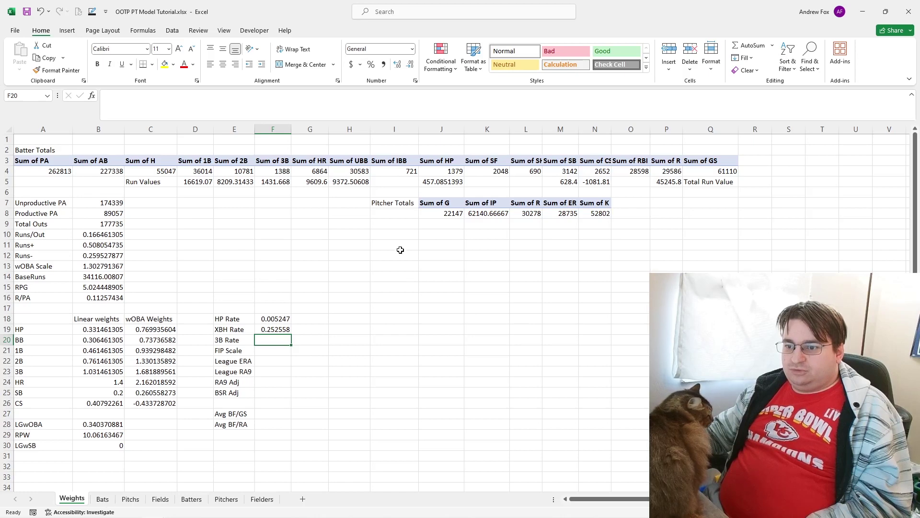
Step: Calculate 3B Rate in F20 as Sum of 3B divided by the sum of 2B and 3B from the batter totals
double_click(542, 133)
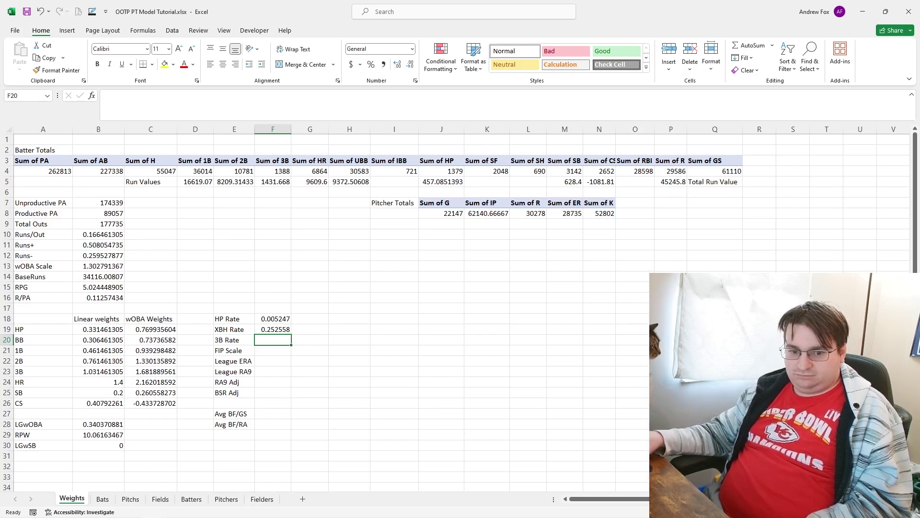
text(=)
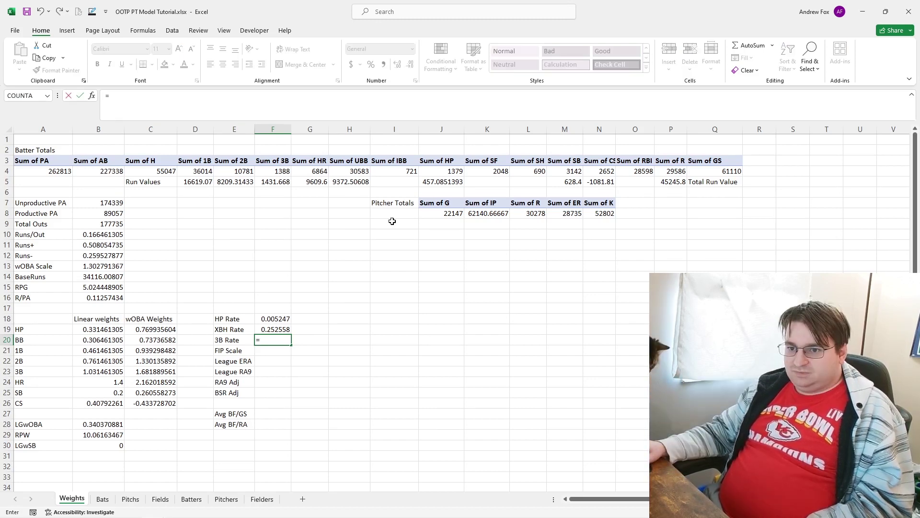
click(269, 172)
text(/()
click(239, 171)
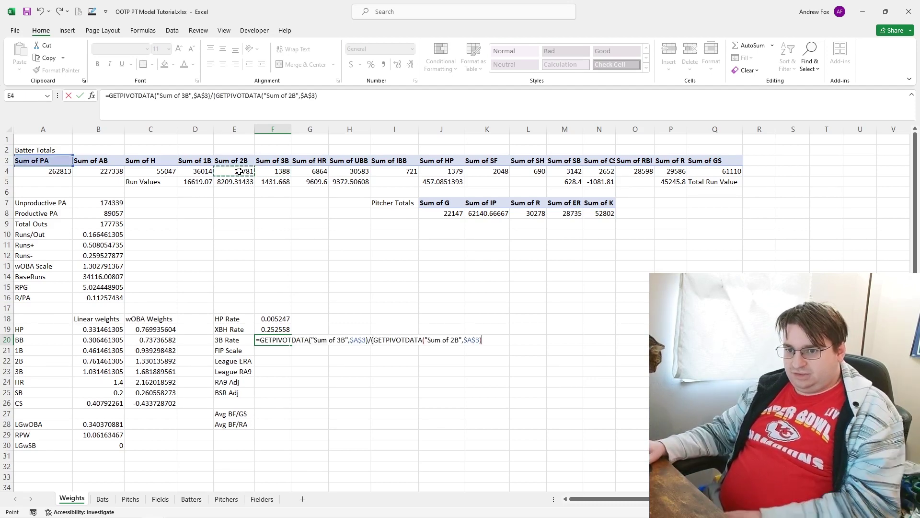
text(+)
click(273, 171)
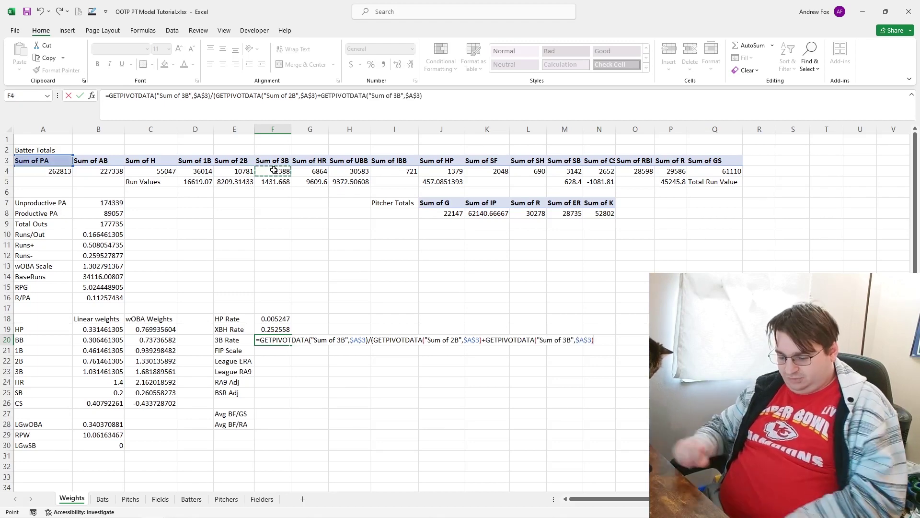
key(Return)
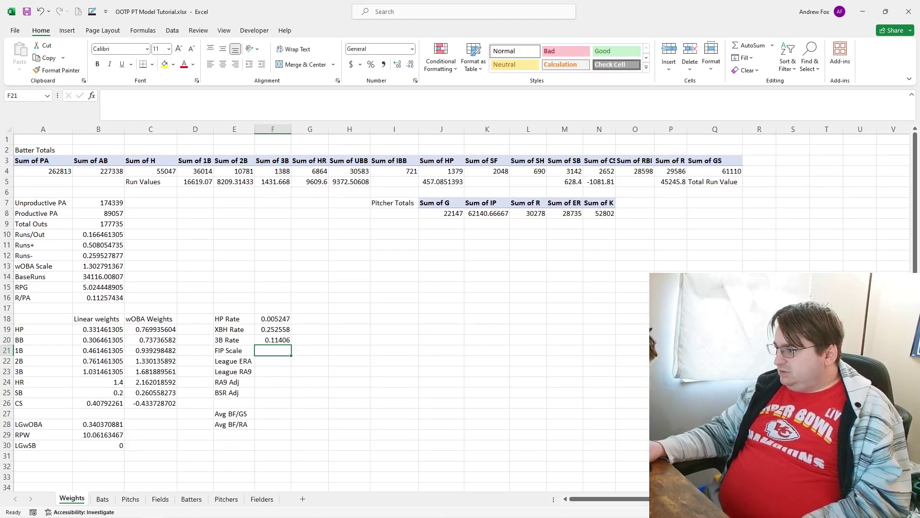
Step: Calculate League ERA in F22 as Sum of ER divided by Sum of IP, times 9, from the pitcher totals
click(275, 363)
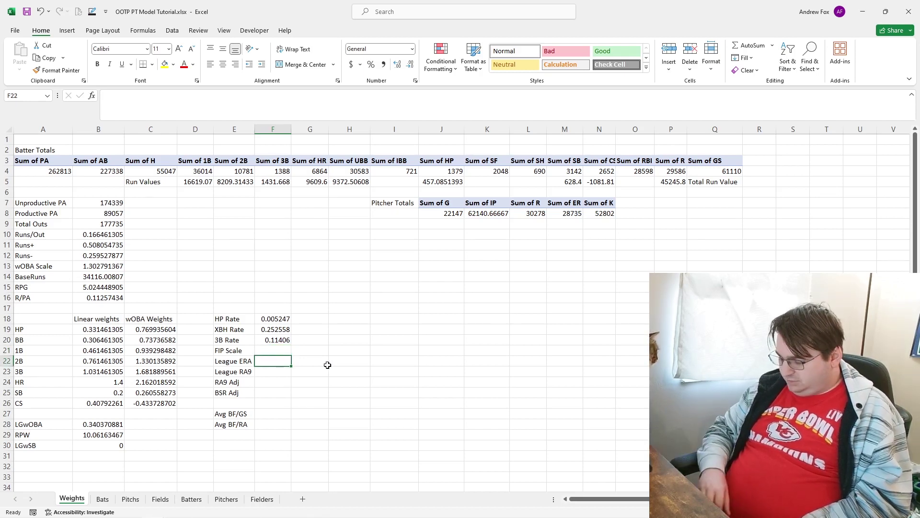
text(=)
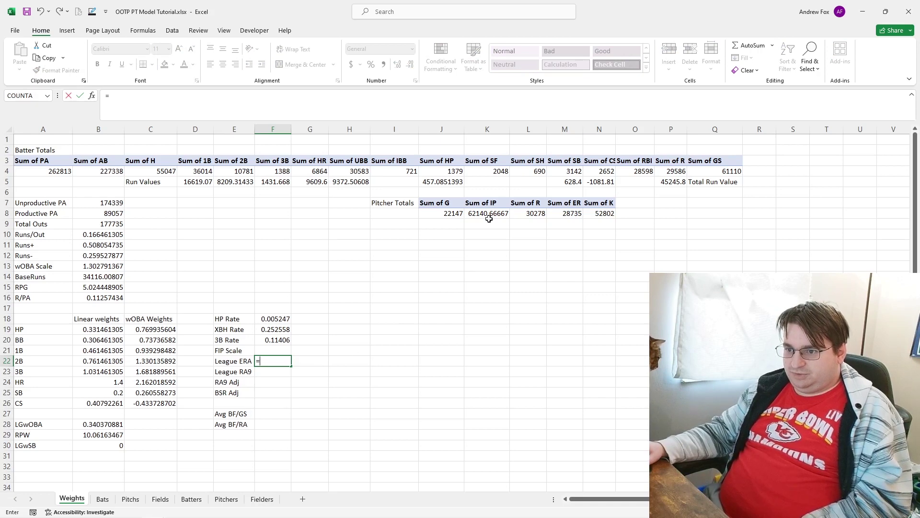
click(551, 214)
text(/)
click(493, 213)
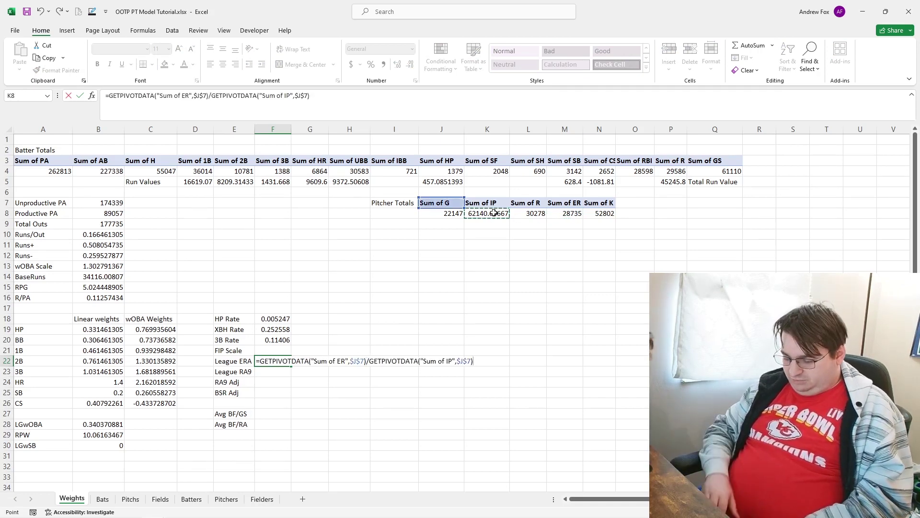
text(*)
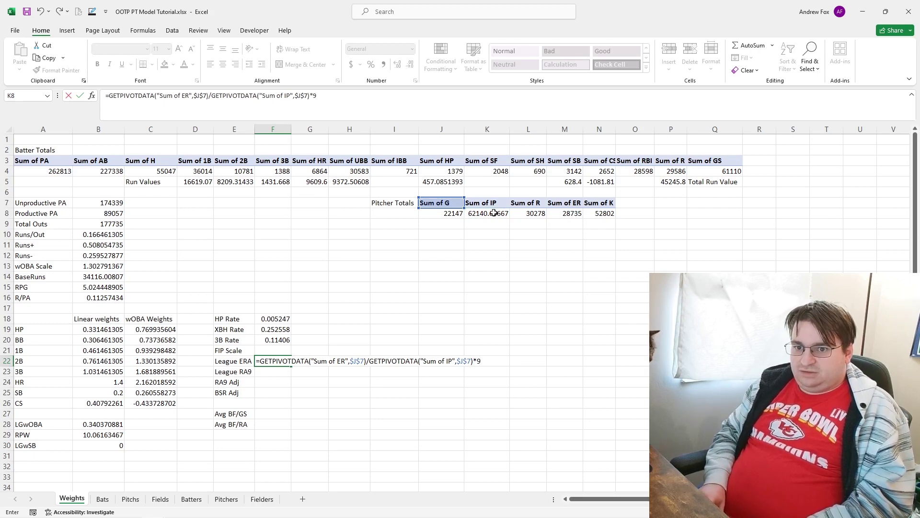
key(Return)
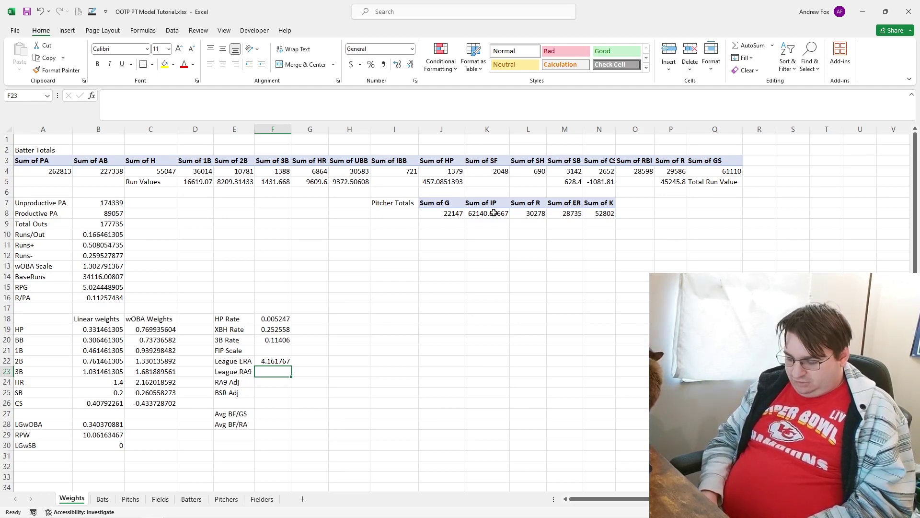
Step: Calculate League RA9 in F23 as Sum of R divided by Sum of IP, times 9, from the pitcher totals
text(=)
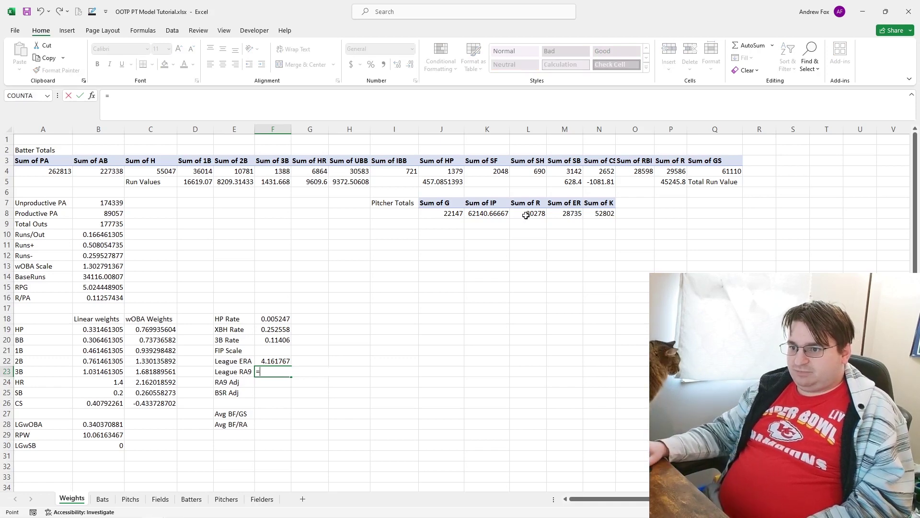
click(525, 215)
text(/)
click(489, 212)
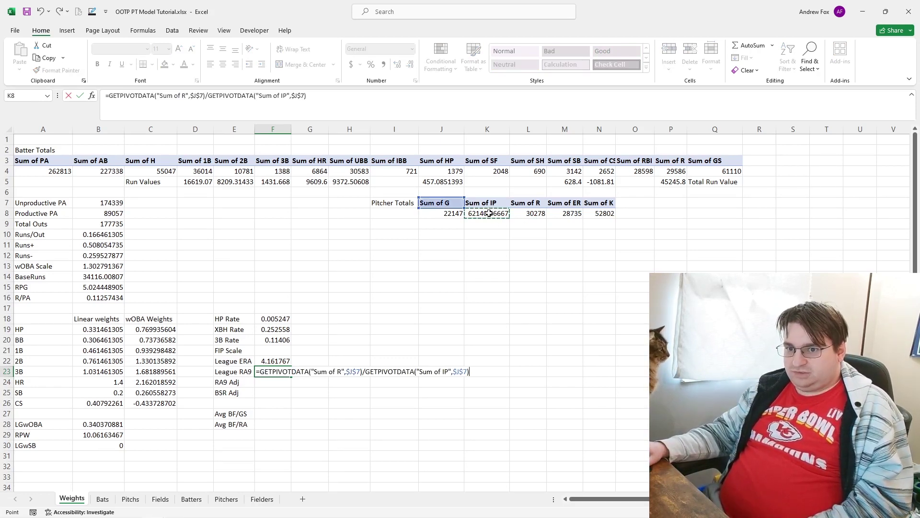
key(Return)
Step: Calculate FIP Scale in F21 as League ERA minus (13 times HR plus 3 times UBB minus 2 times K) divided by IP
key(Up)
key(Up)
key(Up)
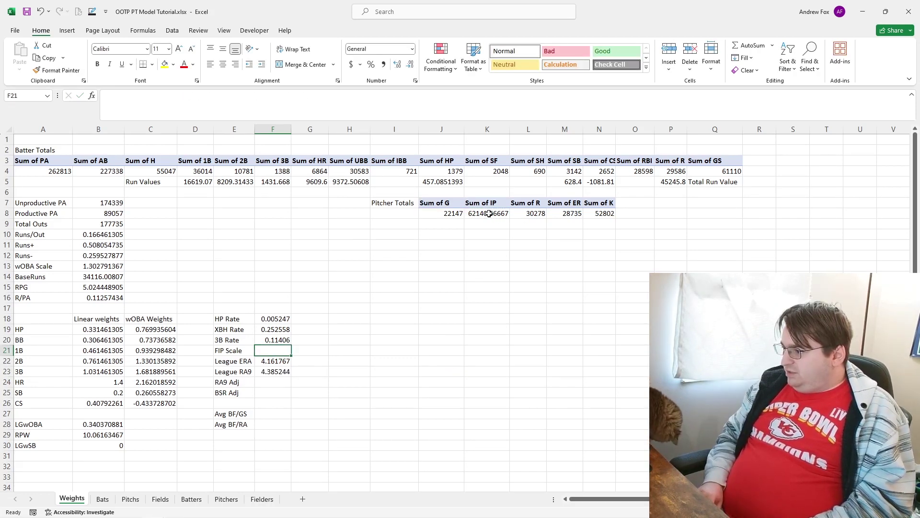
text(=)
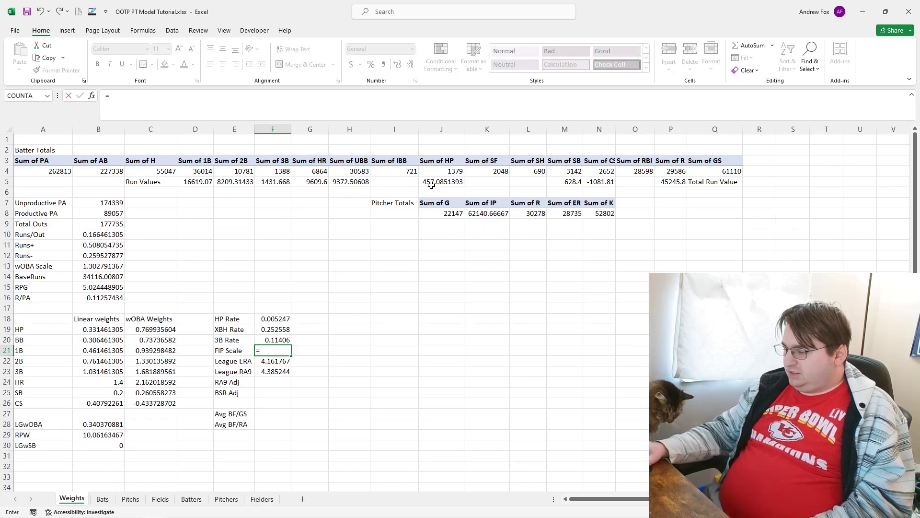
click(272, 362)
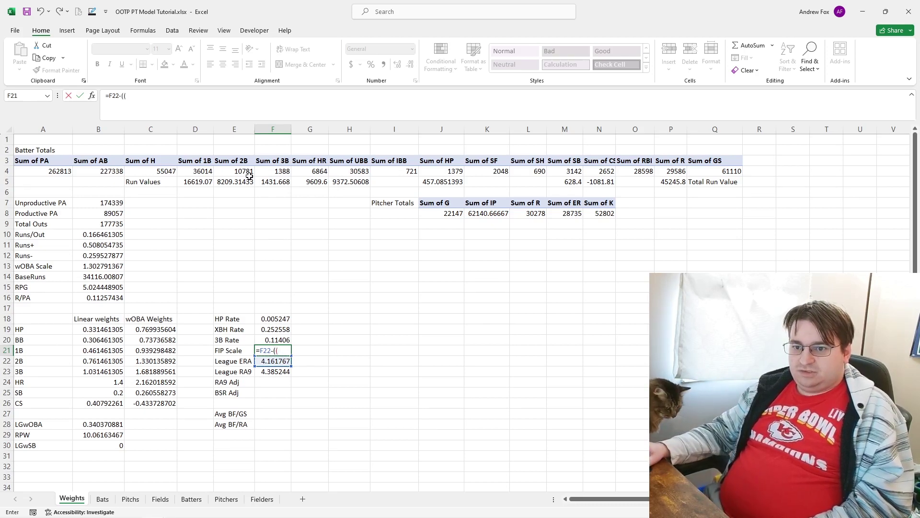
click(320, 172)
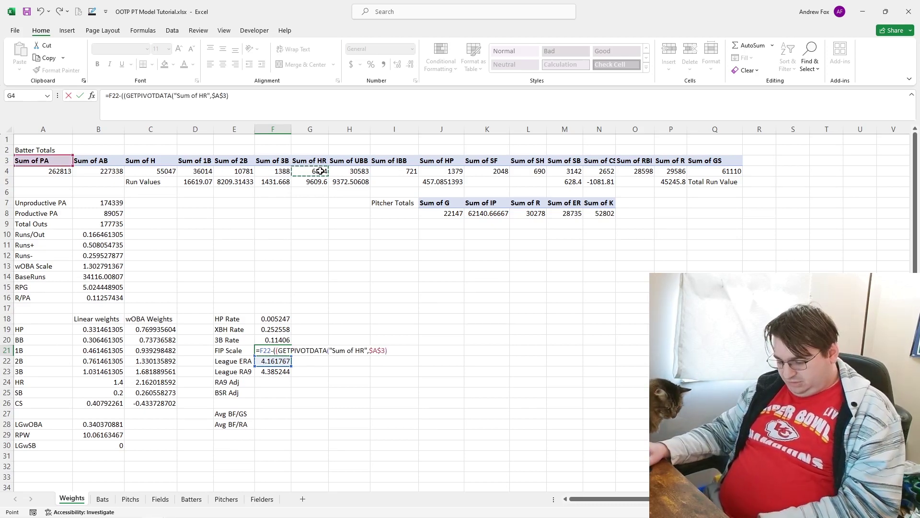
text(*)
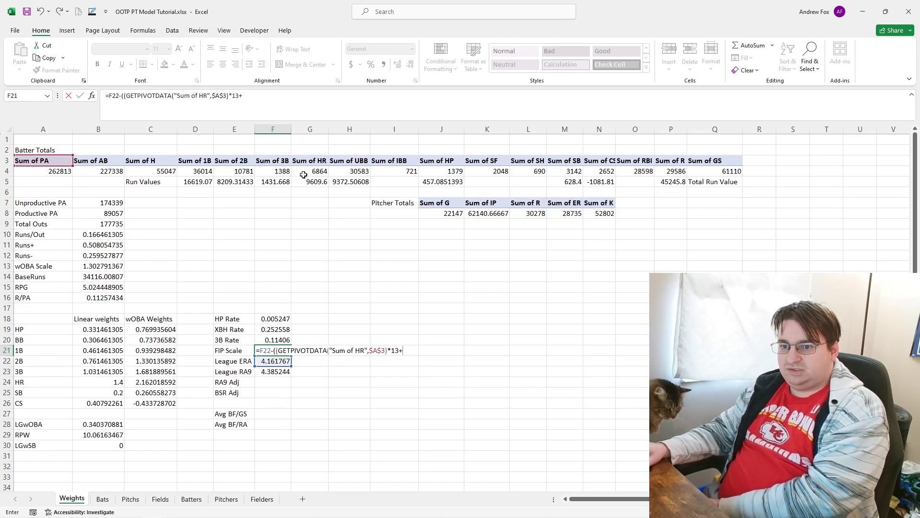
click(359, 173)
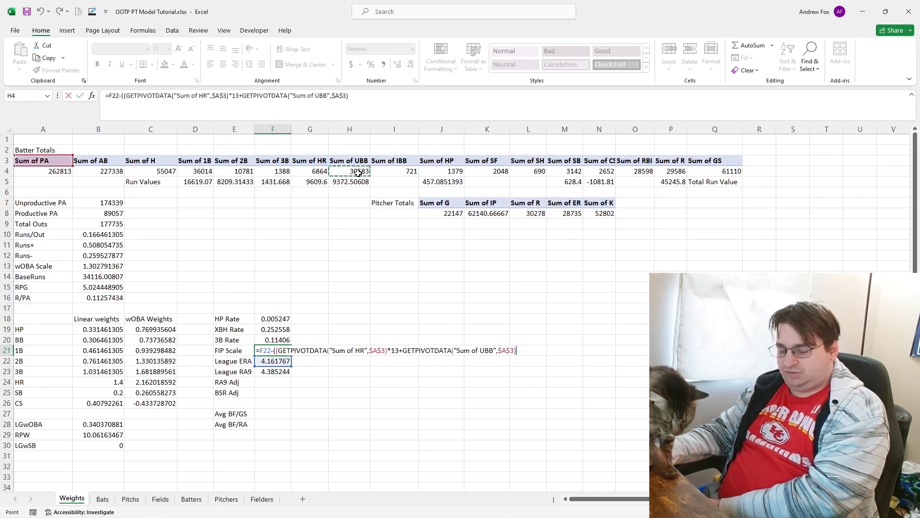
text(*3-)
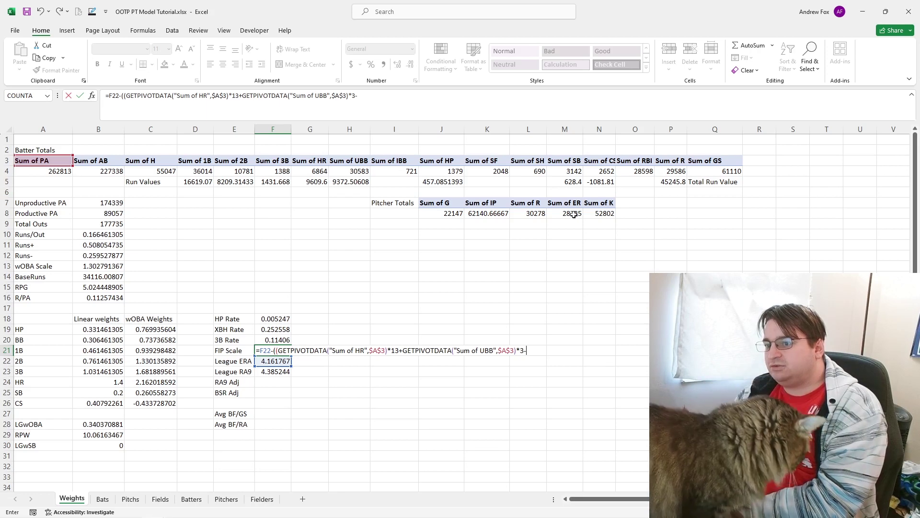
click(599, 213)
text(*)
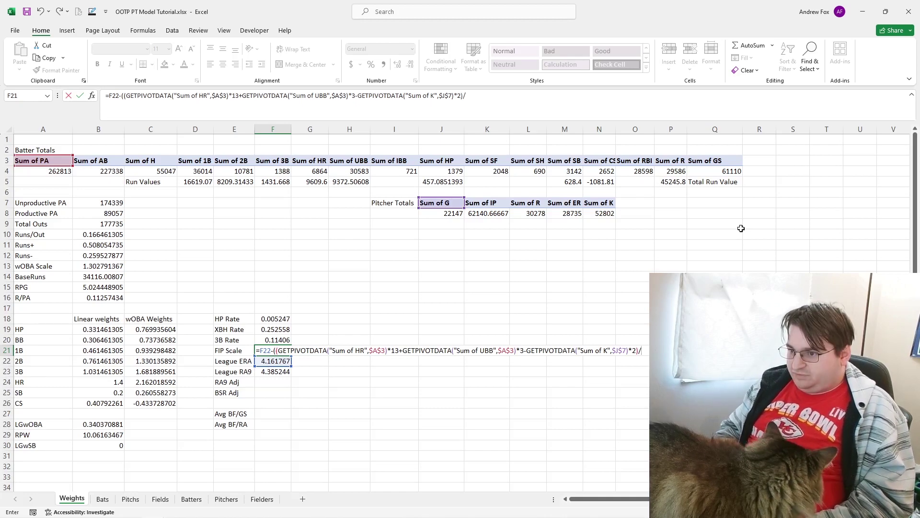
click(499, 214)
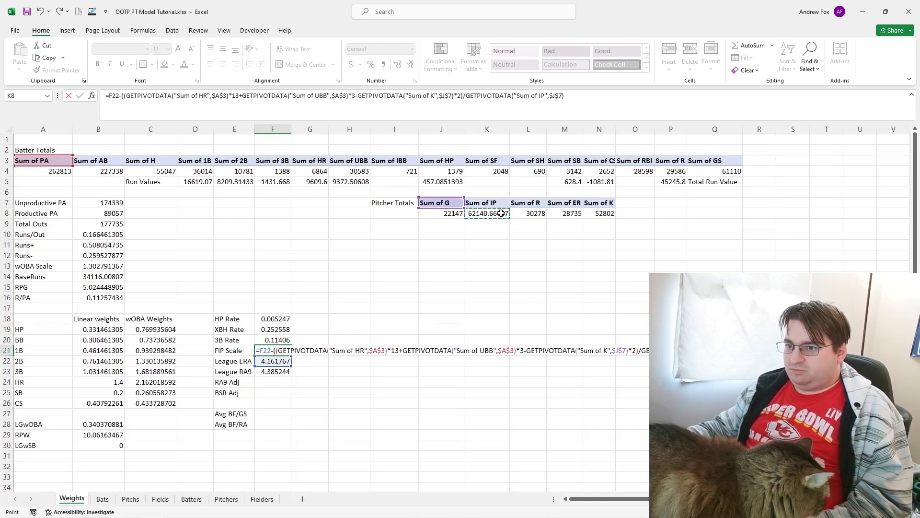
text())
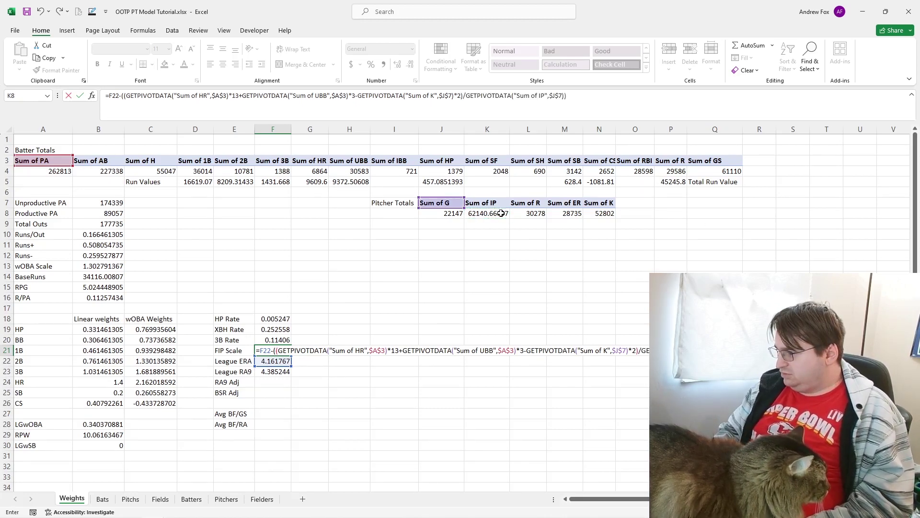
key(Return)
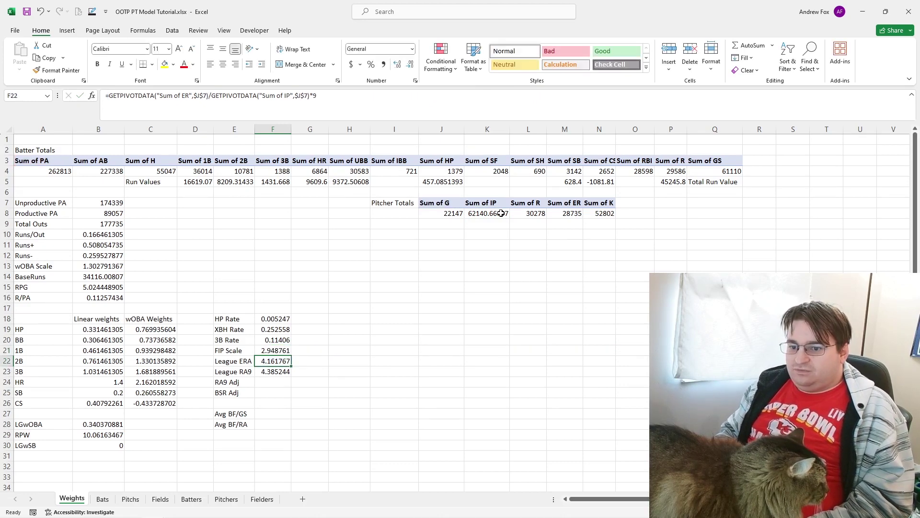
Step: Calculate BSR Adj in F25 as Sum of R from the batter totals divided by BaseRuns in B14
key(Up)
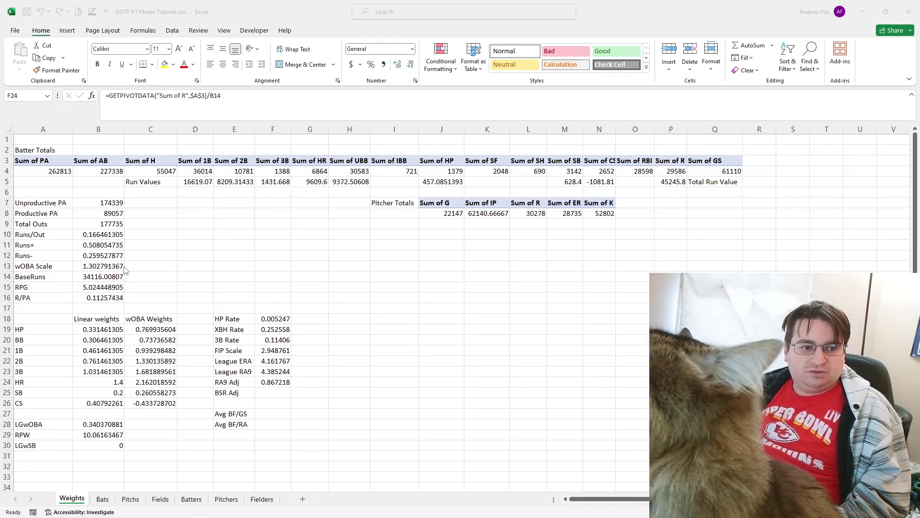
click(109, 284)
click(100, 278)
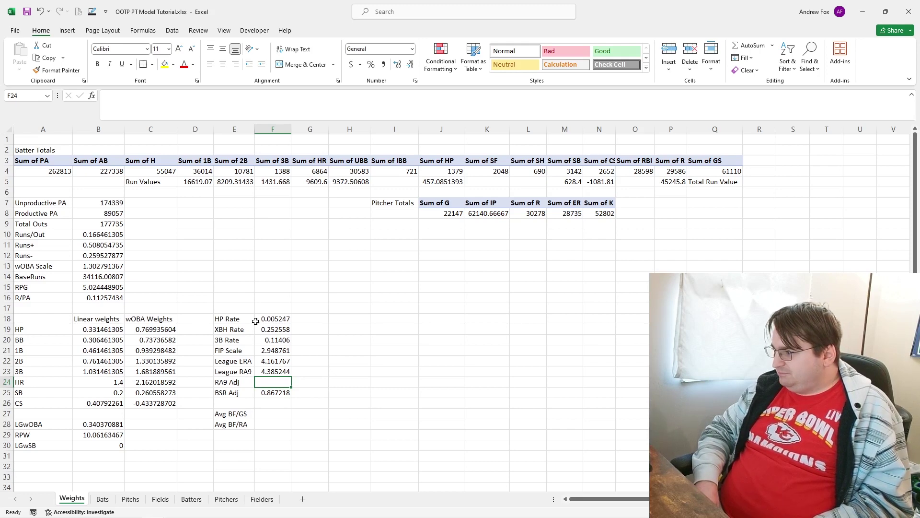
Step: Calculate RA9 Adj in F24 as League RA9 minus League ERA
text(=)
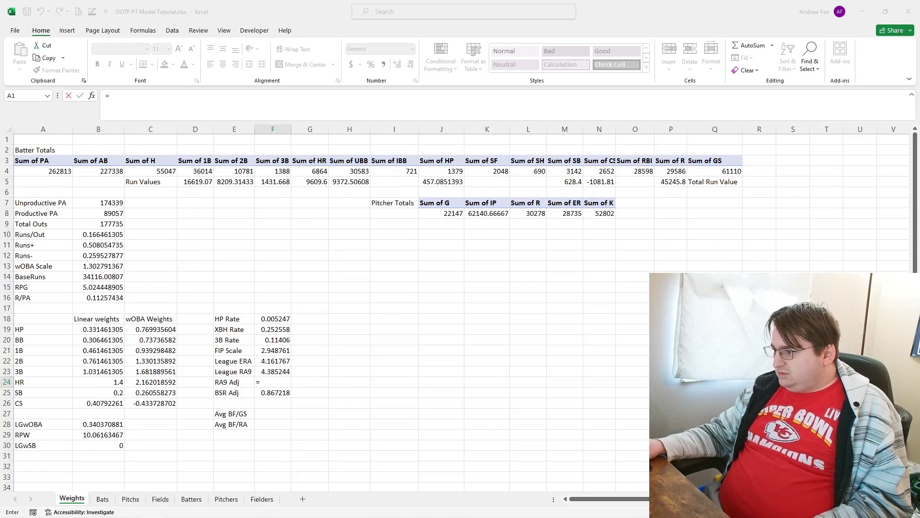
key(Escape)
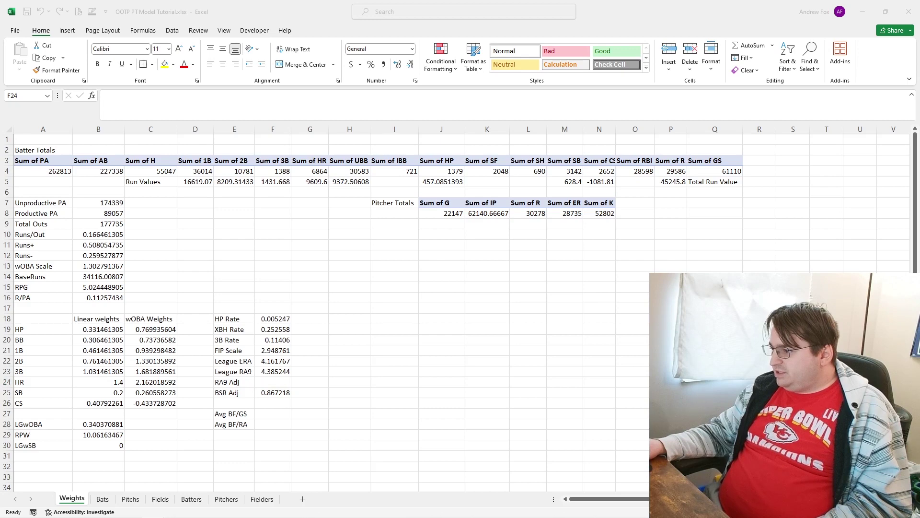
text(=)
click(271, 370)
text(-)
click(272, 360)
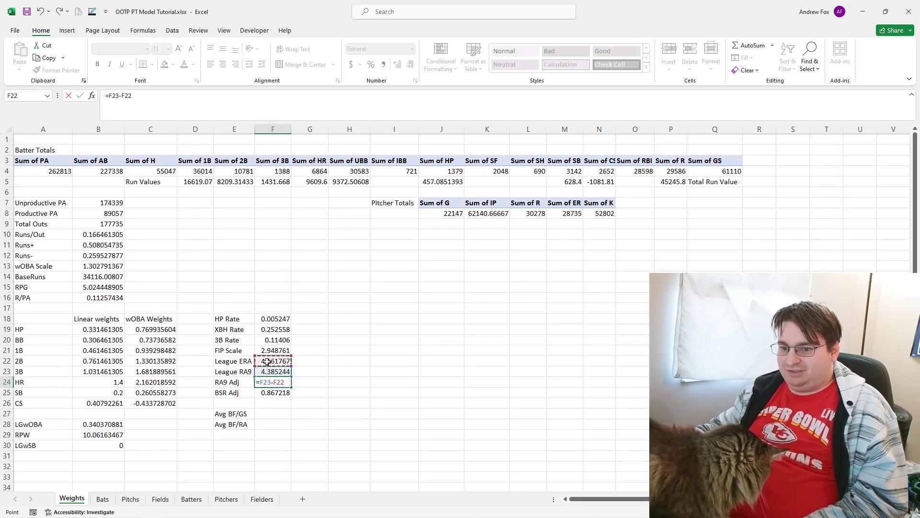
key(Return)
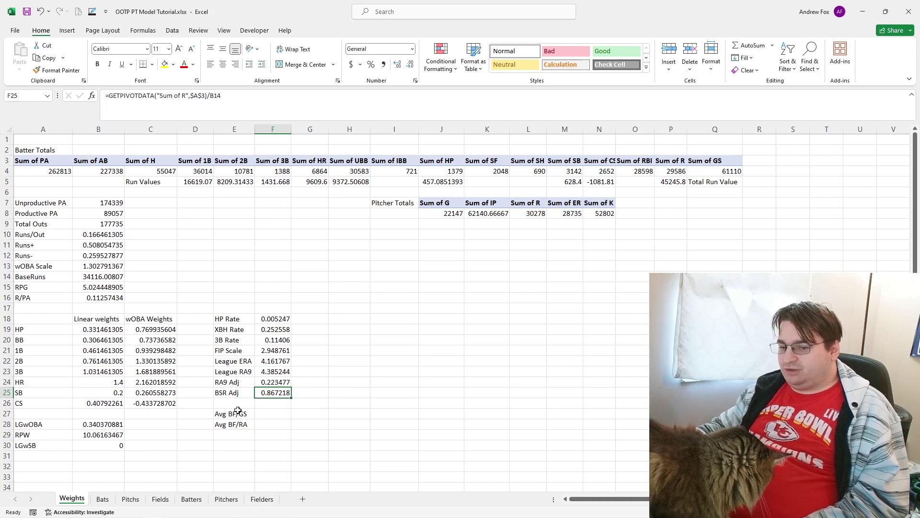
drag(230, 413, 226, 420)
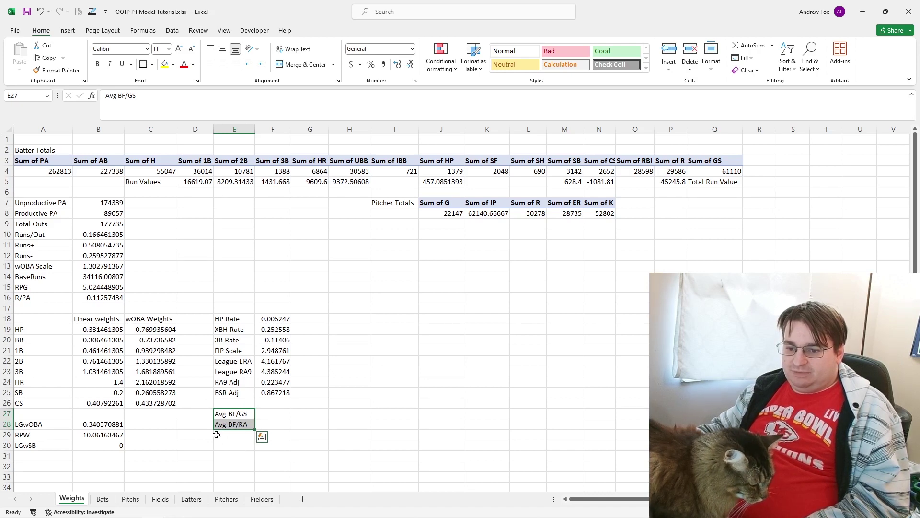
click(267, 422)
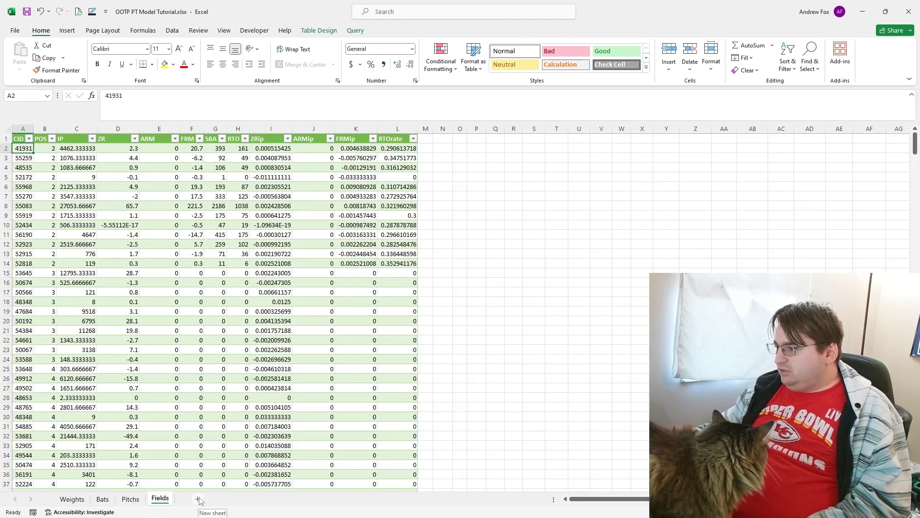
Step: Add a new sheet after Fields and name it pt_card_list
click(198, 499)
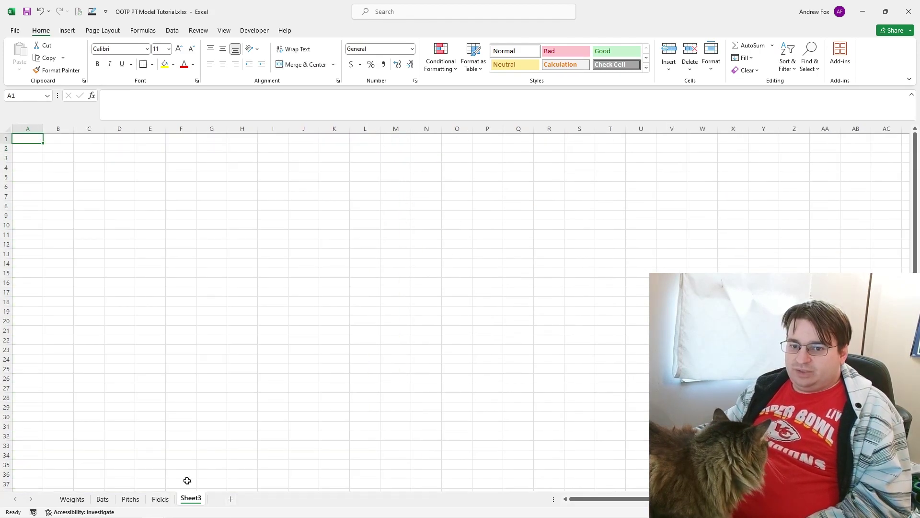
double_click(197, 501)
text(pt_card_list)
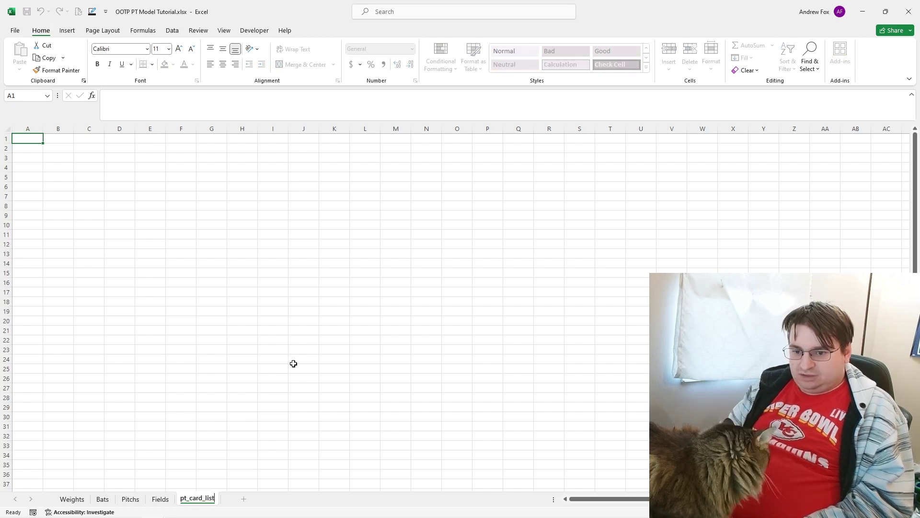
key(Return)
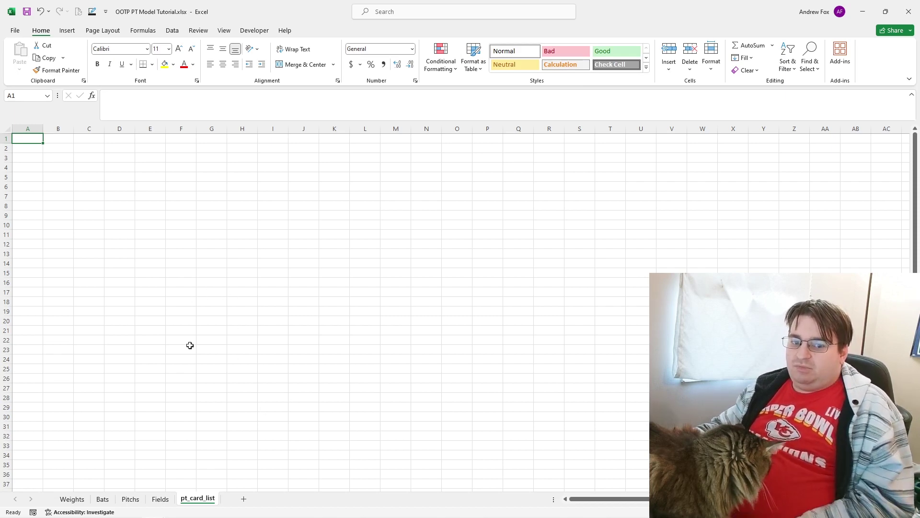
Step: Switch to File Explorer and locate pt_card_list.csv in the D: drive's OOTP 24 > data > online_data folder, then return to the workbook
mouse_move(31, 517)
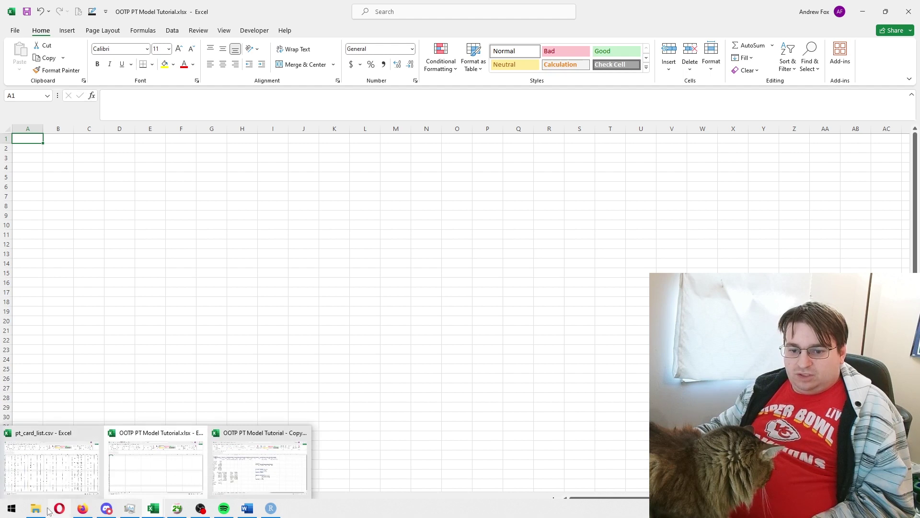
key(alt+Tab)
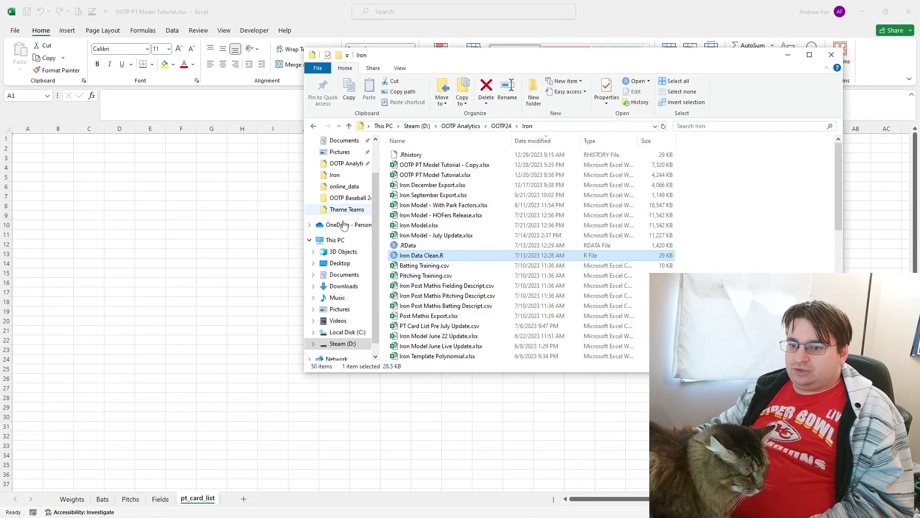
click(352, 188)
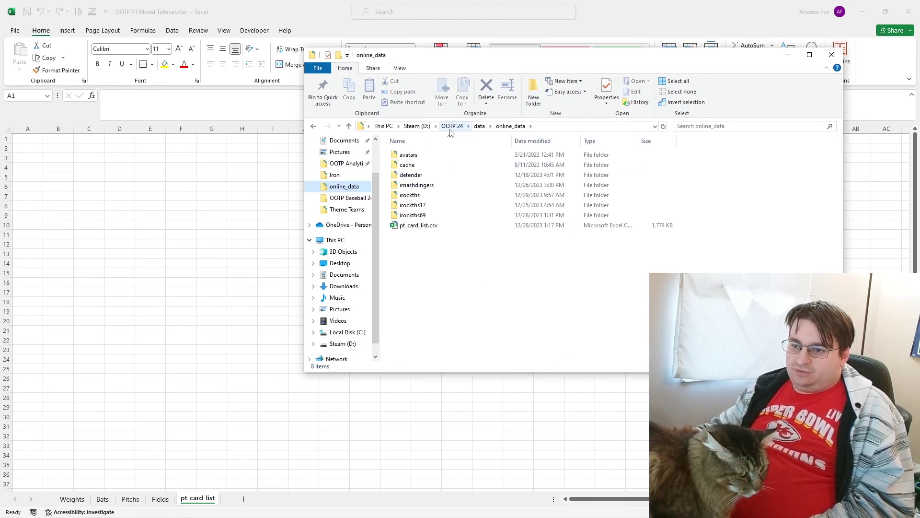
click(416, 126)
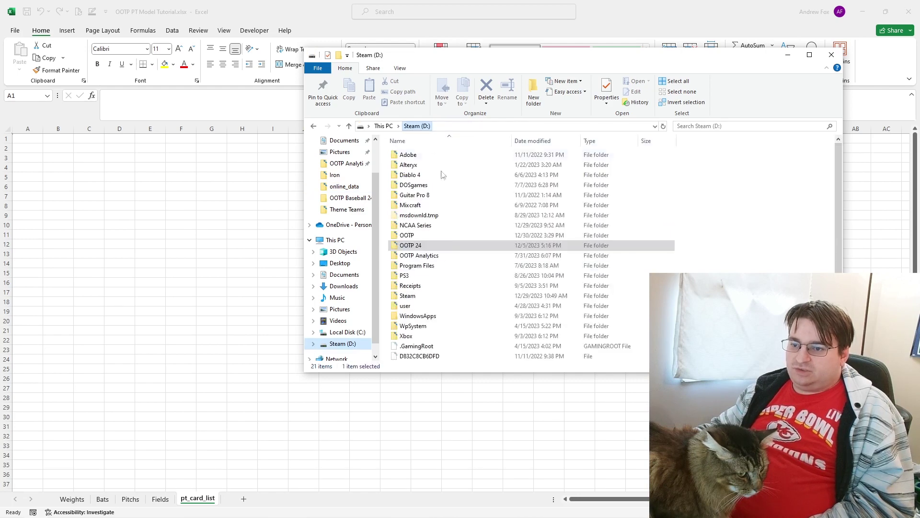
double_click(415, 248)
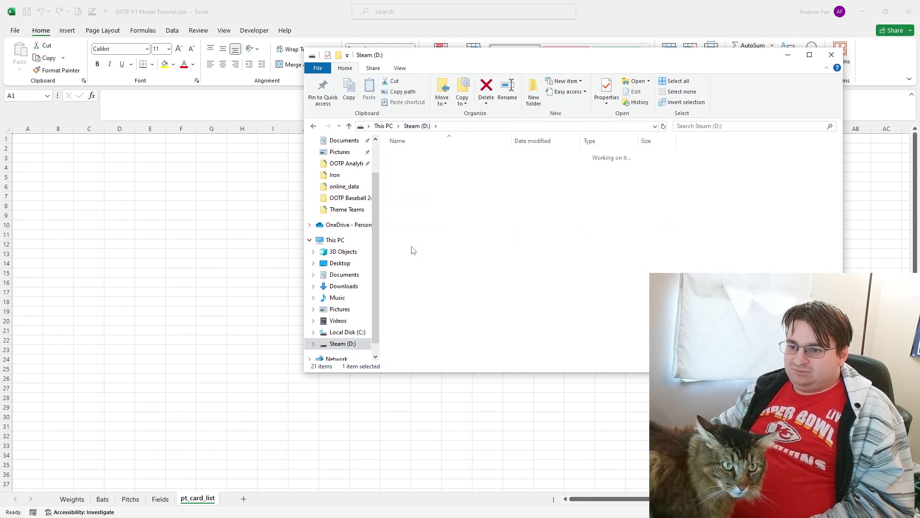
double_click(503, 155)
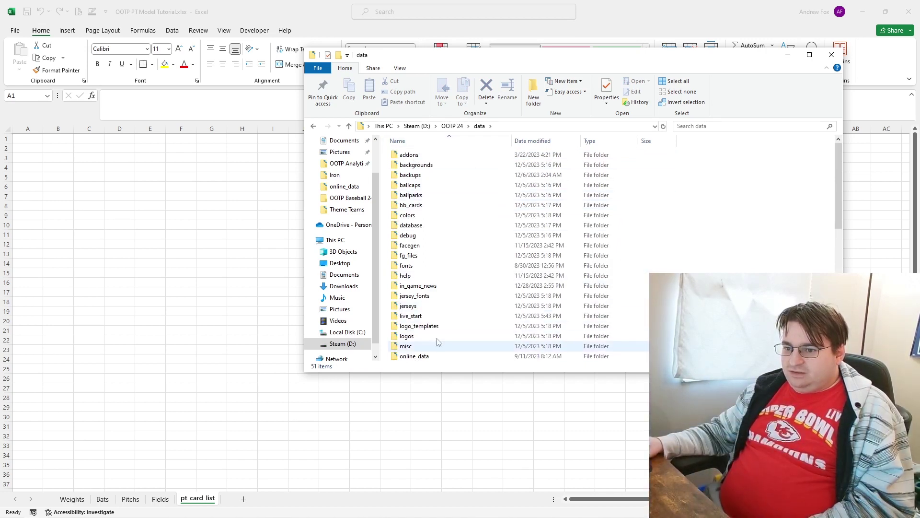
scroll(426, 354, down, 1)
double_click(420, 323)
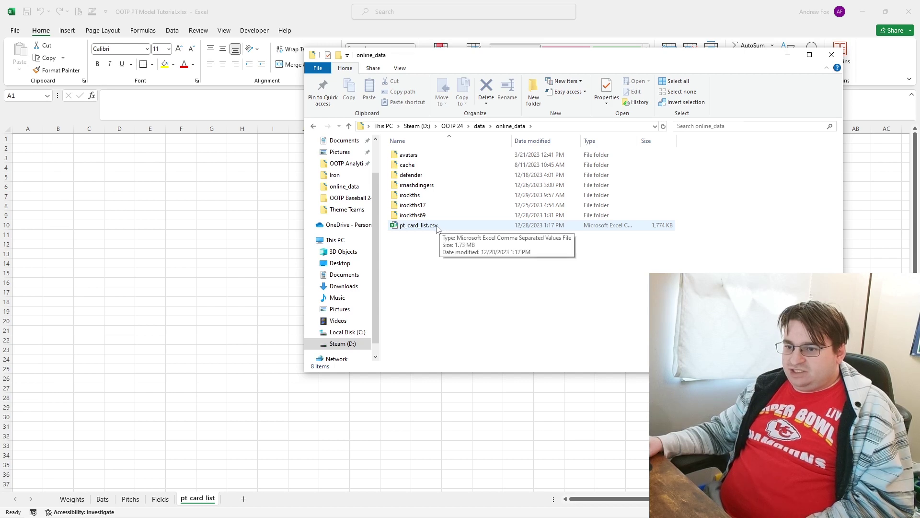
click(168, 235)
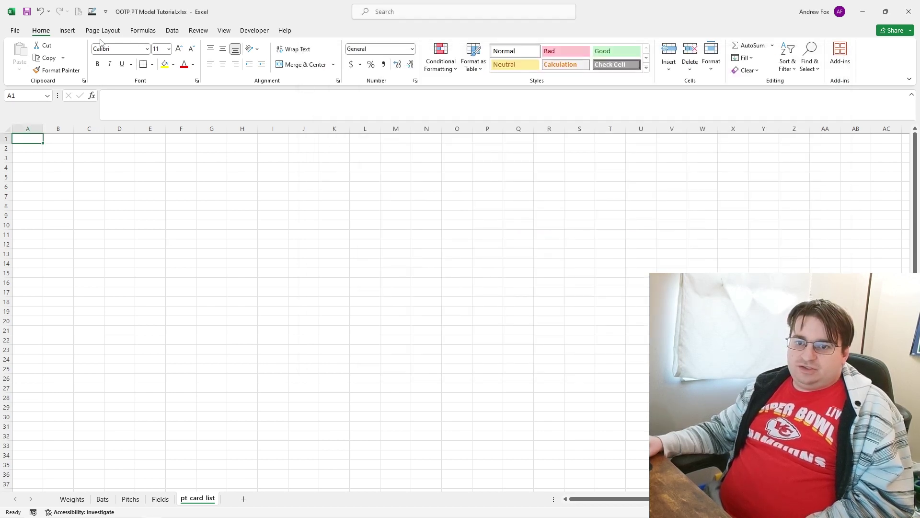
click(172, 30)
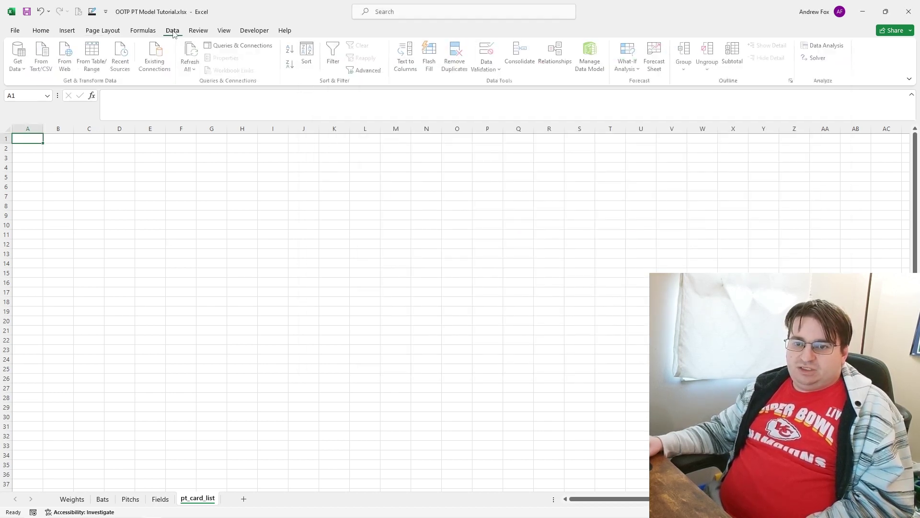
click(48, 72)
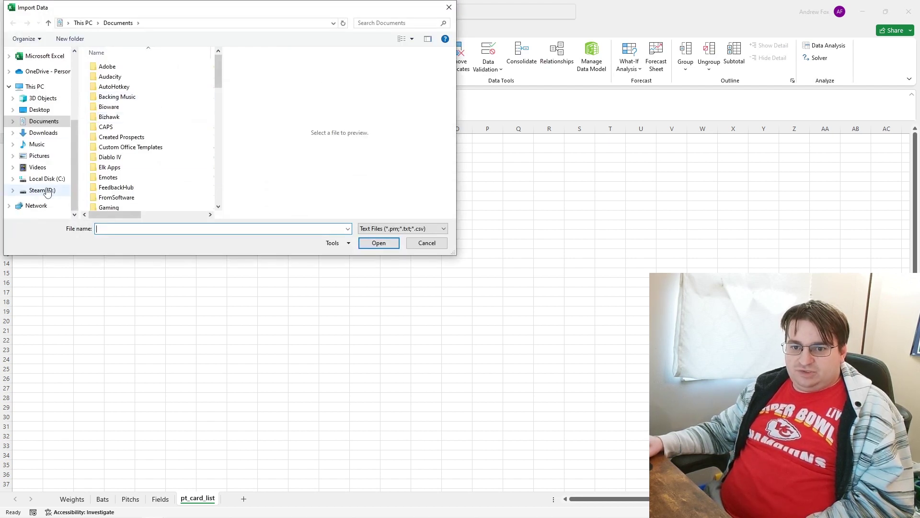
click(42, 190)
scroll(120, 165, down, 1)
double_click(109, 124)
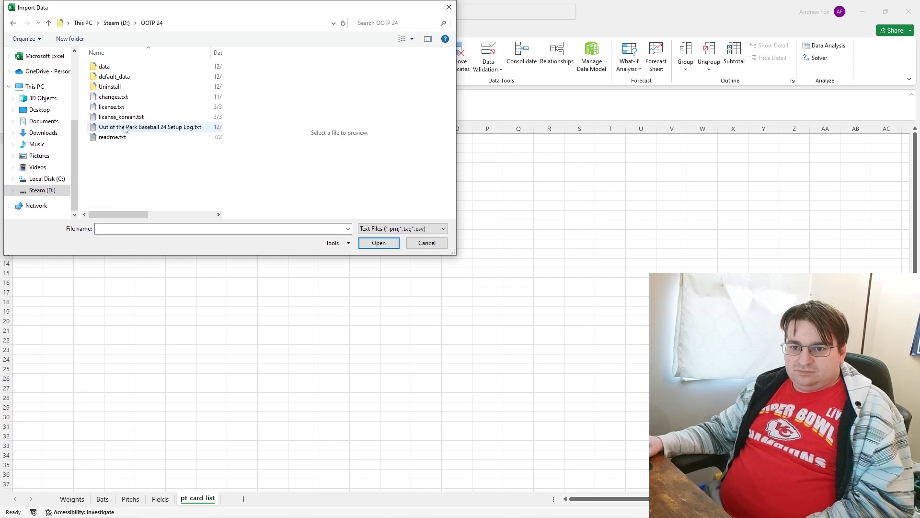
double_click(116, 67)
scroll(143, 158, down, 4)
double_click(129, 154)
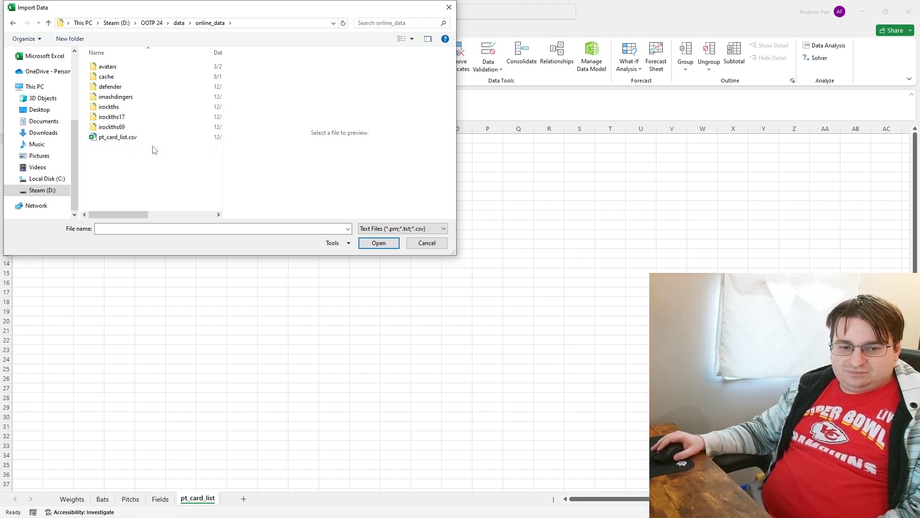
click(128, 138)
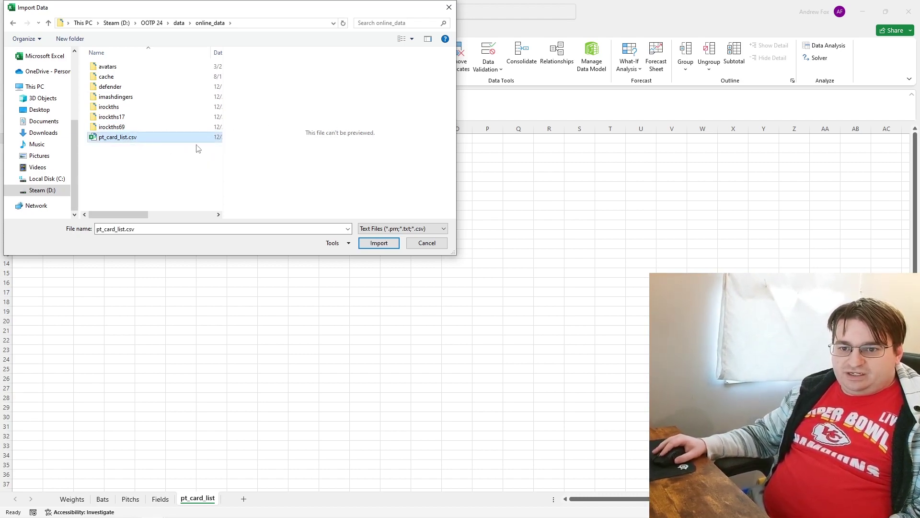
click(368, 244)
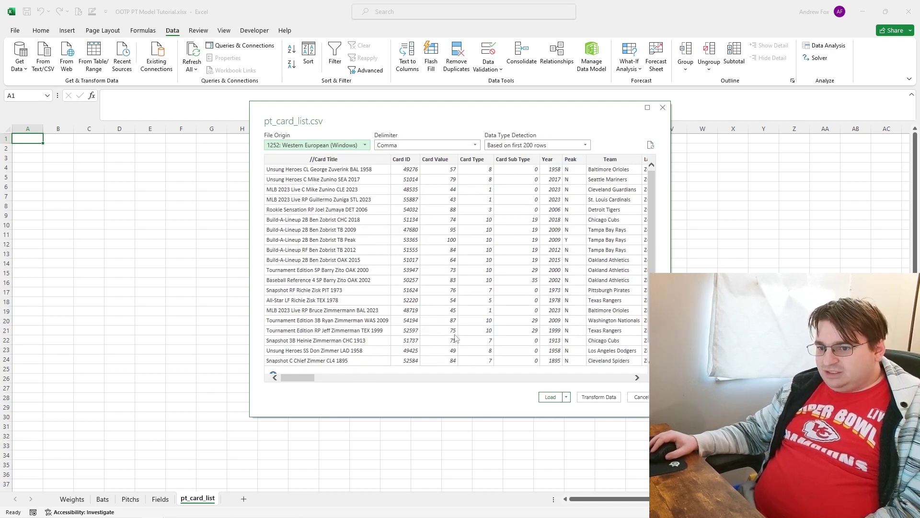
drag(297, 378, 614, 378)
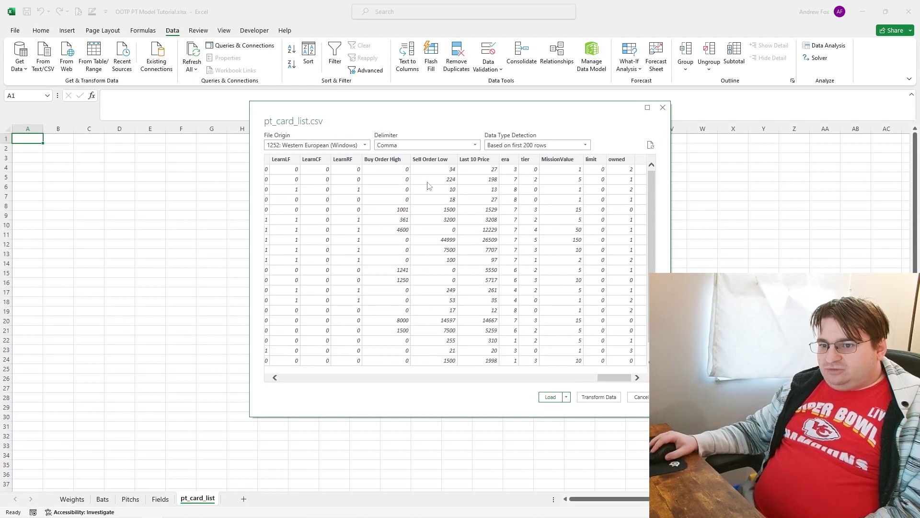
click(641, 397)
Step: Switch to Out of the Park Baseball 24 and open the profile of the first card in the Manage Cards collection list
key(alt+Tab)
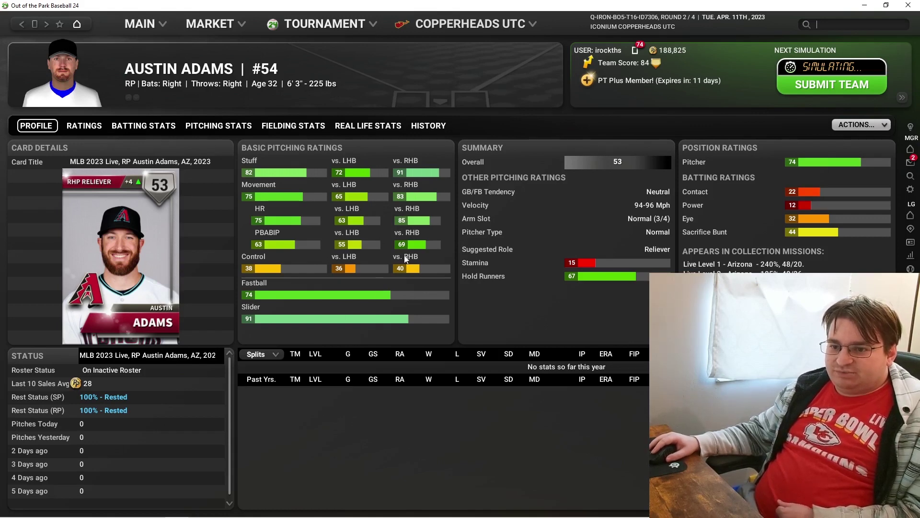
key(alt+Left)
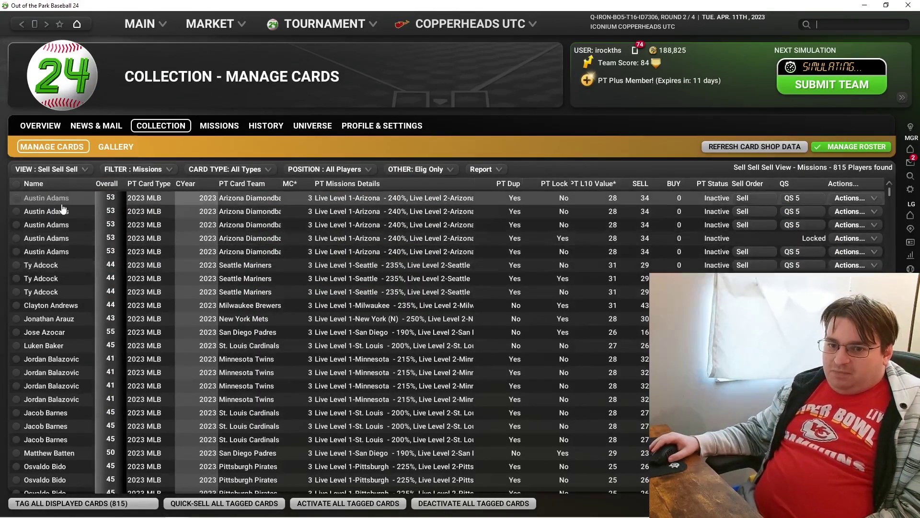
mouse_move(64, 206)
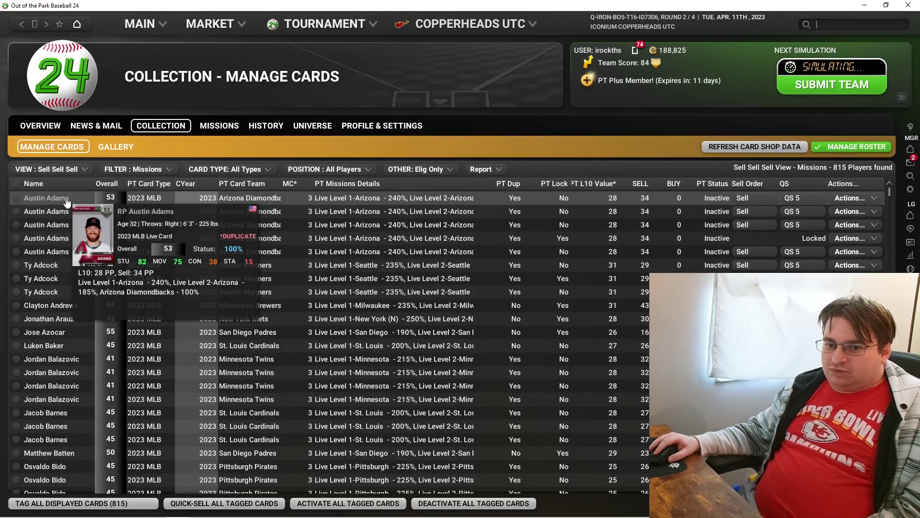
click(67, 199)
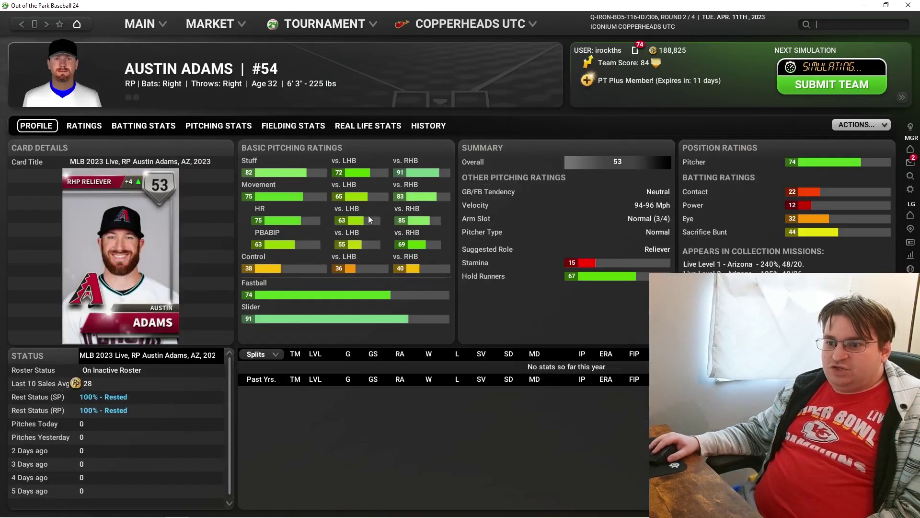
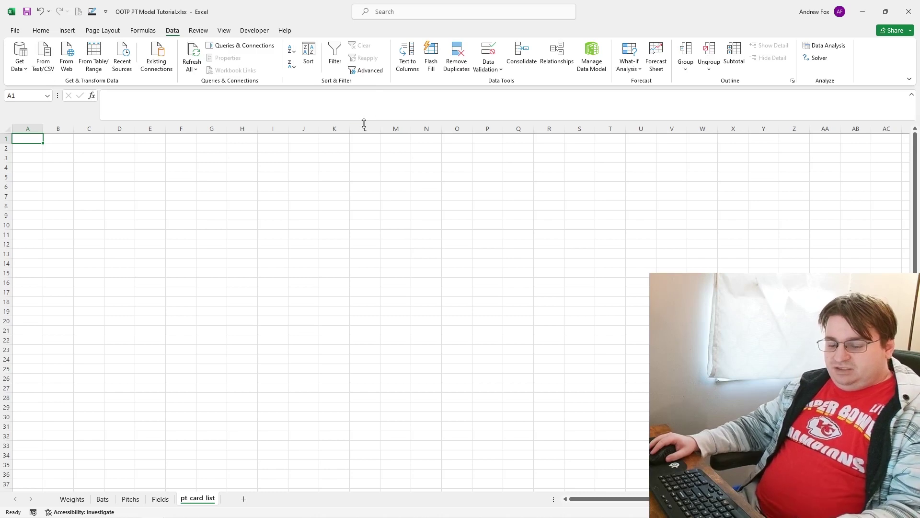
Step: Copy the entire data range from the open pt_card_list.csv workbook and paste it into the pt_card_list sheet from A1 in OOTP PT Model Tutorial.xlsx
key(alt+Tab)
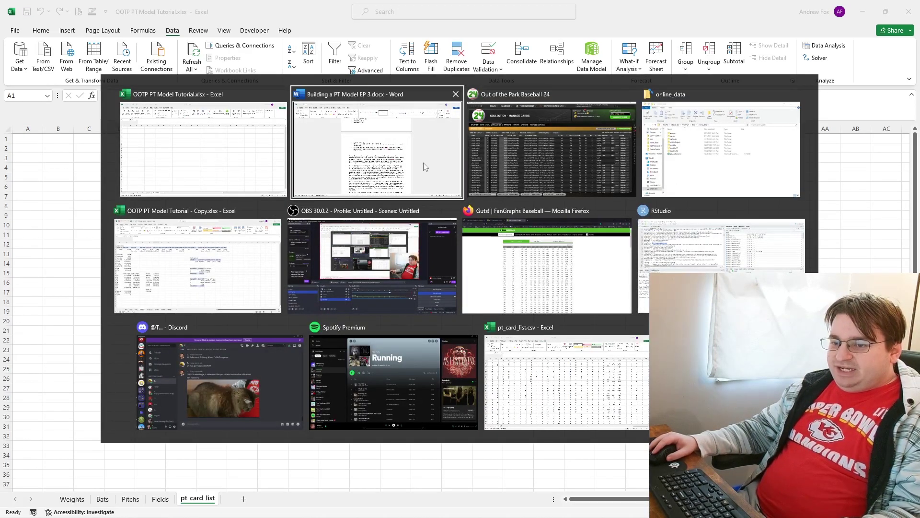
click(542, 381)
click(71, 187)
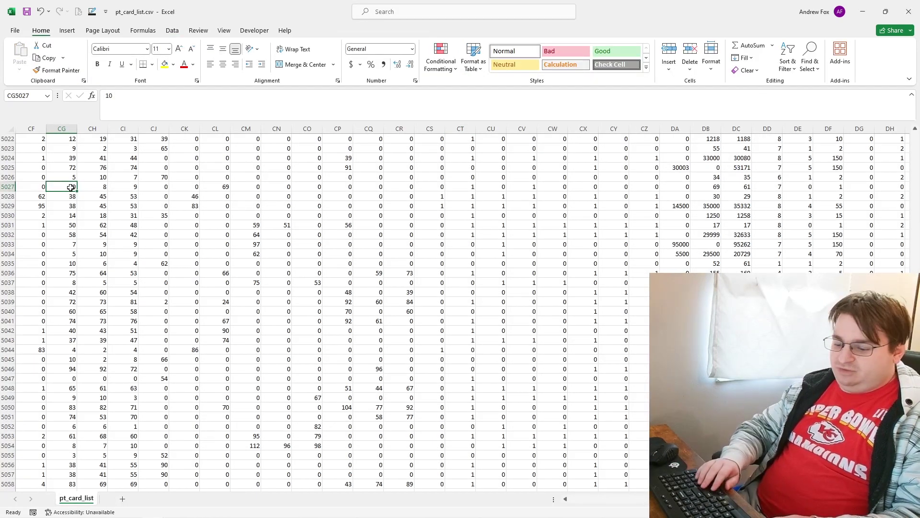
key(Home)
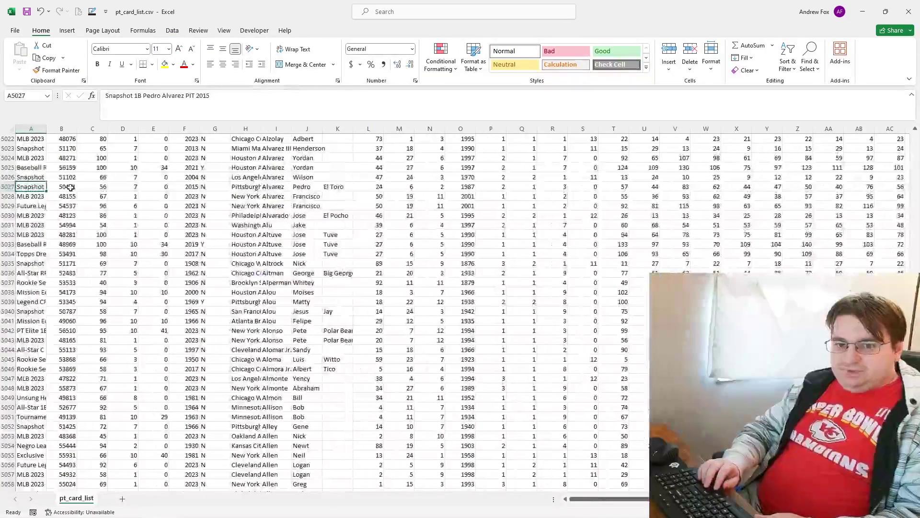
key(ctrl+Home)
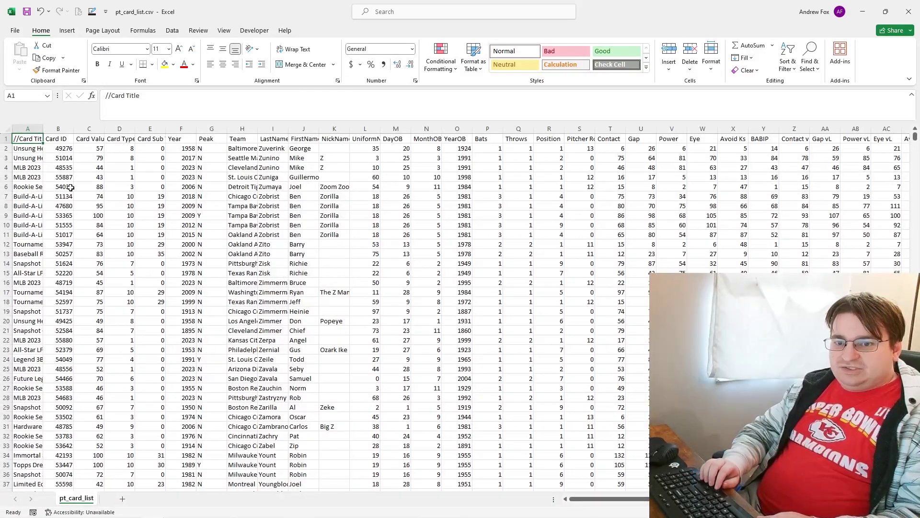
key(ctrl+shift+Right)
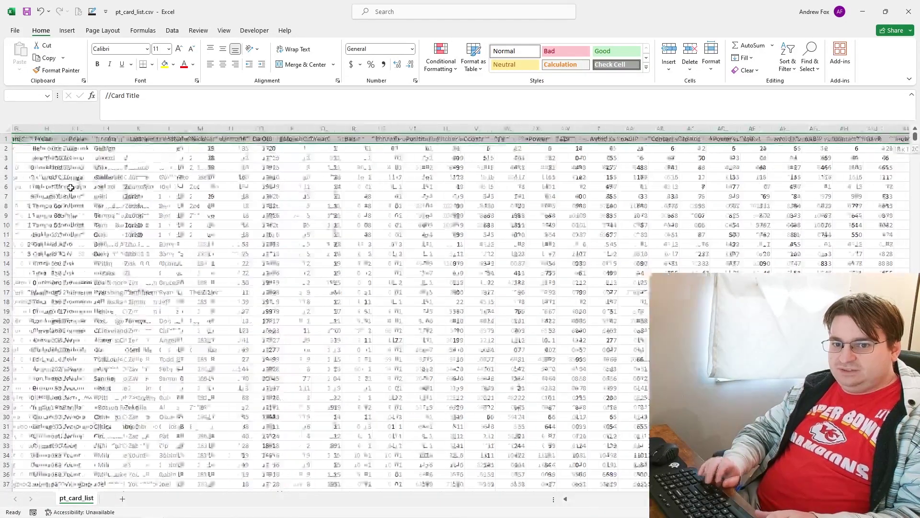
key(ctrl+shift+Down)
key(ctrl+c)
key(alt+Tab)
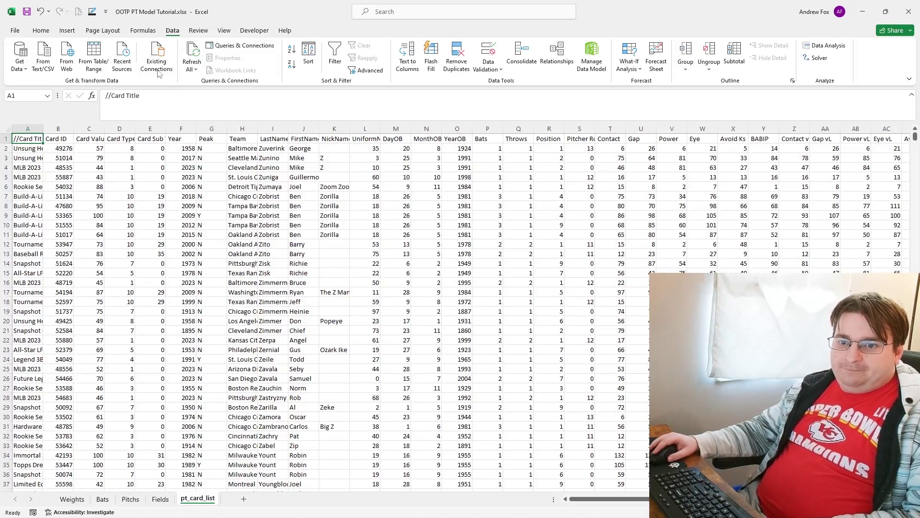
Step: Create a Power Query query from the pt_card_list data as a table with headers, and name the query Card List
click(97, 51)
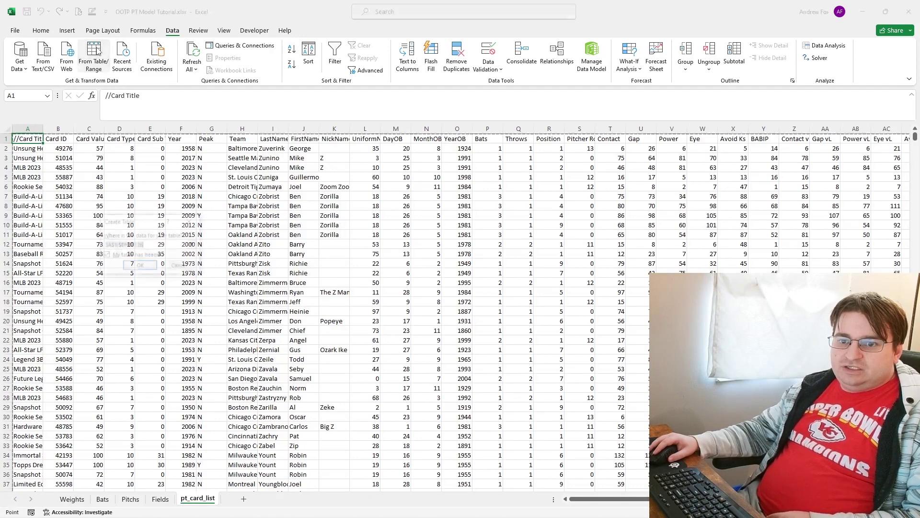
click(140, 267)
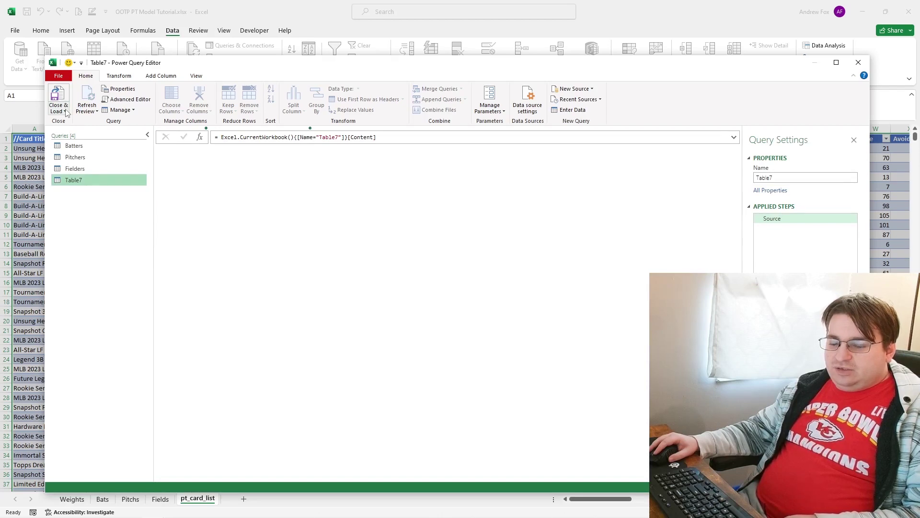
double_click(795, 178)
text(Card List)
key(Return)
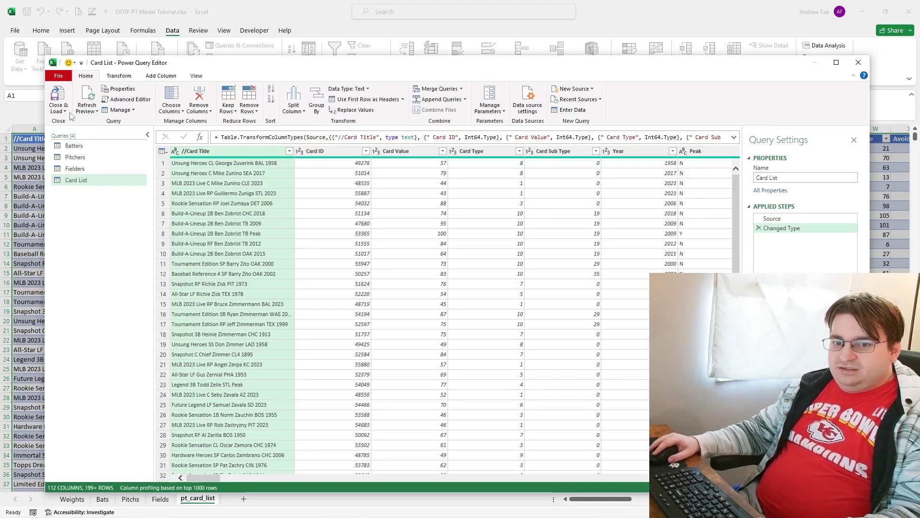
Step: Close the query editor and load the Card List query as a connection only
click(58, 111)
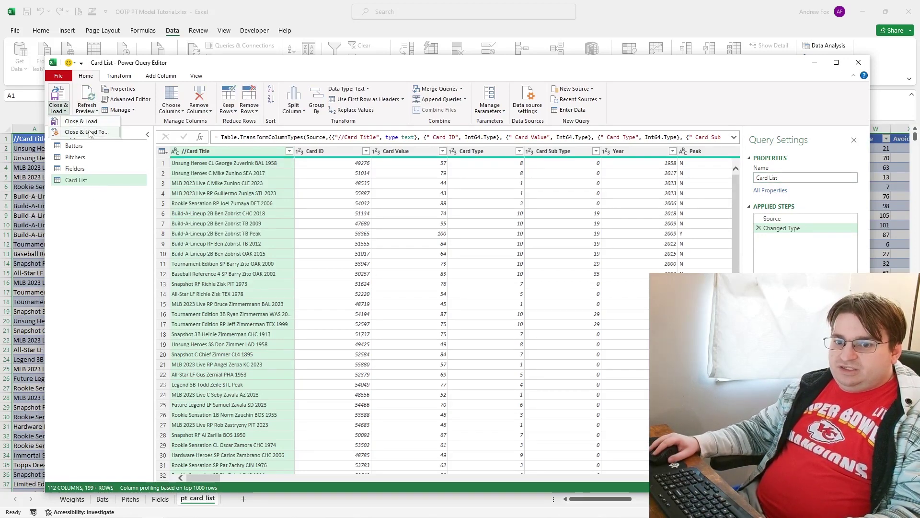
click(89, 132)
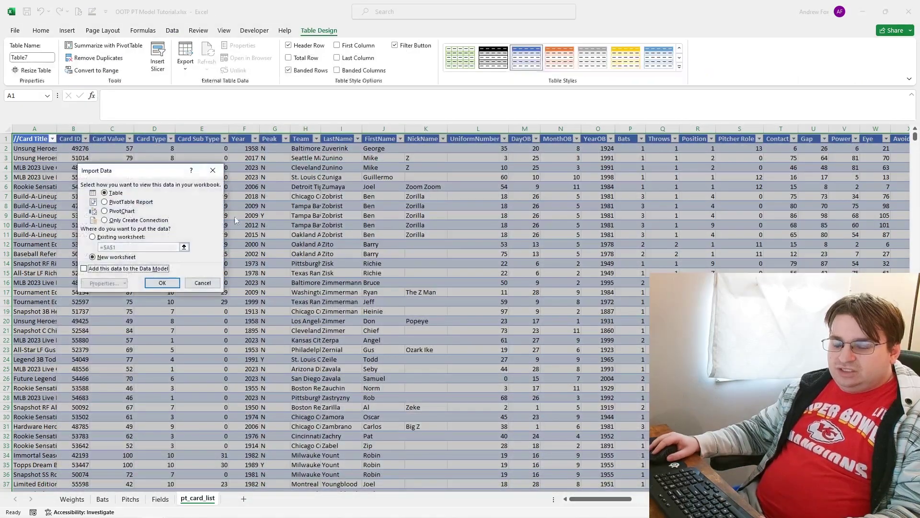
click(105, 220)
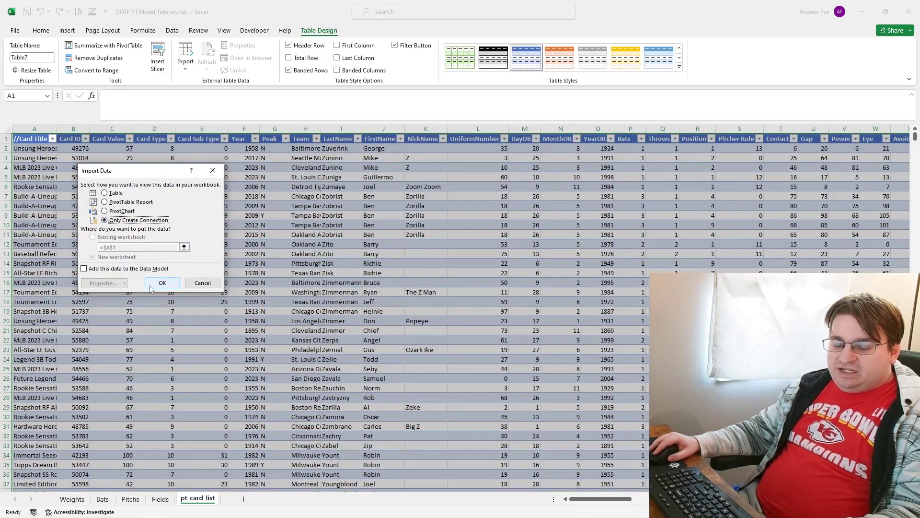
click(154, 287)
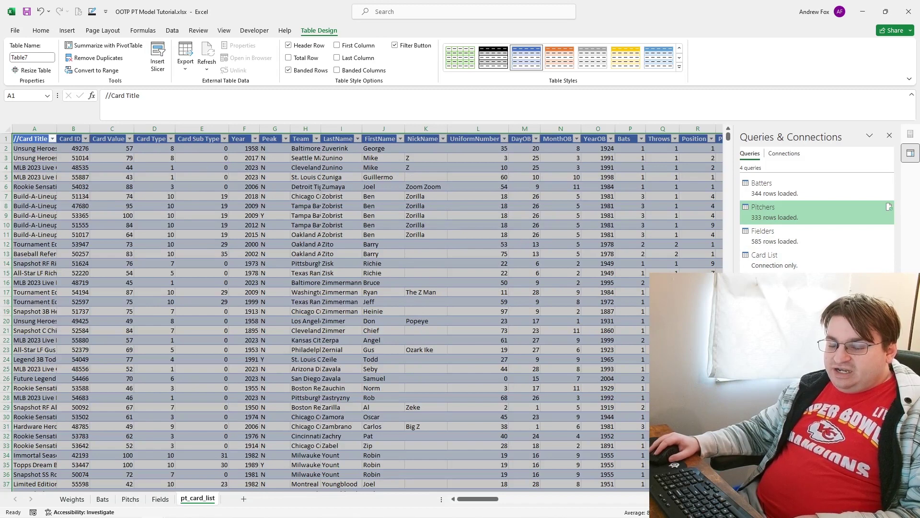
Step: Merge the Batters query with Card List, matching CID to Card ID with a Left Outer join
click(777, 191)
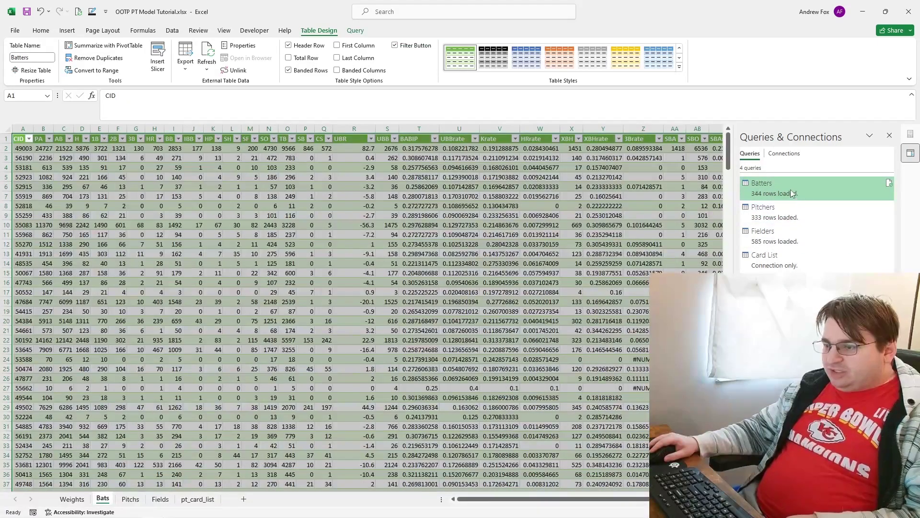
double_click(790, 188)
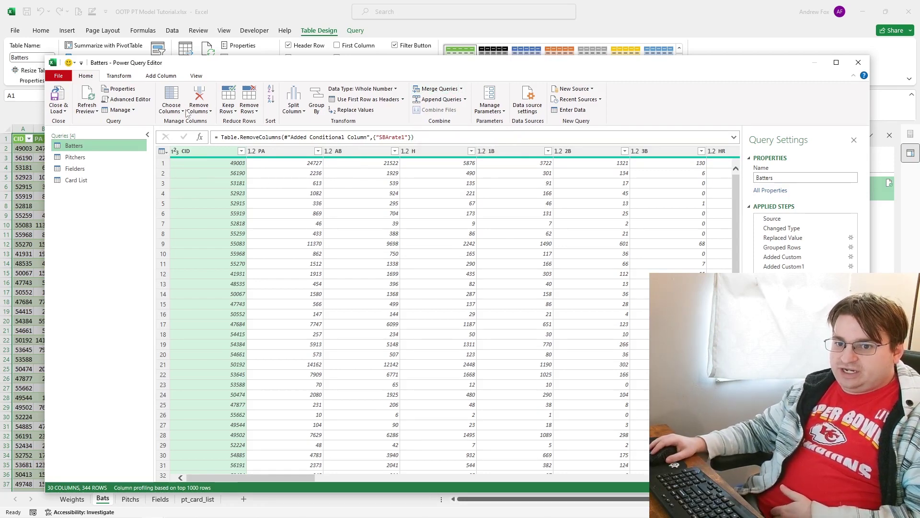
click(75, 181)
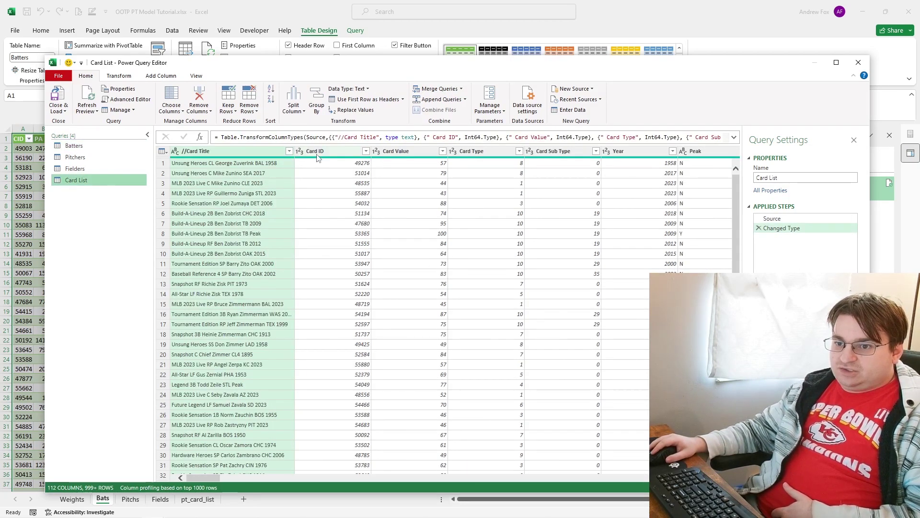
click(81, 147)
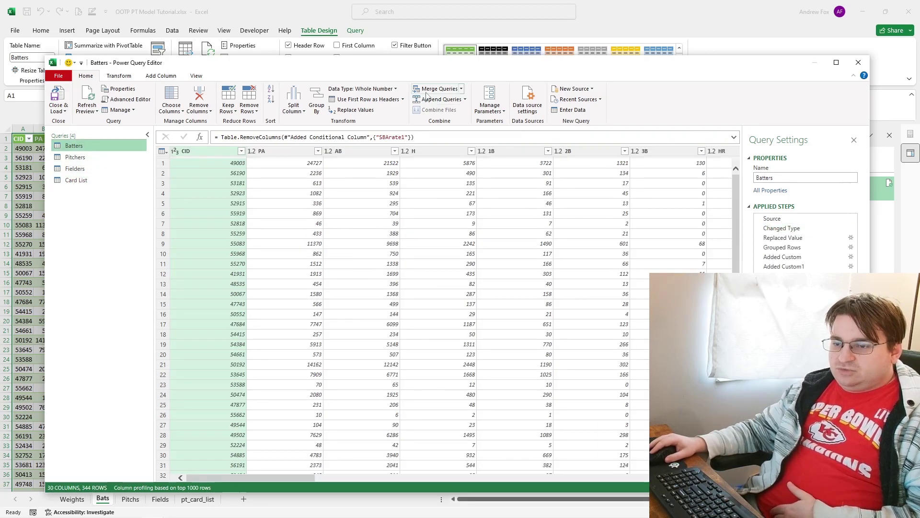
click(454, 90)
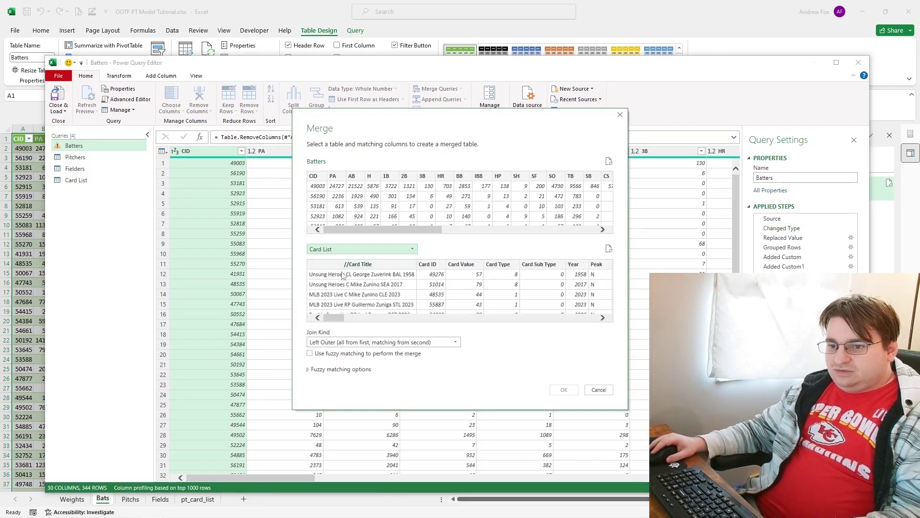
click(424, 267)
click(313, 176)
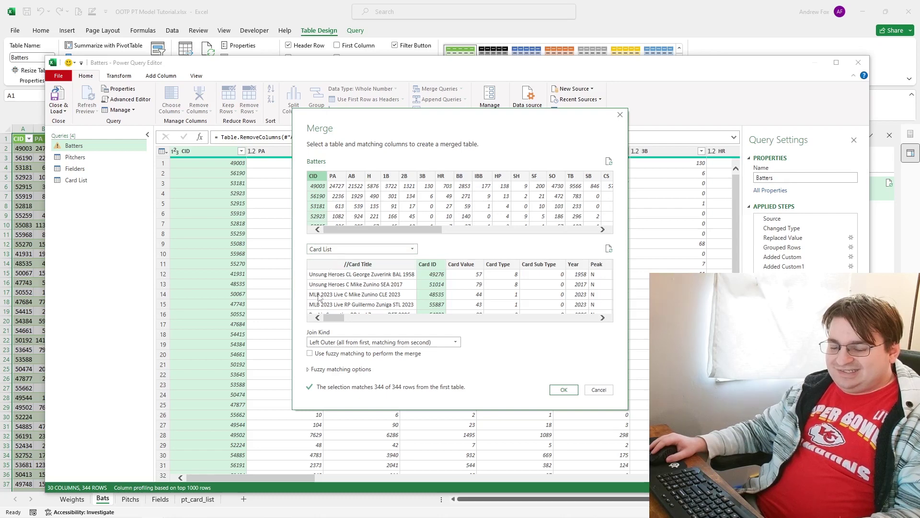
click(353, 344)
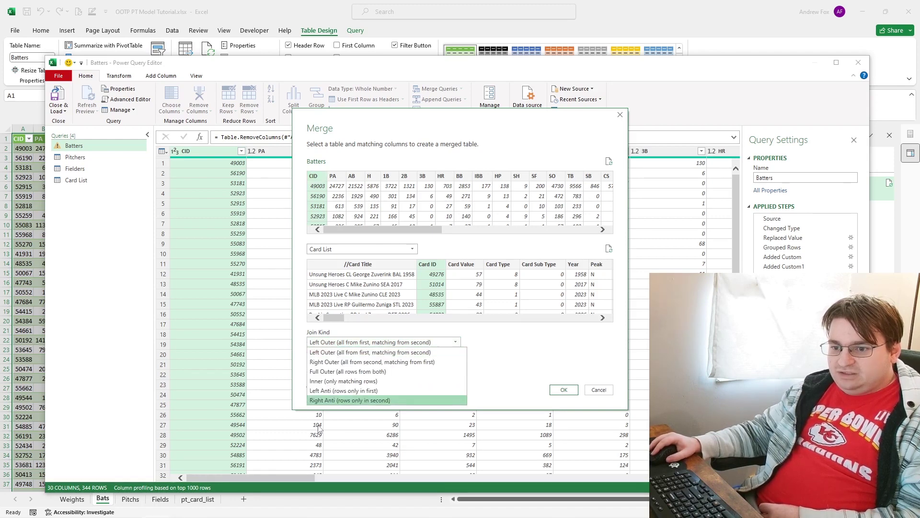
click(329, 353)
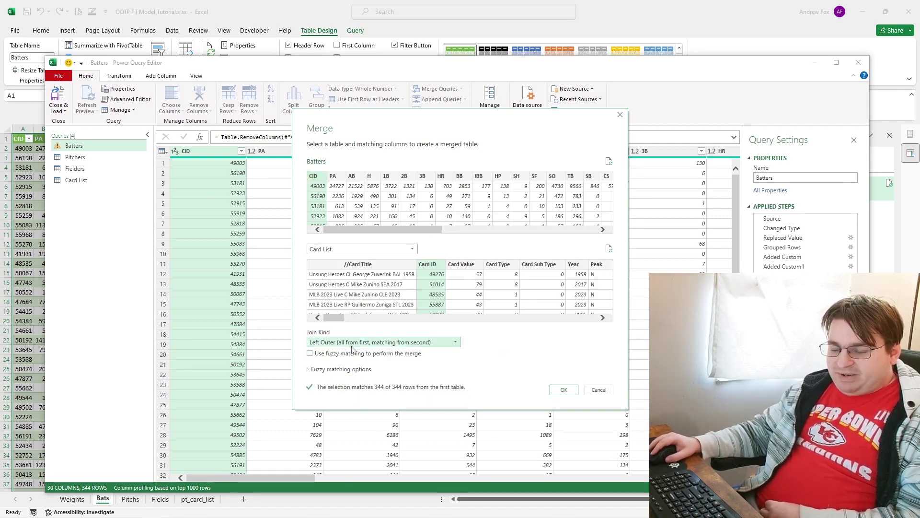
click(563, 389)
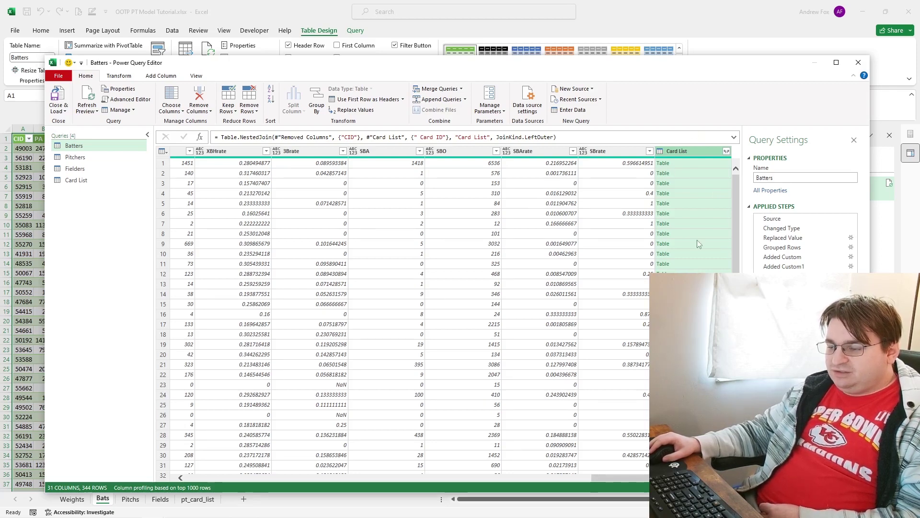
Step: Start expanding the merged Card List column, clearing all fields and choosing only Bats, Gap, Power, Eye, Avoid Ks and BABIP
click(727, 151)
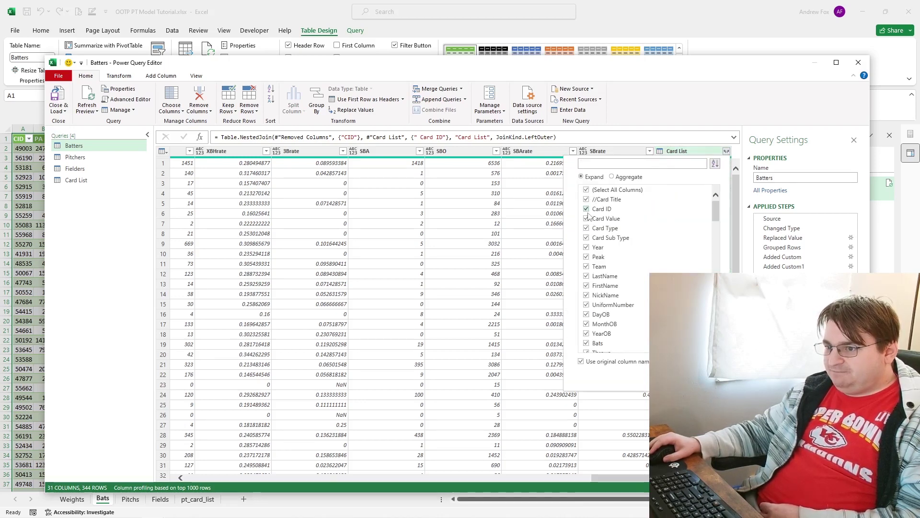
click(586, 191)
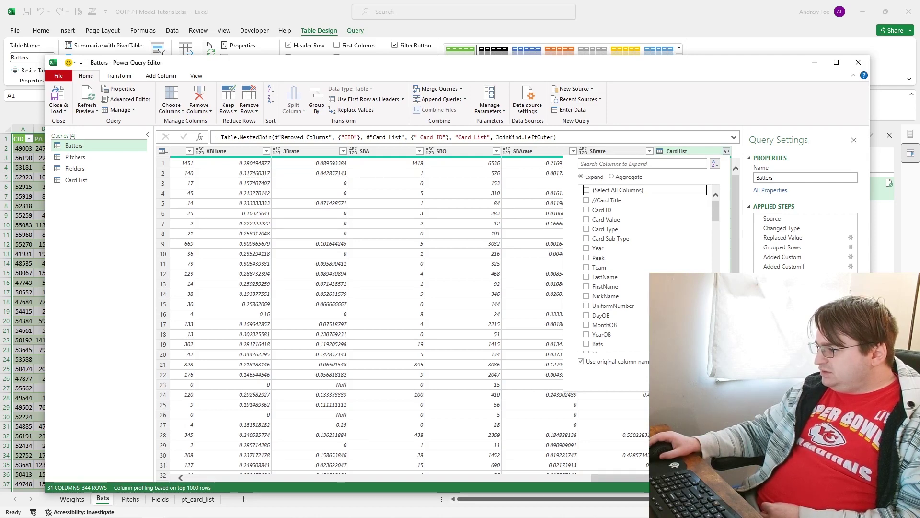
scroll(614, 270, down, 1)
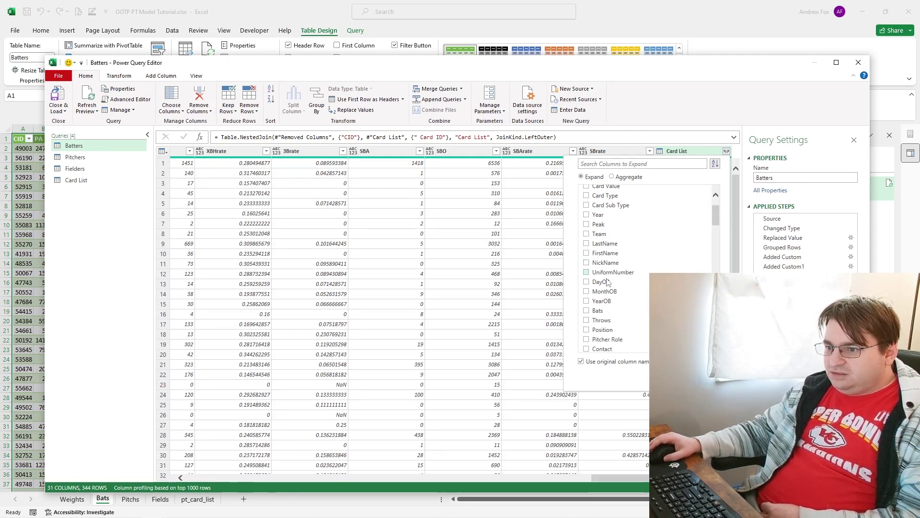
scroll(614, 270, down, 1)
click(587, 281)
scroll(614, 270, down, 1)
scroll(599, 286, down, 1)
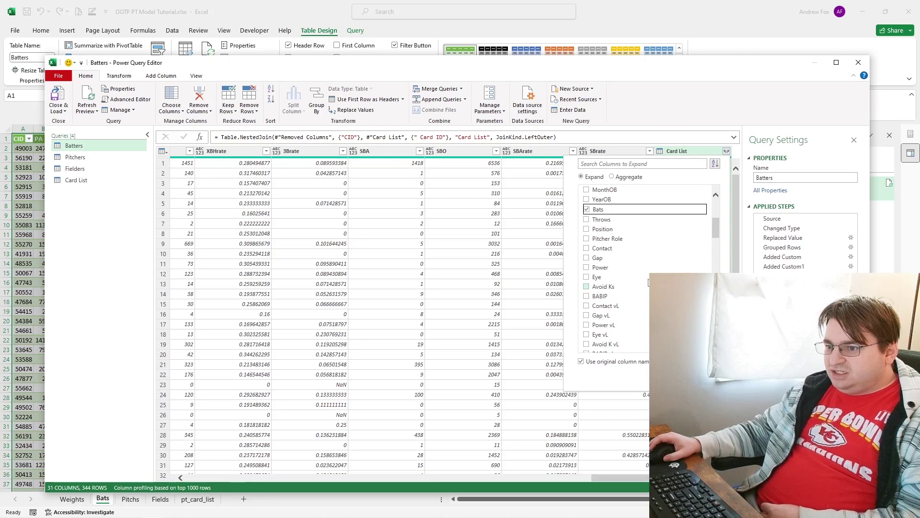
click(589, 259)
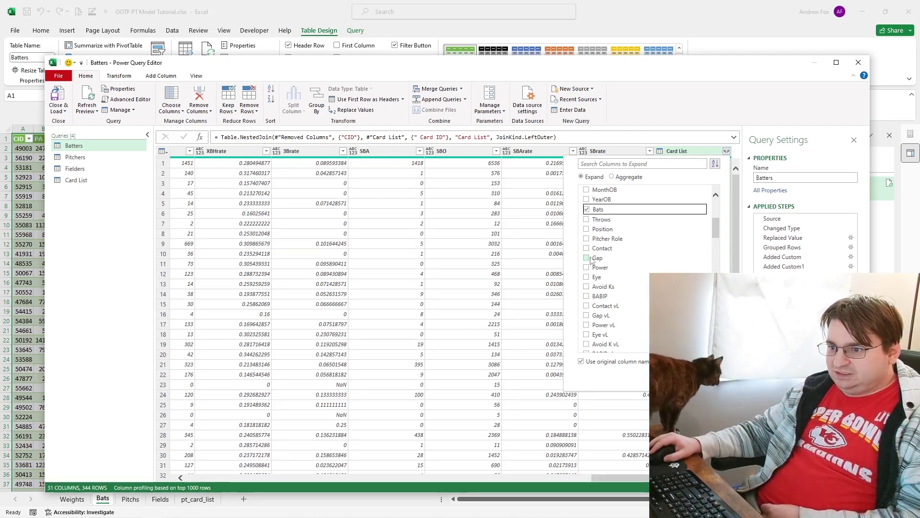
click(587, 267)
click(588, 278)
click(588, 288)
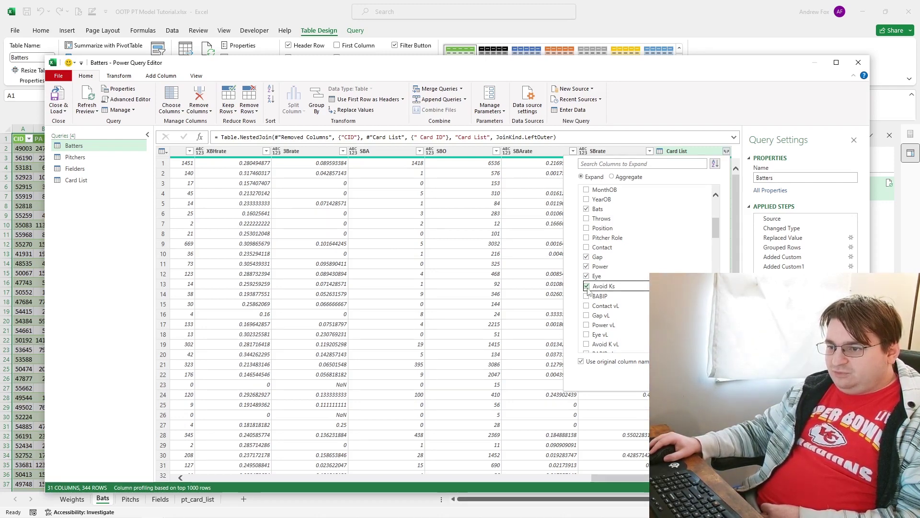
Step: Add Speed, Stealing and Baserunning to the fields chosen and expand the Card List column with the original column name as prefix
scroll(594, 302, down, 6)
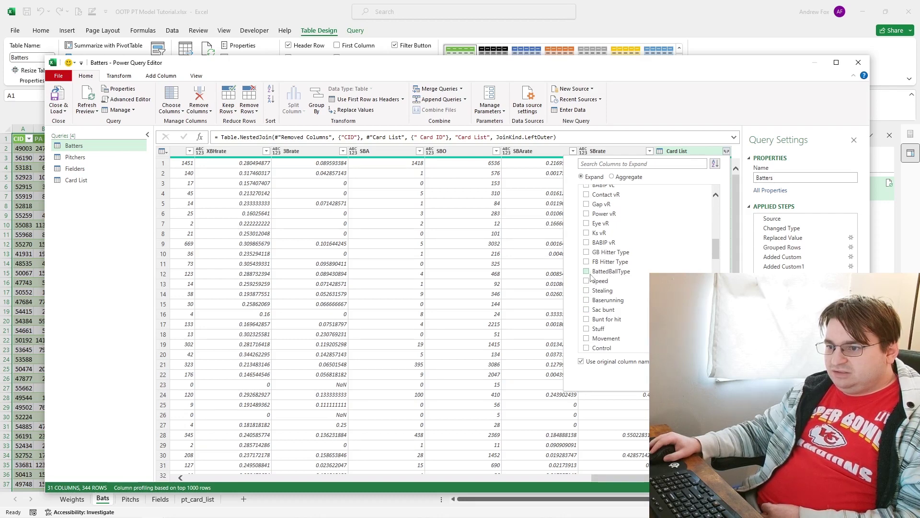
click(587, 281)
click(587, 300)
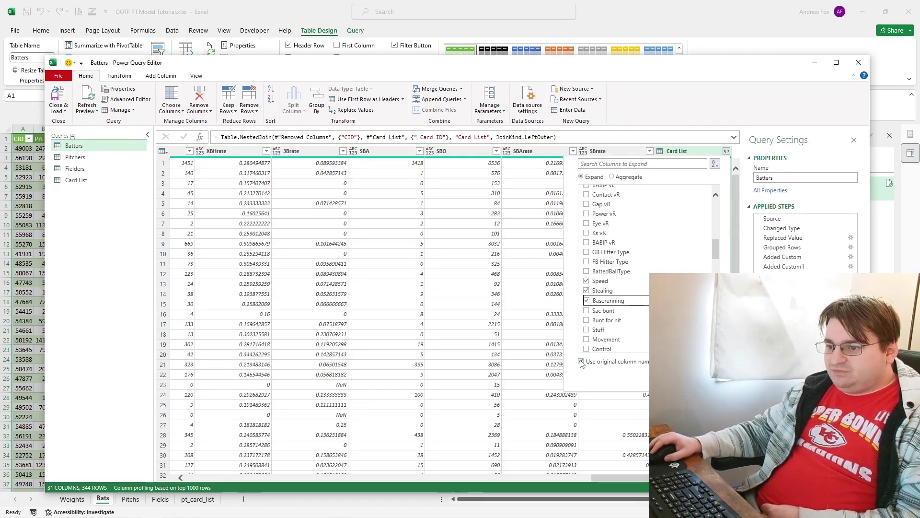
scroll(626, 267, up, 4)
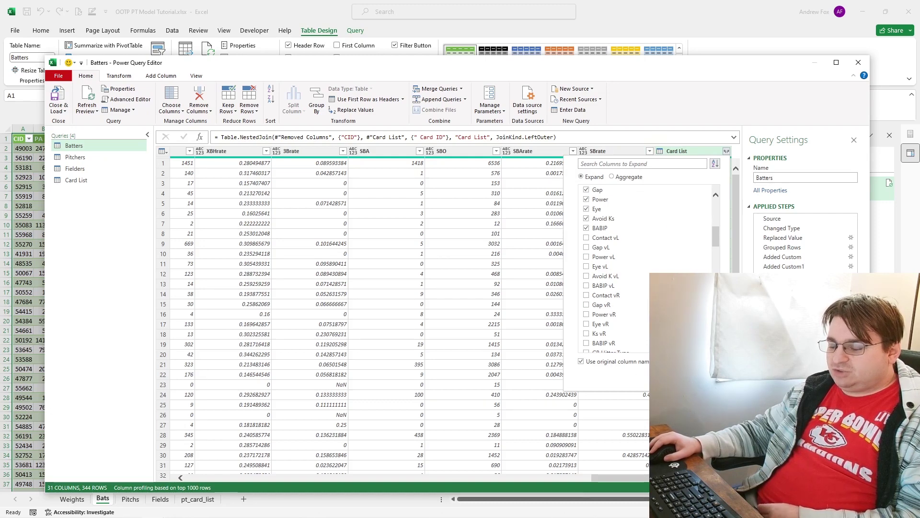
key(Return)
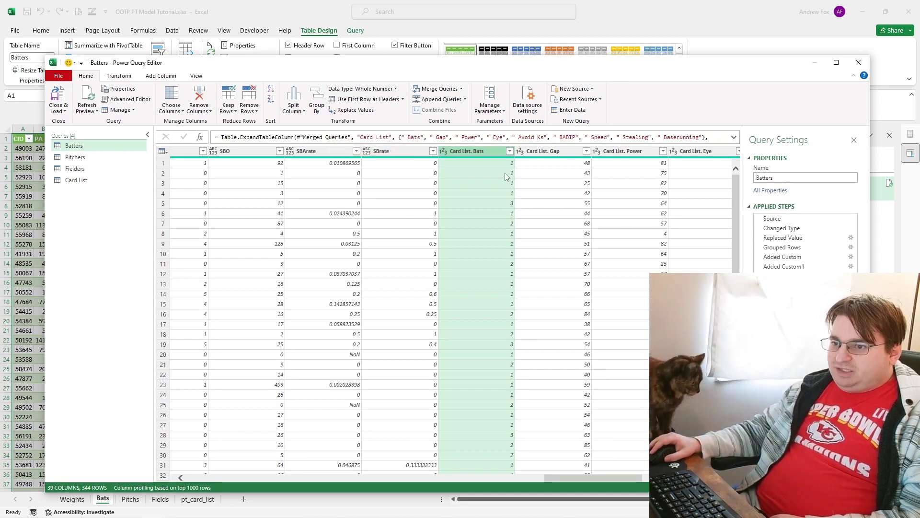
Step: Change the Card List. Bats column to the Text data type and replace the value 1 with R
click(364, 91)
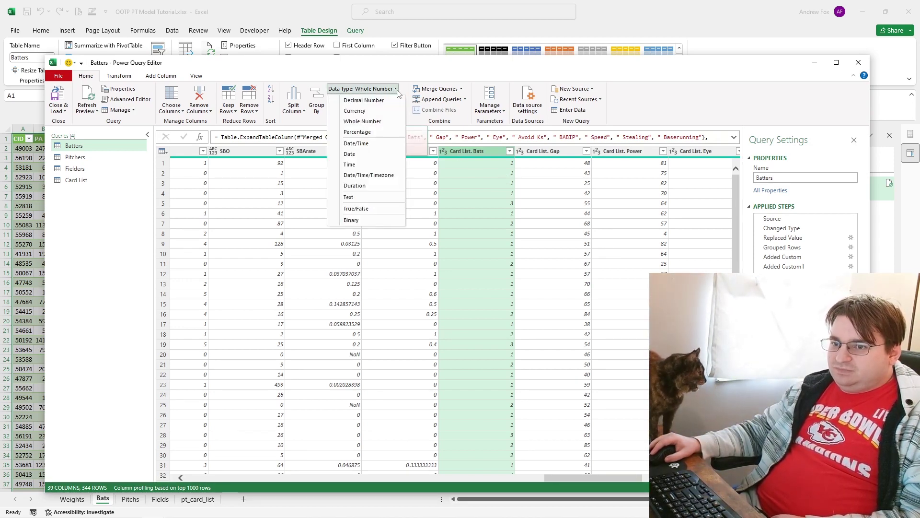
click(367, 199)
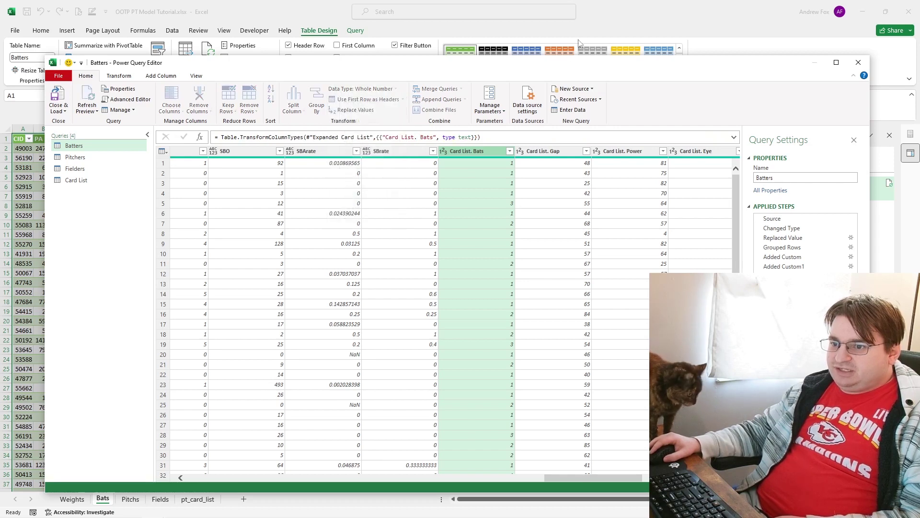
click(355, 109)
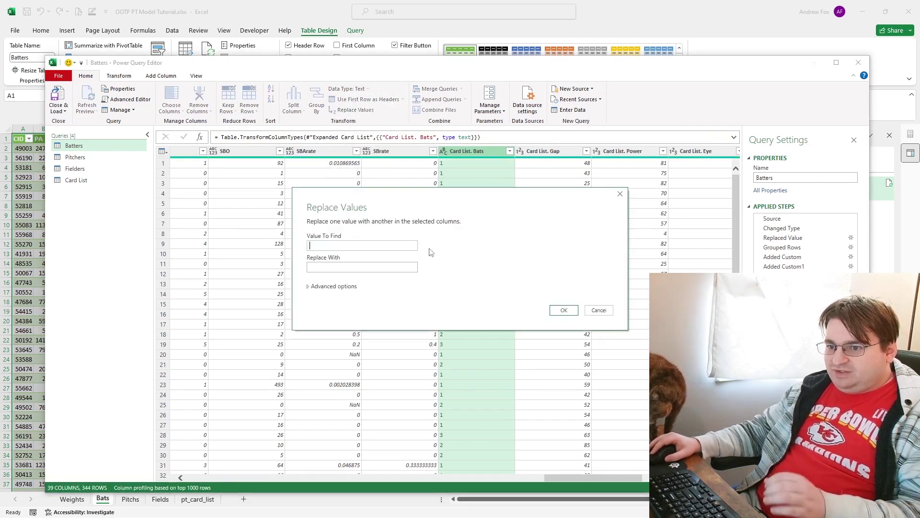
text(1)
key(Tab)
text(R)
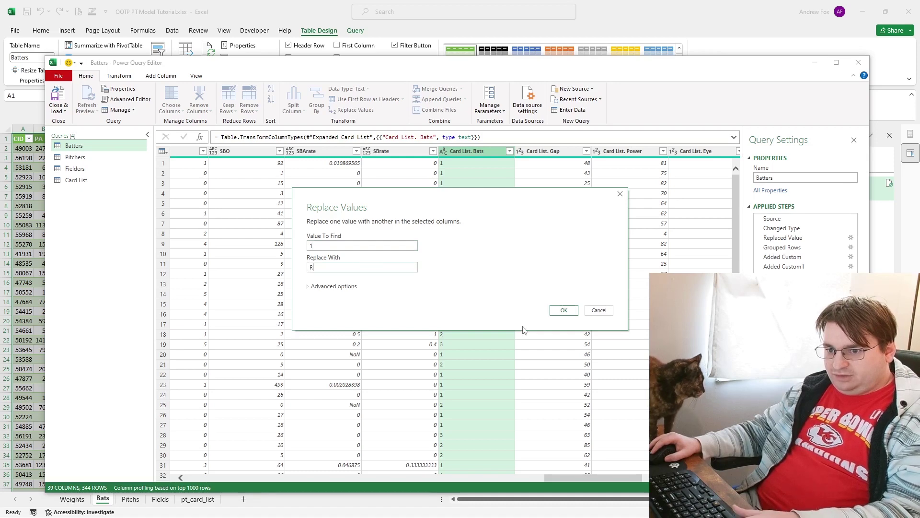
click(564, 311)
Step: Replace 2 with L and 3 with S in the Card List. Bats column, and load the updated Batters query into the Bats sheet
click(355, 109)
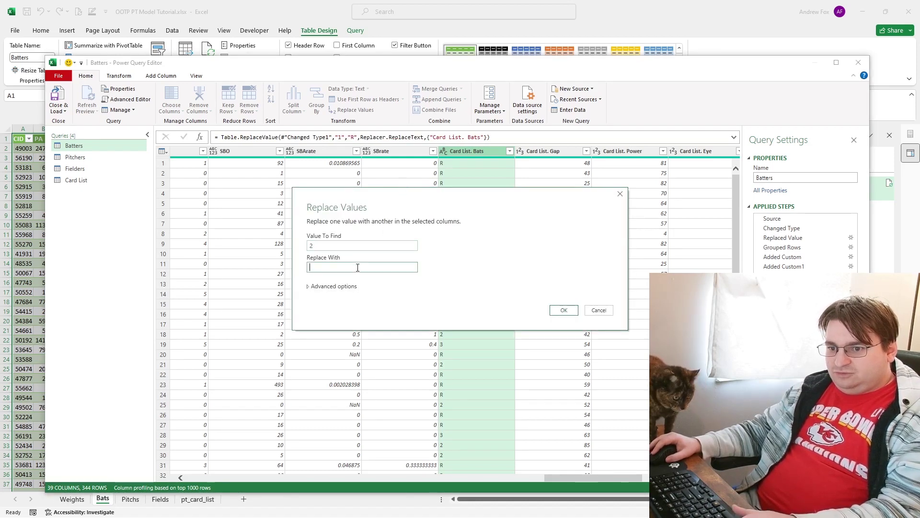
text(L)
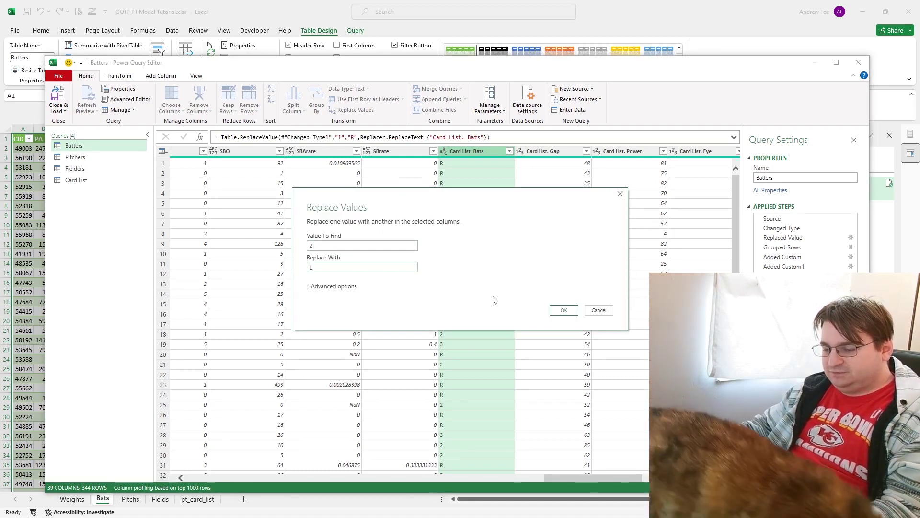
click(563, 310)
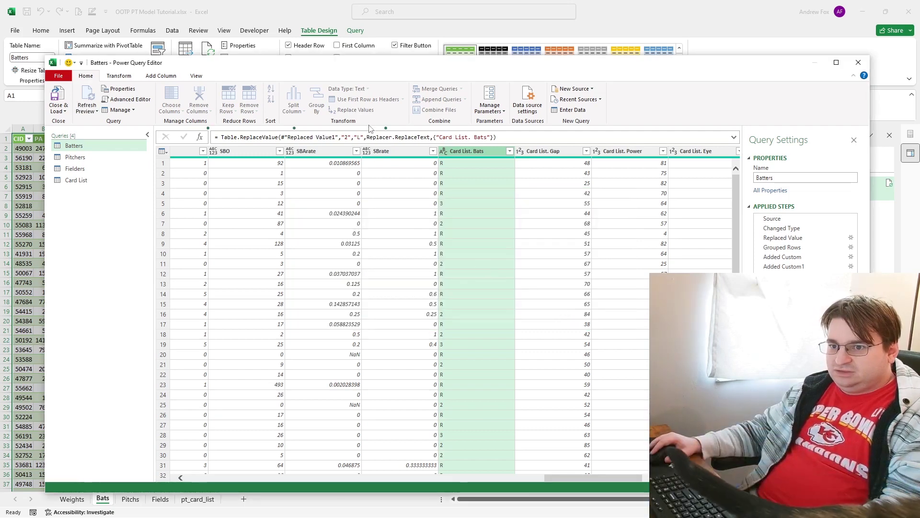
click(355, 110)
text(3)
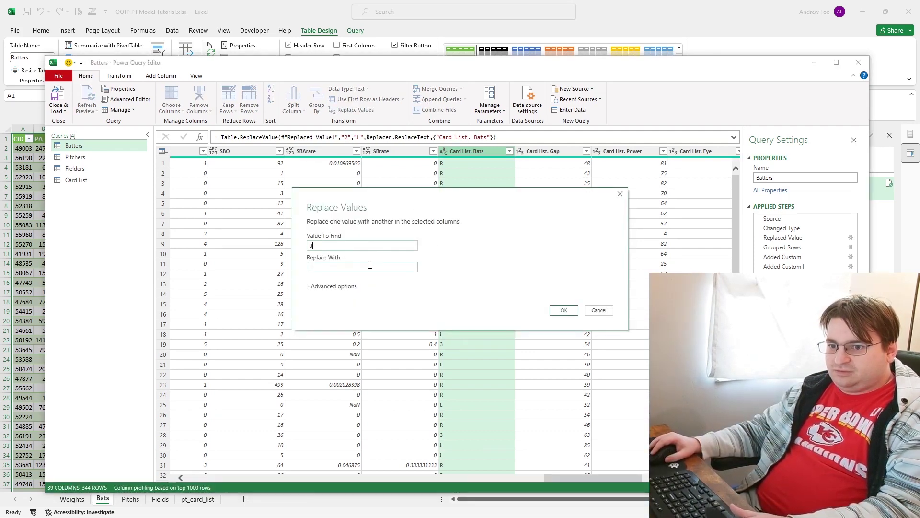
click(370, 265)
text(S)
click(564, 310)
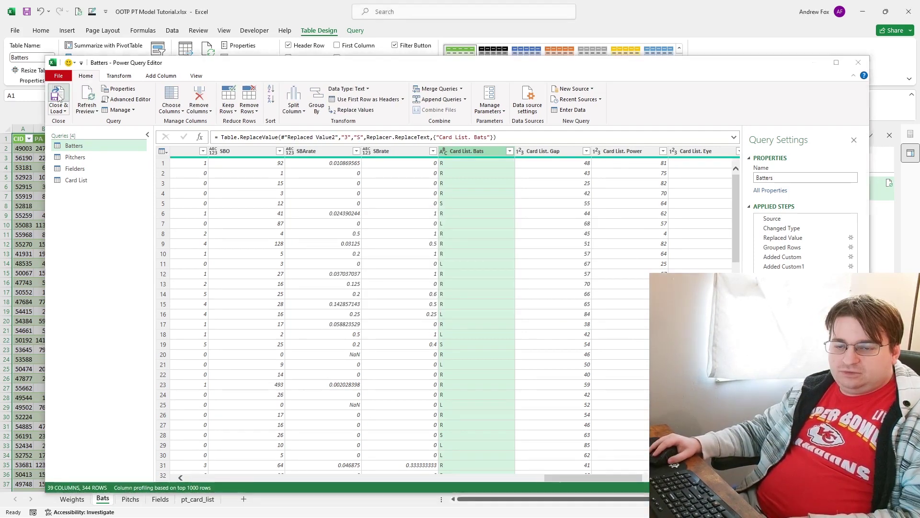
click(58, 98)
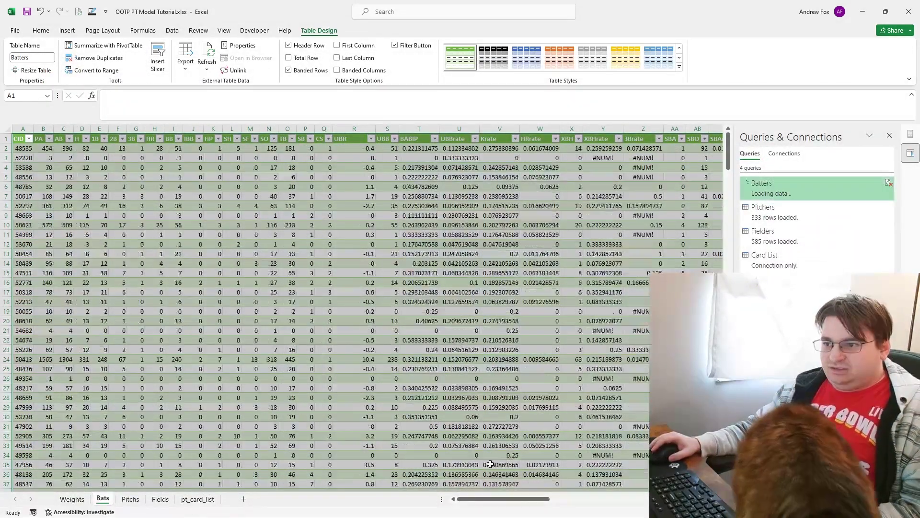
drag(502, 498, 544, 494)
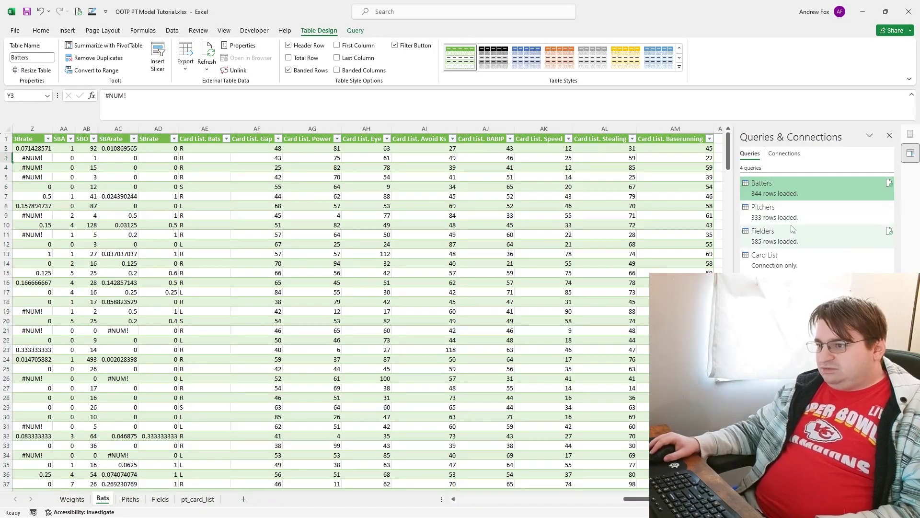
Step: Merge the Pitchers query with Card List, matching CID to Card ID with a Left Outer join
double_click(783, 209)
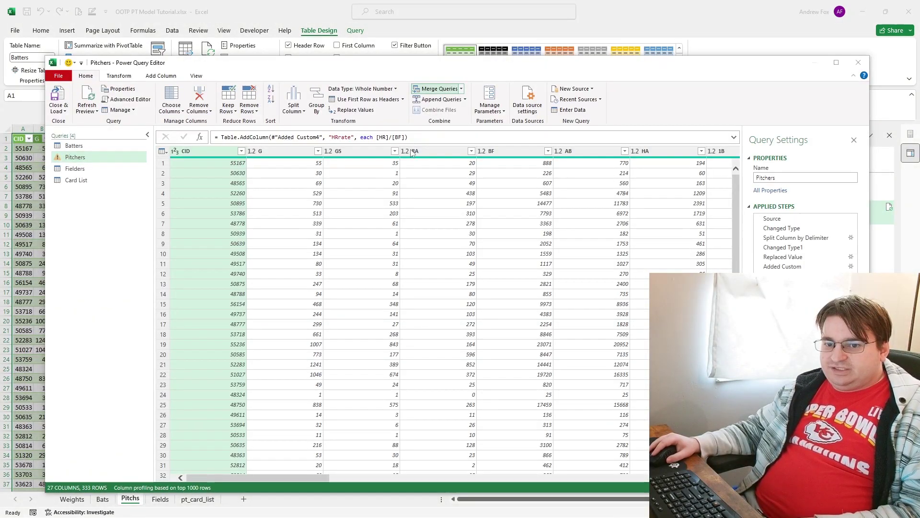
click(436, 89)
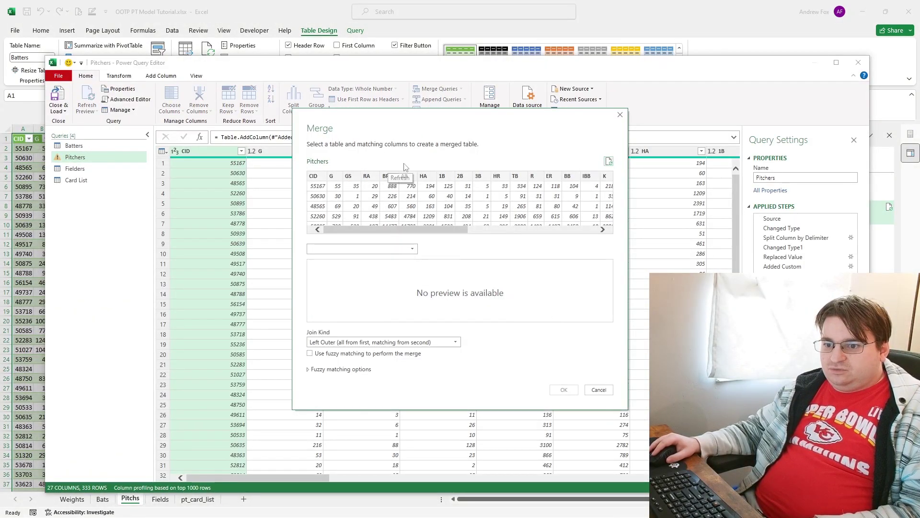
click(350, 248)
click(321, 268)
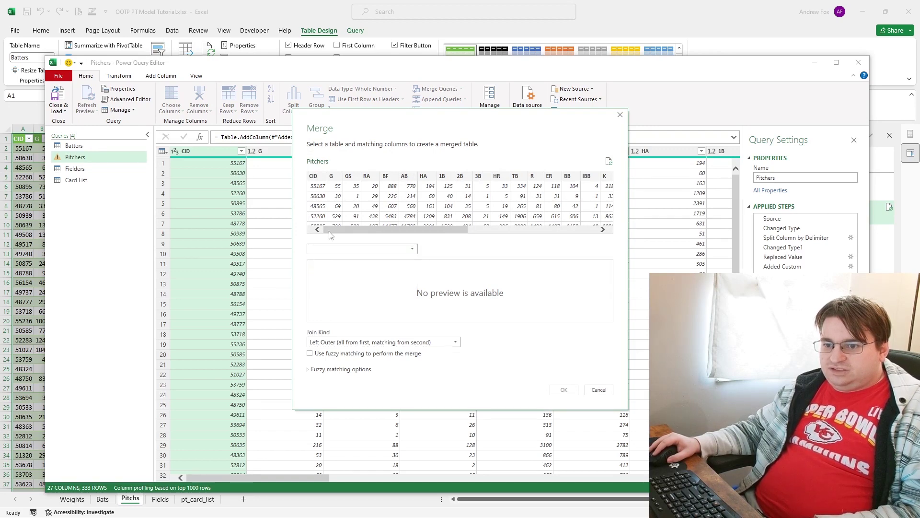
click(314, 176)
click(444, 272)
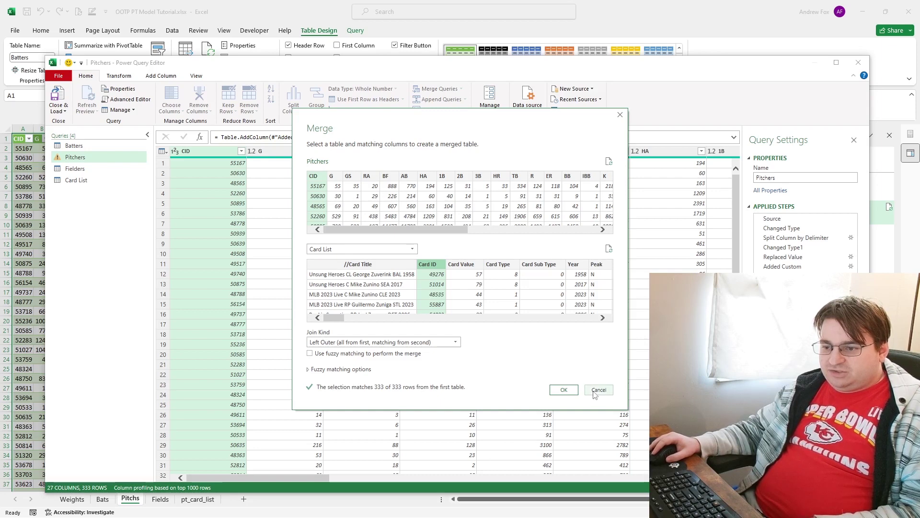
click(563, 389)
Step: Expand the Card List column in the Pitchers query with the Throws, Stuff, Control, pHR, pBABIP and Stamina fields
click(727, 151)
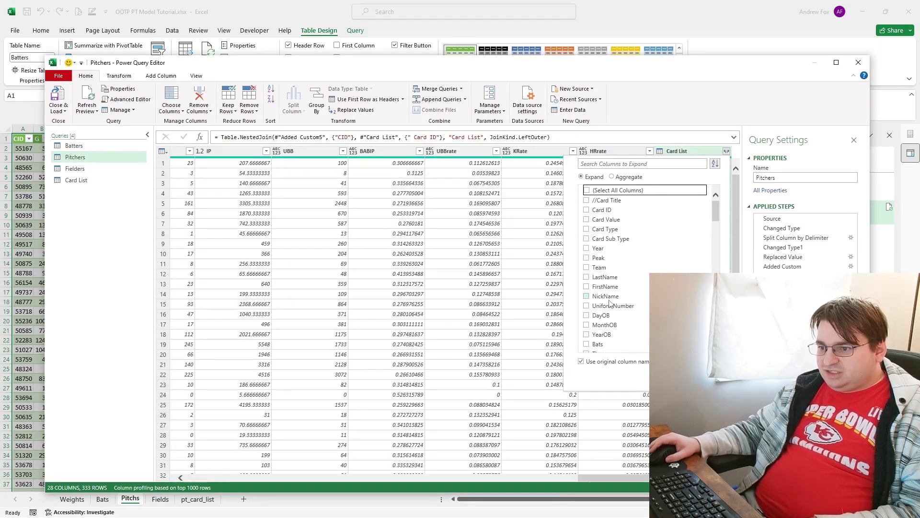
scroll(611, 302, down, 5)
click(590, 222)
scroll(648, 287, down, 8)
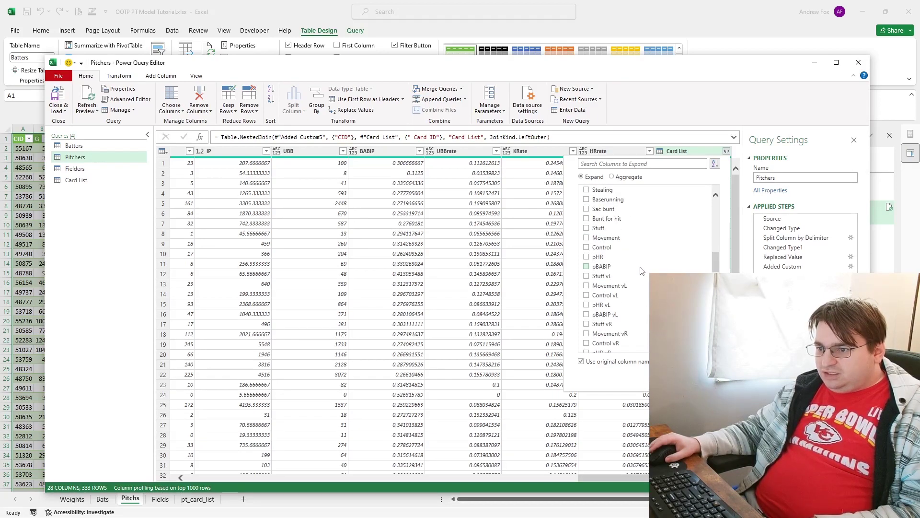
click(594, 229)
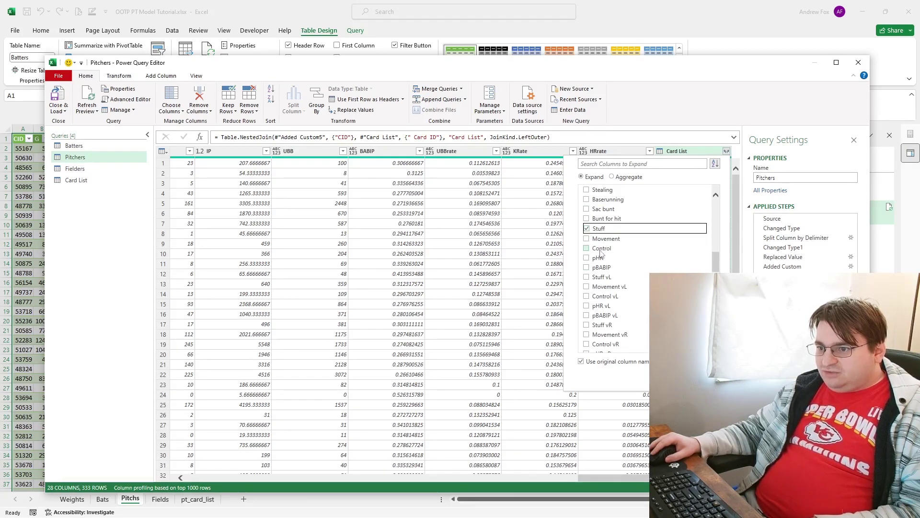
click(586, 248)
click(586, 258)
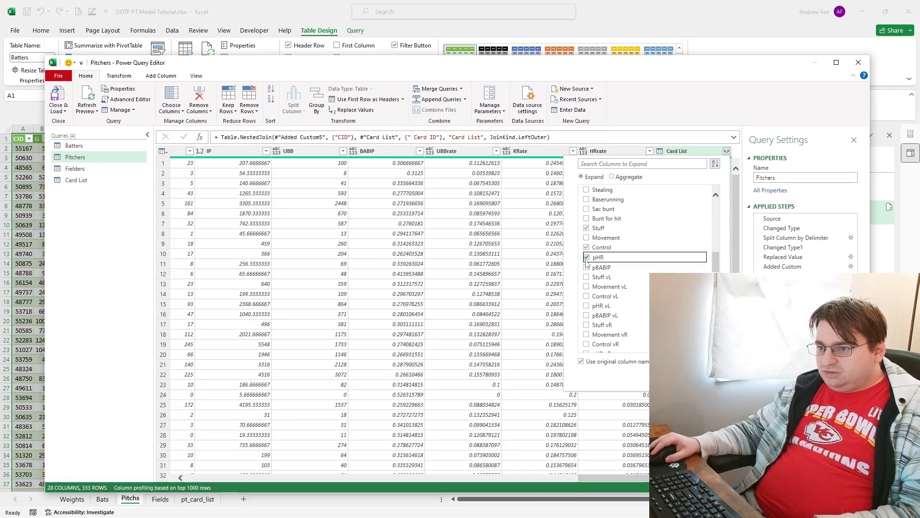
click(586, 268)
scroll(644, 287, down, 3)
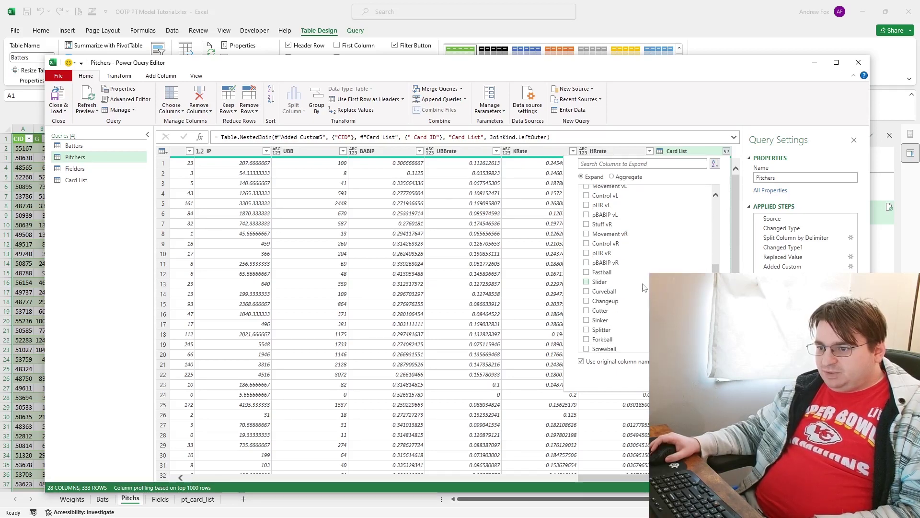
scroll(599, 282, down, 3)
click(586, 287)
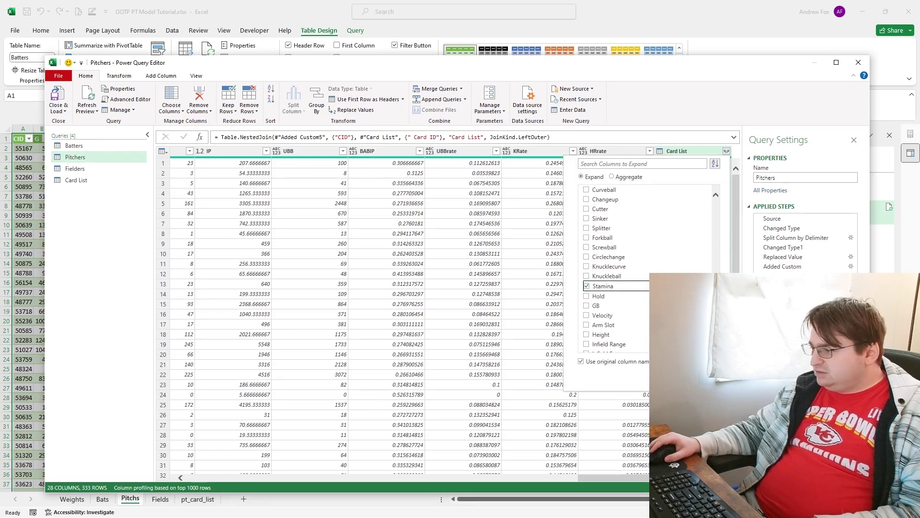
click(667, 379)
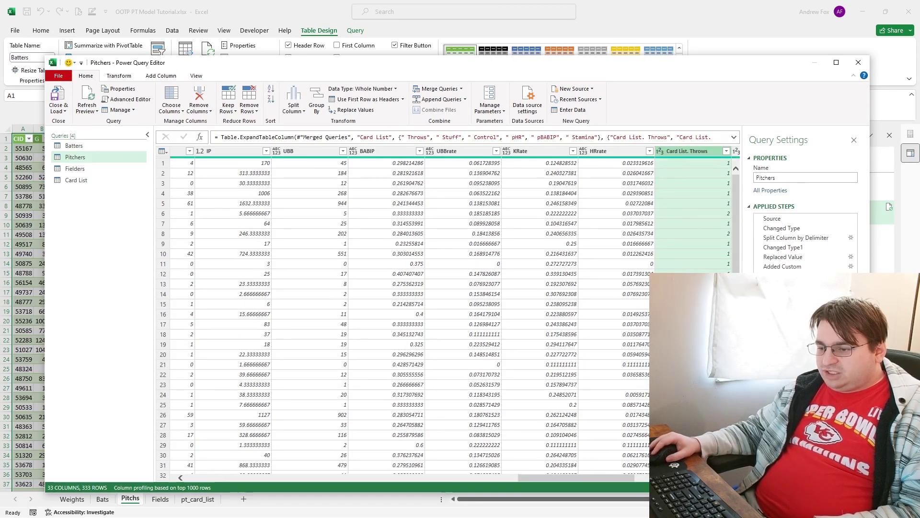
Step: Change the Card List. Throws column to the Text data type and replace the value 1 with R
click(373, 89)
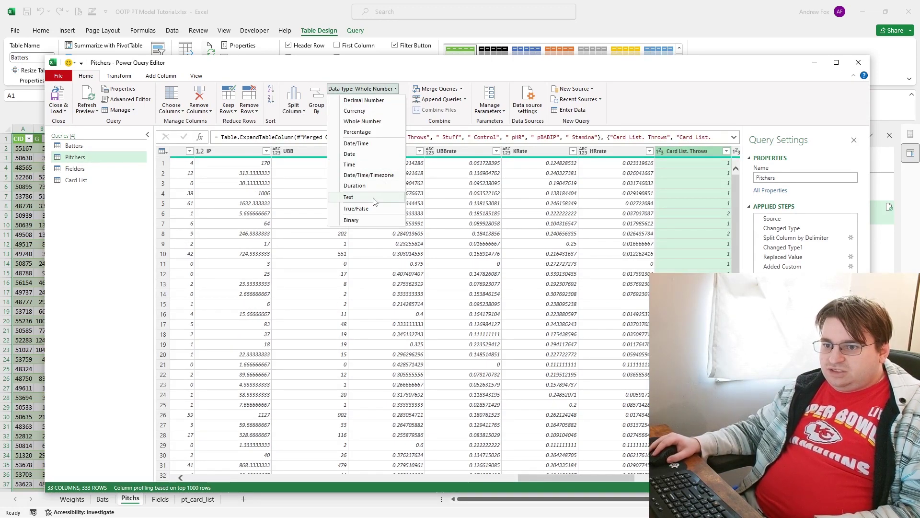
click(354, 197)
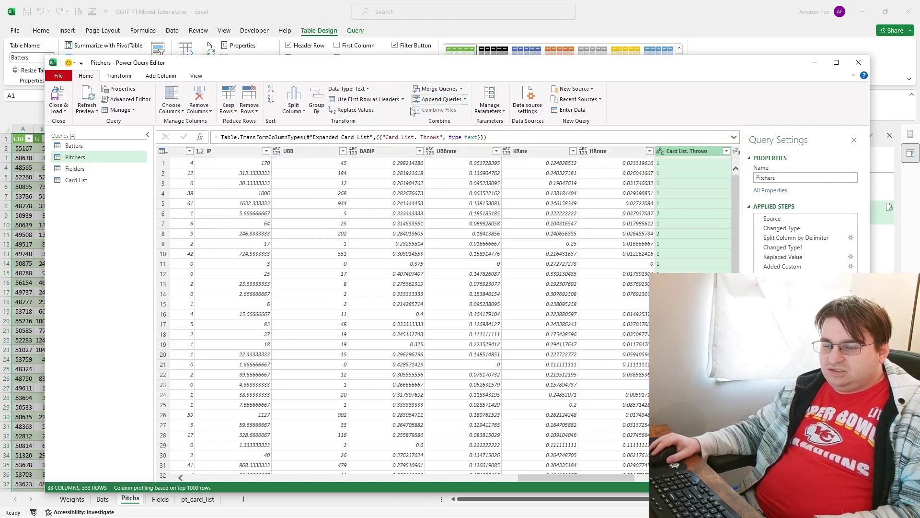
click(355, 110)
text(1)
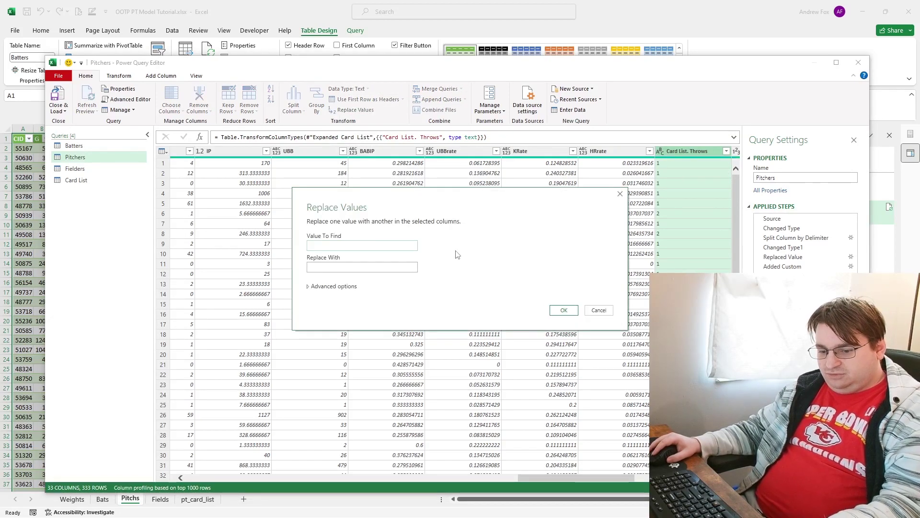
click(407, 267)
text(R)
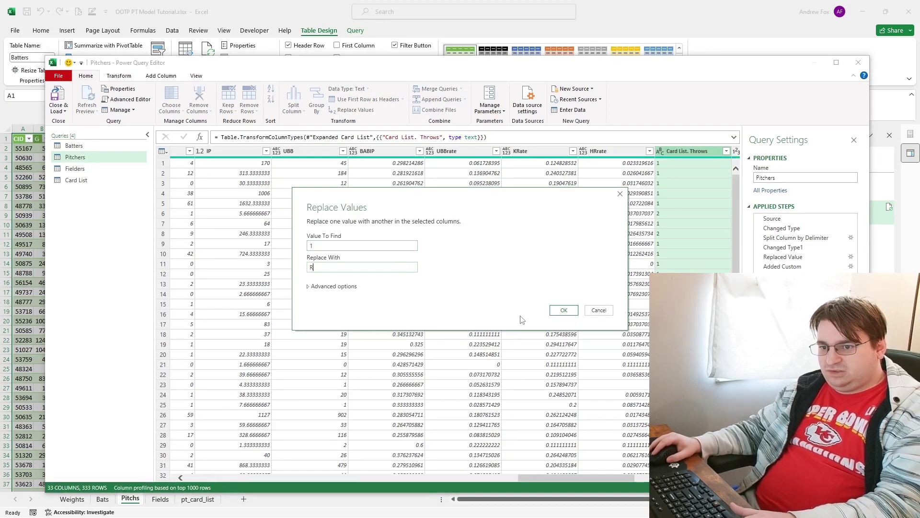
click(564, 310)
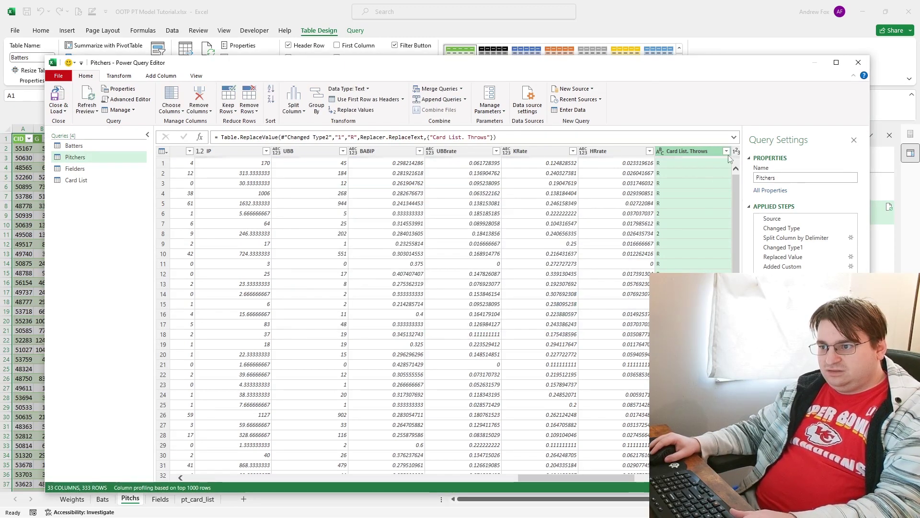
Step: Replace 2 with L in the Card List. Throws column and load the updated Pitchers query into the Pitchs sheet
key(Return)
text(2)
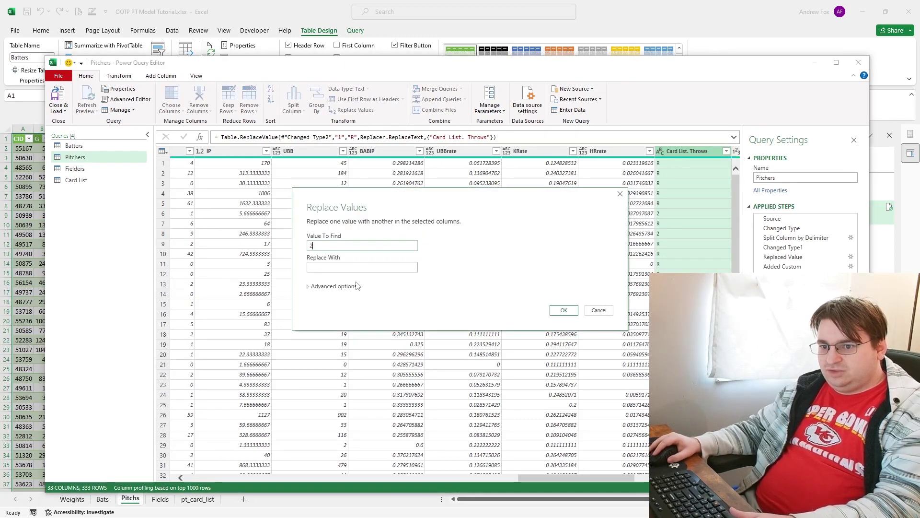
click(350, 268)
text(L)
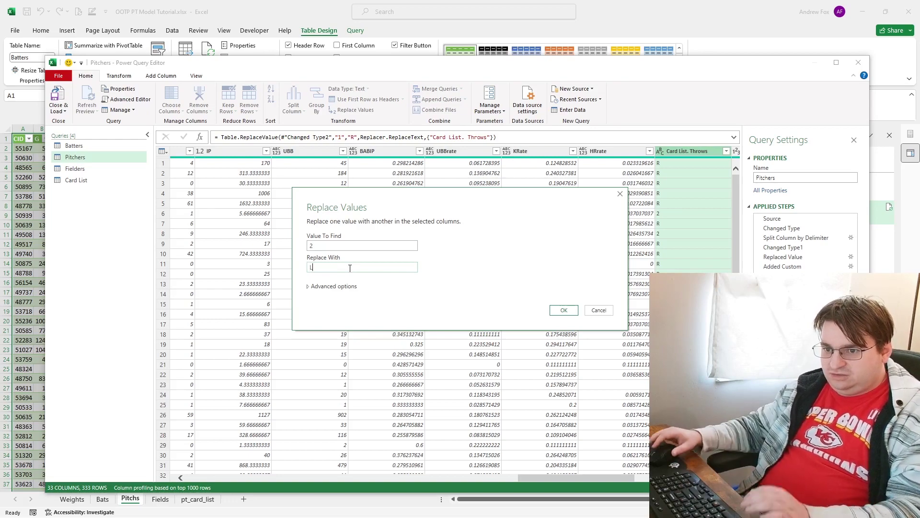
click(563, 310)
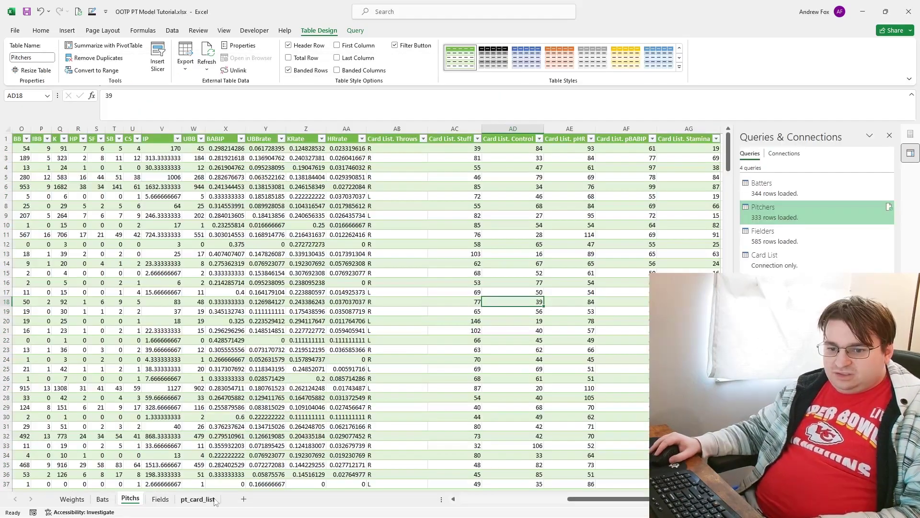
Step: Select cell I11 below the pitcher totals on the Weights sheet and return to the Pitchs sheet
click(82, 502)
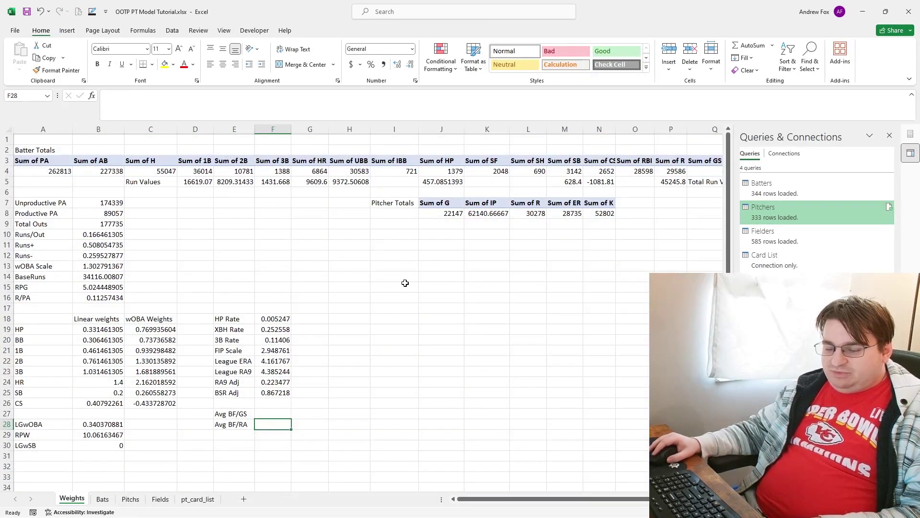
click(407, 241)
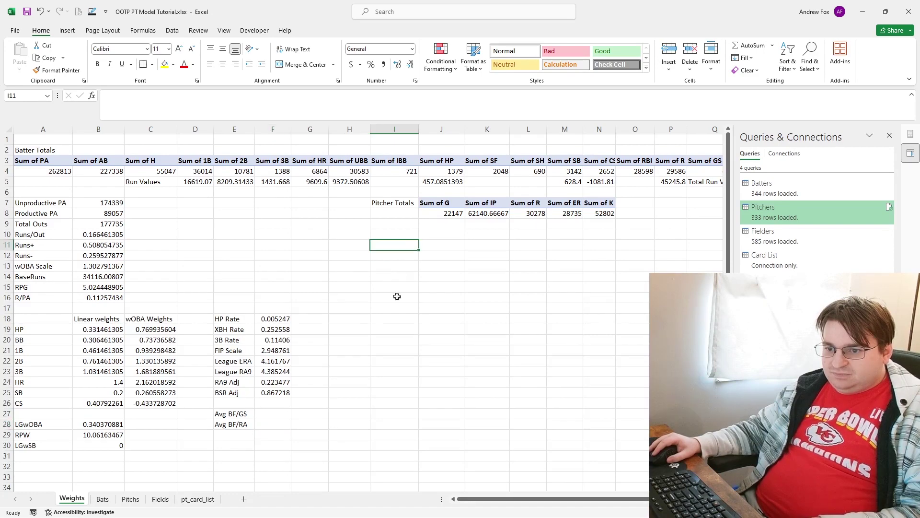
click(129, 500)
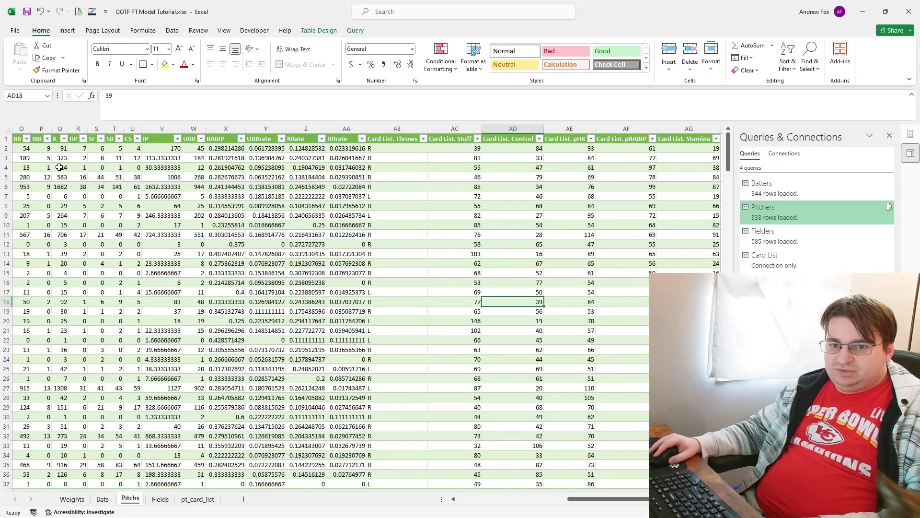
text(fgtgfv)
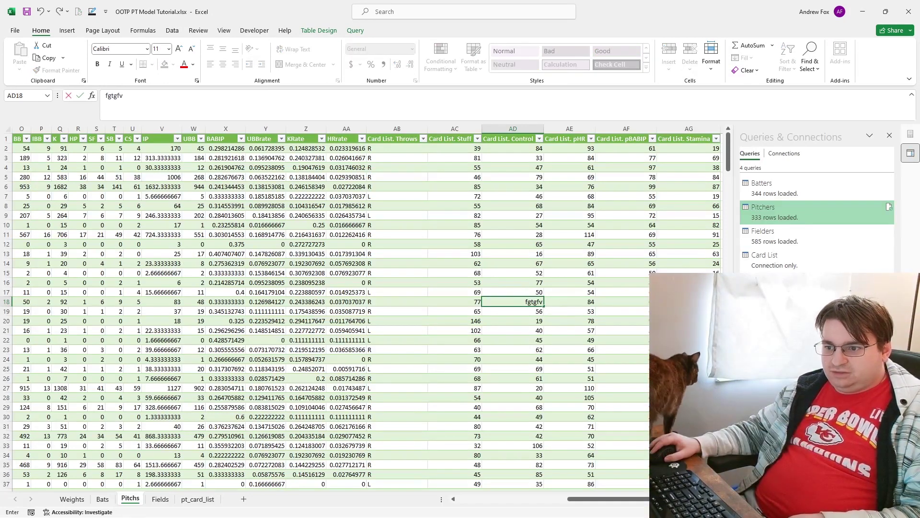
key(Escape)
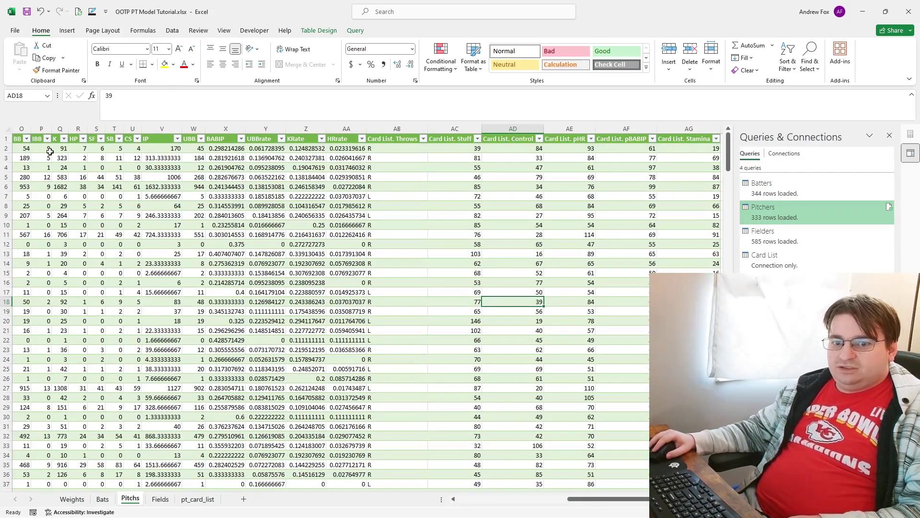
Step: Insert a PivotTable from the Pitchers table on the existing Weights sheet at cell I11
click(25, 158)
drag(624, 500, 447, 484)
click(30, 149)
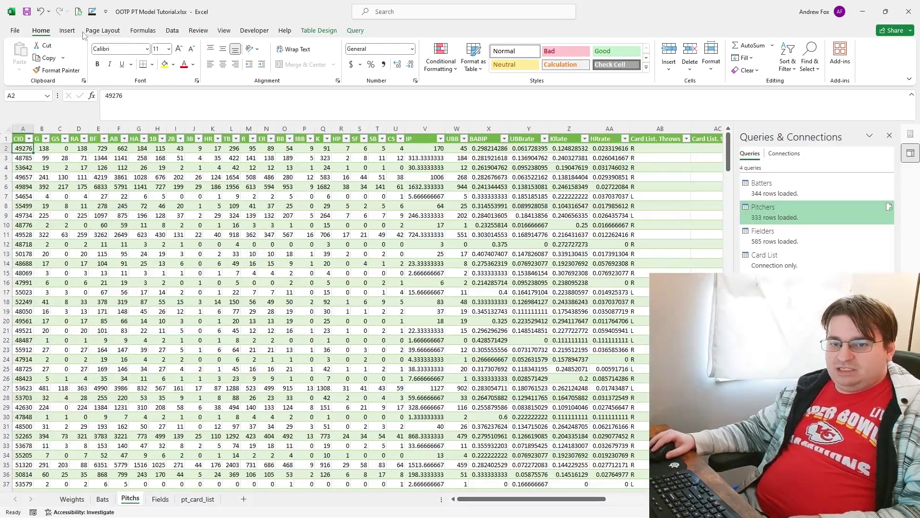
click(67, 30)
click(23, 54)
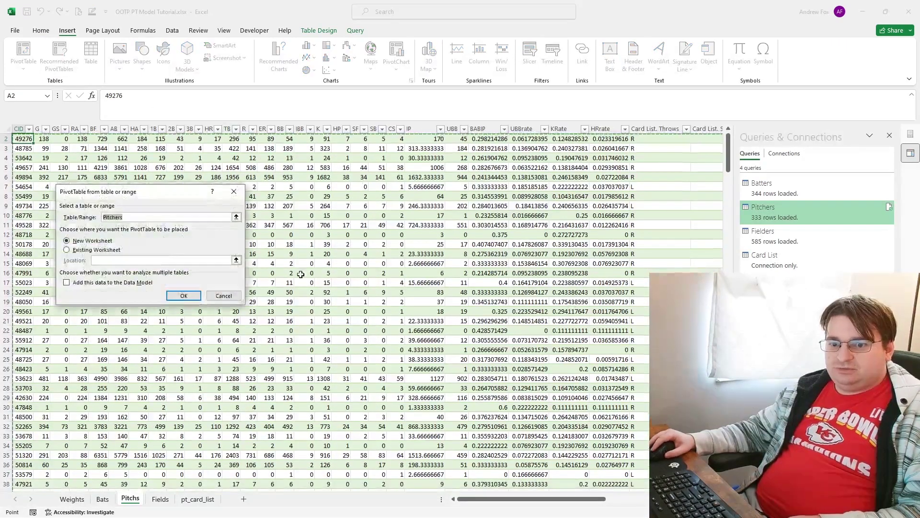
click(66, 249)
click(237, 260)
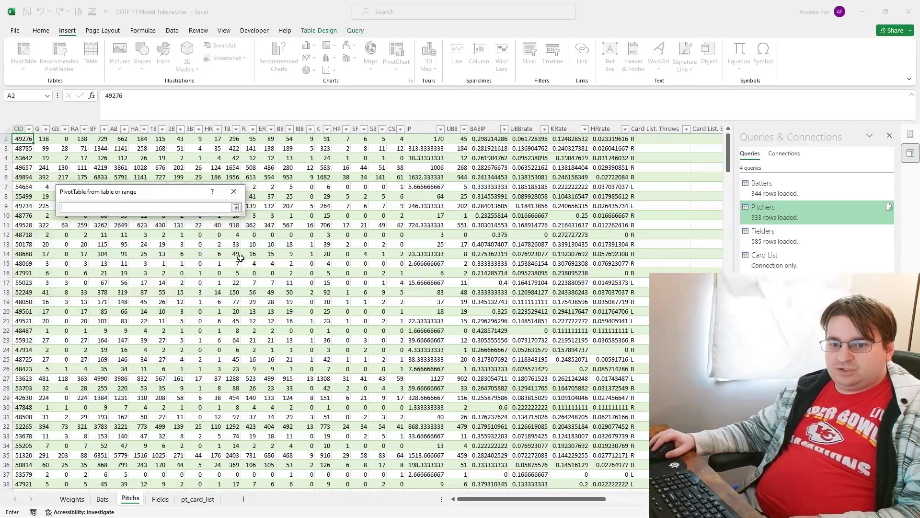
click(72, 499)
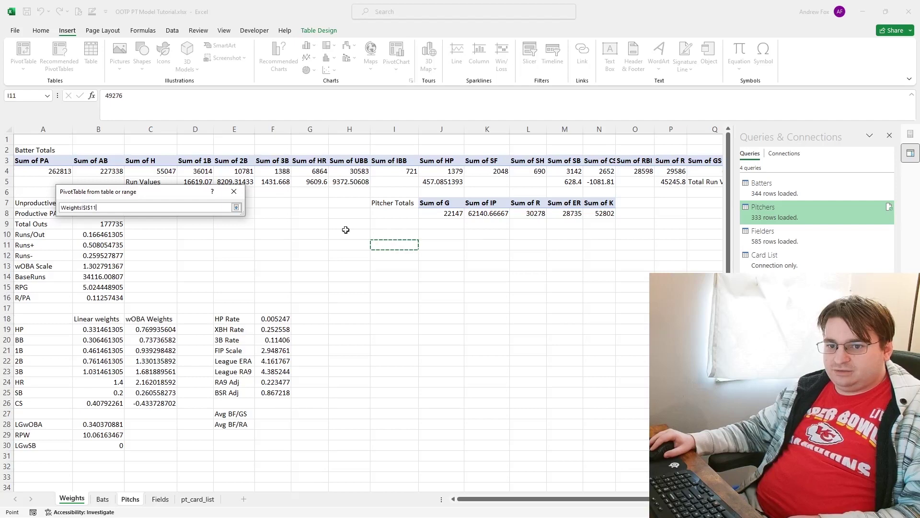
key(Return)
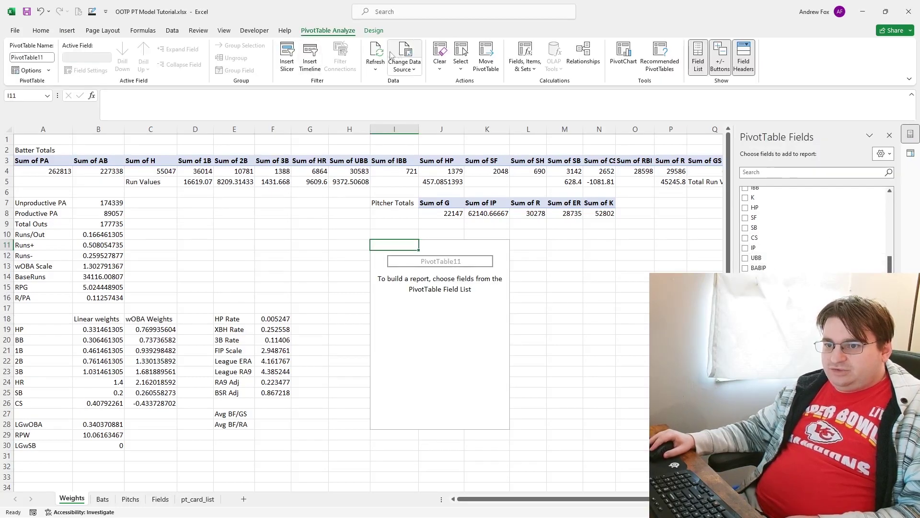
Step: Group the new pitcher PivotTable's rows by Card List. Throws and add the sum of BF as its value
scroll(823, 248, down, 2)
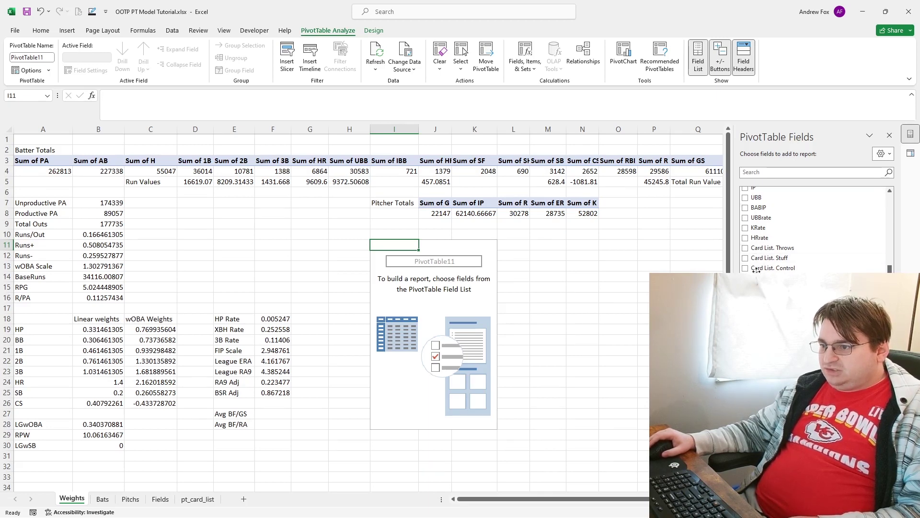
click(776, 249)
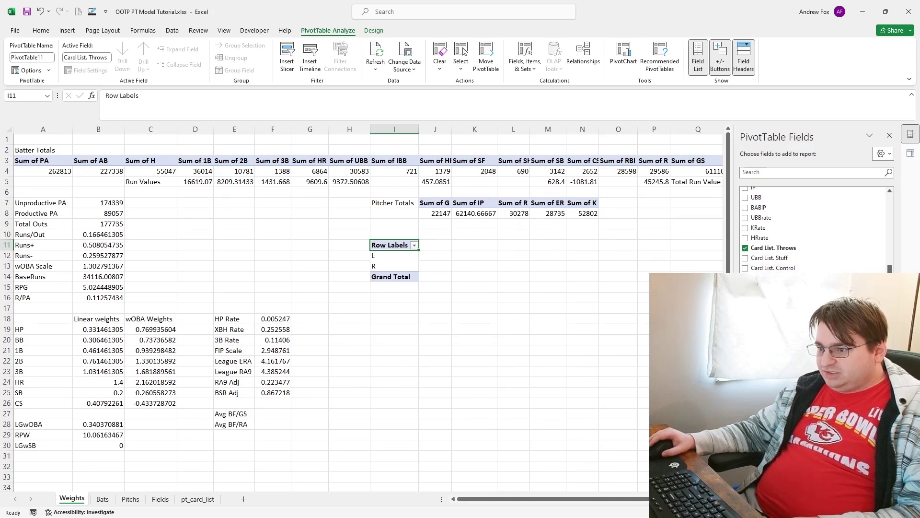
scroll(788, 263, up, 5)
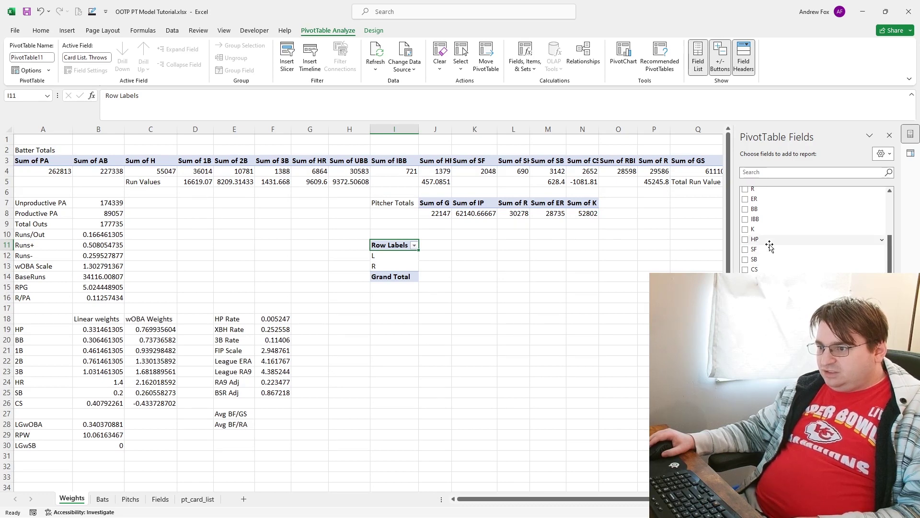
scroll(813, 242, down, 2)
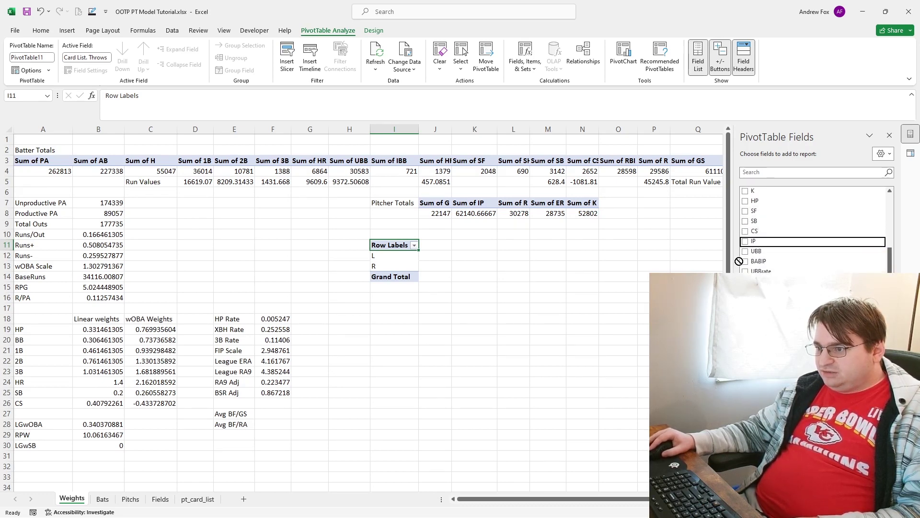
scroll(844, 254, up, 5)
scroll(803, 227, down, 1)
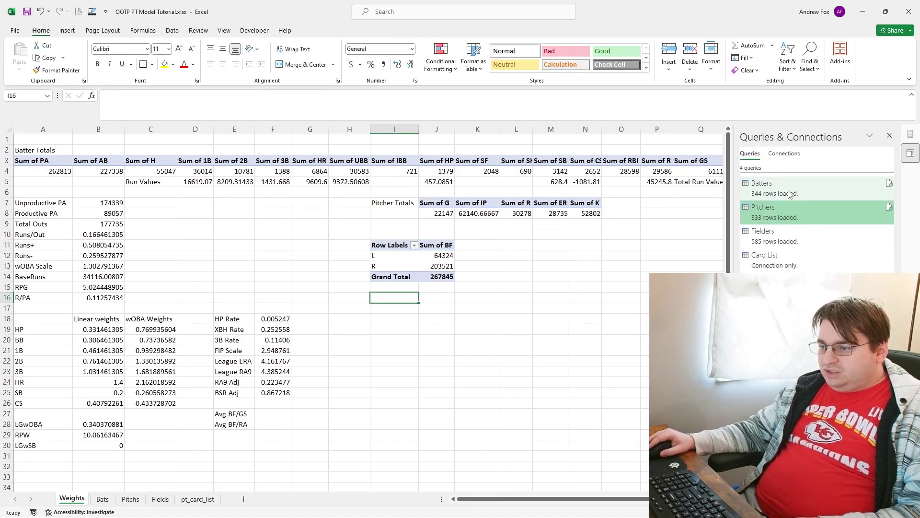
Step: Insert a PivotTable from the Batters table on the Bats sheet into the existing Weights sheet at cell I16
key(ctrl+Page_Down)
click(18, 148)
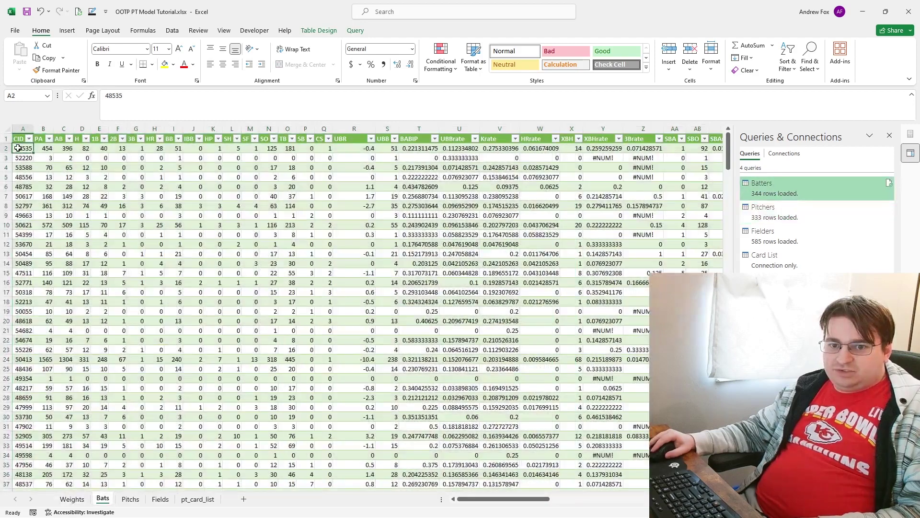
click(68, 31)
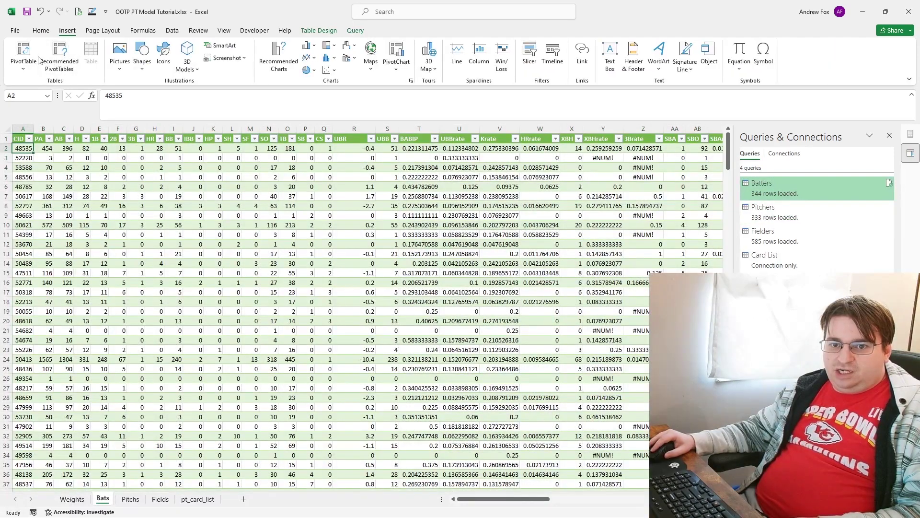
click(23, 53)
Step: Group the new batter PivotTable's rows by Card List. Bats and add the sum of PA as its value
scroll(292, 258, down, 1)
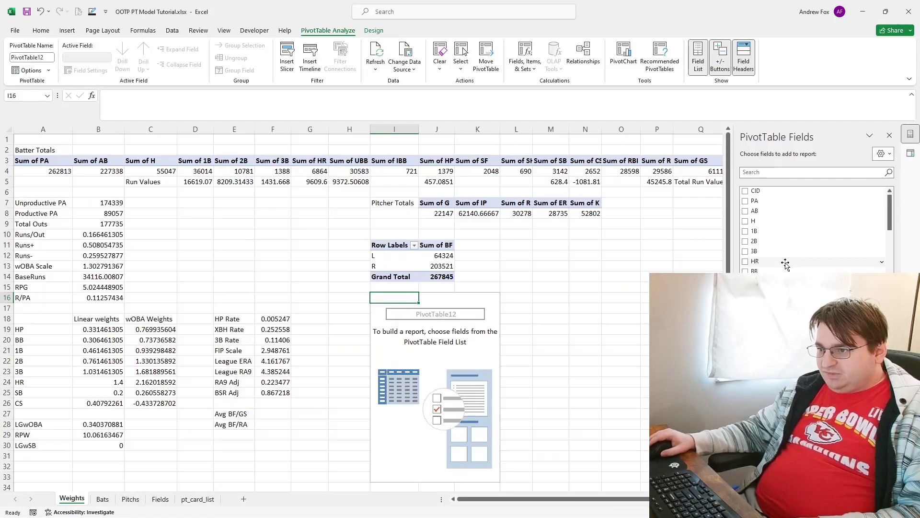
scroll(779, 249, down, 10)
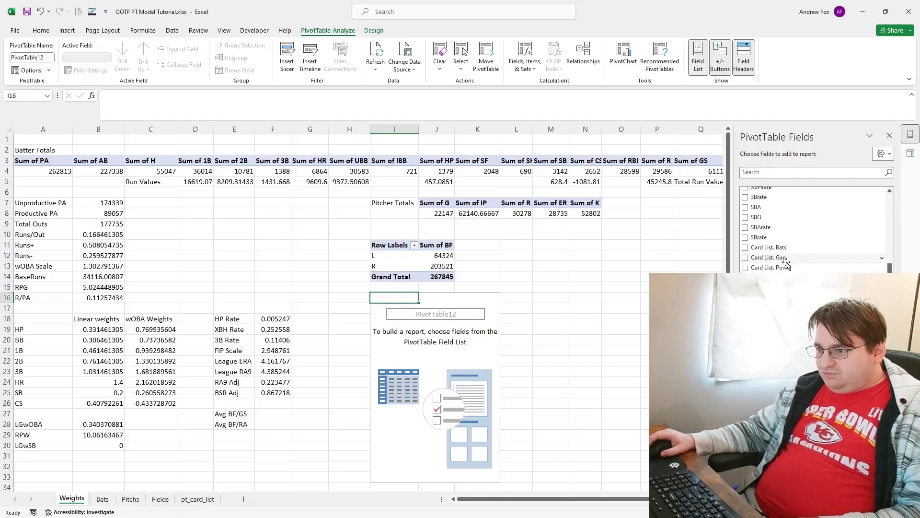
click(770, 219)
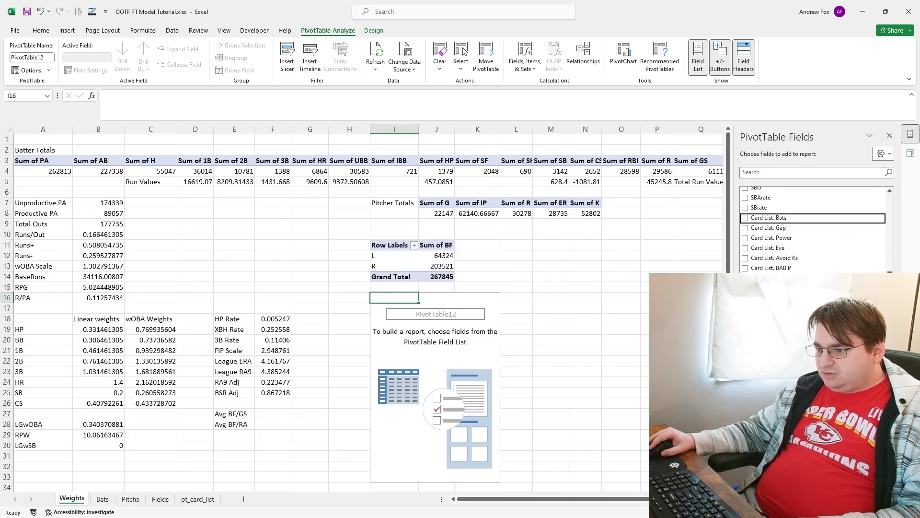
scroll(756, 210, up, 10)
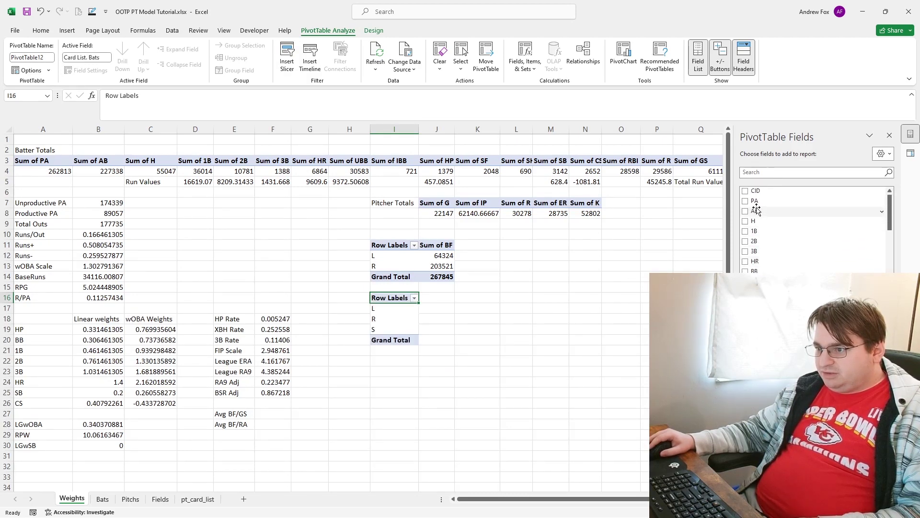
scroll(756, 209, down, 1)
click(746, 194)
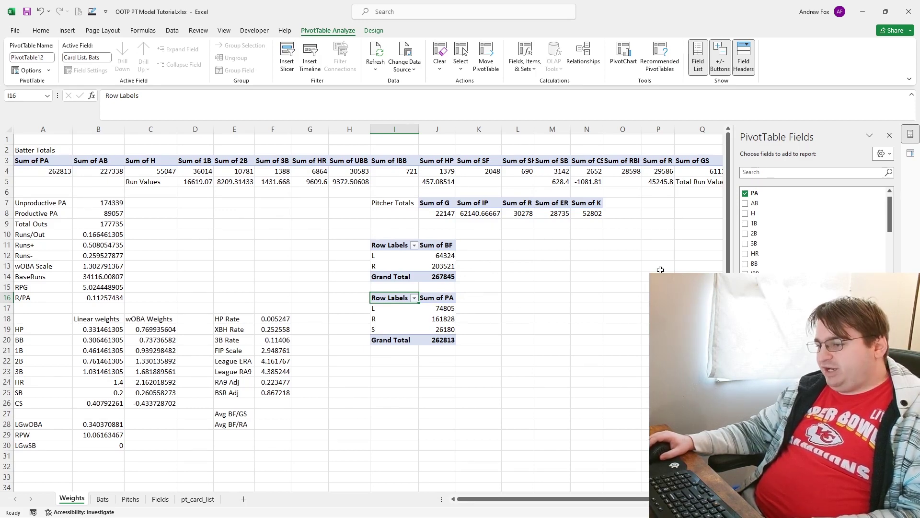
Step: Calculate the left-handed pitchers' share in K12 by dividing the L row's BF by the pitcher PivotTable's grand total
click(485, 254)
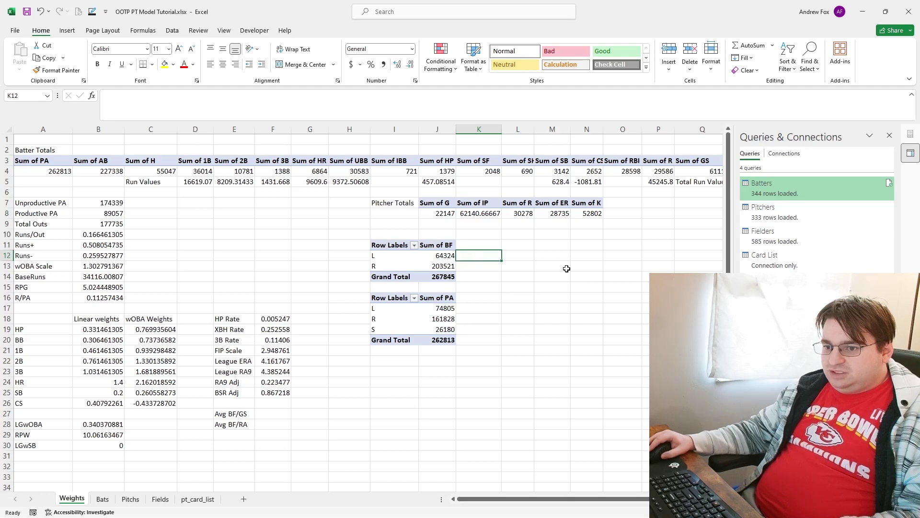
text(=)
click(440, 255)
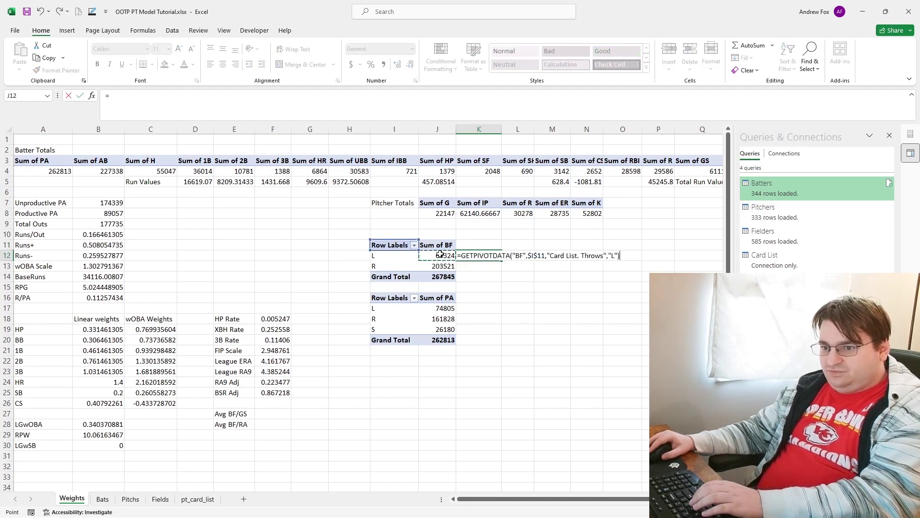
text(/)
click(436, 284)
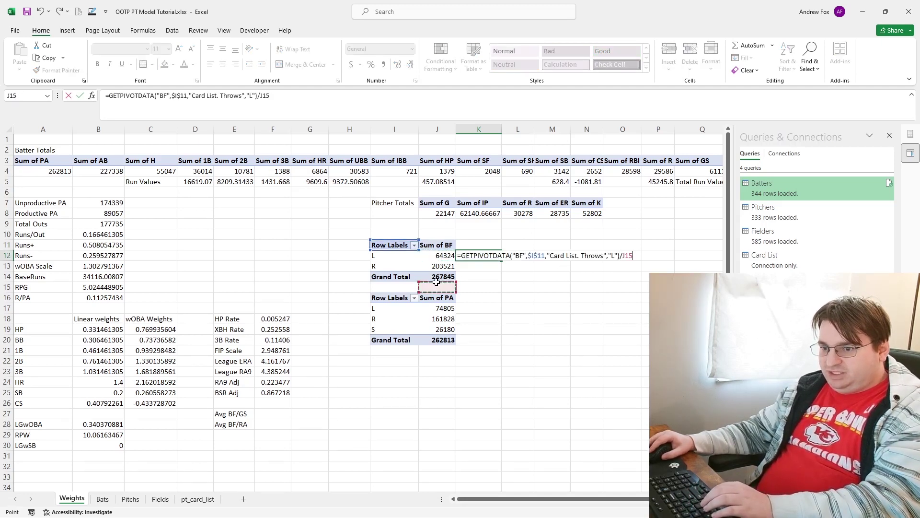
click(437, 277)
key(Return)
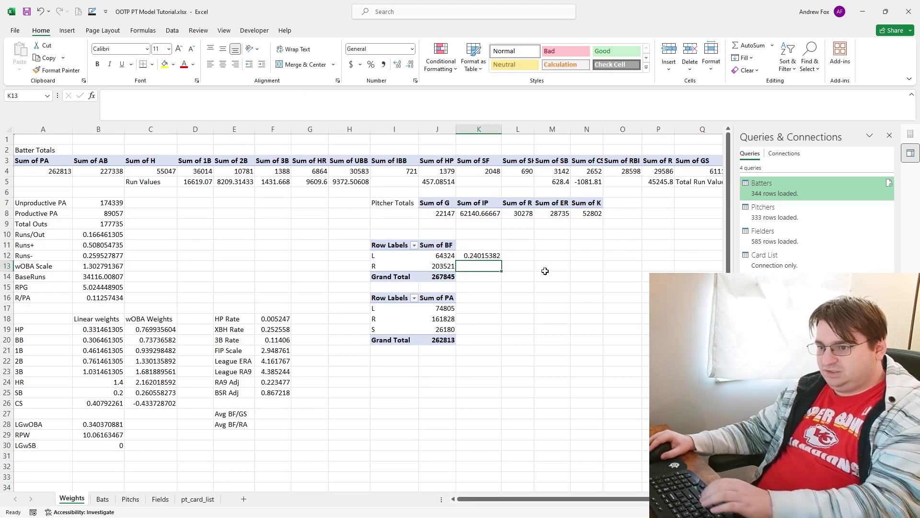
Step: Calculate the right-handed pitchers' share in K13 by dividing the R row's BF by the grand total
text(=)
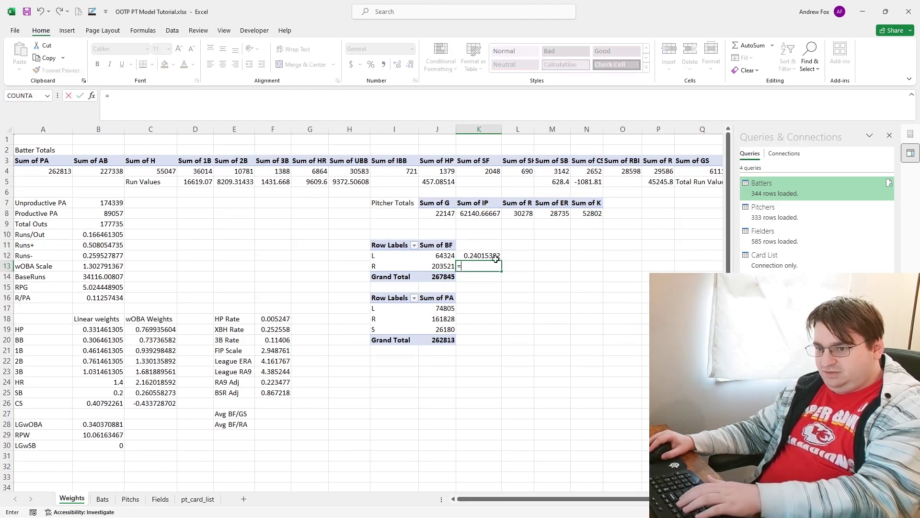
click(440, 265)
text(/)
click(434, 277)
key(Return)
Step: Label K16 LHP and L16 RHP, and enter in K17 the L batters' PA divided by the PA grand total
click(499, 307)
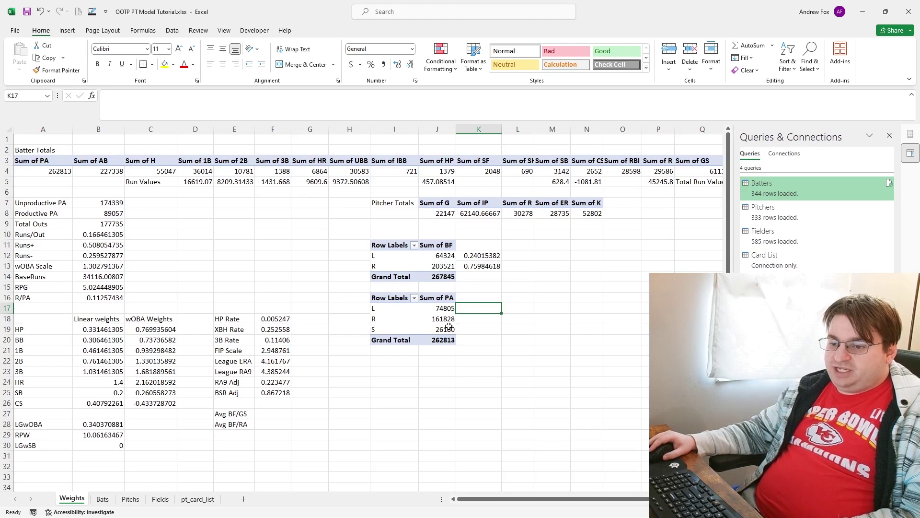
mouse_move(445, 324)
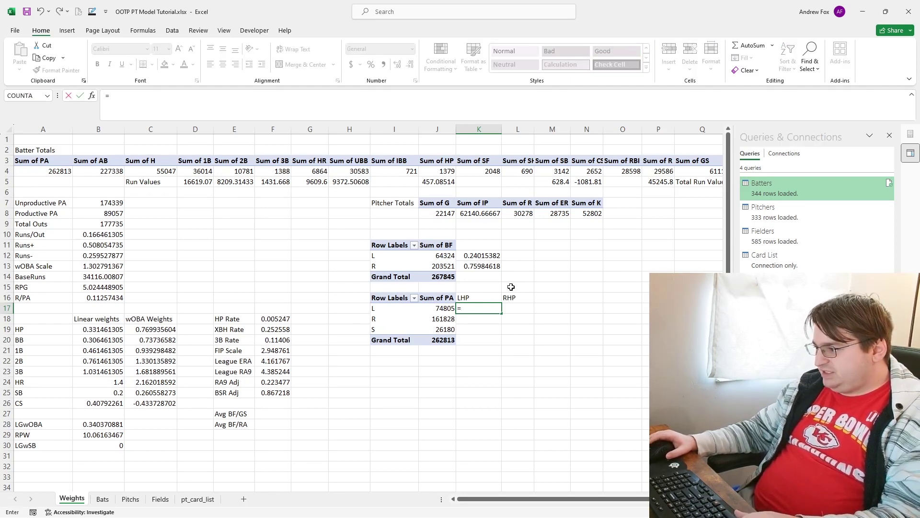
click(434, 308)
text(/GETPIVOTDATA("PA",$I$16)
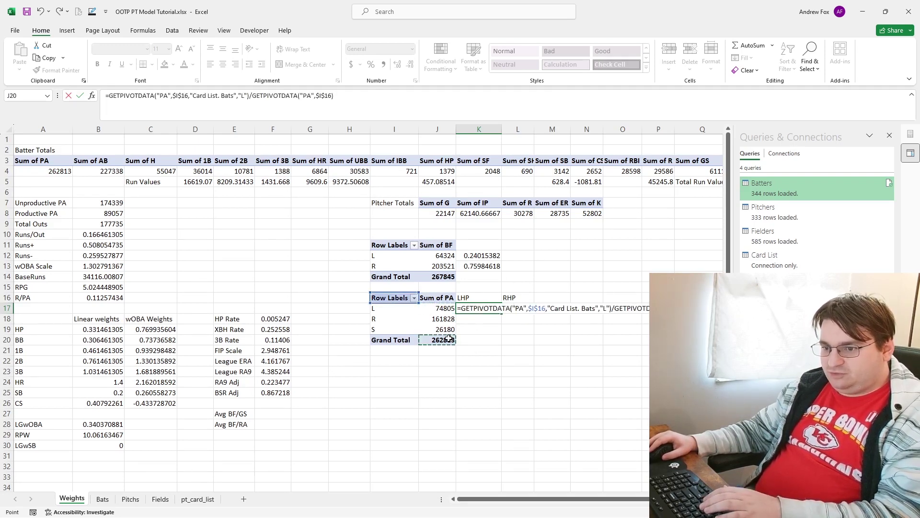
click(450, 340)
key(Return)
Step: Enter in K18 the sum of the R and S batters' PA divided by the PA grand total
text(=)
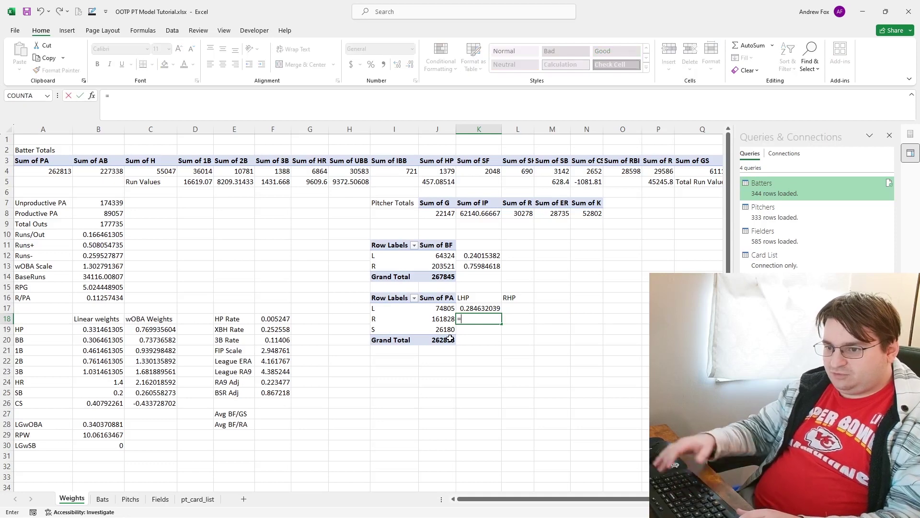
text(()
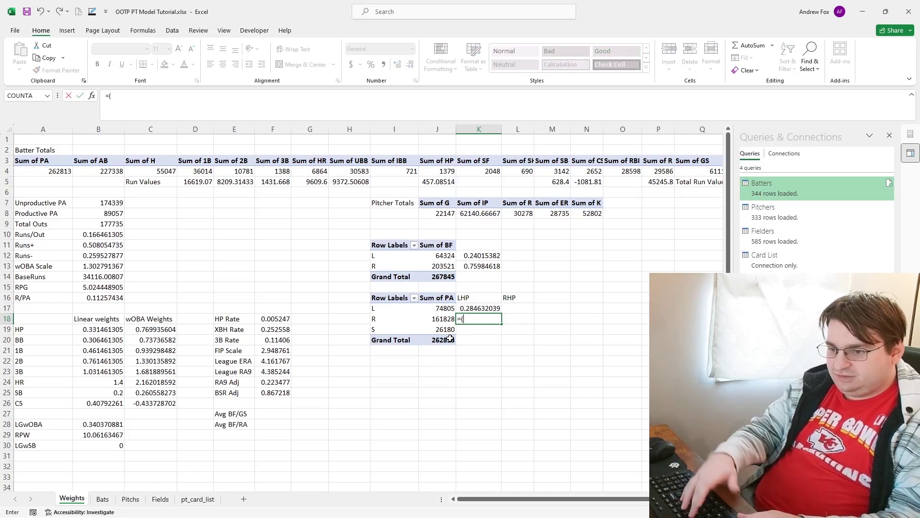
click(426, 318)
text(+)
click(450, 331)
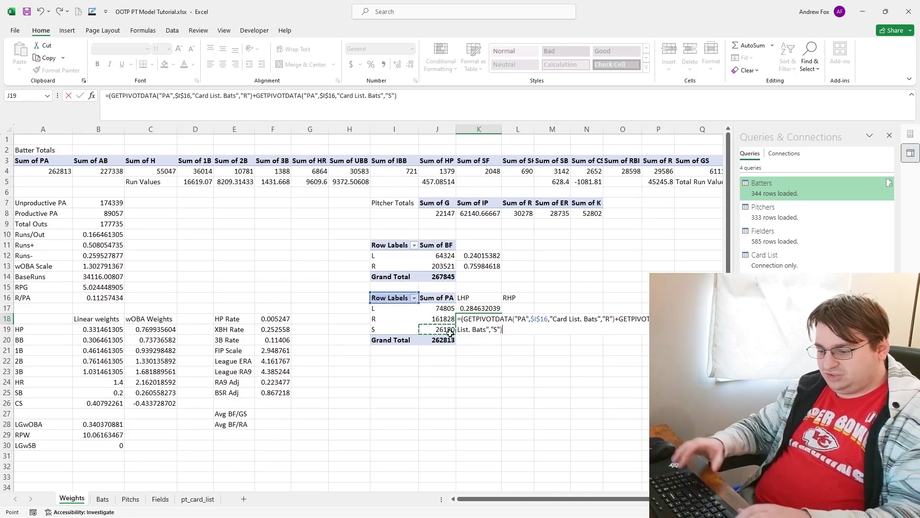
text()/)
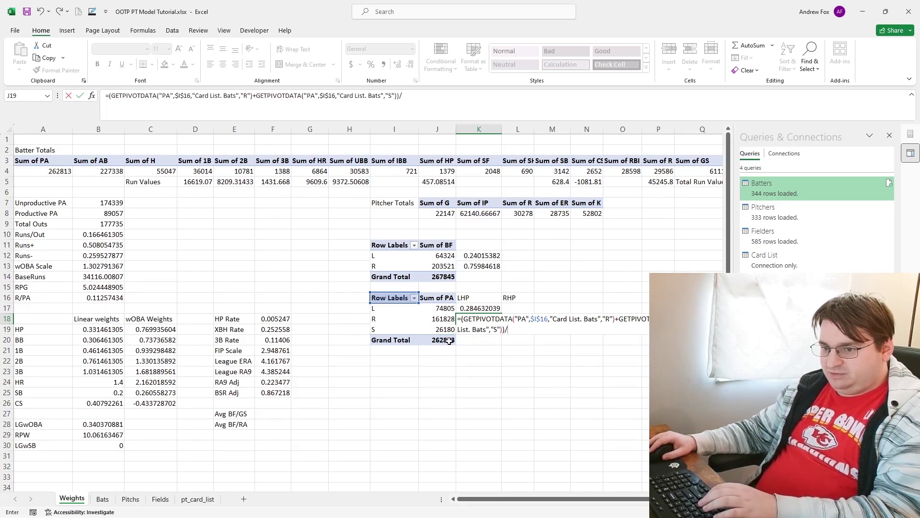
click(450, 340)
key(Return)
Step: Enter in L17 under RHP the sum of the L and S batters' PA divided by the PA grand total
click(516, 308)
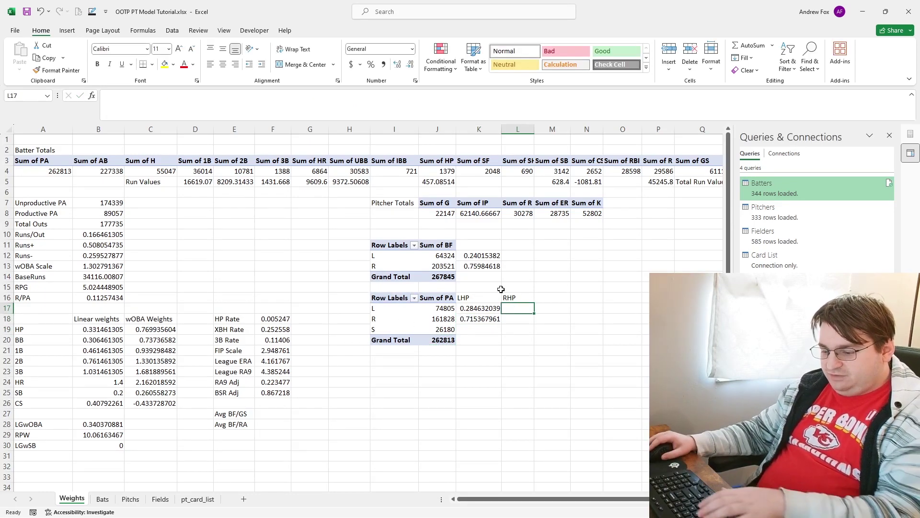
text(=()
click(439, 308)
text(+)
click(438, 329)
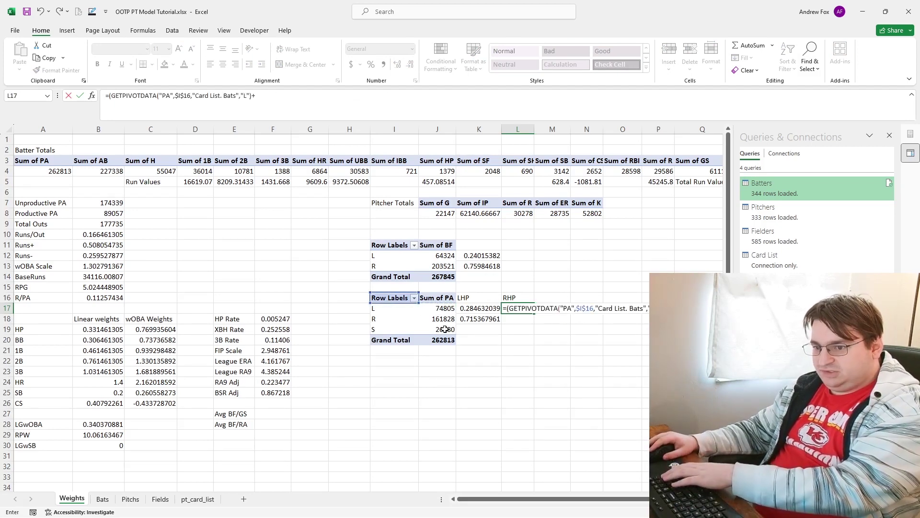
text())/)
click(435, 340)
key(Return)
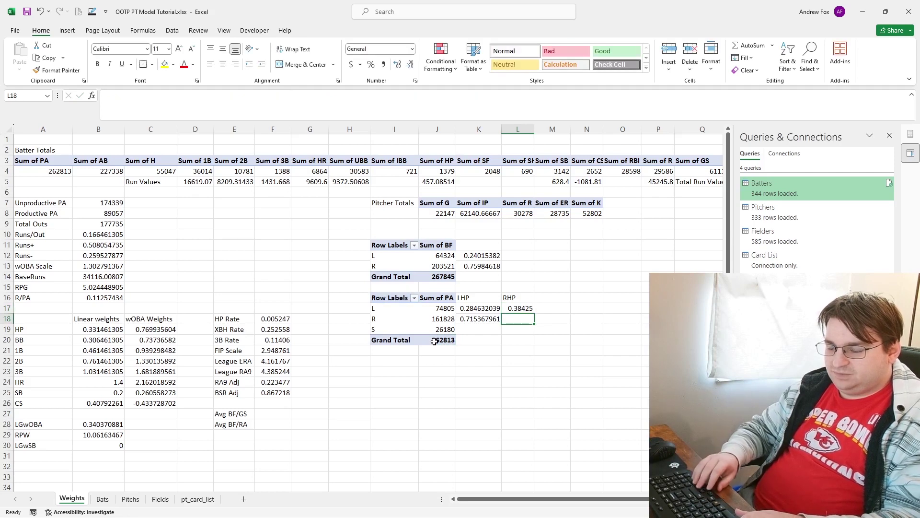
Step: Enter in L18 under RHP the R batters' PA divided by the PA grand total
text(=)
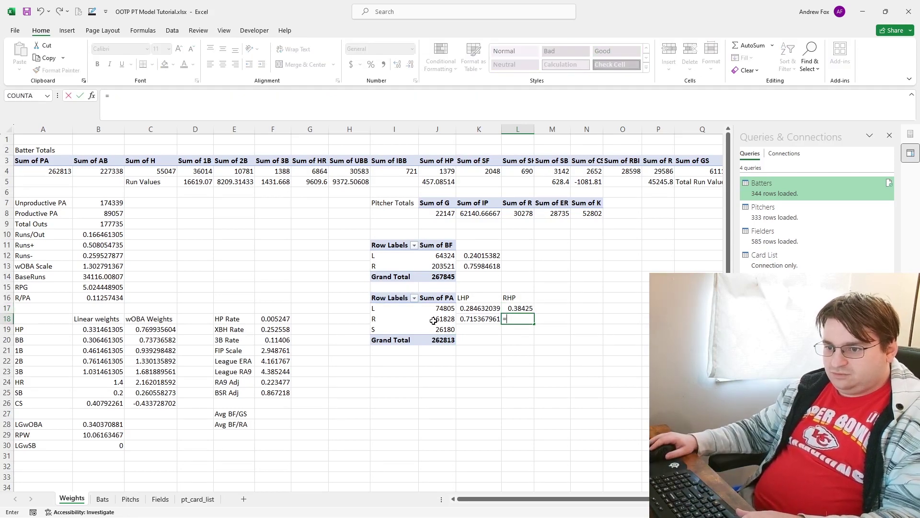
click(434, 319)
text(/)
click(449, 341)
key(Return)
Step: Merge the Fielders query with Card List, matching CID to Card ID with a left outer join
click(161, 500)
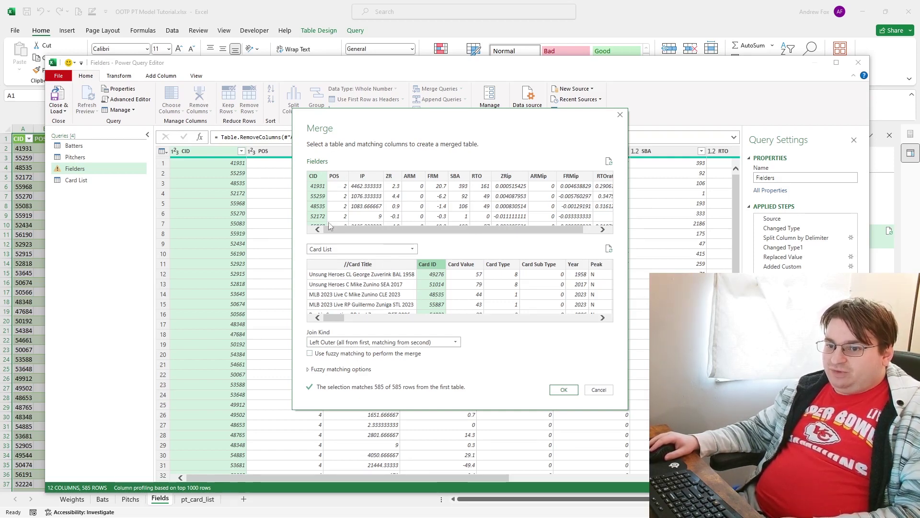
click(563, 390)
Step: Start expanding the merged Card List column with Height, Infield Range, Infield Error, Infield Arm and DP chosen
click(727, 151)
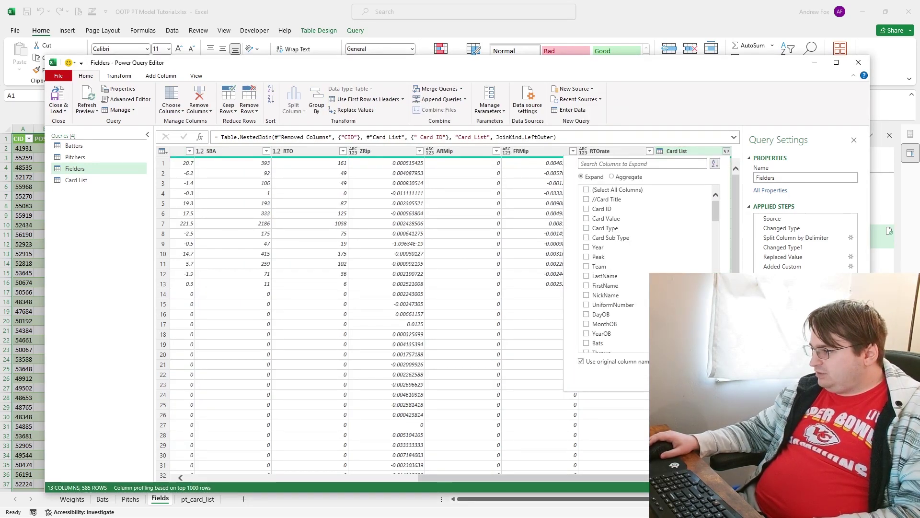
scroll(629, 276, down, 10)
scroll(630, 276, down, 10)
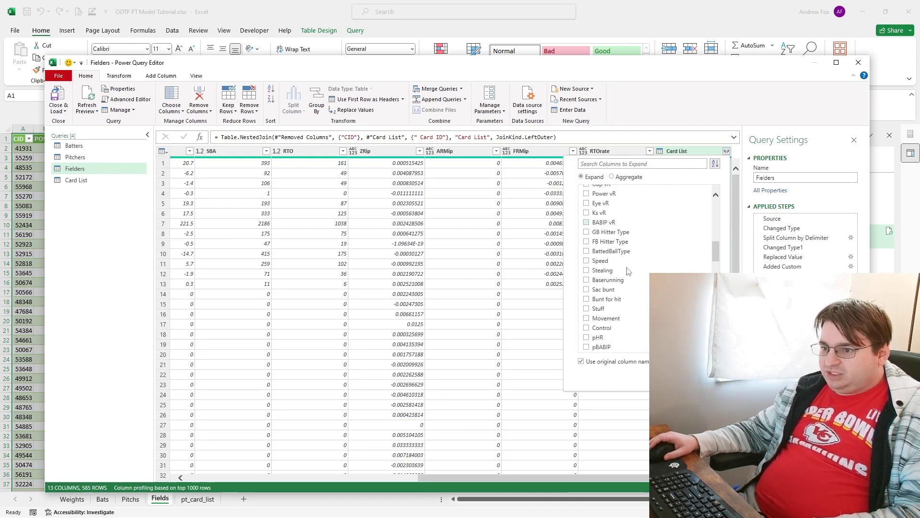
scroll(637, 269, down, 5)
click(593, 233)
click(589, 243)
click(588, 253)
click(588, 263)
click(587, 272)
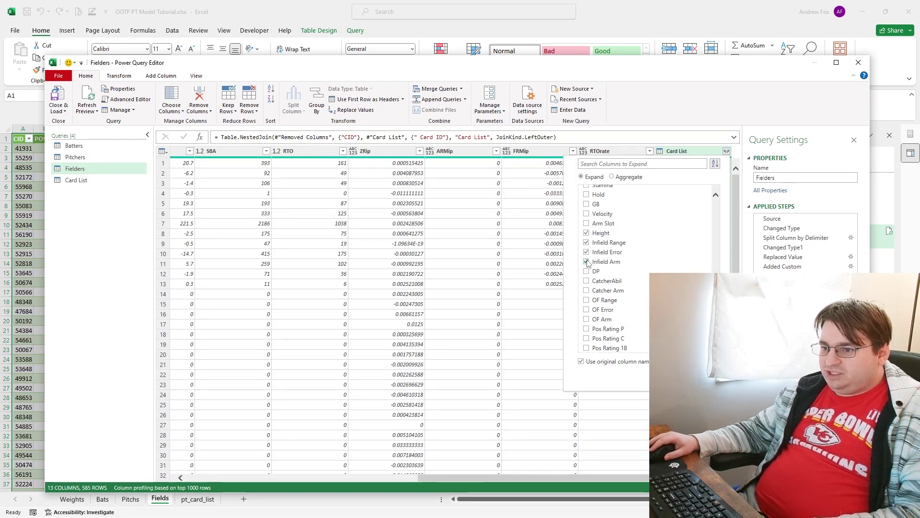
Step: Add CatcherAbil, Catcher Arm, OF Range, OF Error and OF Arm, and expand the columns without the original column name as prefix
click(587, 281)
click(587, 292)
click(587, 301)
click(586, 312)
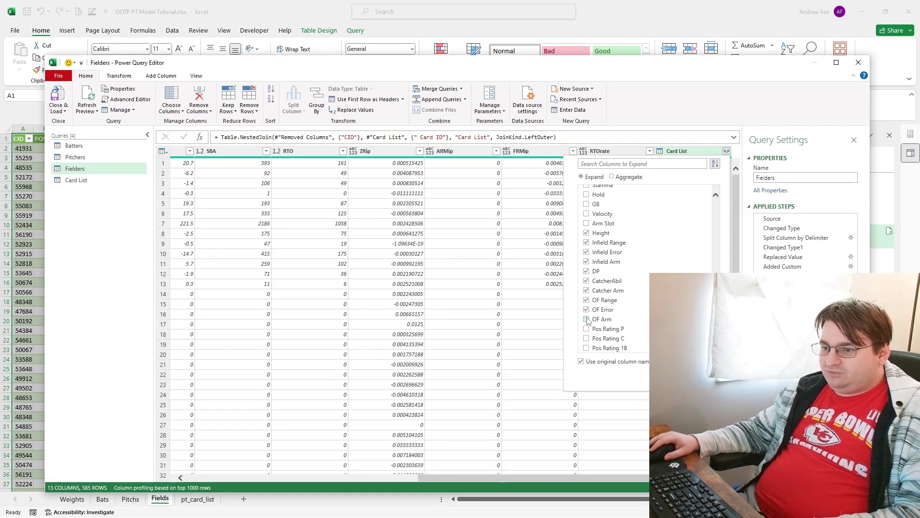
click(587, 320)
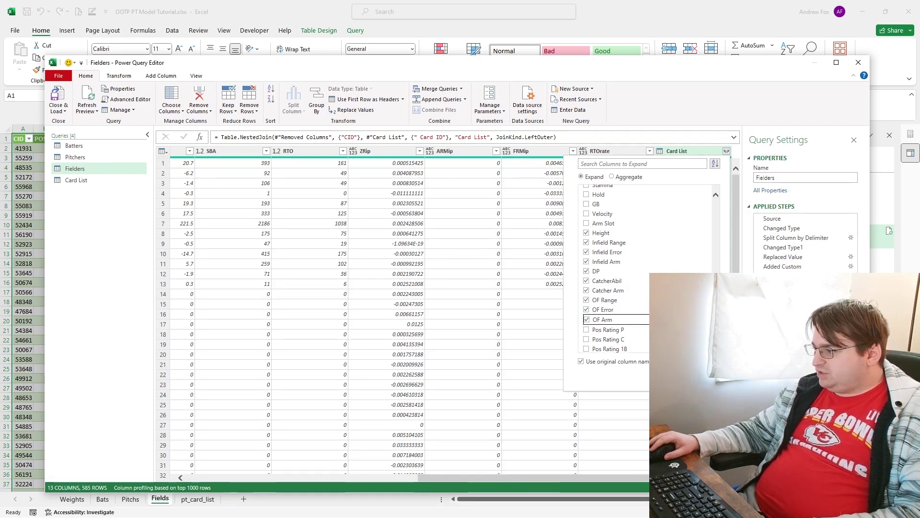
click(593, 362)
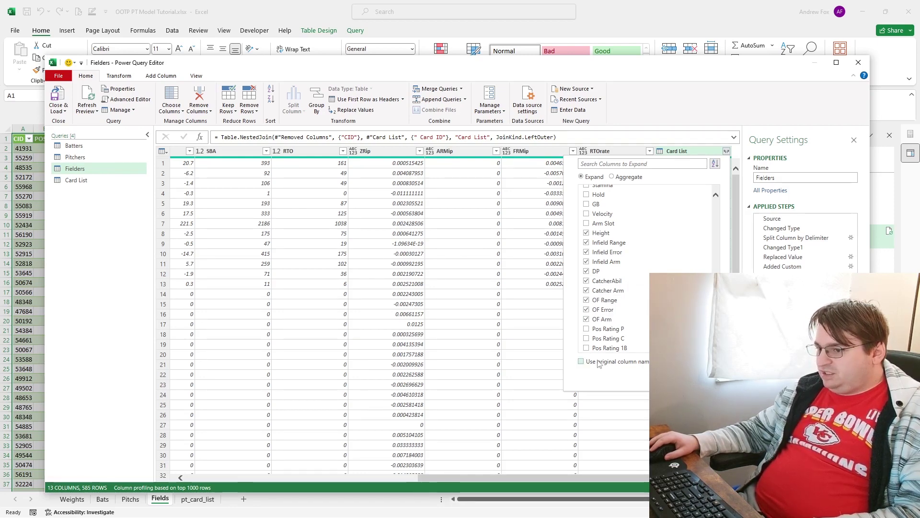
click(676, 379)
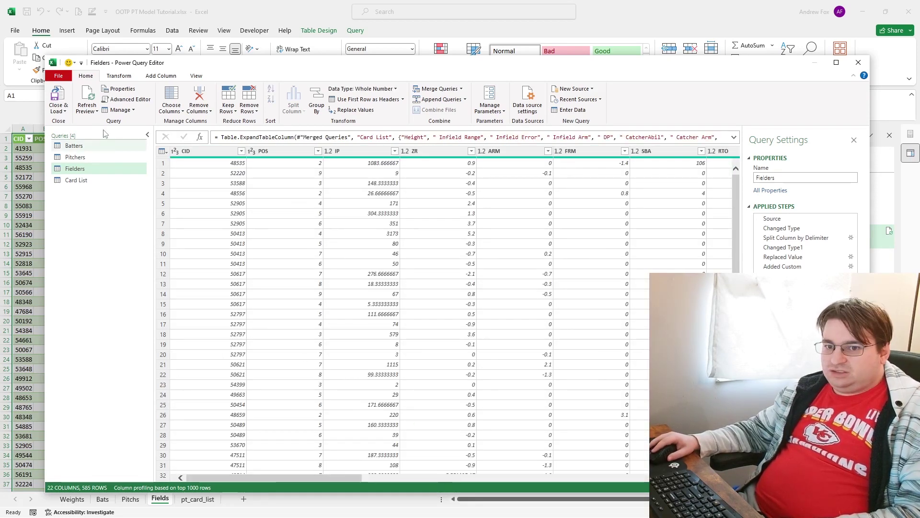
Step: Load the updated Fielders query into the Fields sheet and check the added rating columns
click(57, 99)
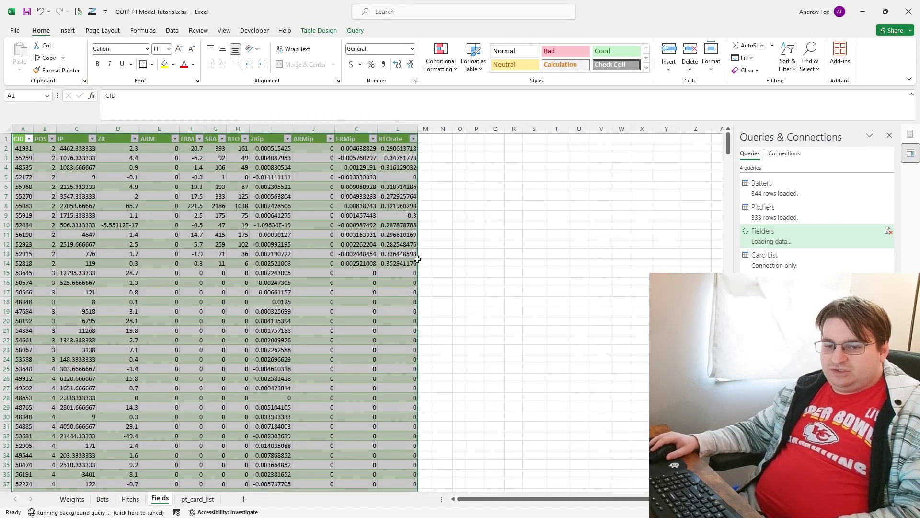
click(436, 159)
scroll(383, 168, right, 2)
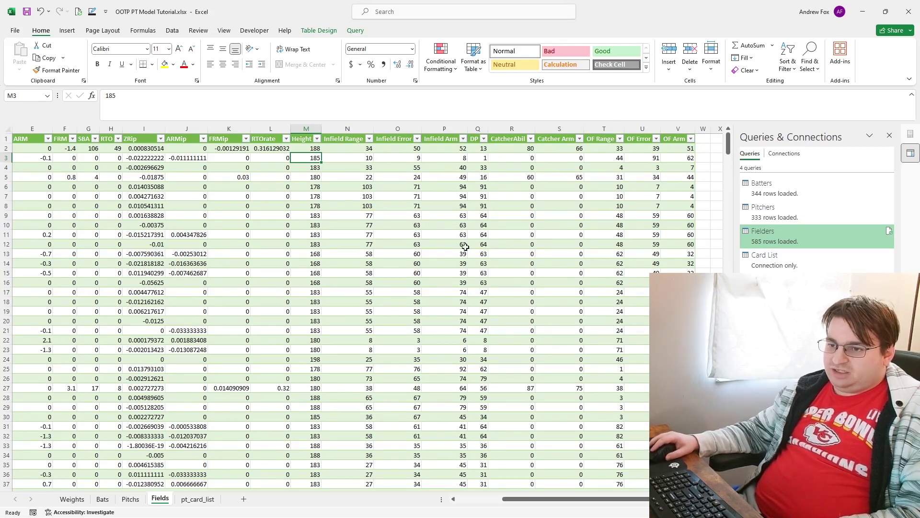
Step: Switch to Out of the Park Baseball 24 and return from the tournament list to the main screen
click(561, 509)
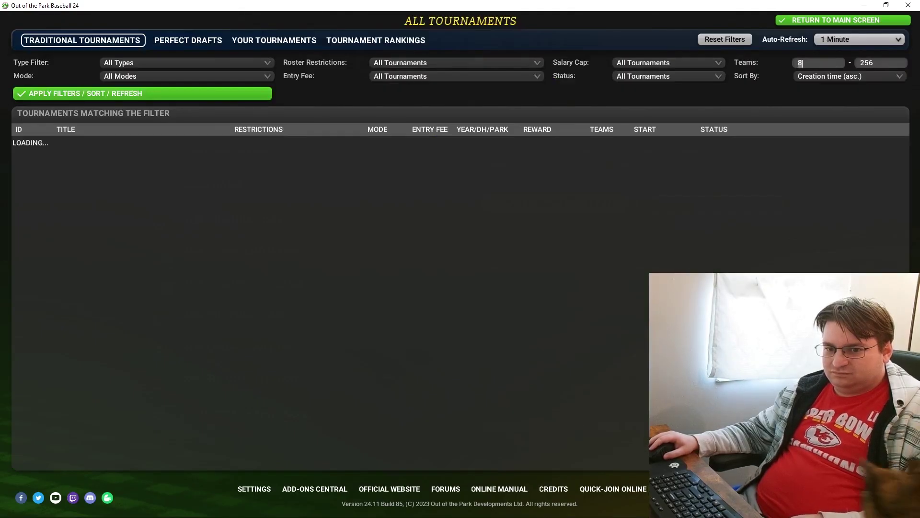
click(849, 326)
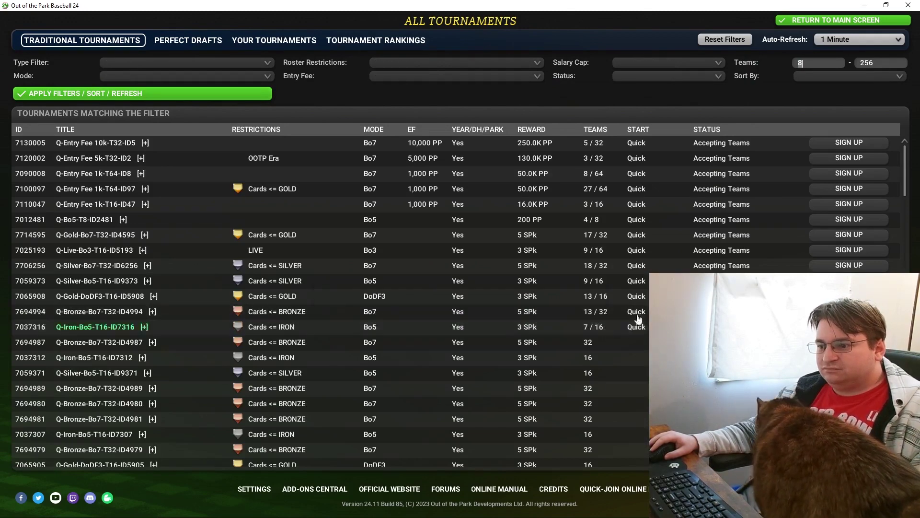
click(562, 319)
click(786, 21)
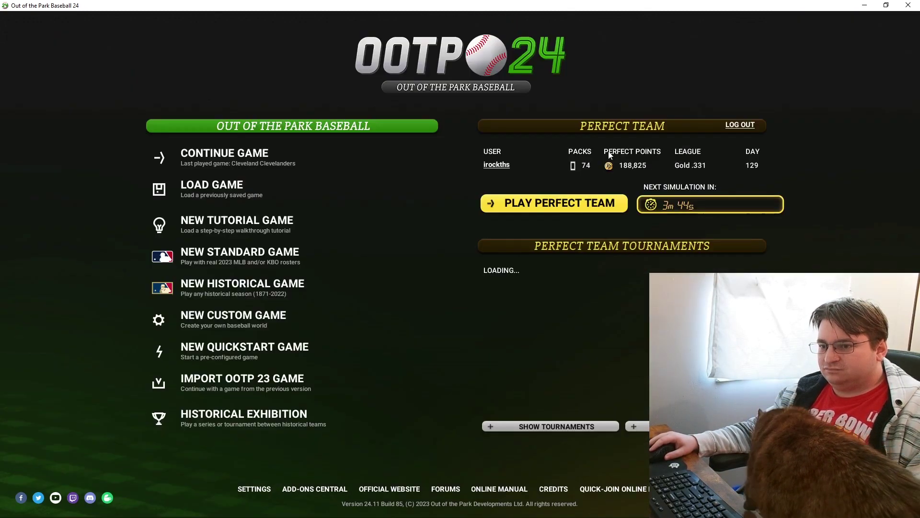